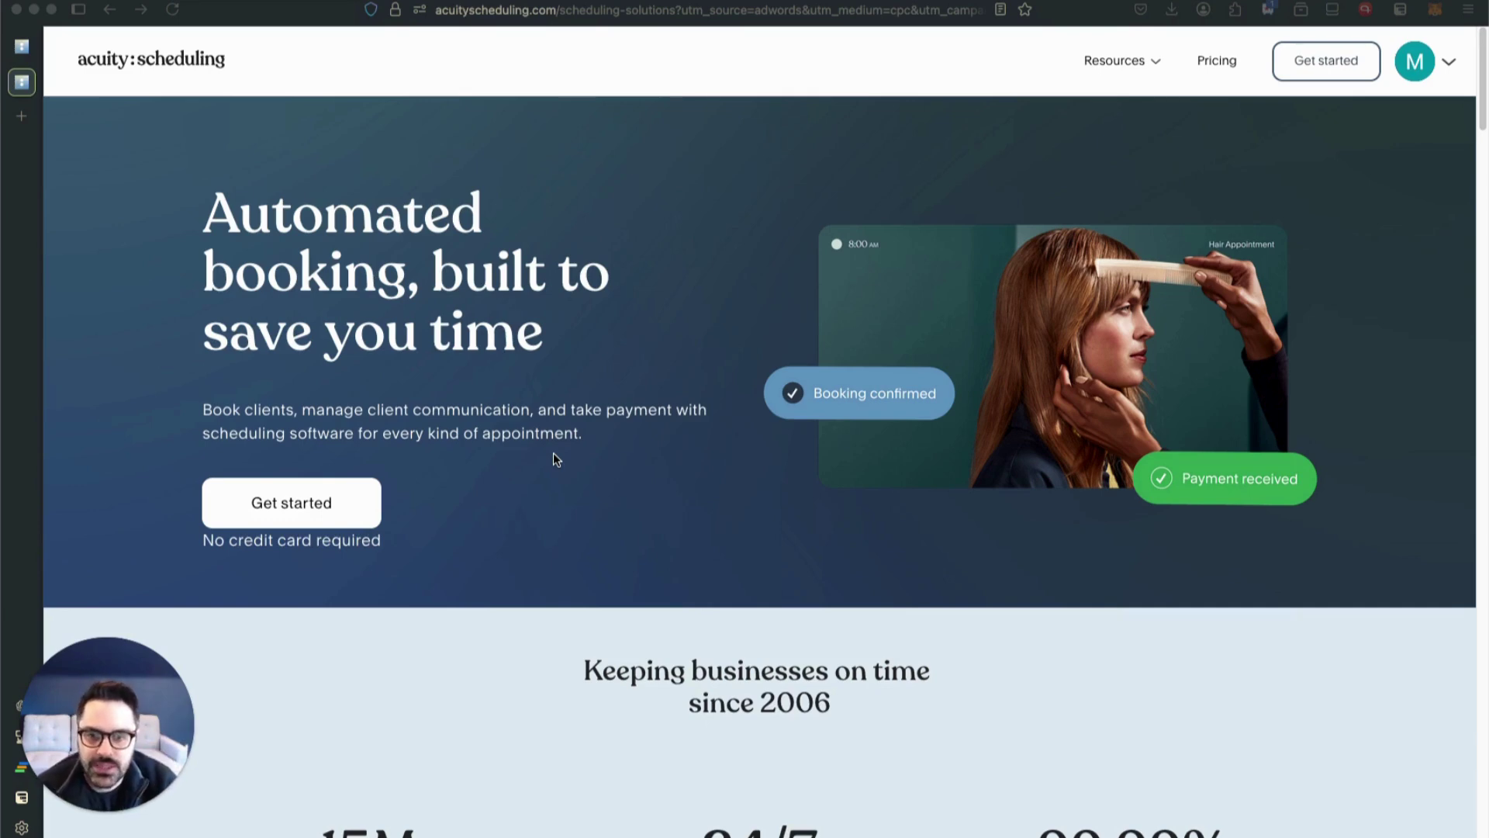
Examine the Acuity Scheduling product page, from its booking and payment features to customer types, integrations and FAQs
{"action": "scroll", "coordinate": [554, 459], "scroll_direction": "down", "scroll_amount": 1}
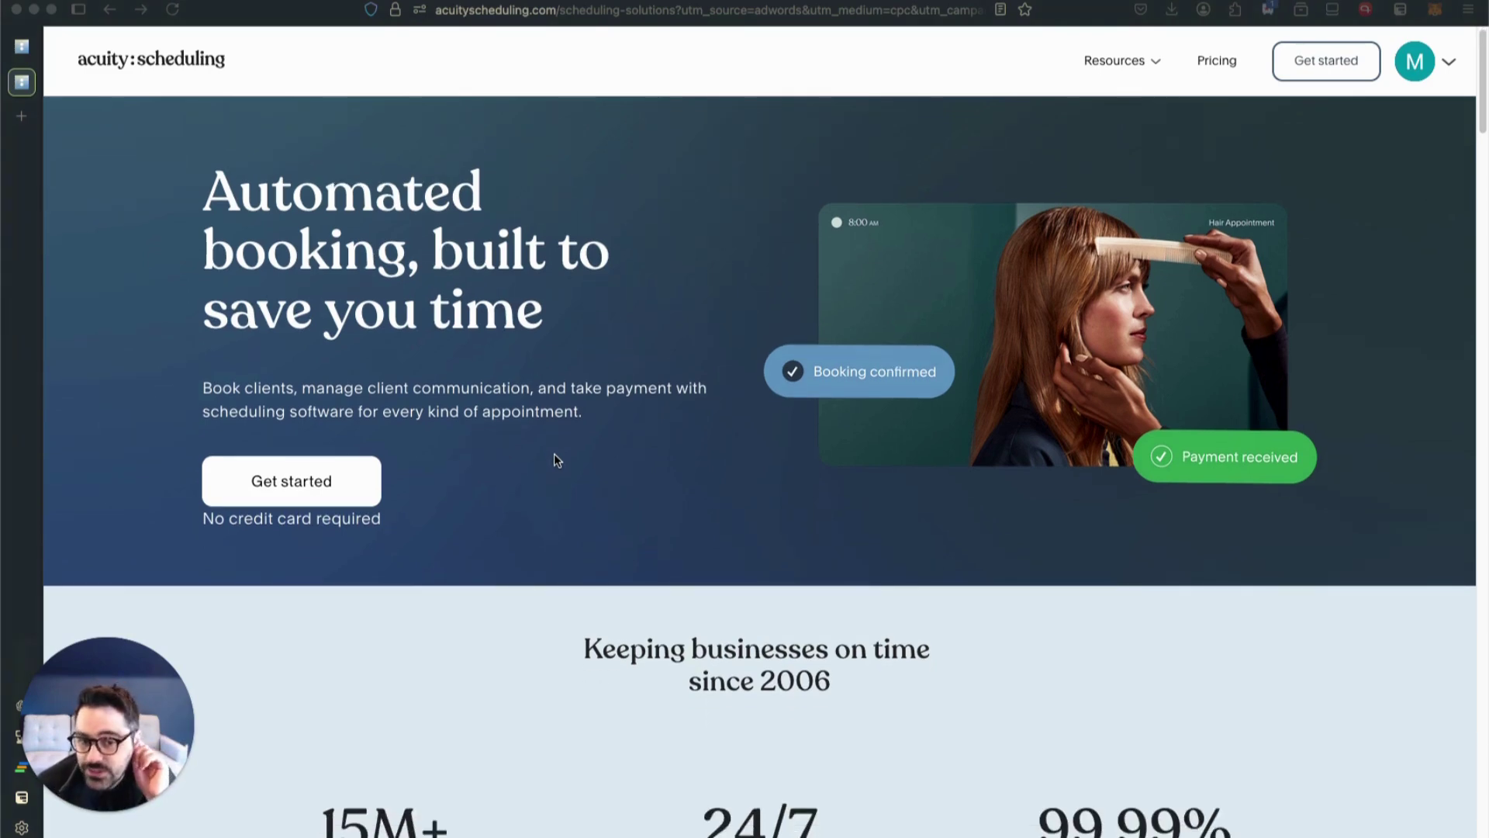
{"action": "scroll", "coordinate": [622, 574], "scroll_direction": "down", "scroll_amount": 5}
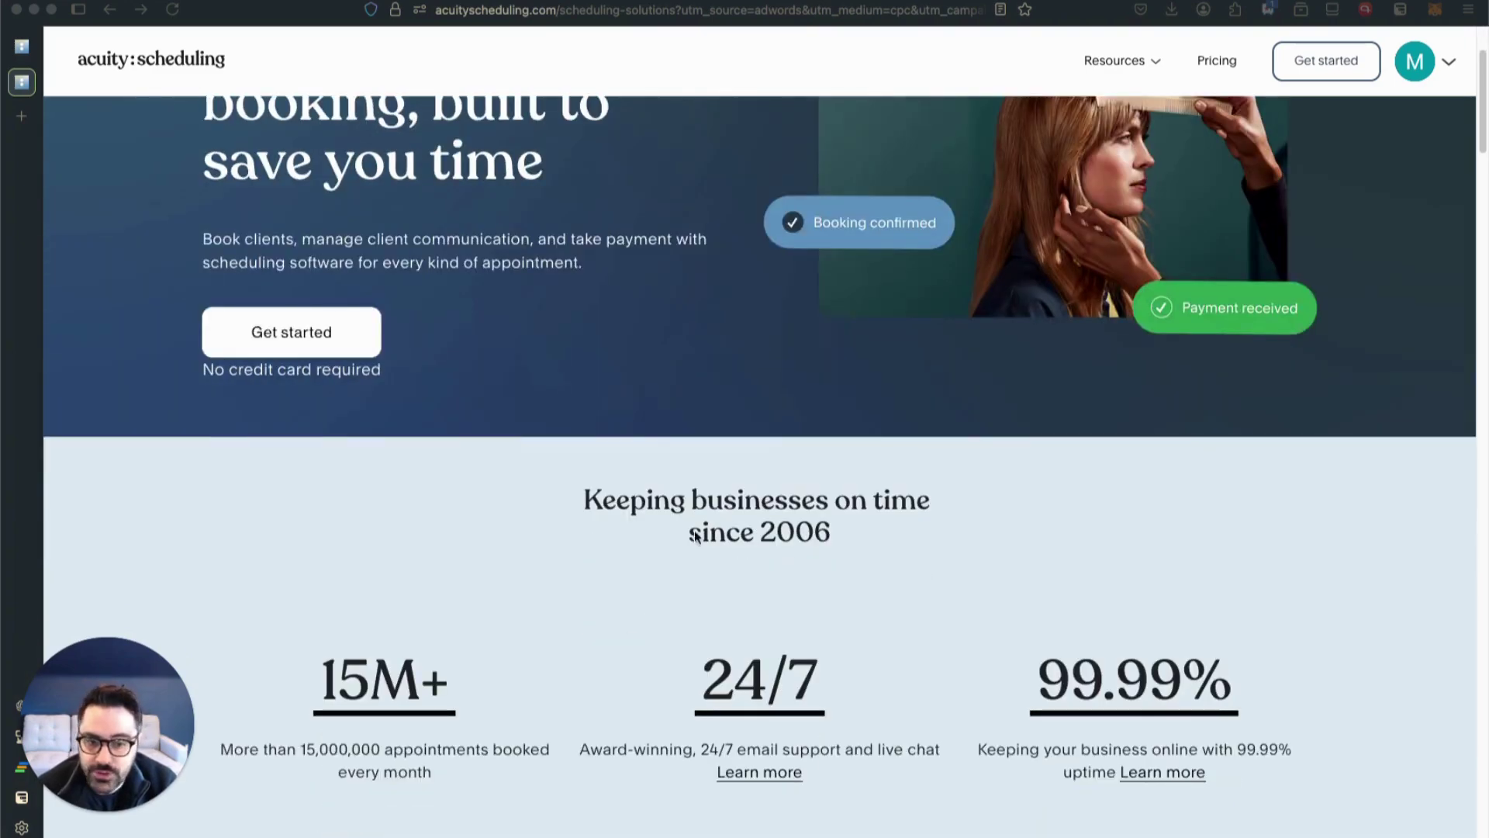
{"action": "scroll", "coordinate": [589, 582], "scroll_direction": "down", "scroll_amount": 3}
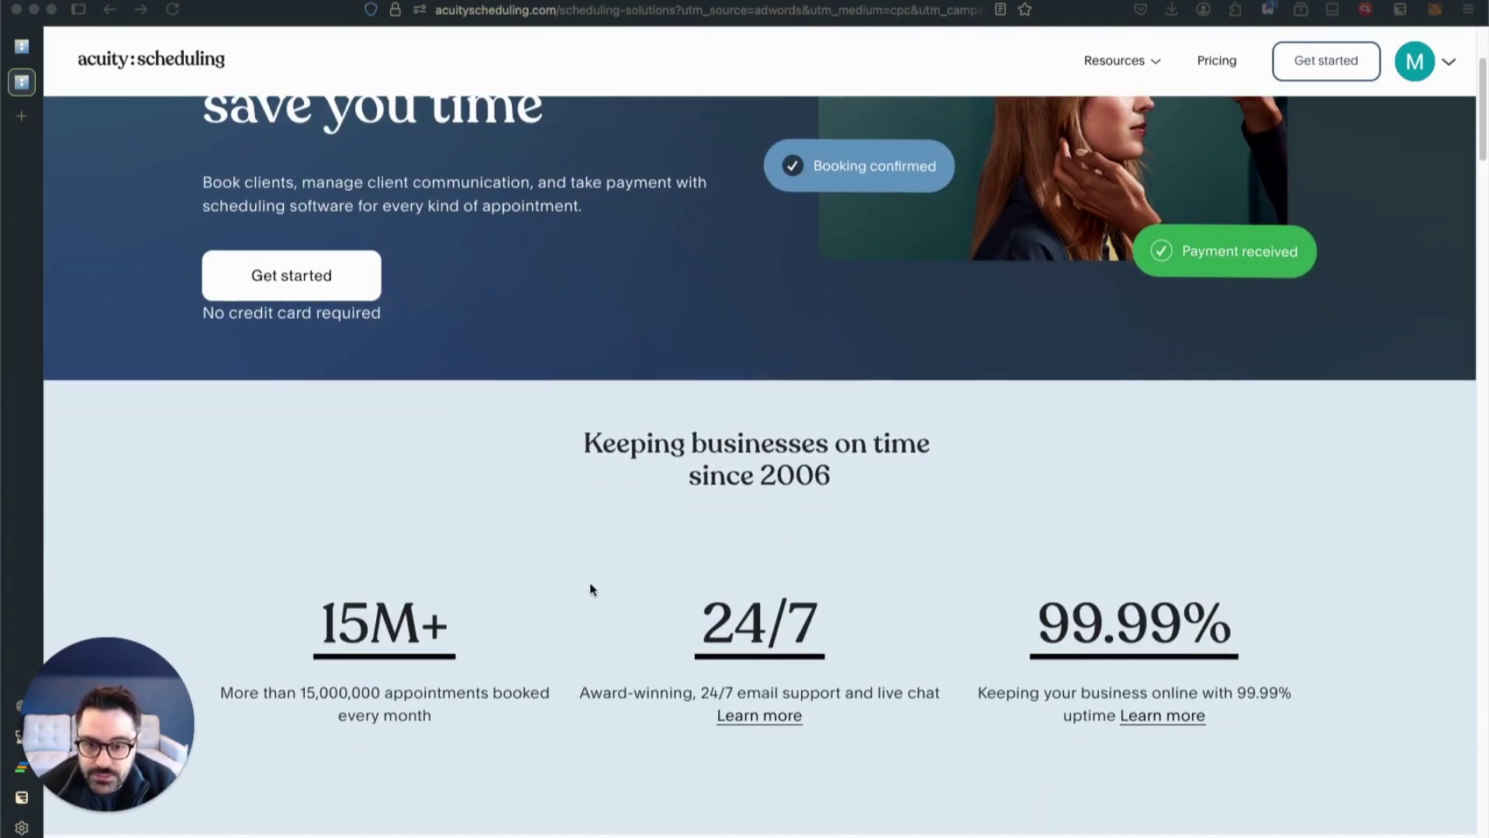
{"action": "scroll", "coordinate": [590, 582], "scroll_direction": "down", "scroll_amount": 3}
{"action": "scroll", "coordinate": [589, 582], "scroll_direction": "up", "scroll_amount": 9}
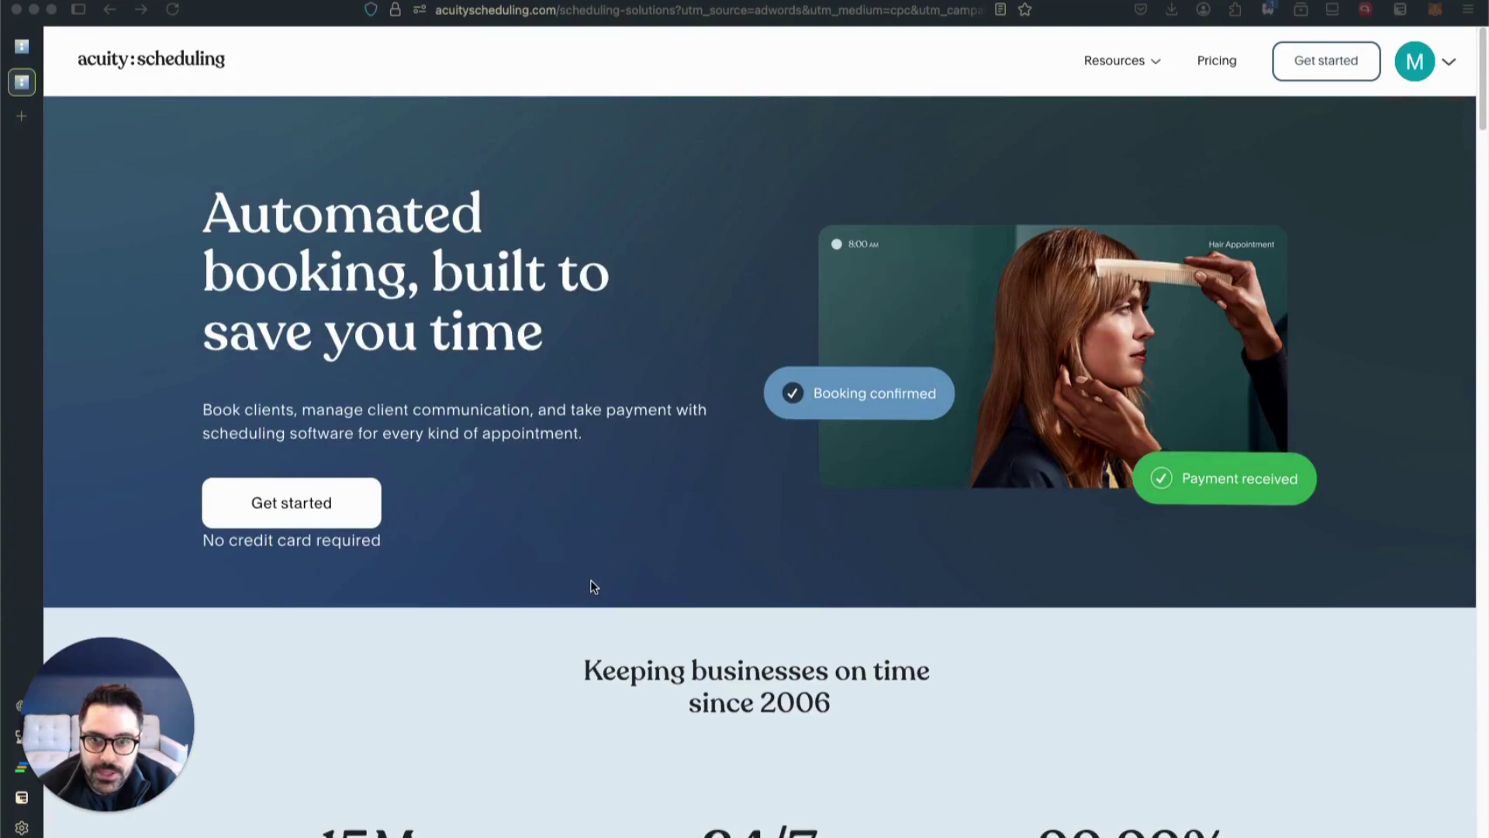
{"action": "scroll", "coordinate": [589, 584], "scroll_direction": "down", "scroll_amount": 12}
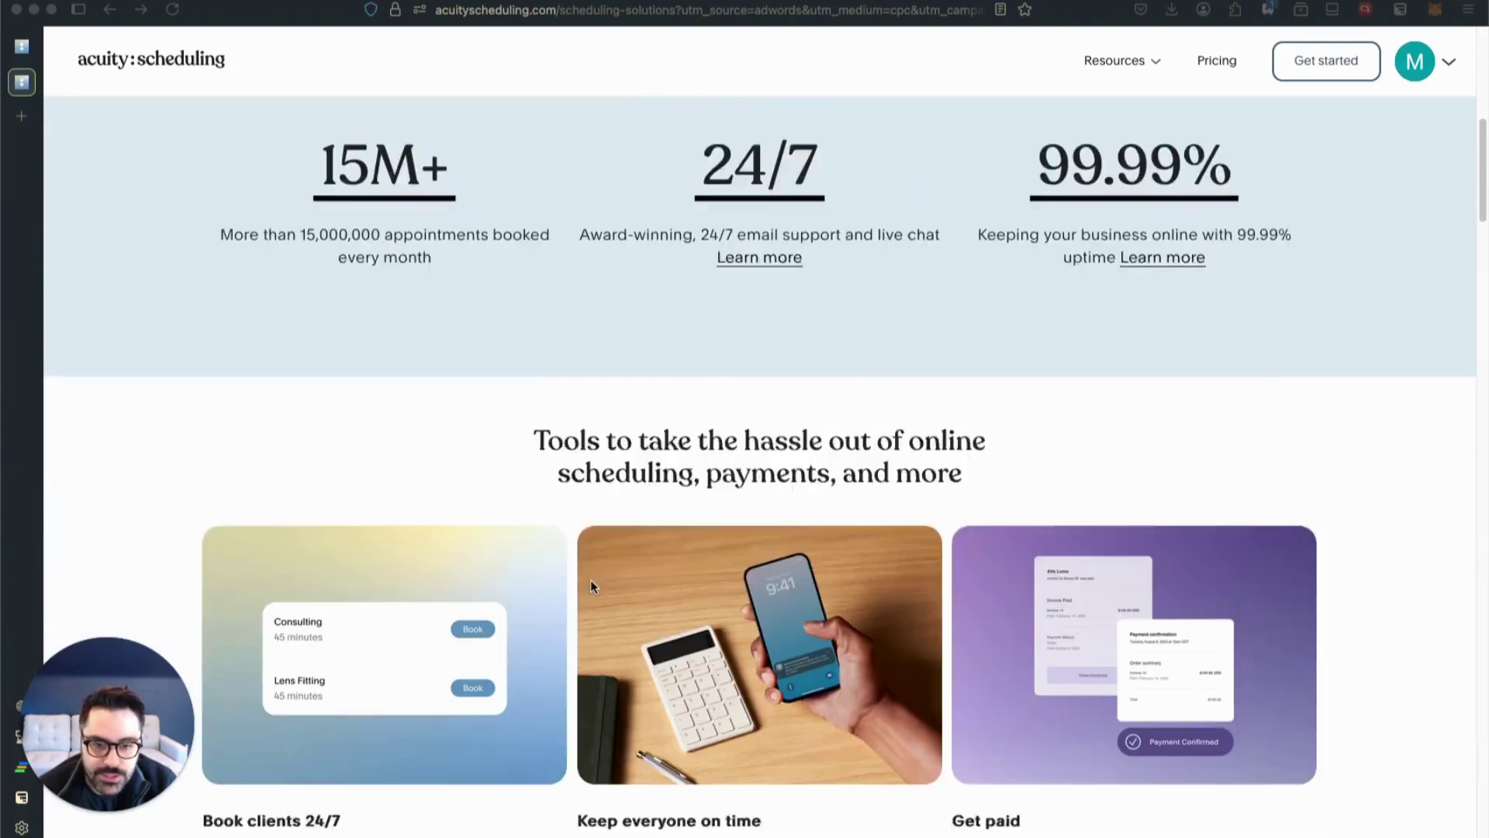
{"action": "scroll", "coordinate": [584, 588], "scroll_direction": "down", "scroll_amount": 2}
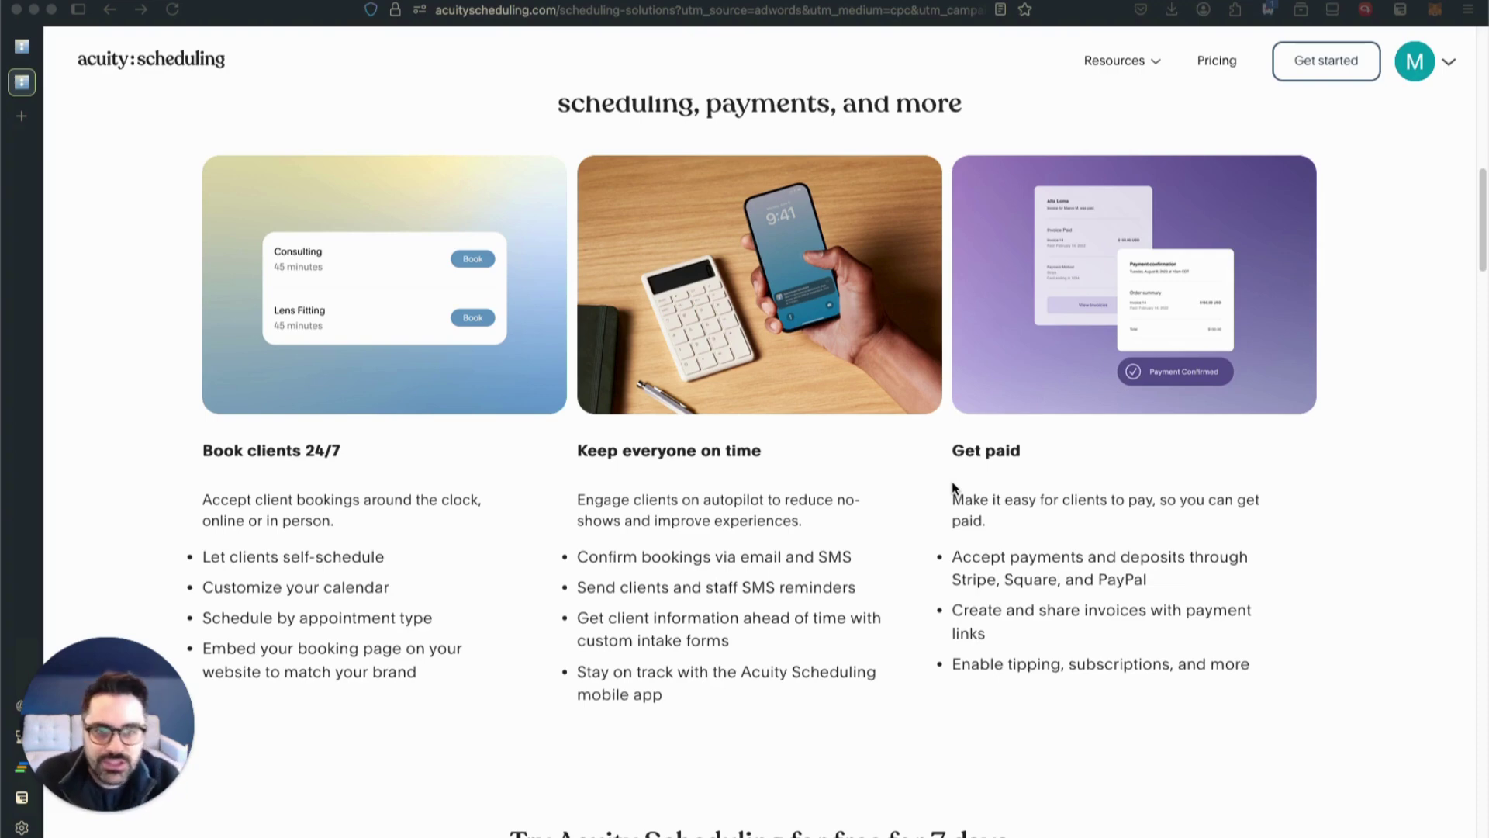
{"action": "scroll", "coordinate": [922, 509], "scroll_direction": "down", "scroll_amount": 13}
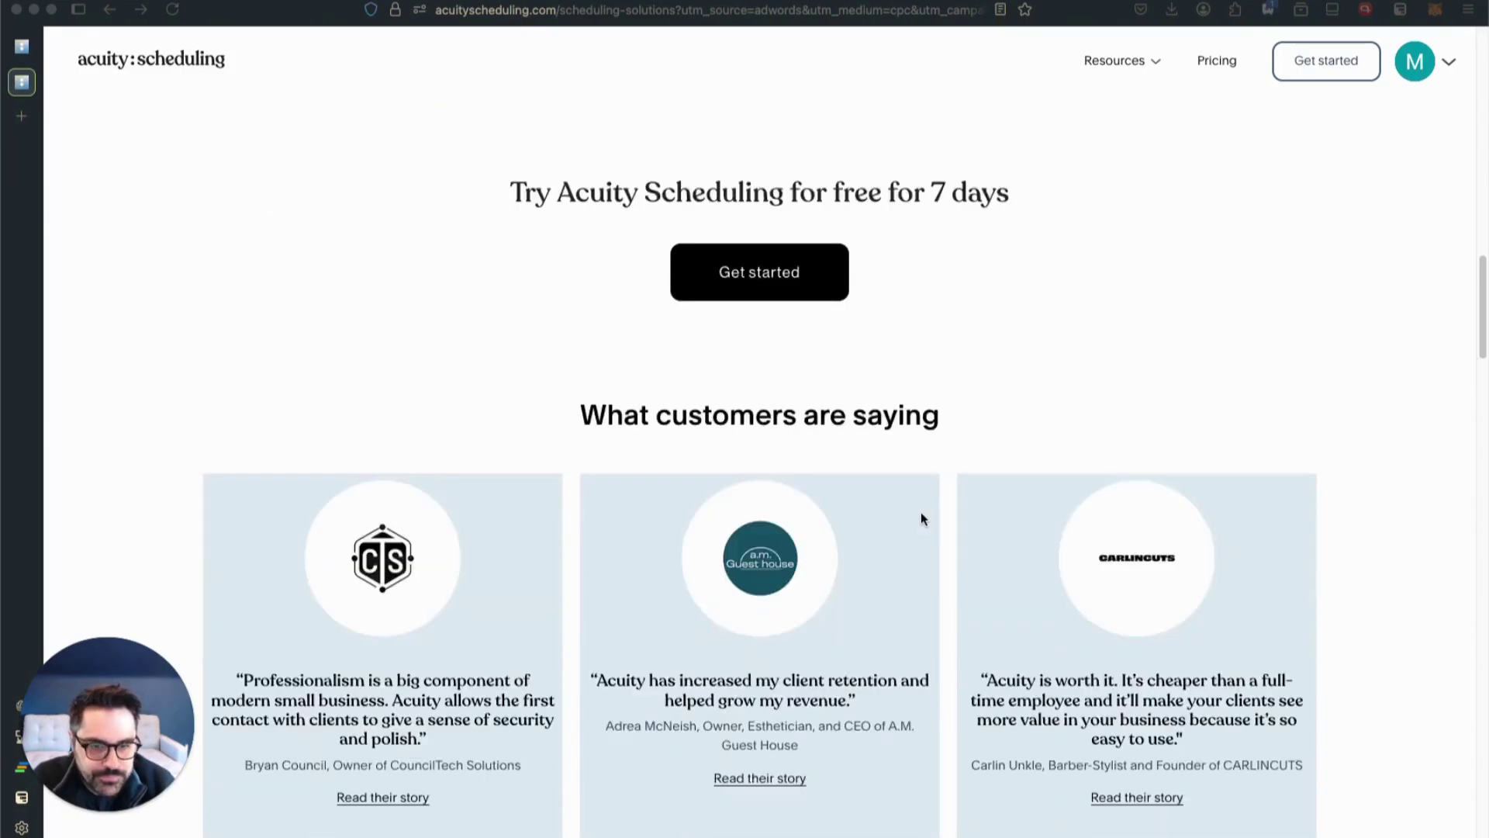
{"action": "scroll", "coordinate": [922, 520], "scroll_direction": "down", "scroll_amount": 10}
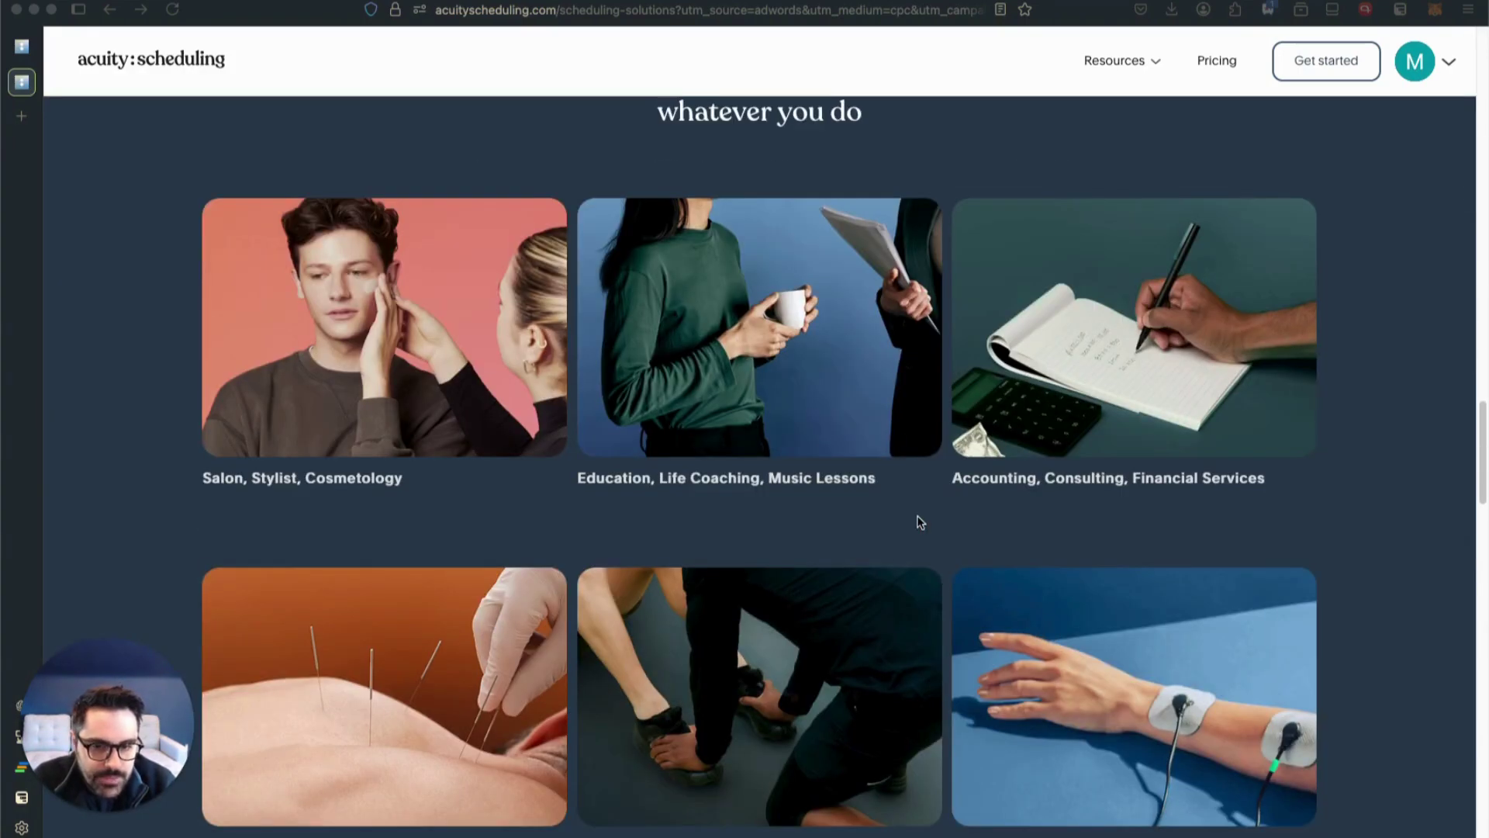
{"action": "scroll", "coordinate": [912, 526], "scroll_direction": "down", "scroll_amount": 3}
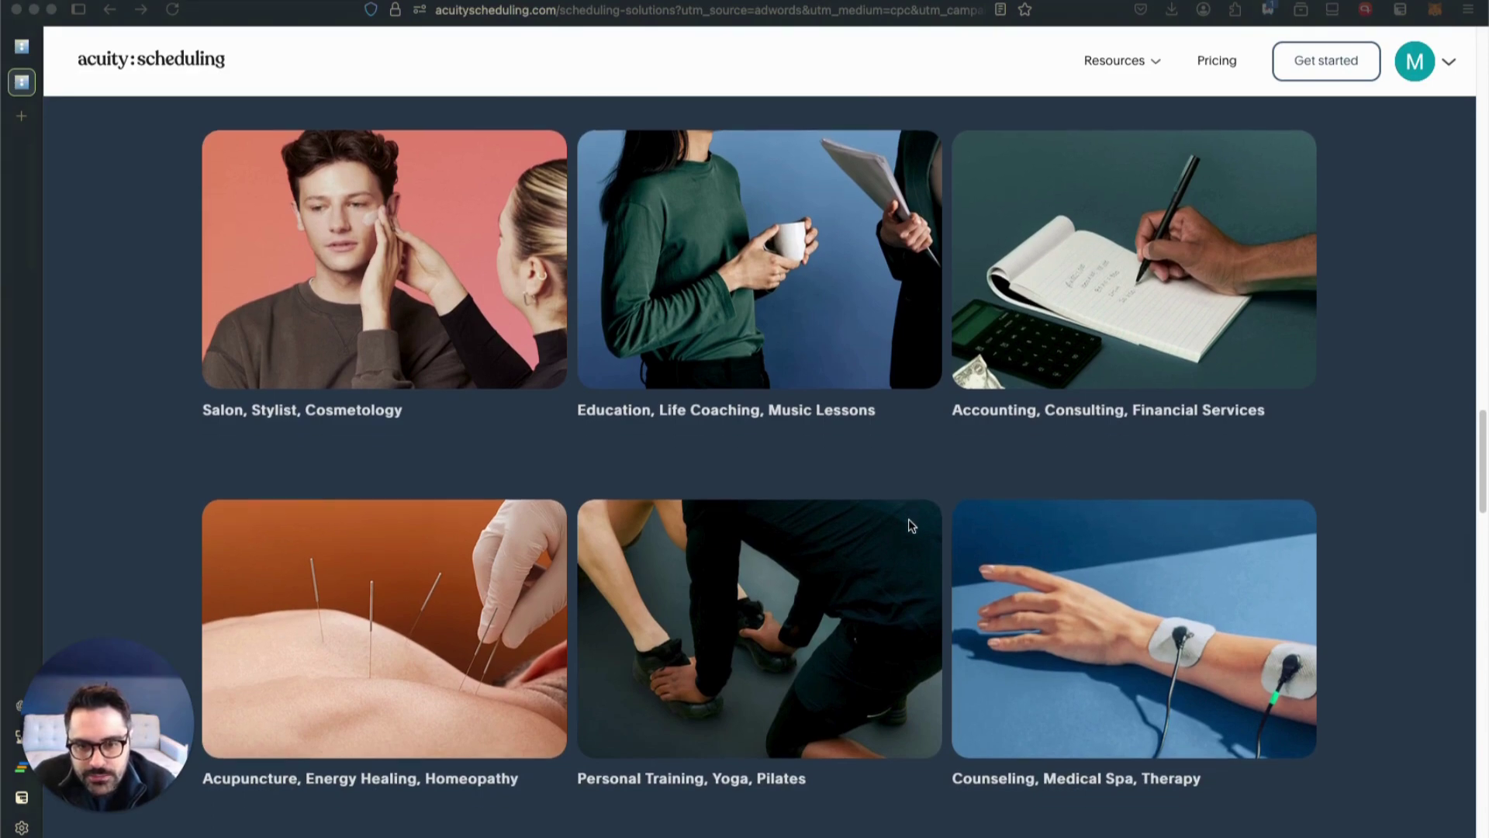
{"action": "scroll", "coordinate": [912, 526], "scroll_direction": "down", "scroll_amount": 10}
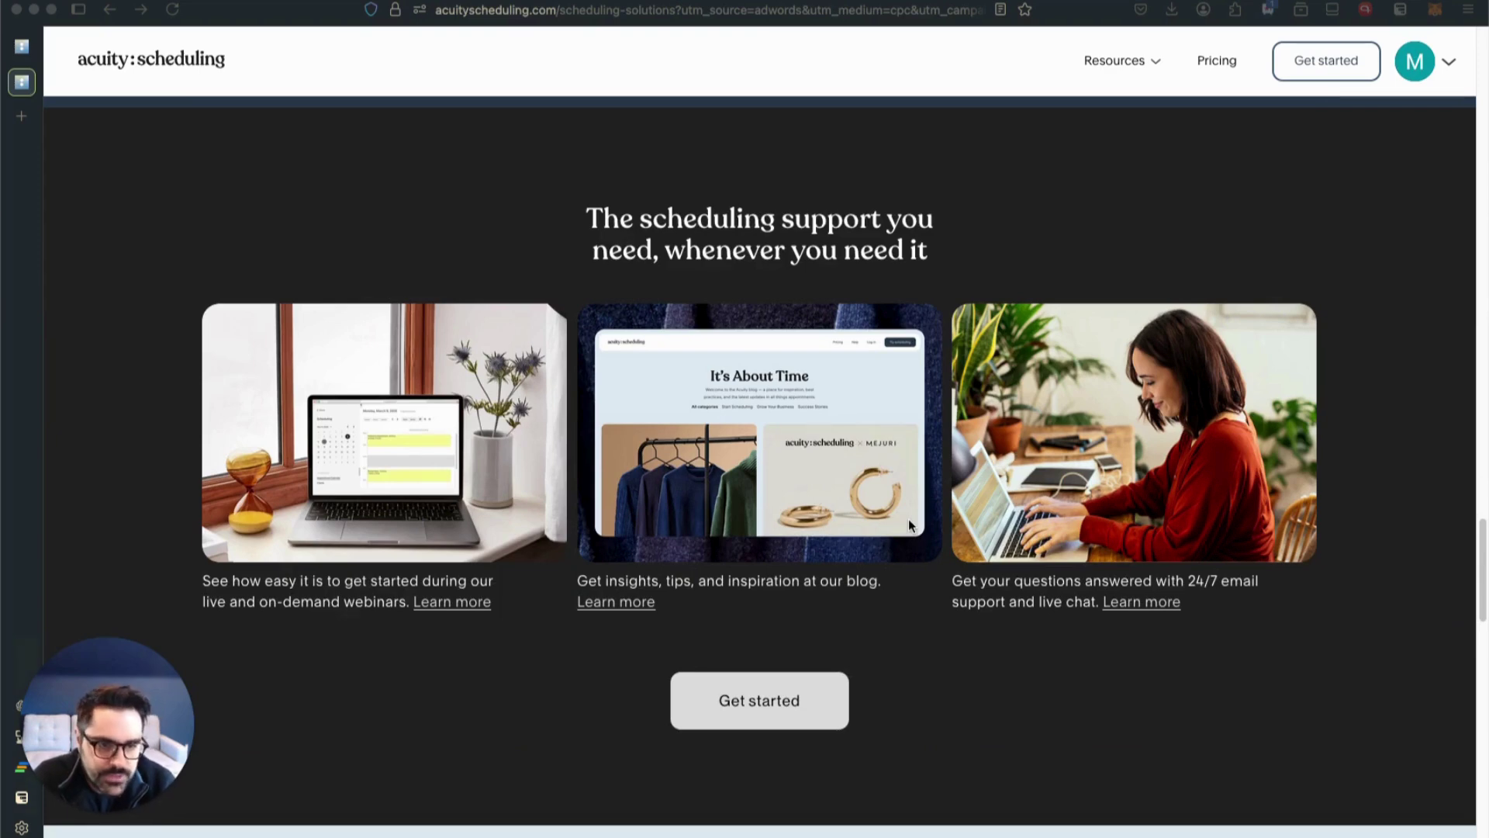
{"action": "left_click", "coordinate": [1144, 65]}
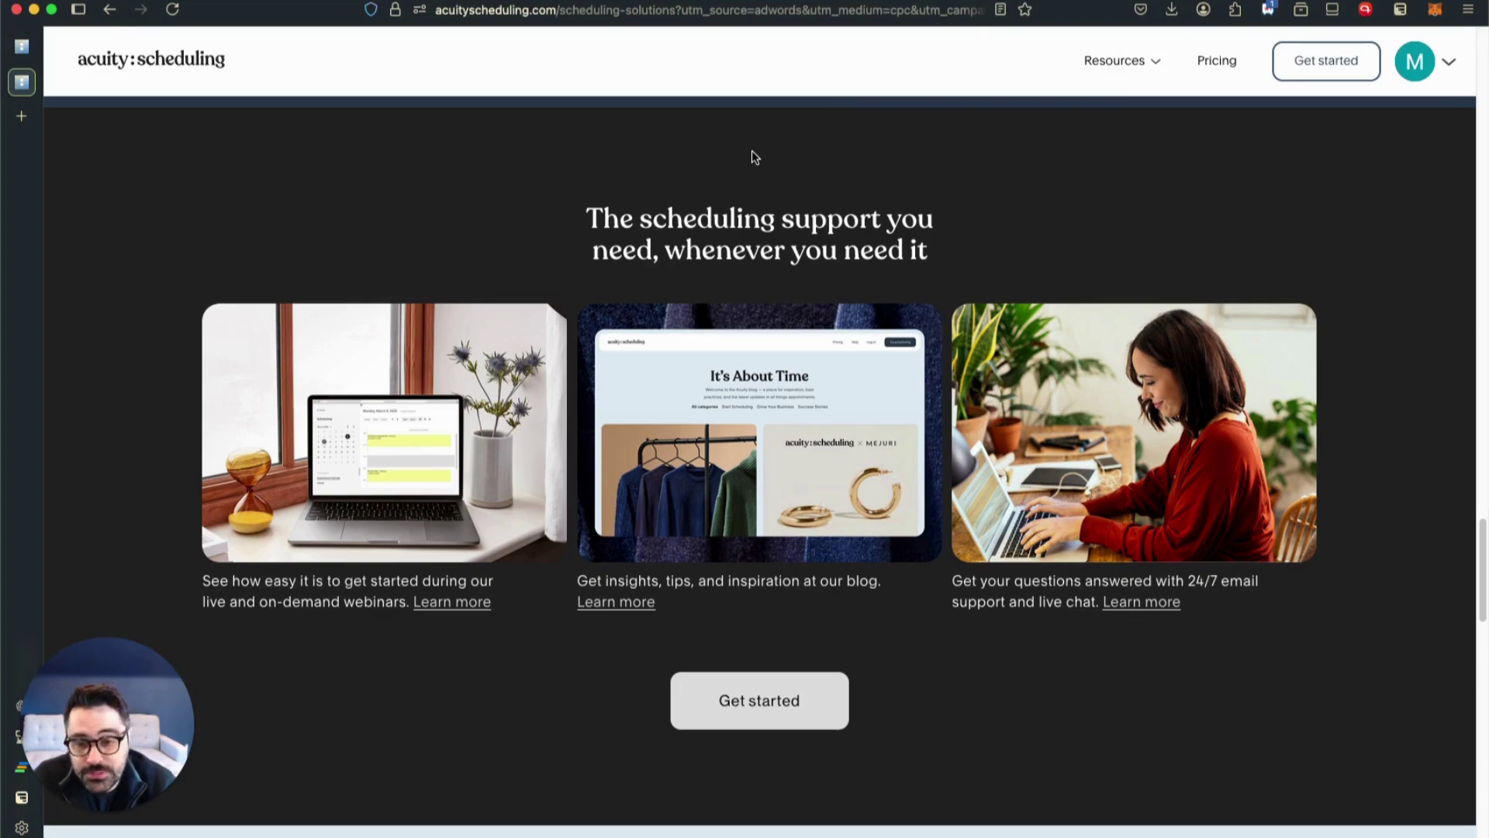
{"action": "scroll", "coordinate": [753, 157], "scroll_direction": "down", "scroll_amount": 12}
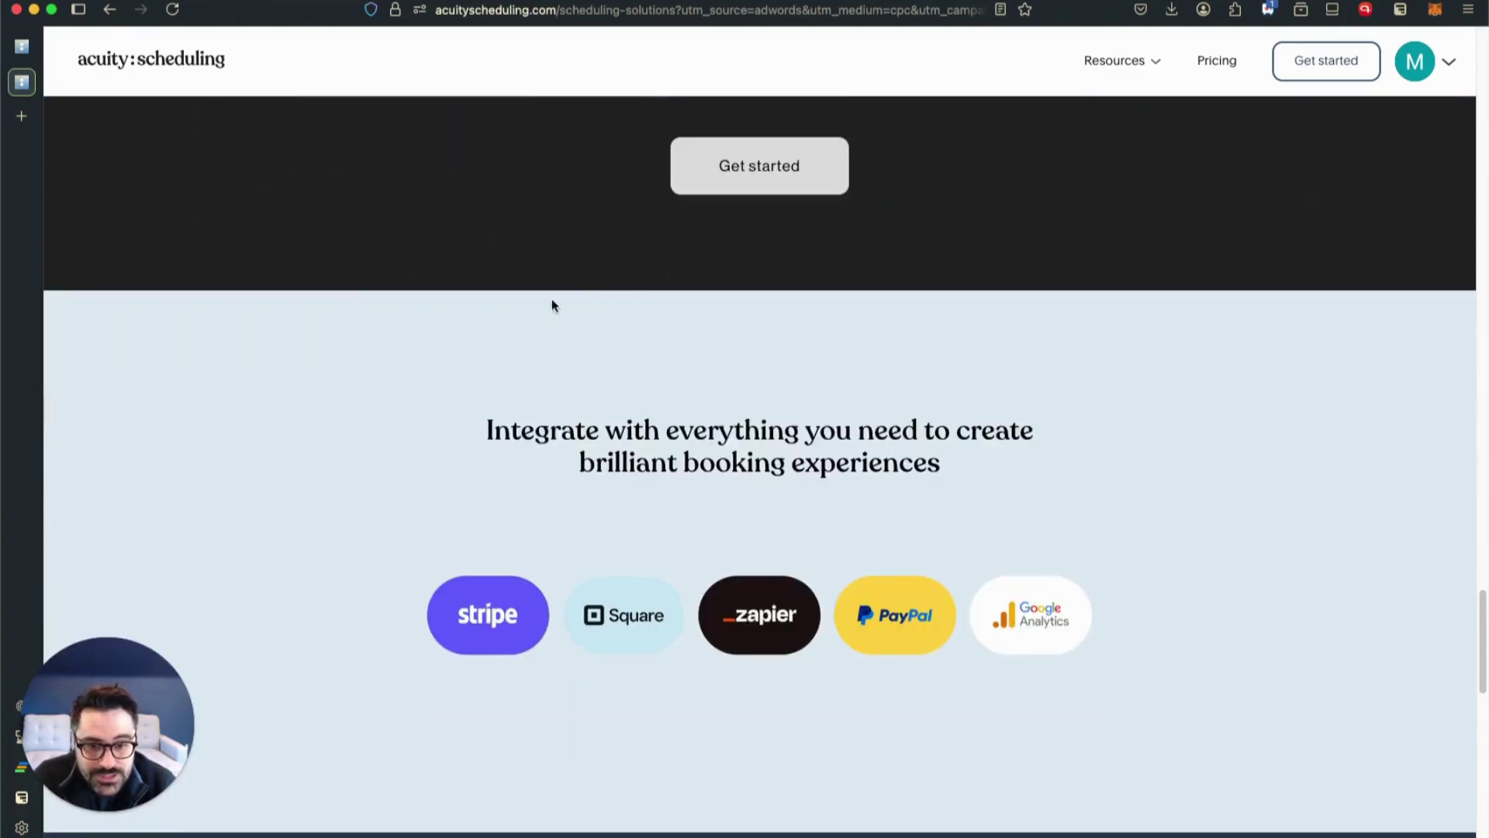
{"action": "scroll", "coordinate": [390, 348], "scroll_direction": "down", "scroll_amount": 8}
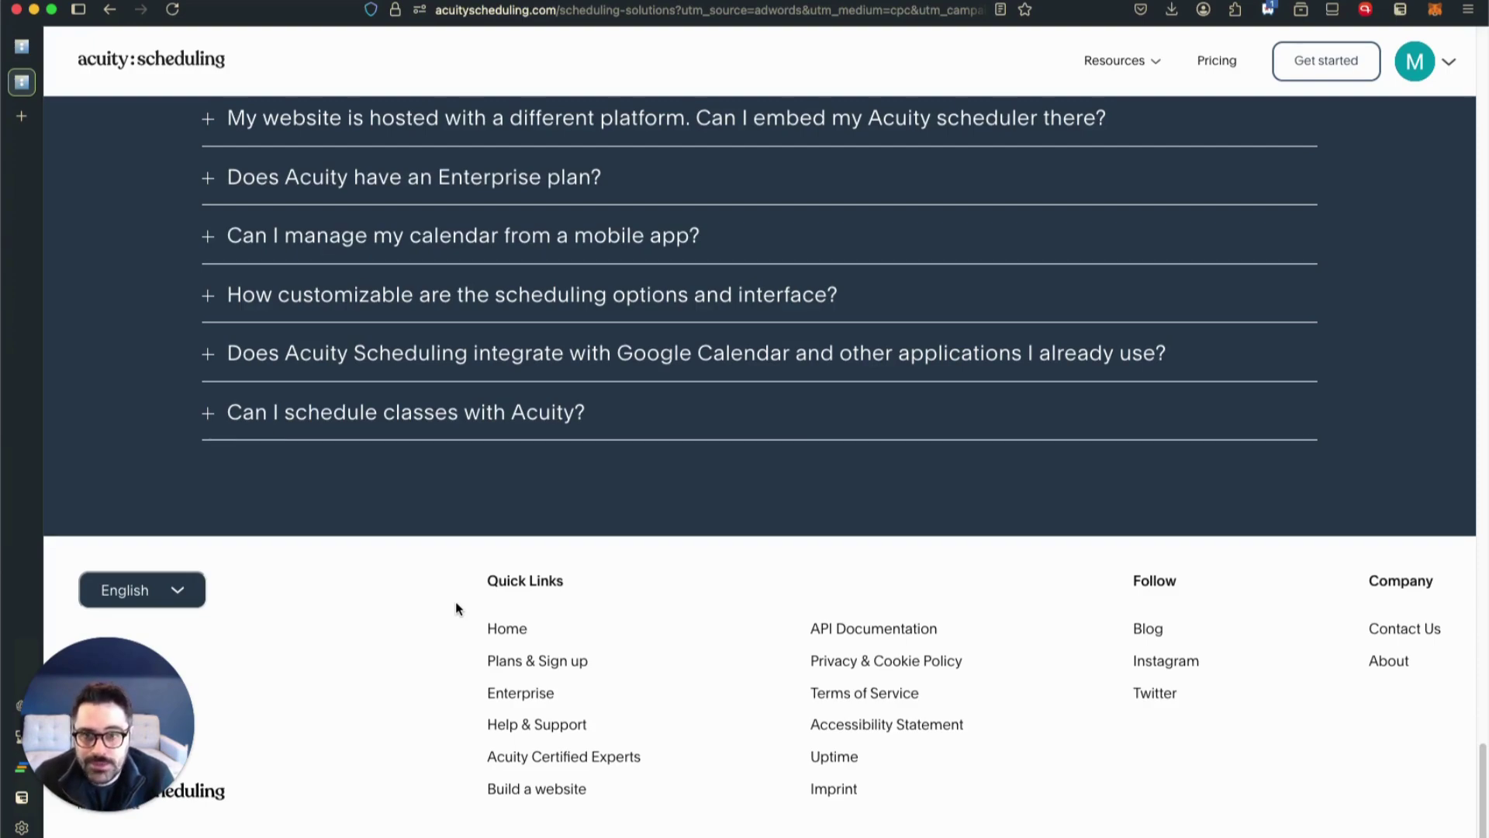
{"action": "scroll", "coordinate": [425, 611], "scroll_direction": "up", "scroll_amount": 20}
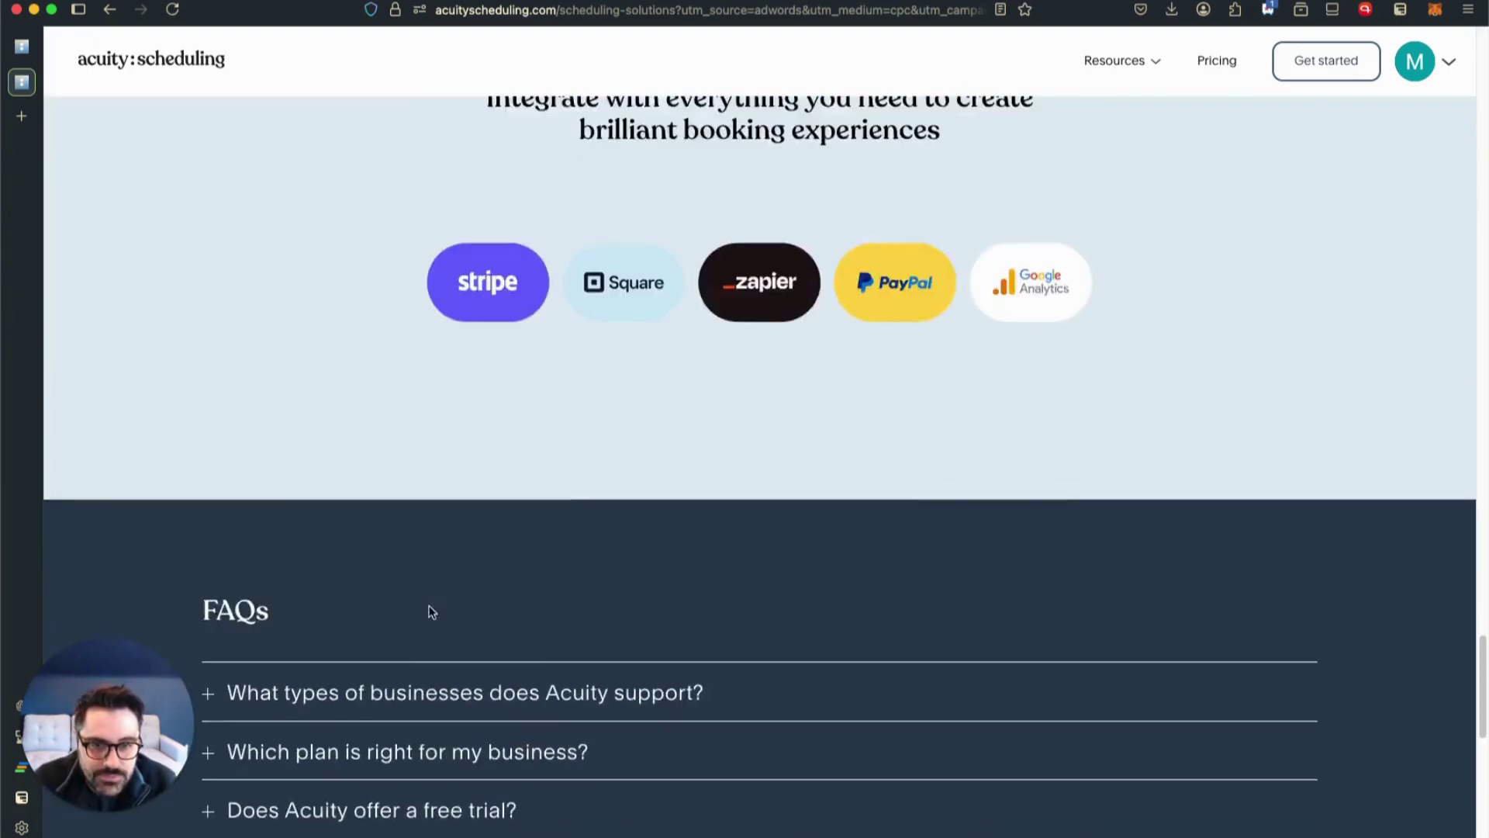
Switch to the Acuity Scheduling dashboard and start a personal (1:1) appointment type named "15 Minute Discovery"
{"action": "left_click", "coordinate": [22, 46]}
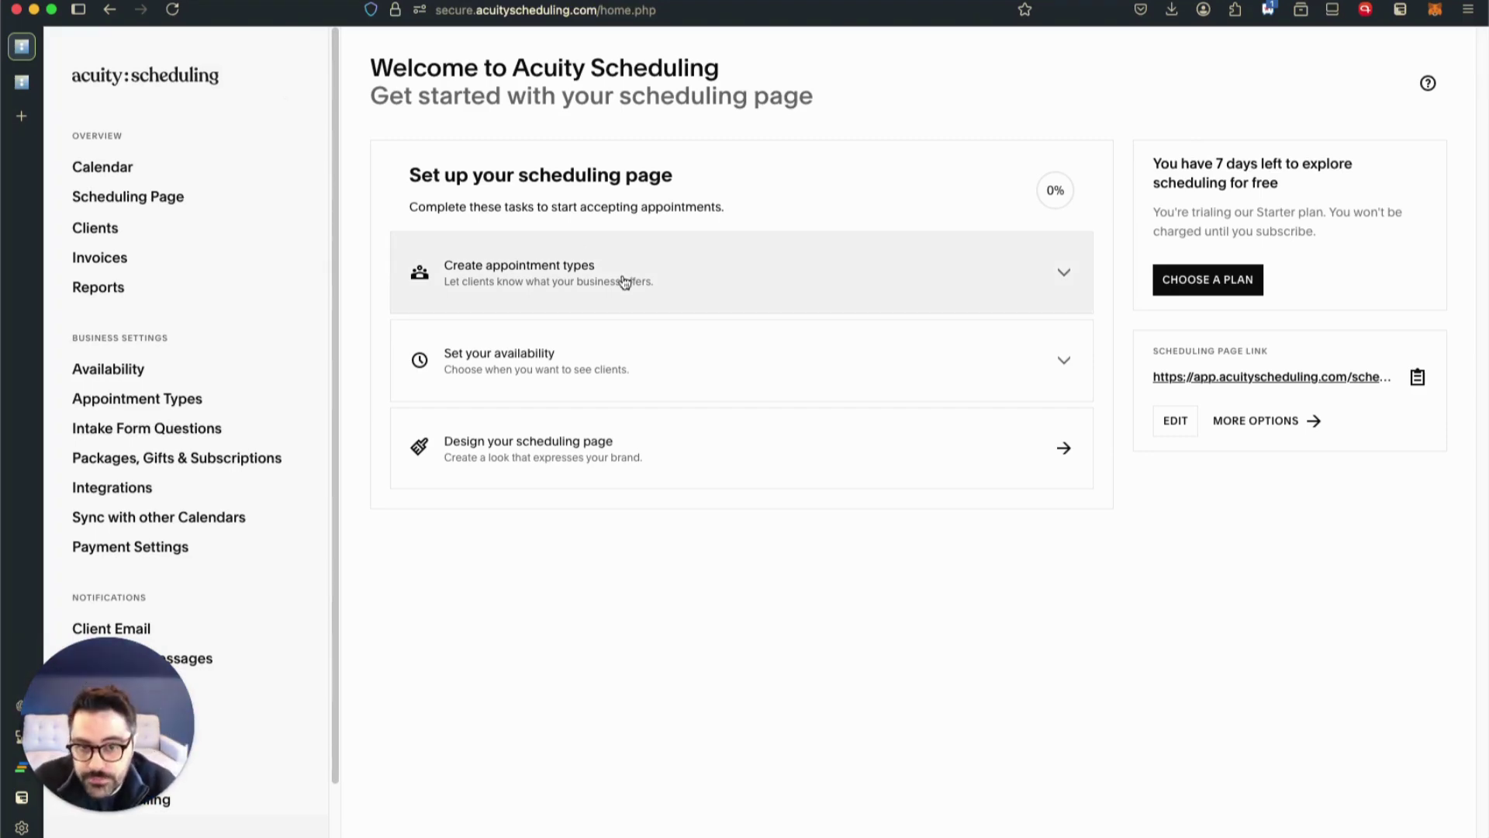
{"action": "left_click", "coordinate": [756, 275]}
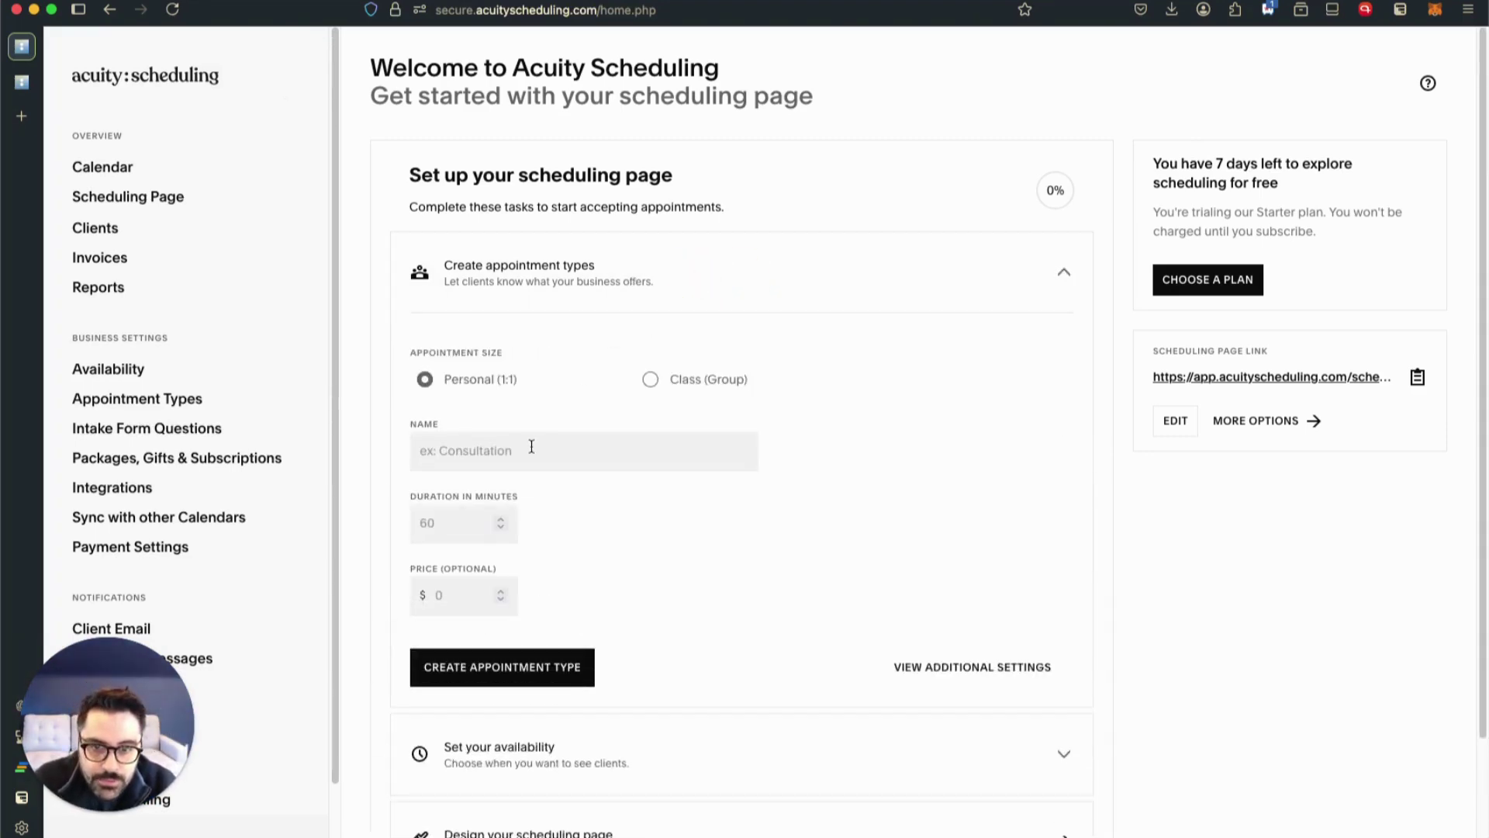
{"action": "left_click", "coordinate": [475, 447]}
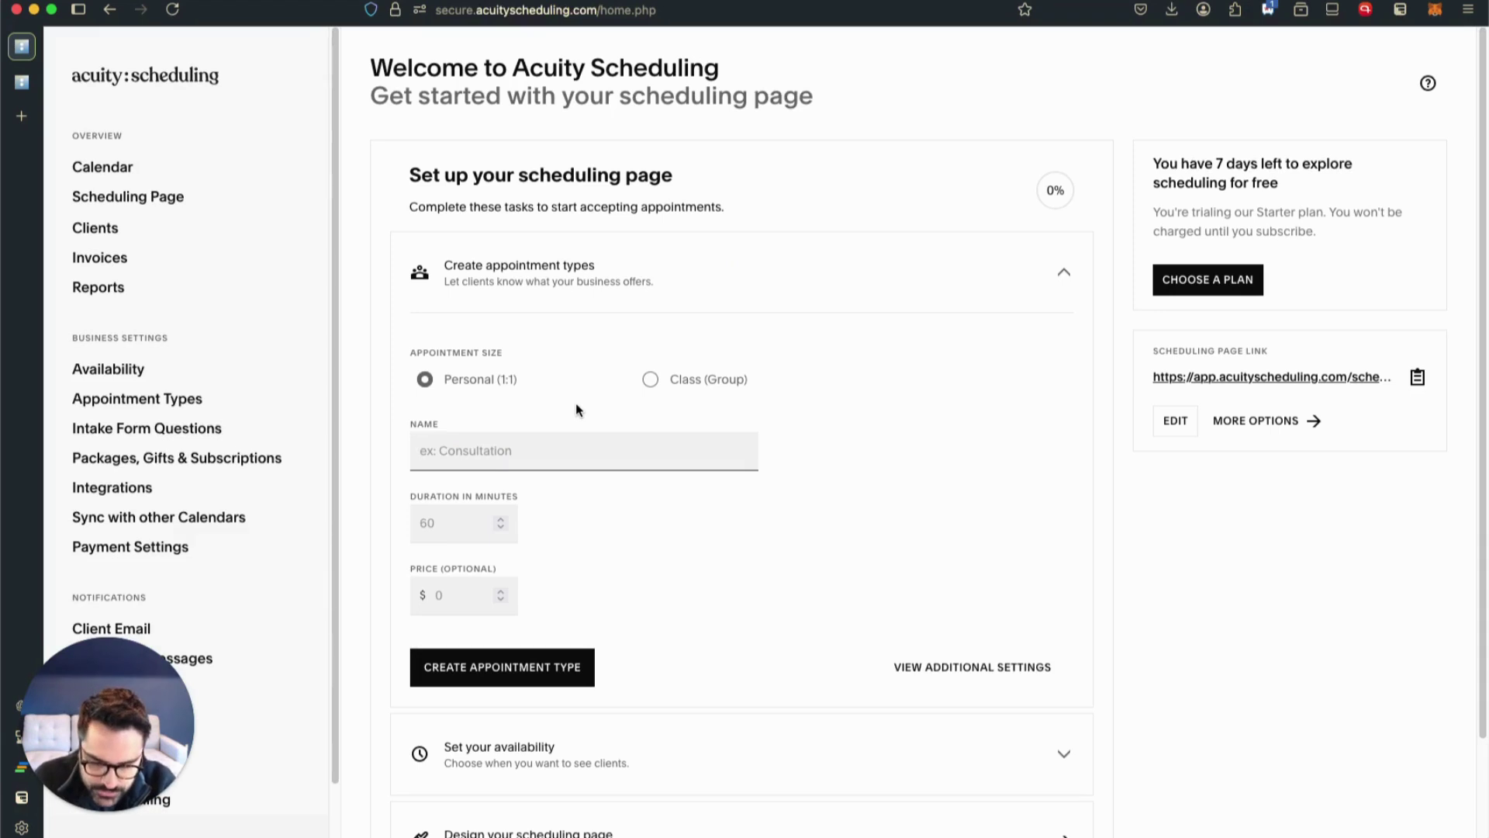
{"action": "type", "text": "15"}
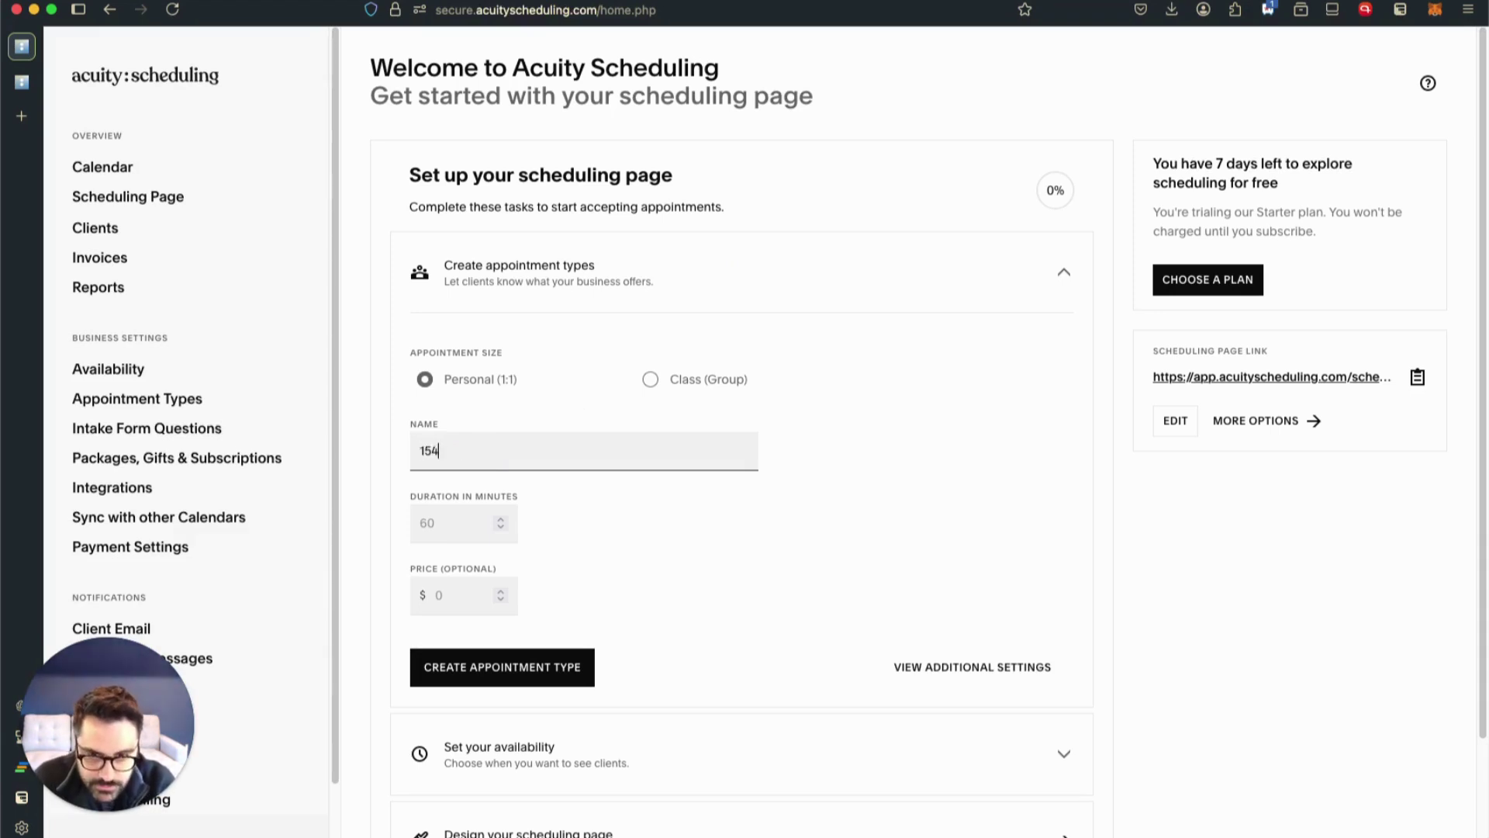
{"action": "type", "text": " Minute Di"}
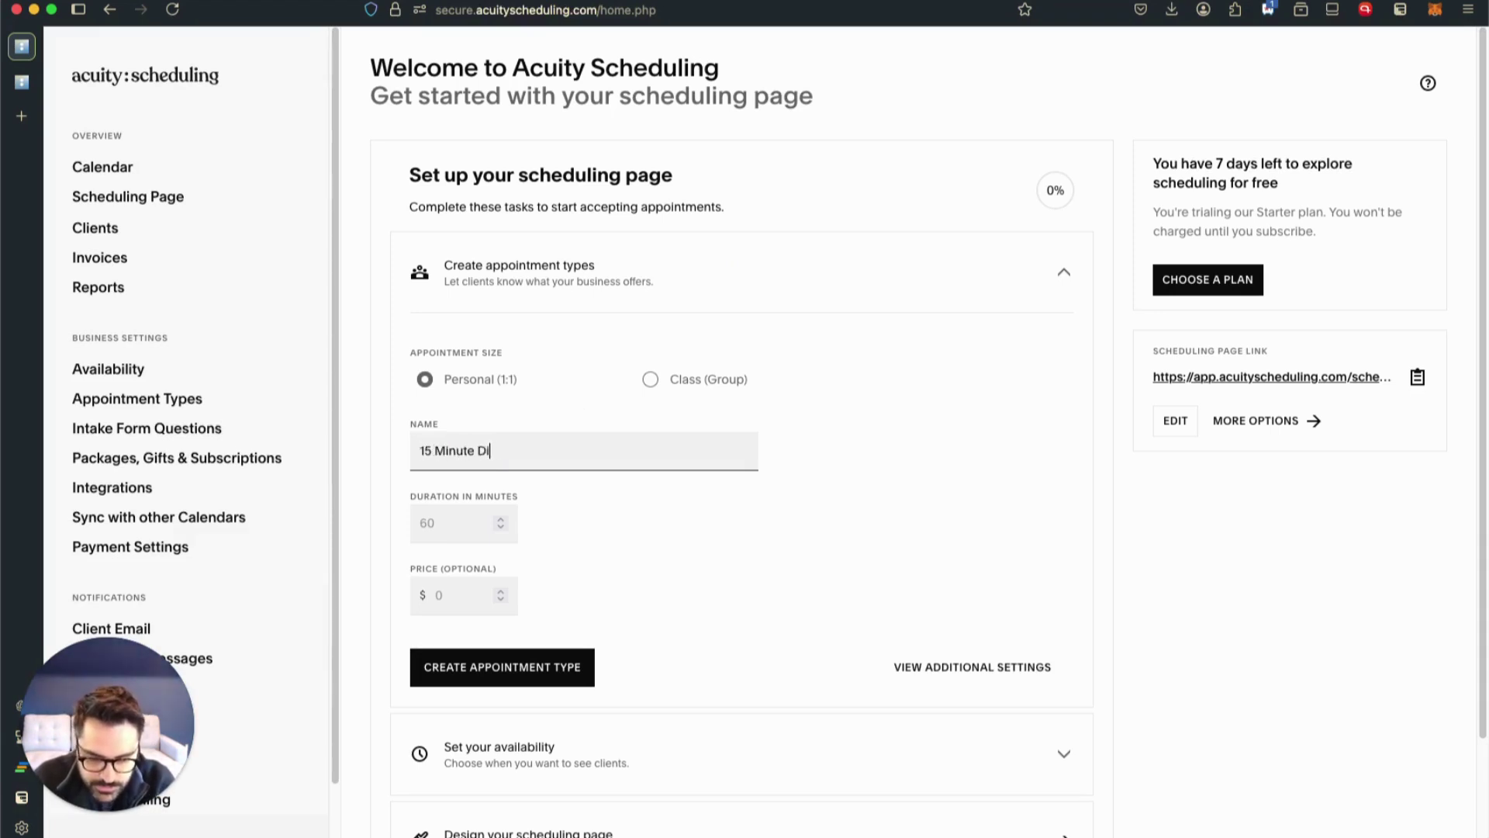
{"action": "type", "text": "scovery"}
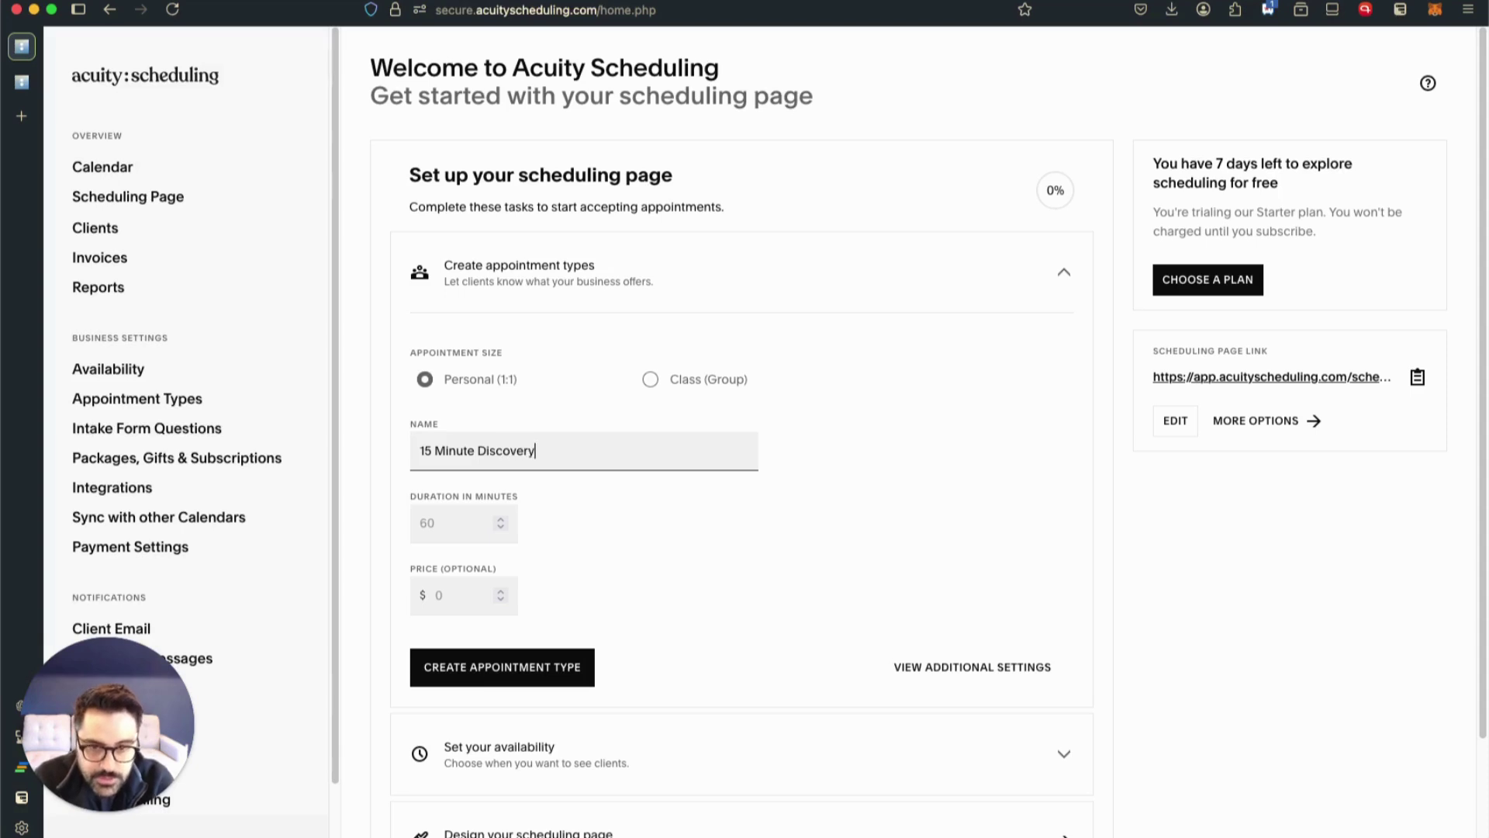
Set the appointment duration to 15 minutes and create the appointment type without a price
{"action": "left_click", "coordinate": [499, 529]}
{"action": "left_click", "coordinate": [500, 521]}
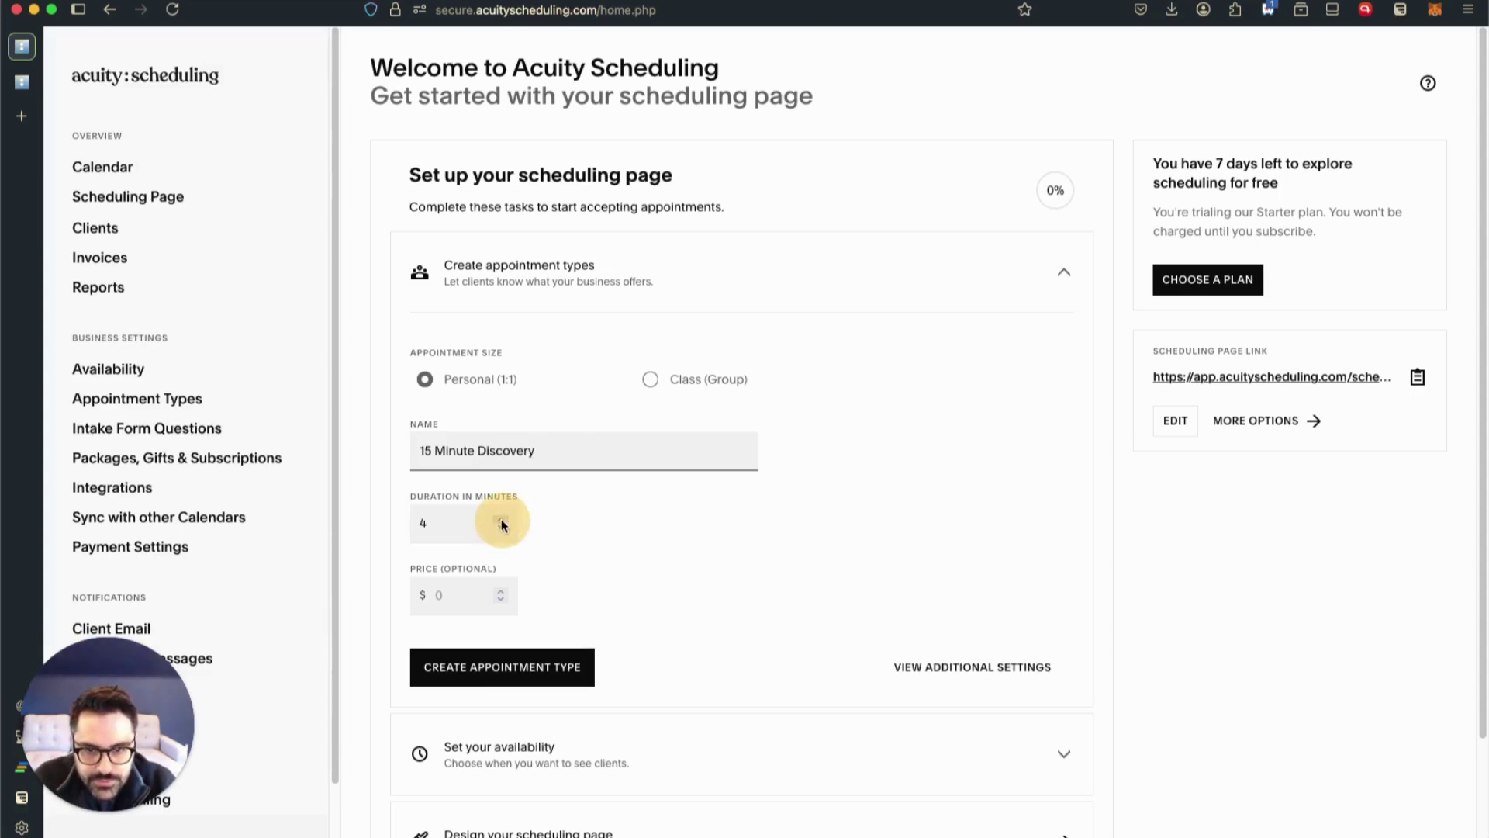
{"action": "left_click", "coordinate": [501, 522]}
{"action": "left_click", "coordinate": [501, 522]}
{"action": "left_click", "coordinate": [500, 521]}
{"action": "left_click", "coordinate": [500, 521]}
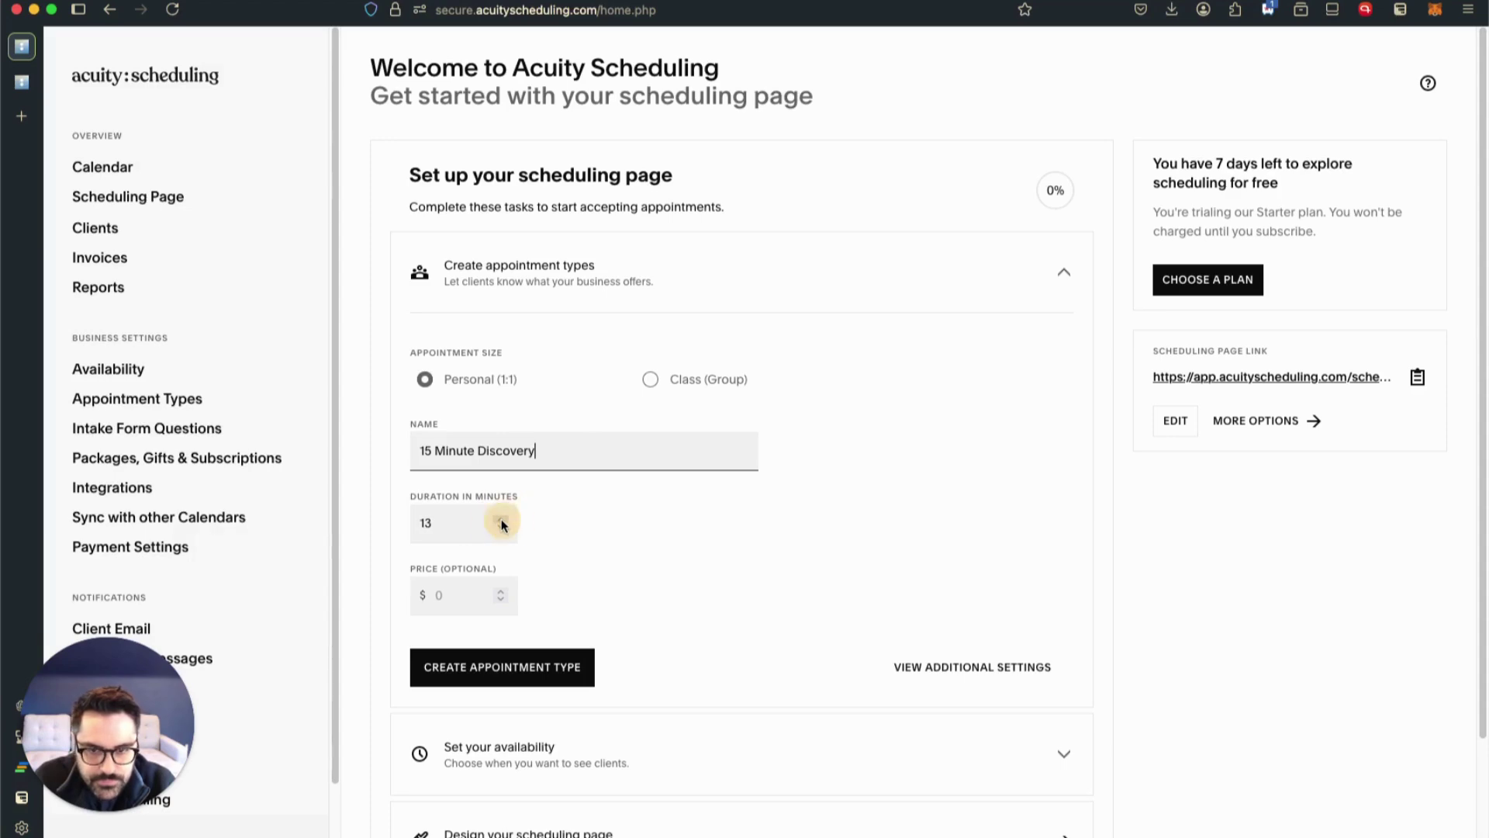
{"action": "scroll", "coordinate": [625, 533], "scroll_direction": "down", "scroll_amount": 1}
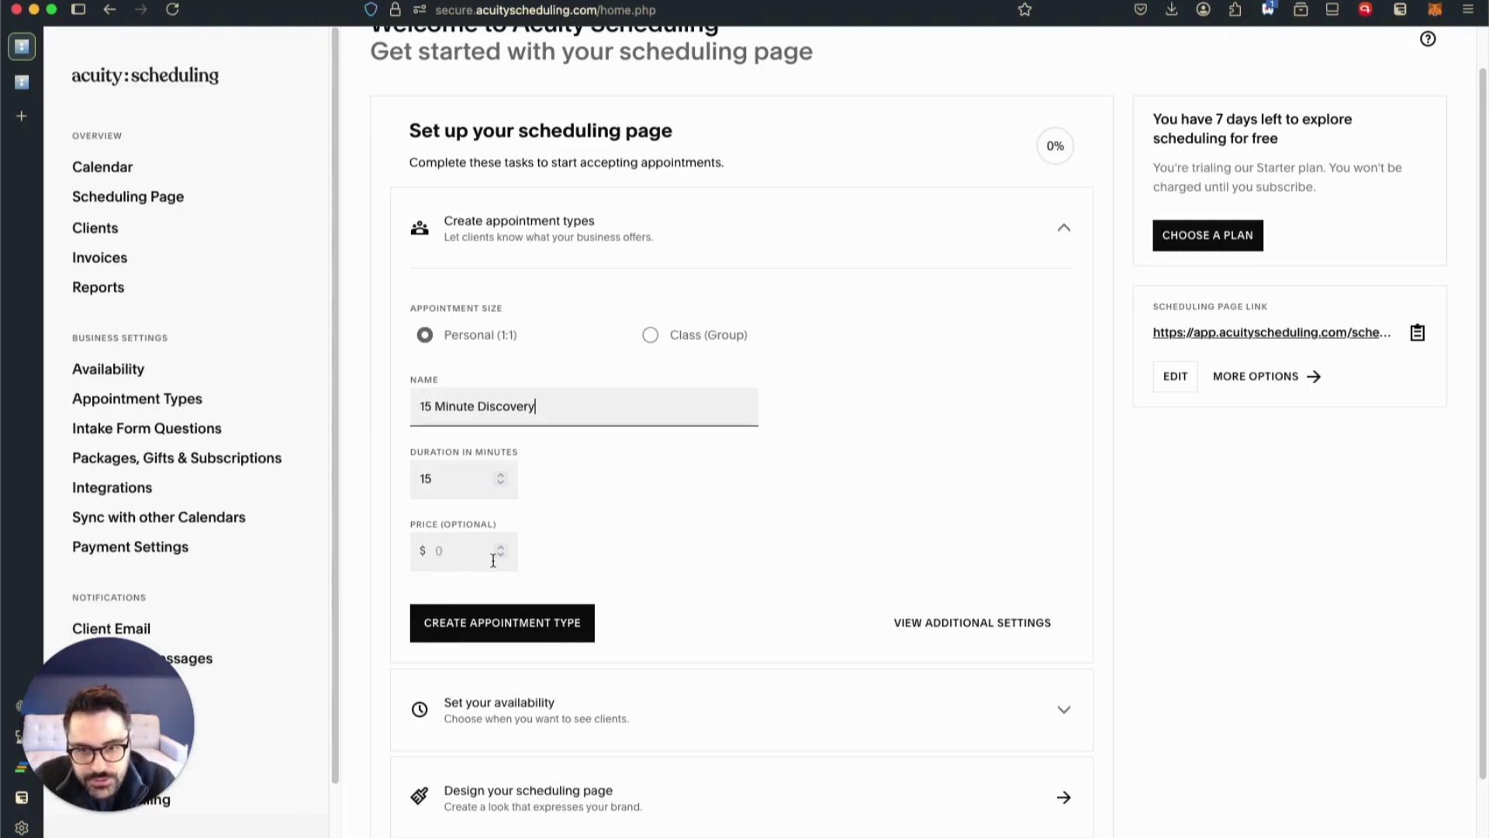
{"action": "left_click", "coordinate": [516, 625]}
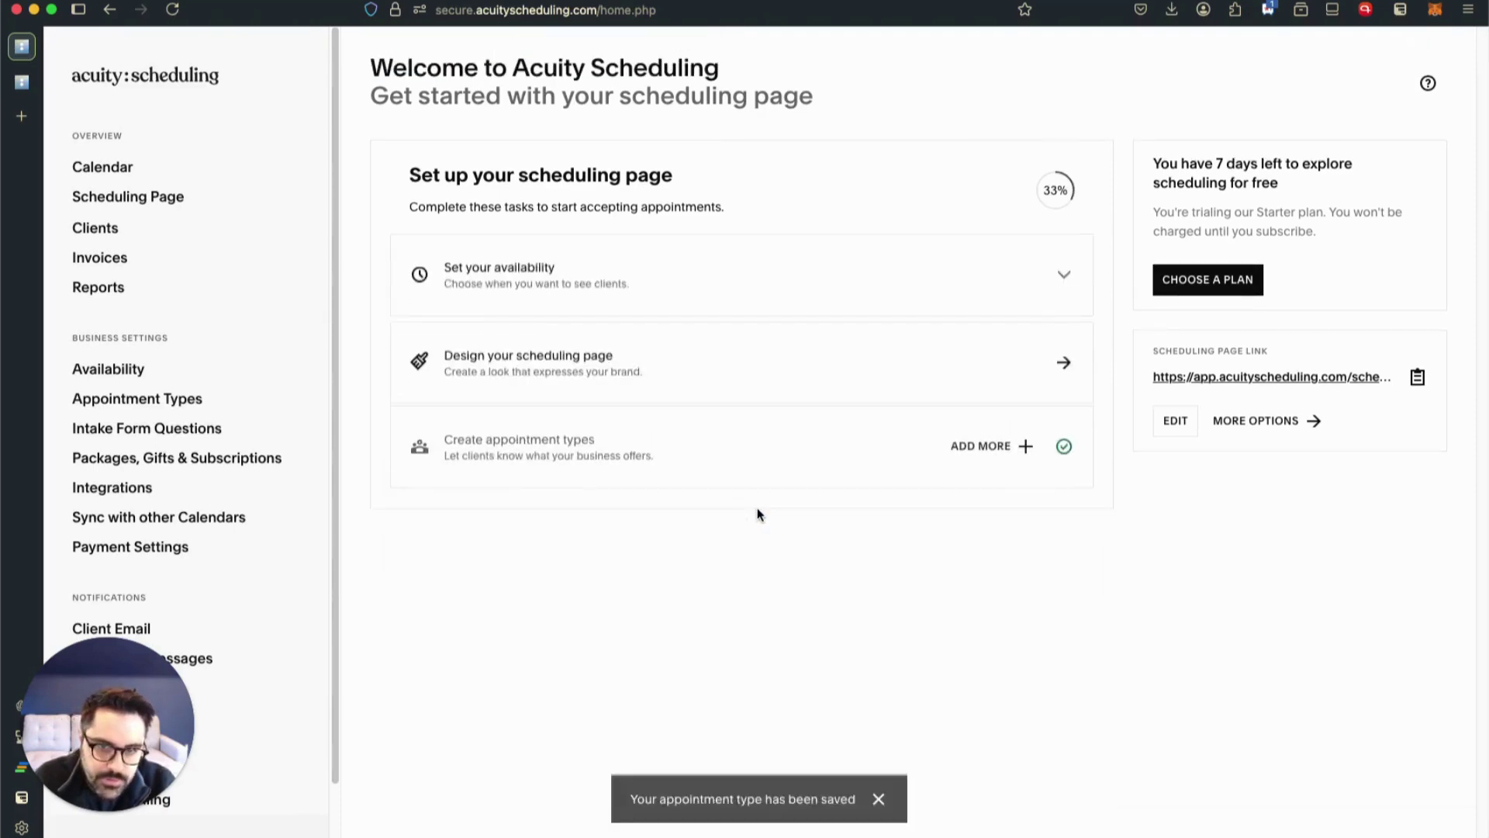
Open the availability setup and remove Sunday from the available days
{"action": "left_click", "coordinate": [867, 286]}
{"action": "scroll", "coordinate": [671, 349], "scroll_direction": "down", "scroll_amount": 2}
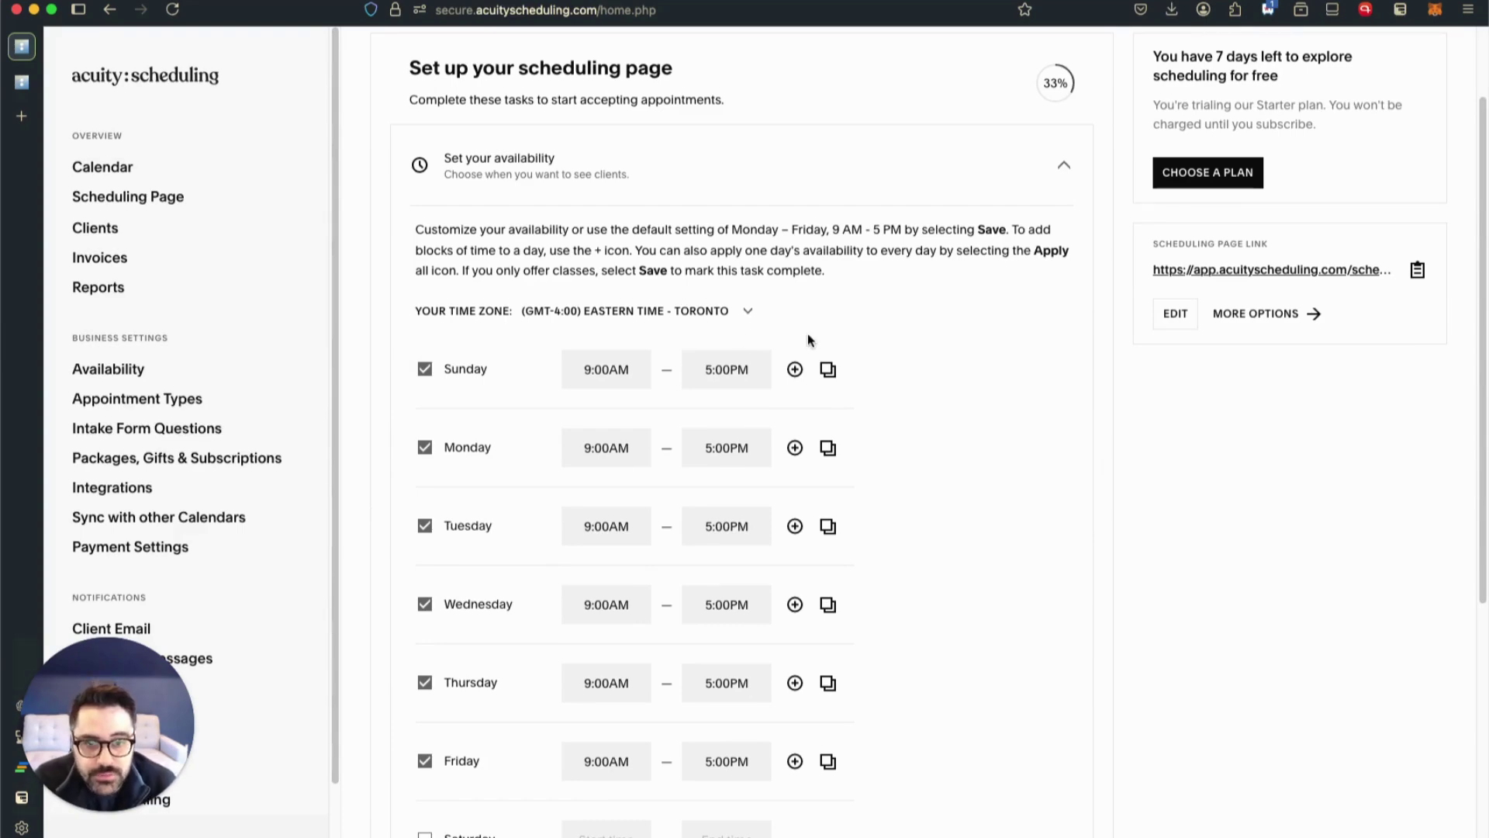
{"action": "scroll", "coordinate": [808, 340], "scroll_direction": "down", "scroll_amount": 3}
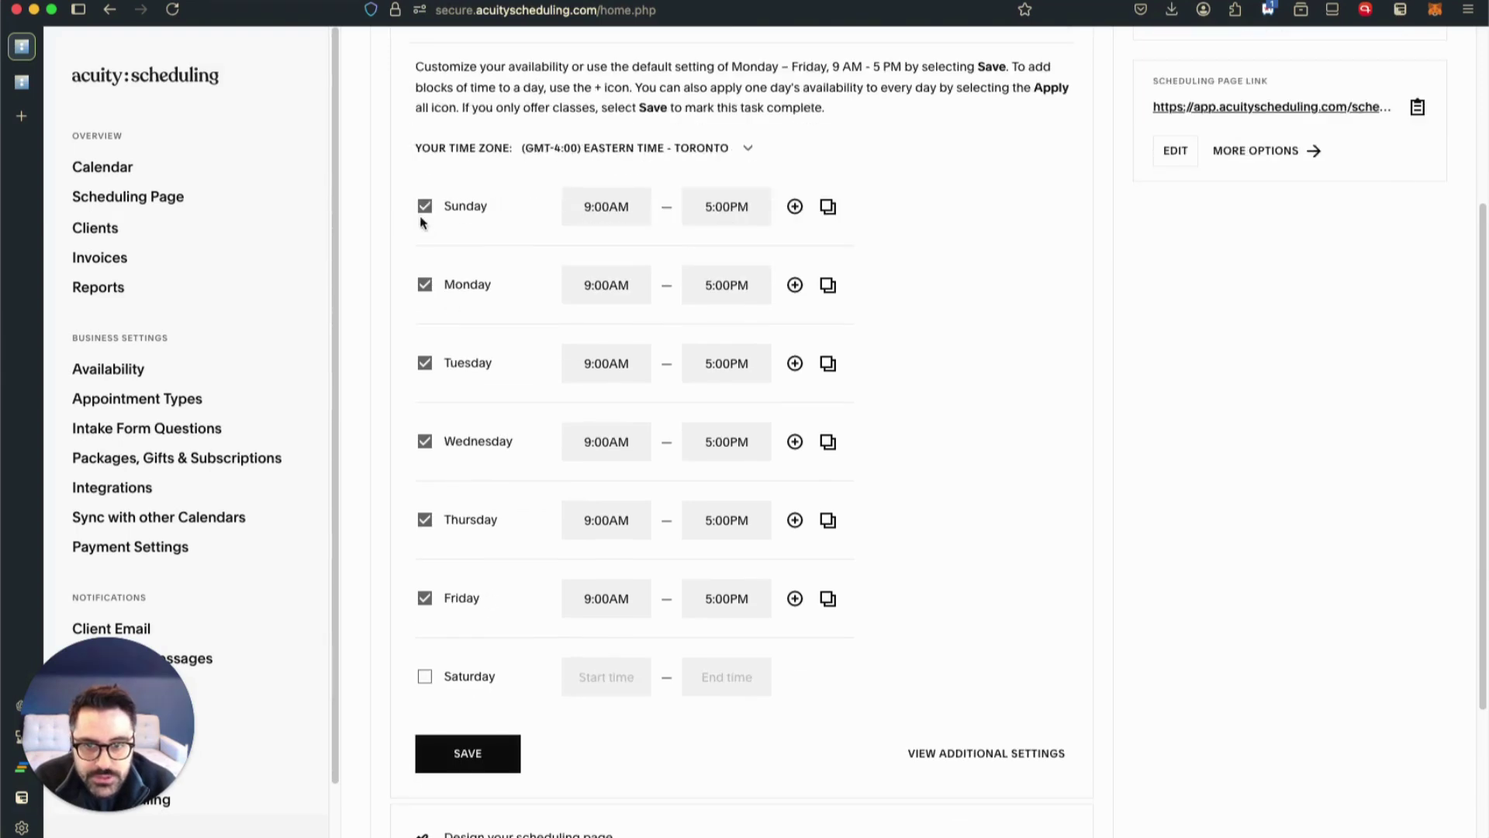
{"action": "left_click", "coordinate": [425, 214]}
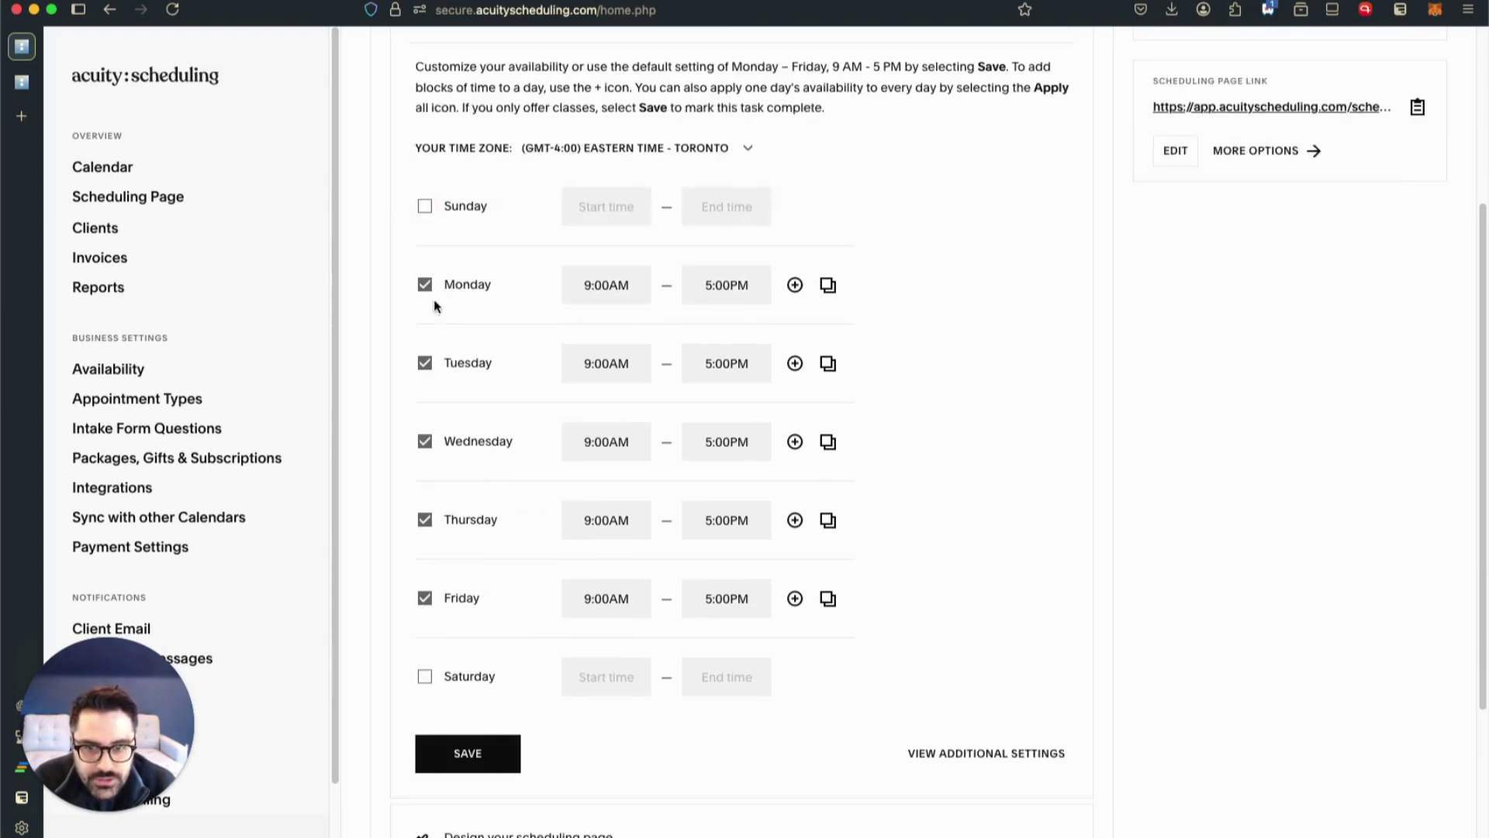
{"action": "left_click", "coordinate": [425, 363]}
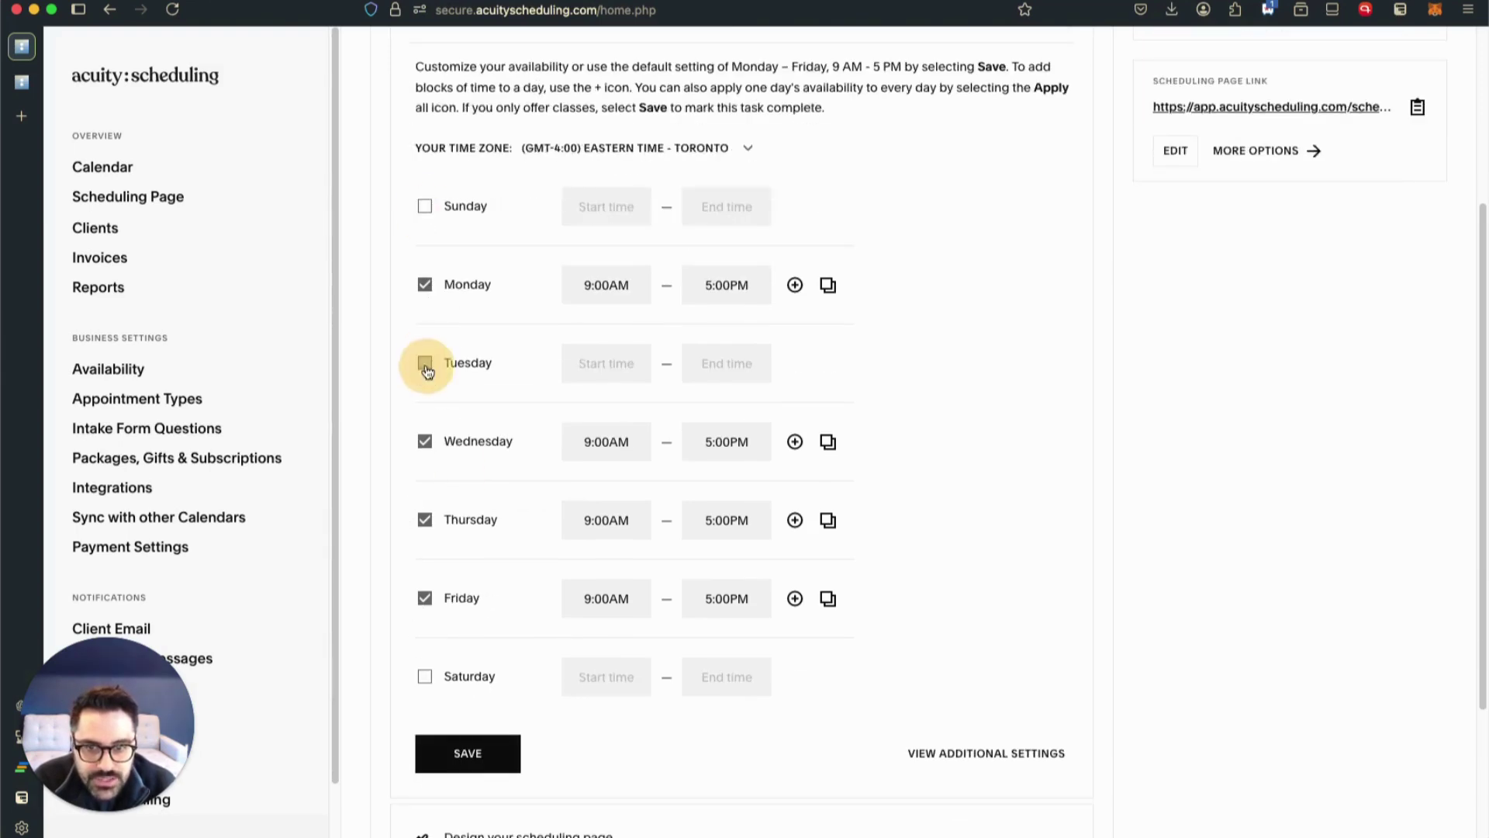
{"action": "left_click", "coordinate": [425, 519]}
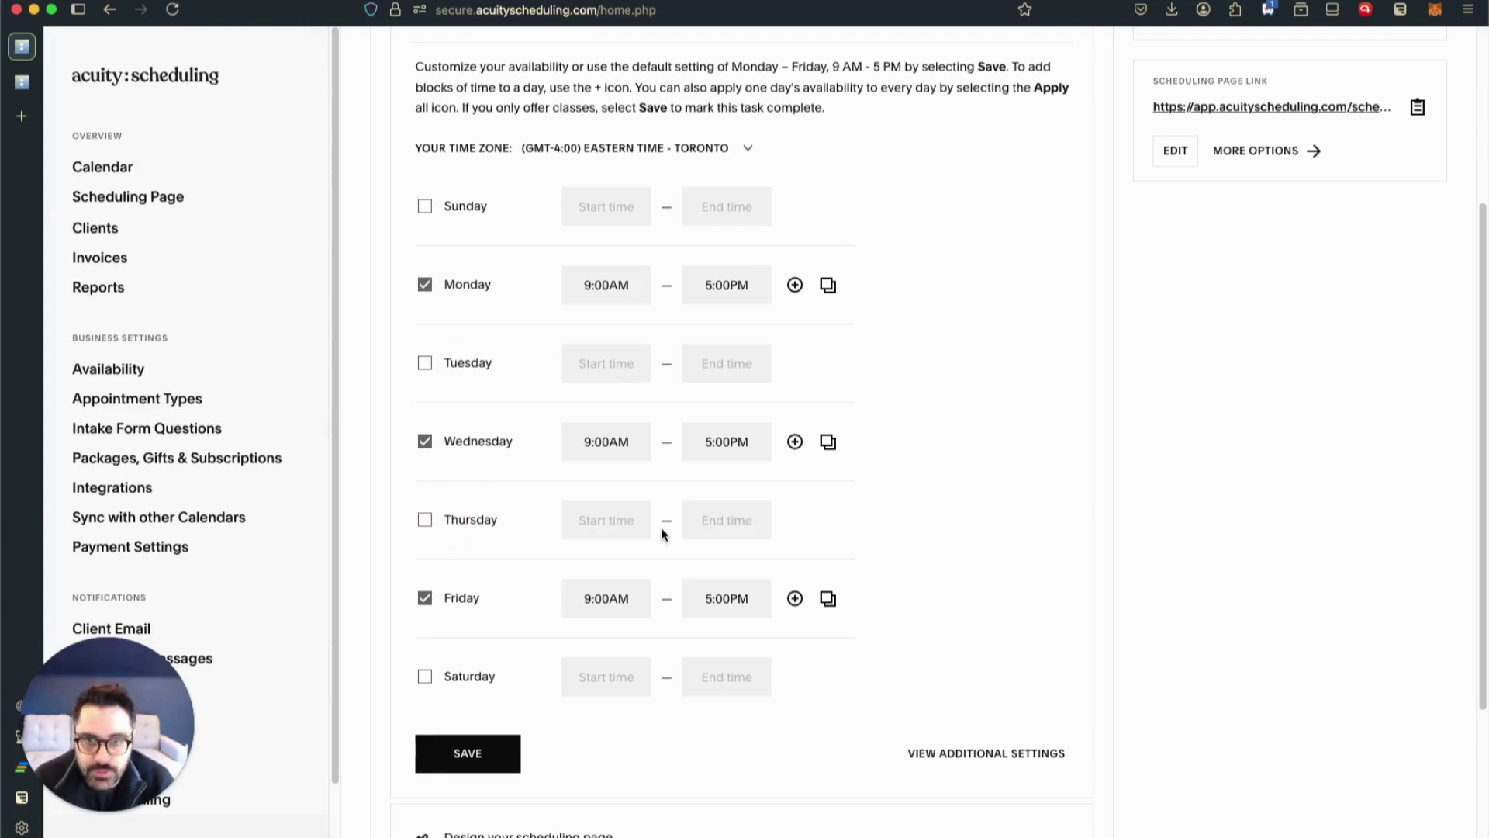
{"action": "left_click", "coordinate": [425, 364]}
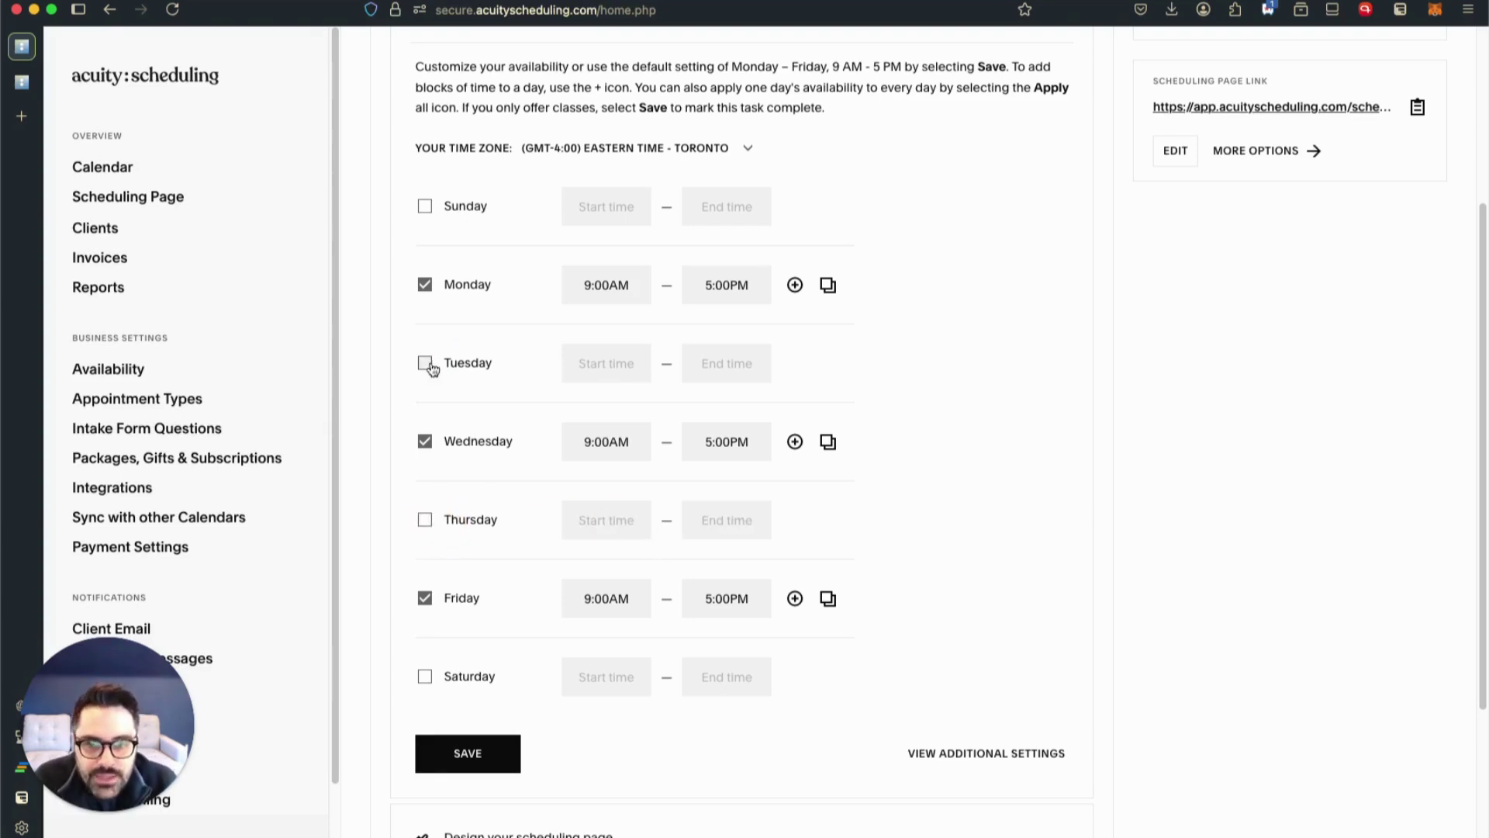
{"action": "left_click", "coordinate": [425, 519]}
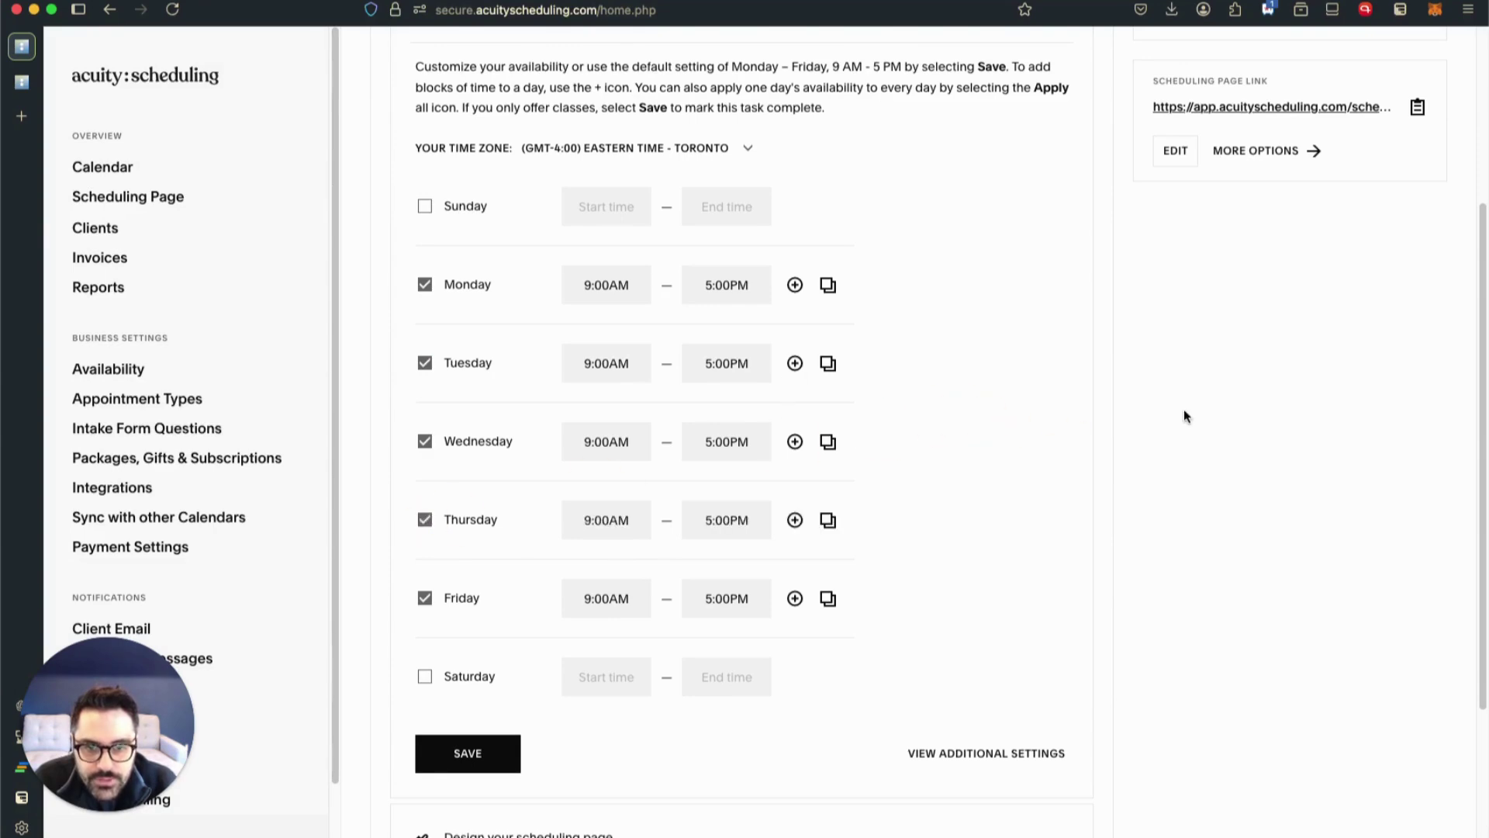
Save the Monday to Friday availability of 9:00AM to 5:00PM and open the scheduling page design
{"action": "scroll", "coordinate": [987, 412], "scroll_direction": "up", "scroll_amount": 2}
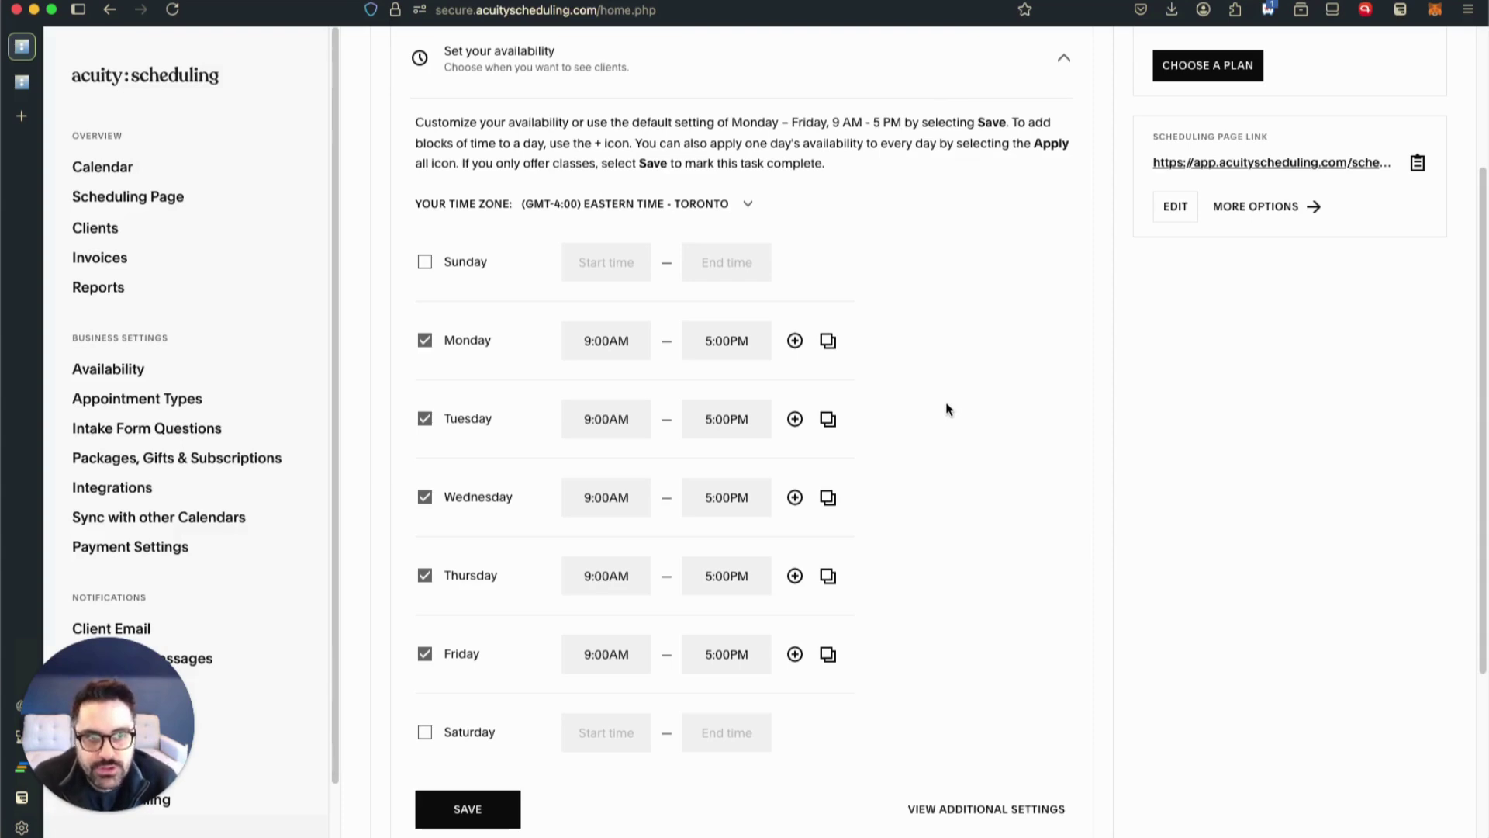
{"action": "scroll", "coordinate": [946, 409], "scroll_direction": "down", "scroll_amount": 2}
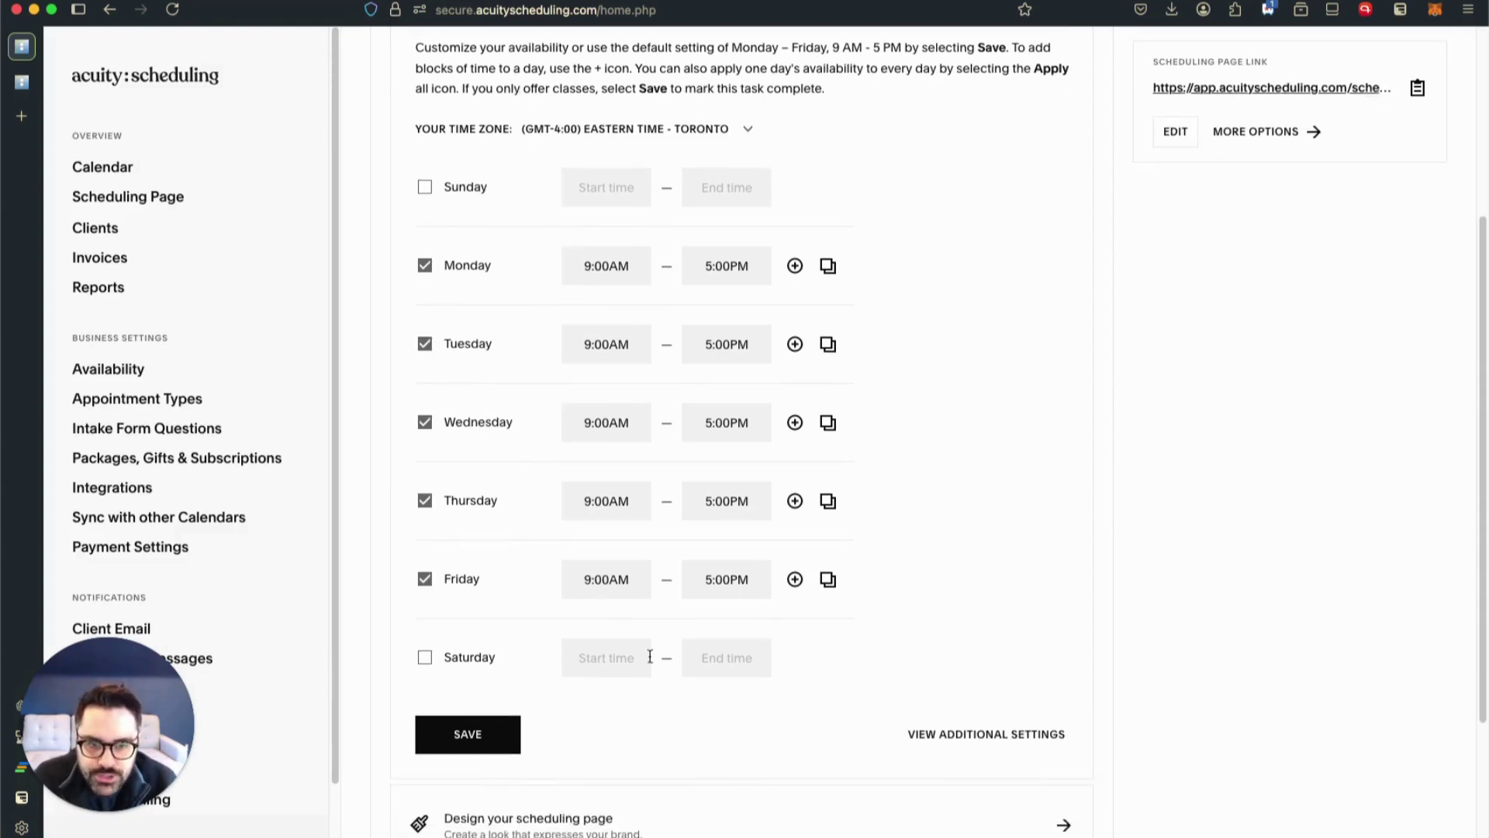
{"action": "left_click", "coordinate": [491, 734]}
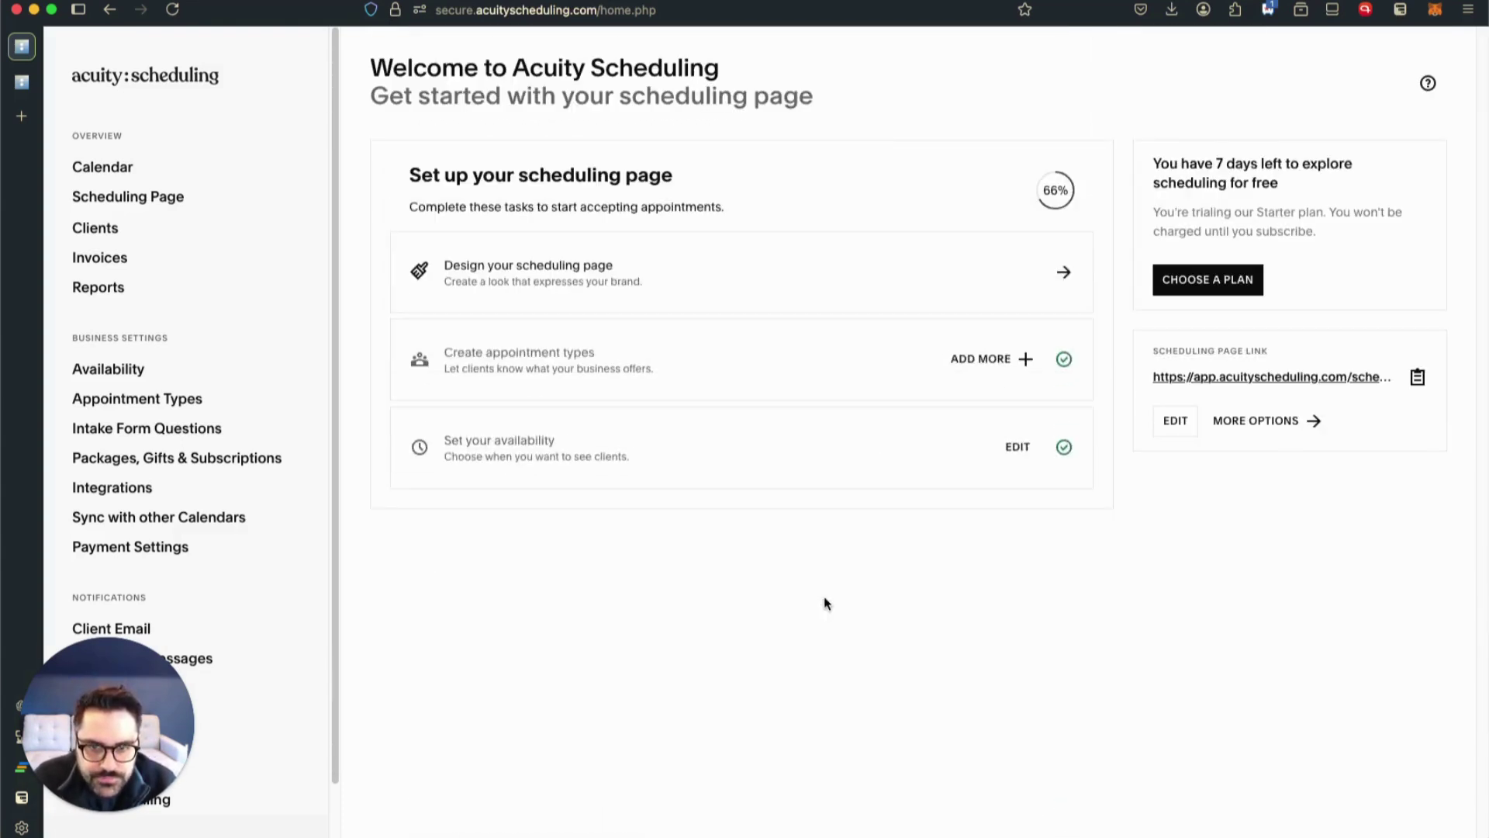
{"action": "left_click", "coordinate": [858, 272]}
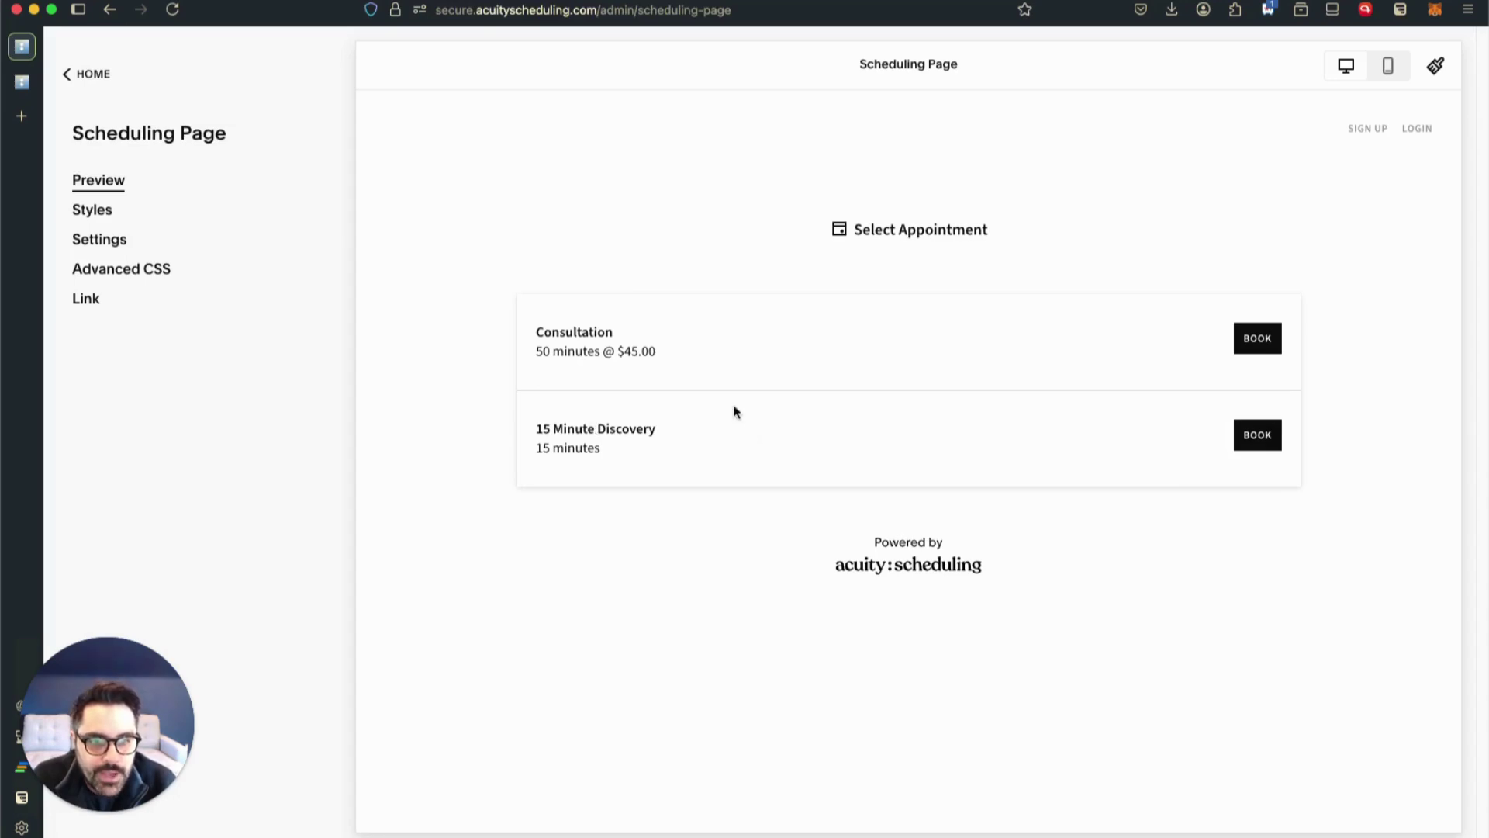
Preview the 15 Minute Discovery booking dates and time slots, and return to the appointment selection
{"action": "left_click", "coordinate": [1258, 435]}
{"action": "scroll", "coordinate": [566, 432], "scroll_direction": "down", "scroll_amount": 6}
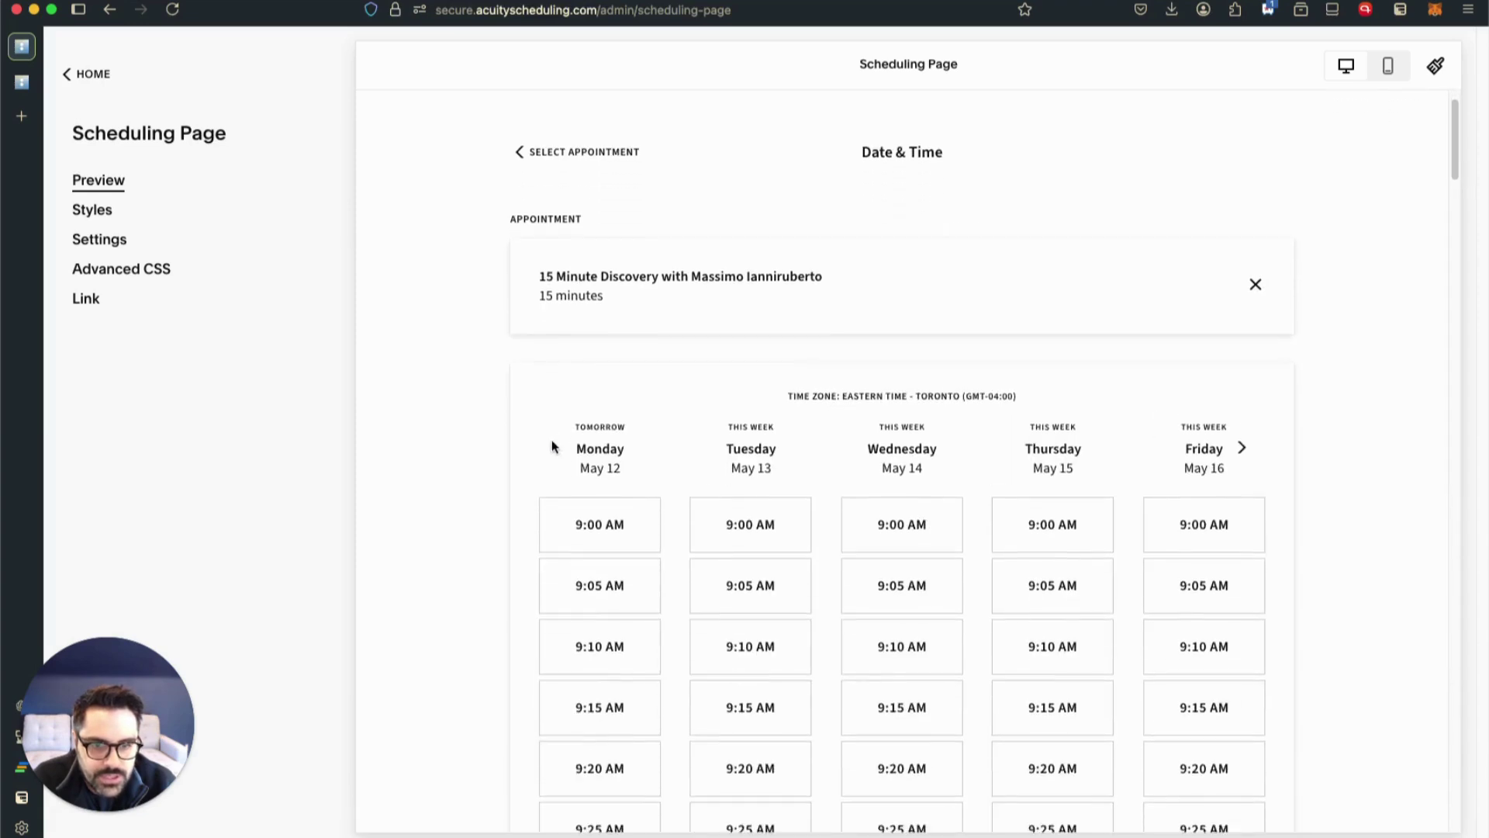
{"action": "scroll", "coordinate": [732, 488], "scroll_direction": "up", "scroll_amount": 6}
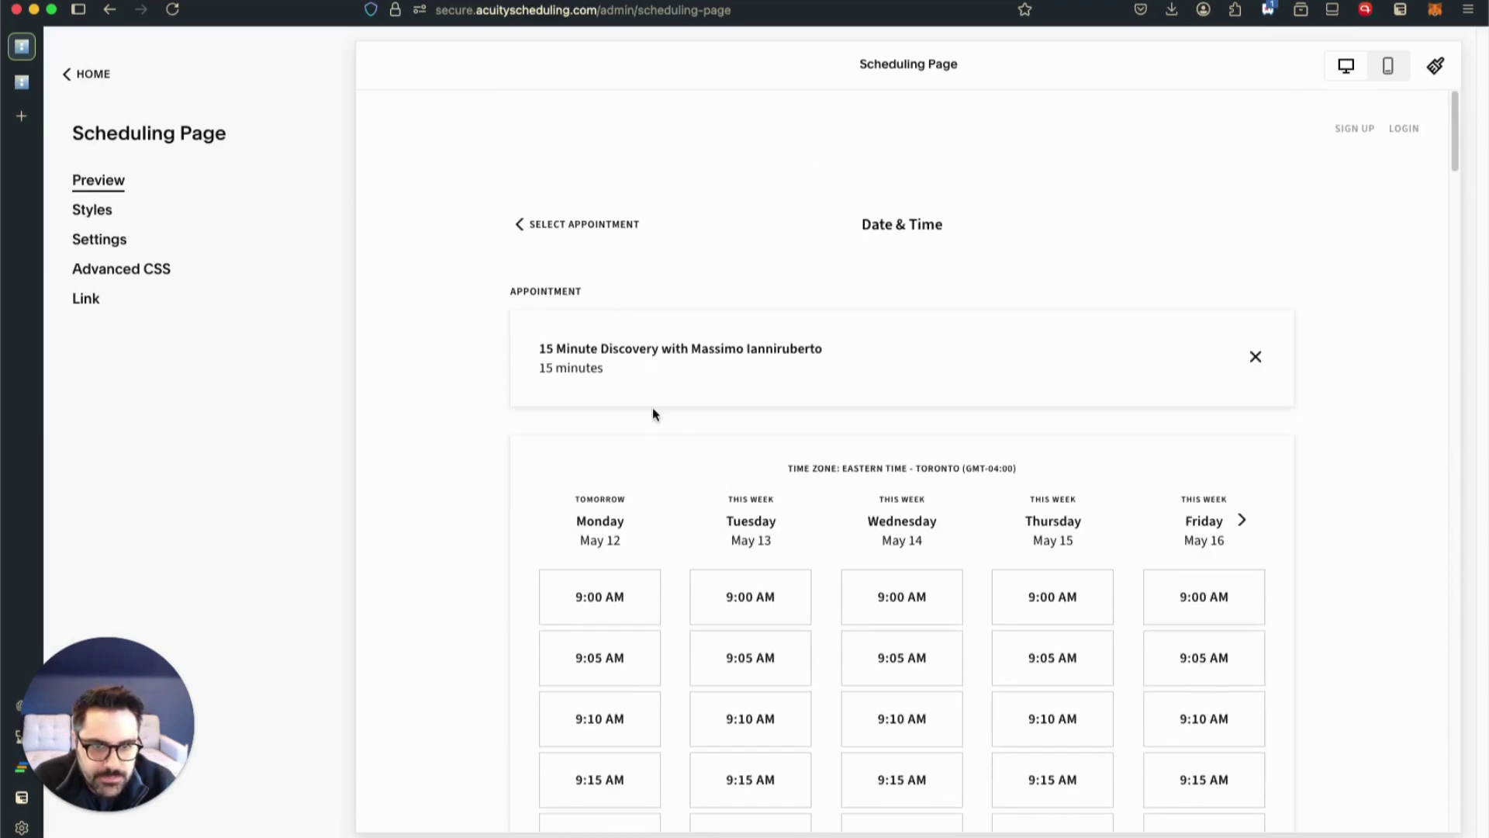
{"action": "left_click", "coordinate": [528, 224]}
Open the scheduling page's color styles, try the Option 2, 3 and 4 themes, and reapply Option 1
{"action": "left_click", "coordinate": [87, 211]}
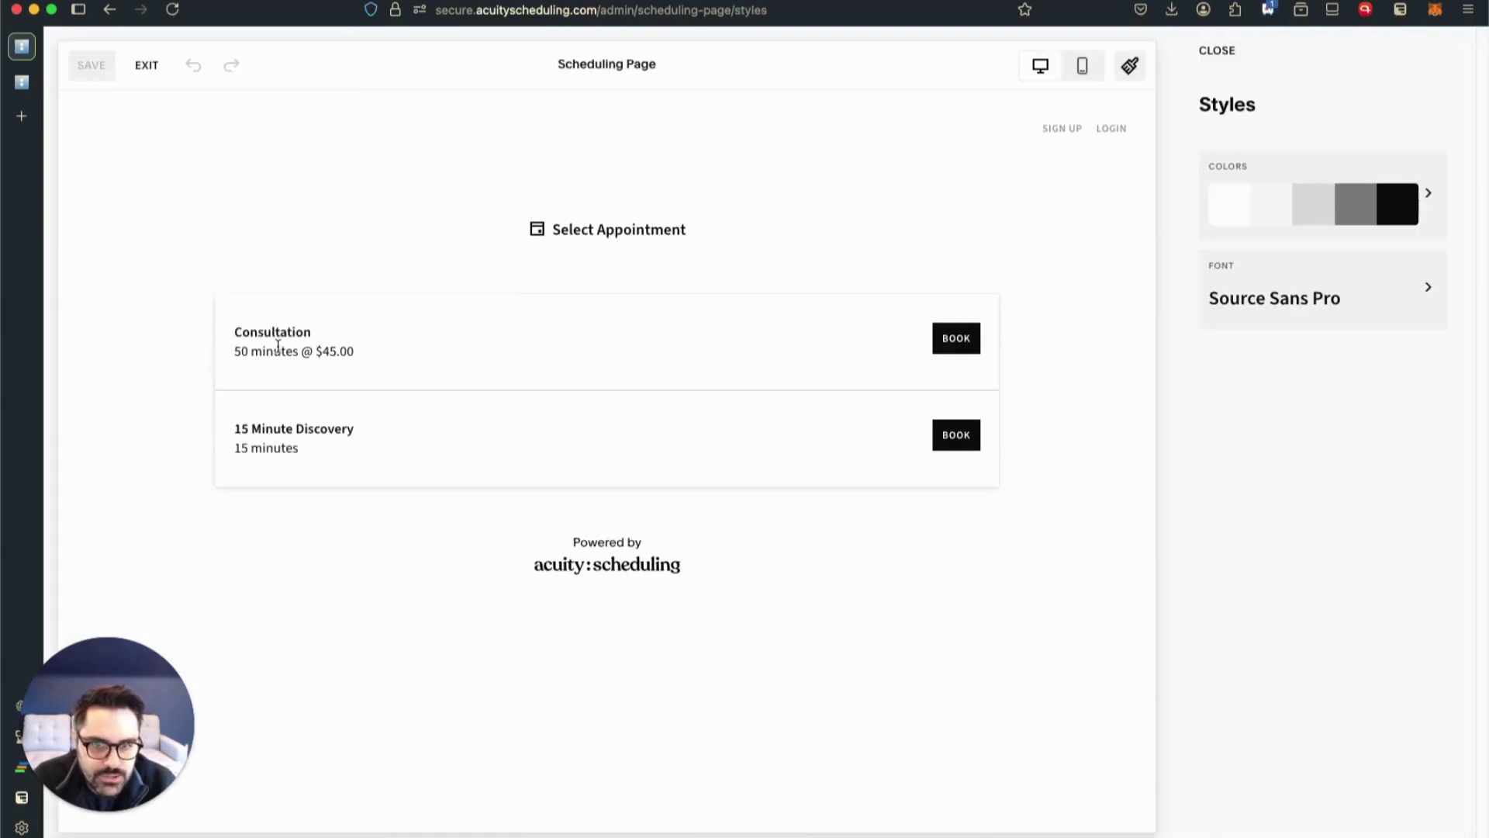
{"action": "left_click", "coordinate": [1441, 211]}
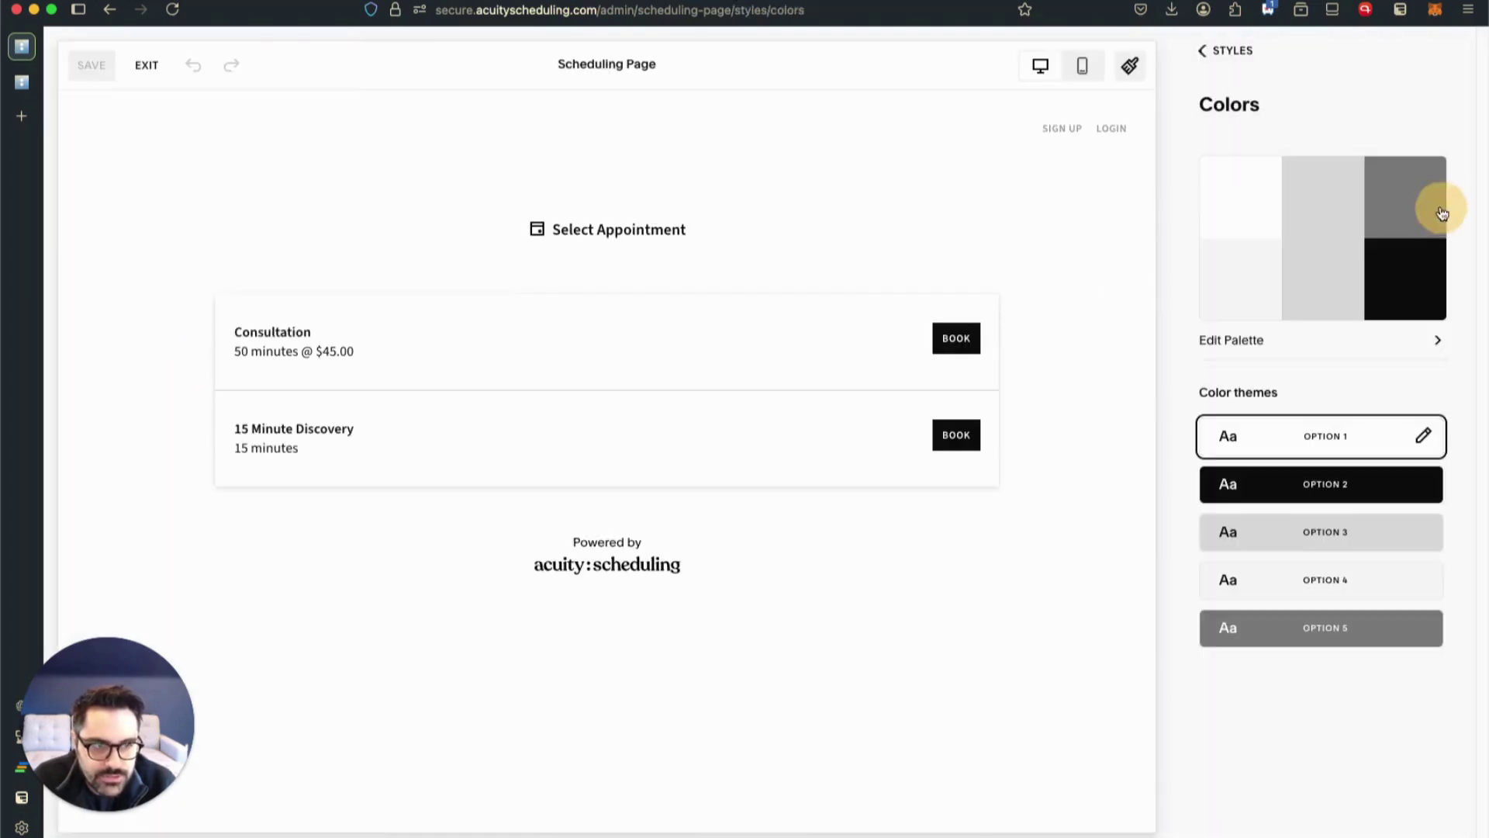
{"action": "left_click", "coordinate": [1327, 489]}
{"action": "left_click", "coordinate": [1332, 534]}
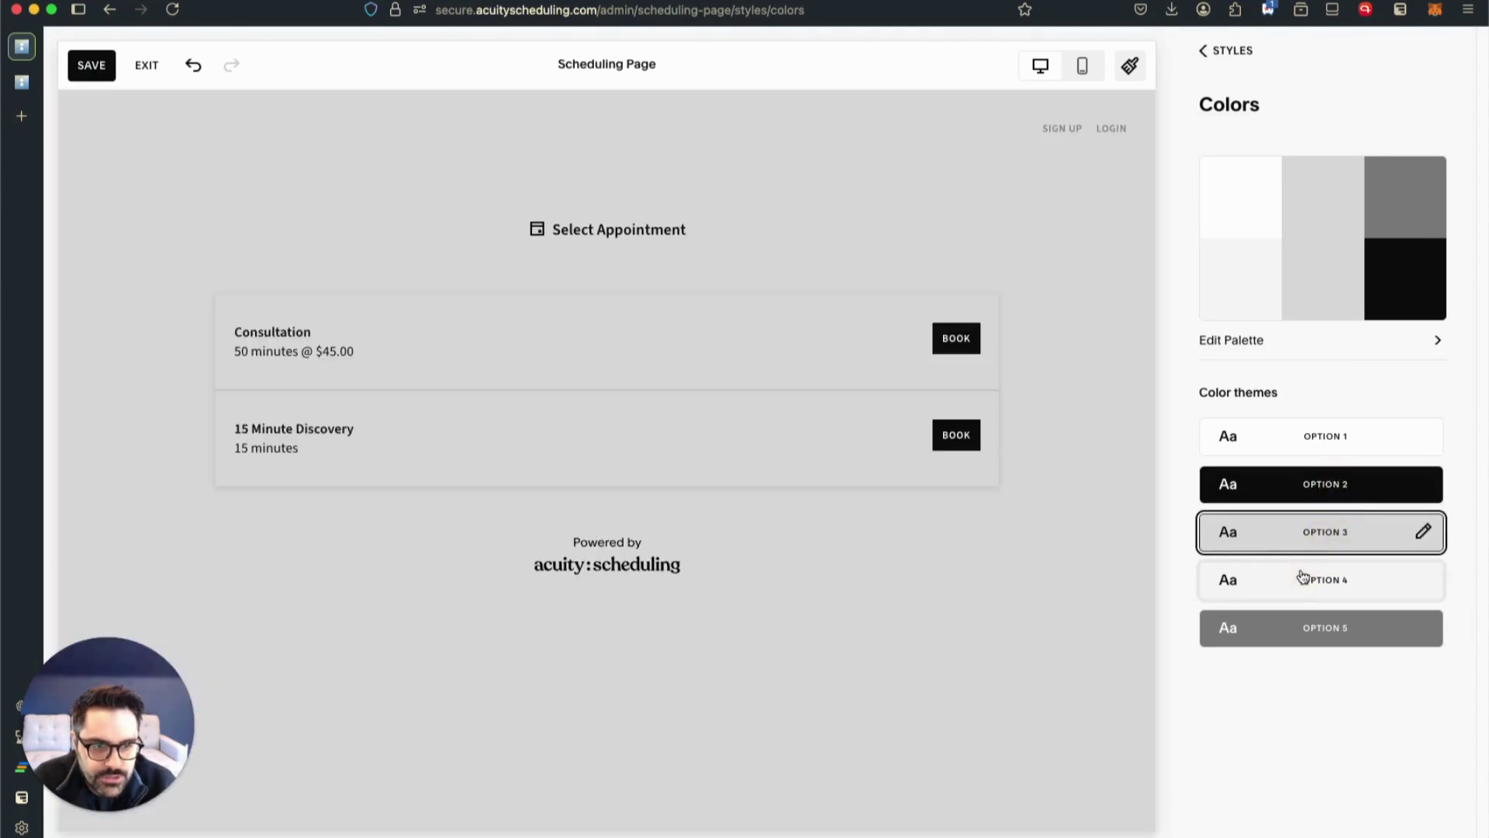
{"action": "left_click", "coordinate": [1301, 580]}
{"action": "left_click", "coordinate": [1323, 435]}
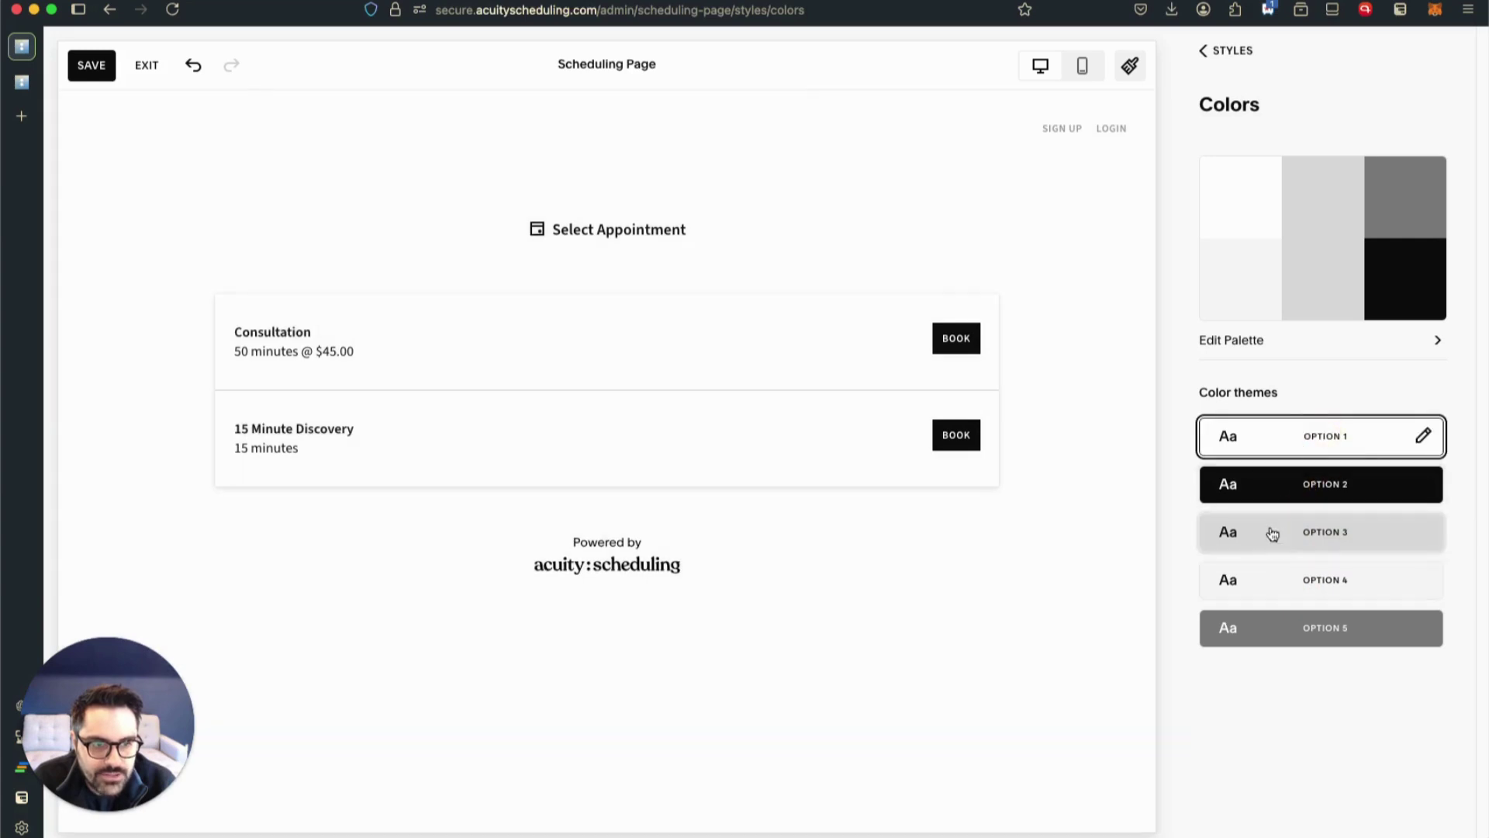
Change the scheduling page font to Aktiv Grotesk
{"action": "left_click", "coordinate": [1207, 51]}
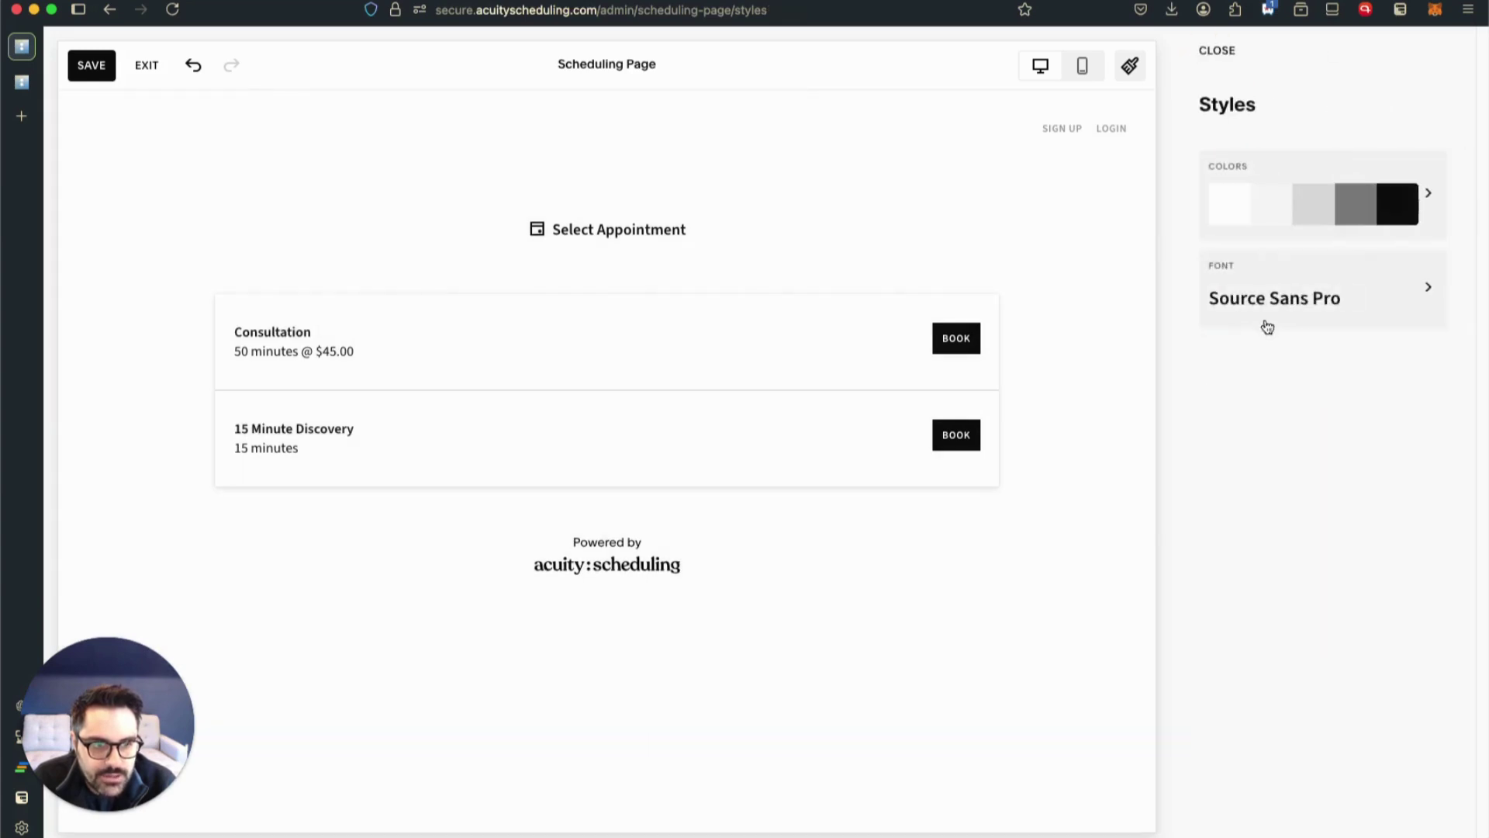
{"action": "left_click", "coordinate": [1328, 299]}
{"action": "left_click", "coordinate": [1241, 288]}
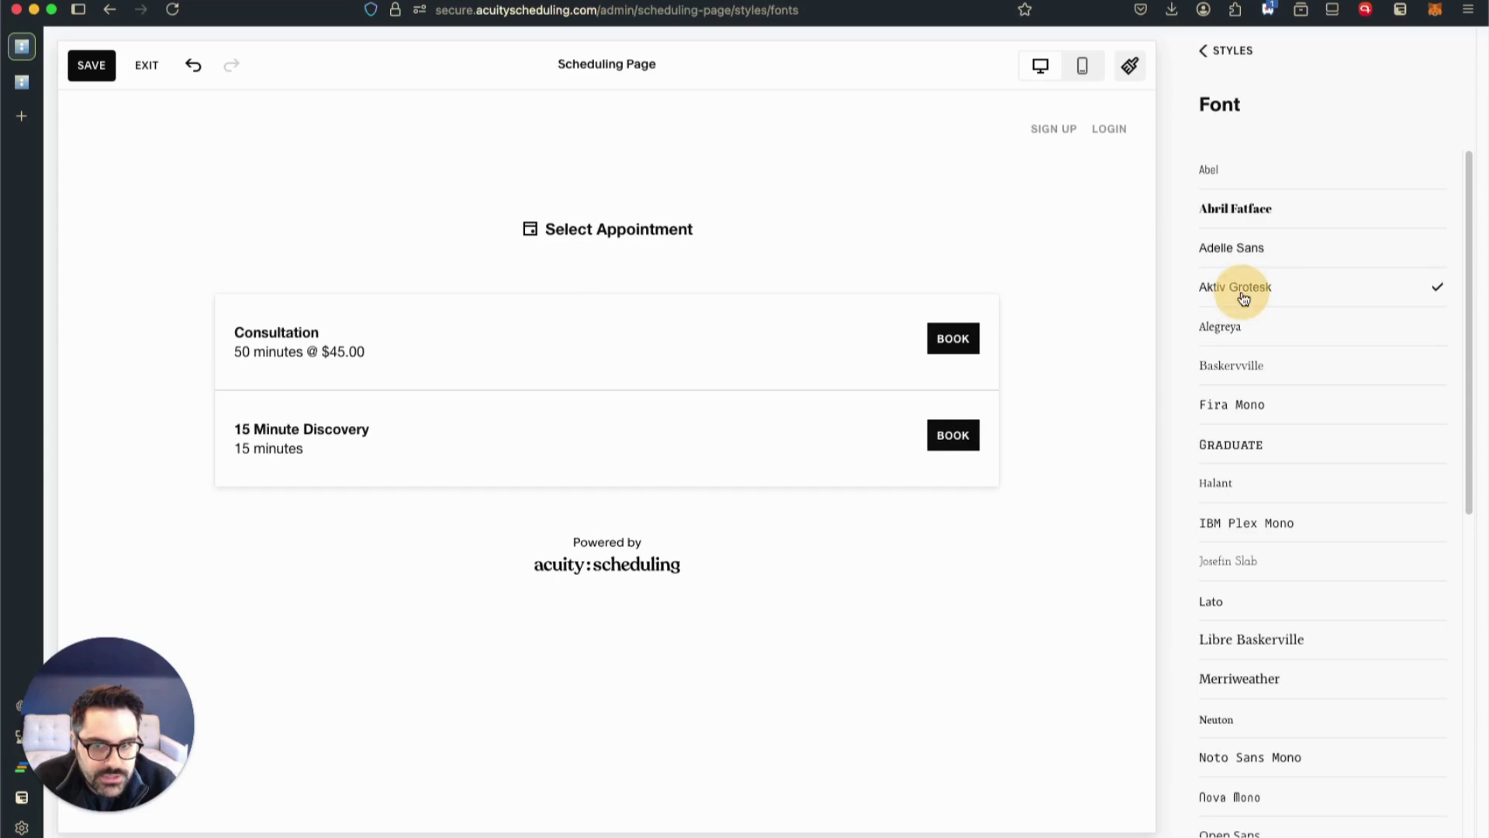
{"action": "left_click", "coordinate": [1204, 50]}
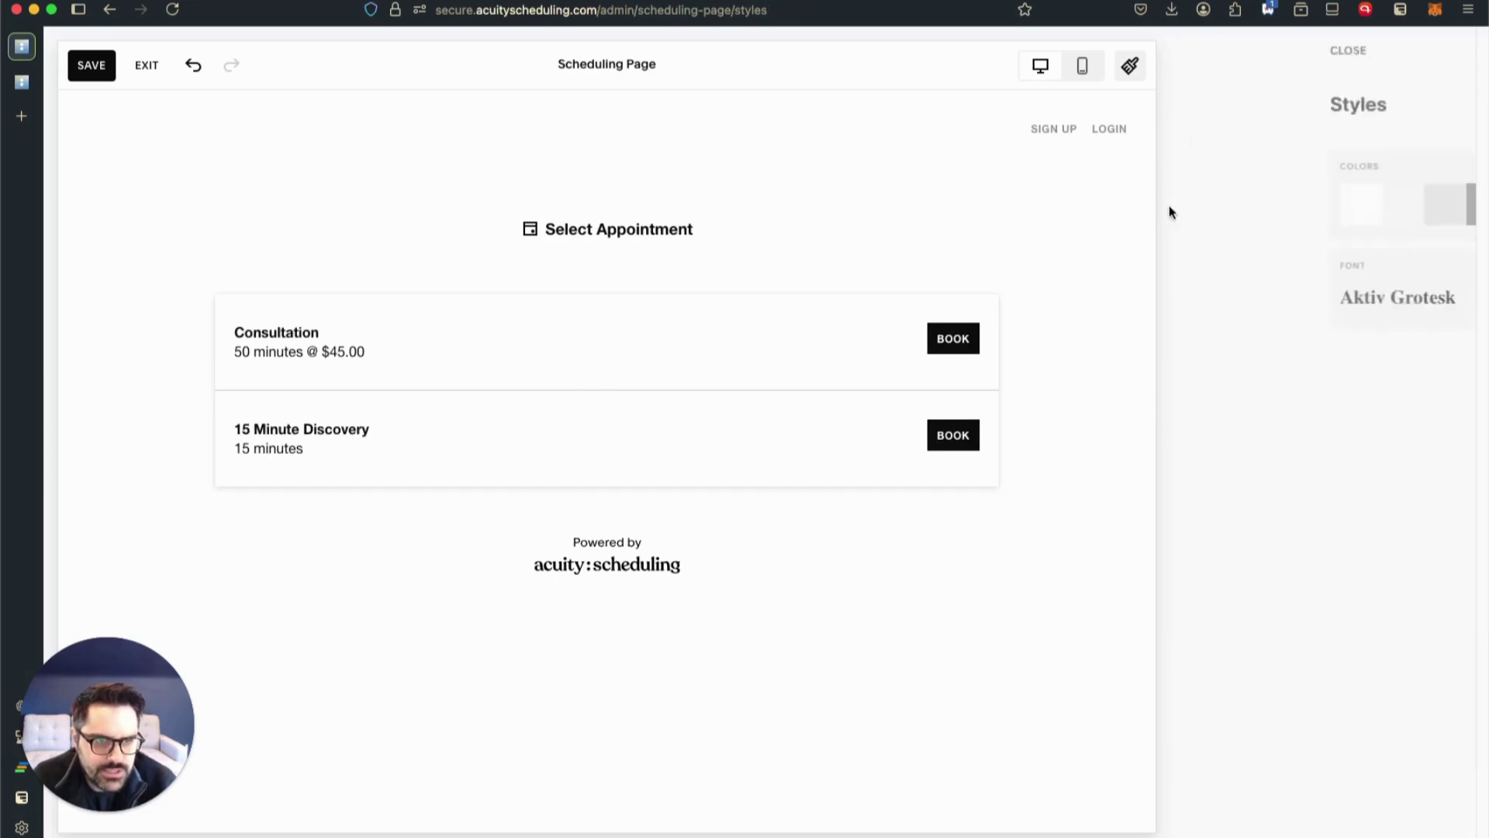
Try red #F01515 as the palette's third color, preview it with the Option 3 theme, and reapply Option 1
{"action": "left_click", "coordinate": [1359, 211]}
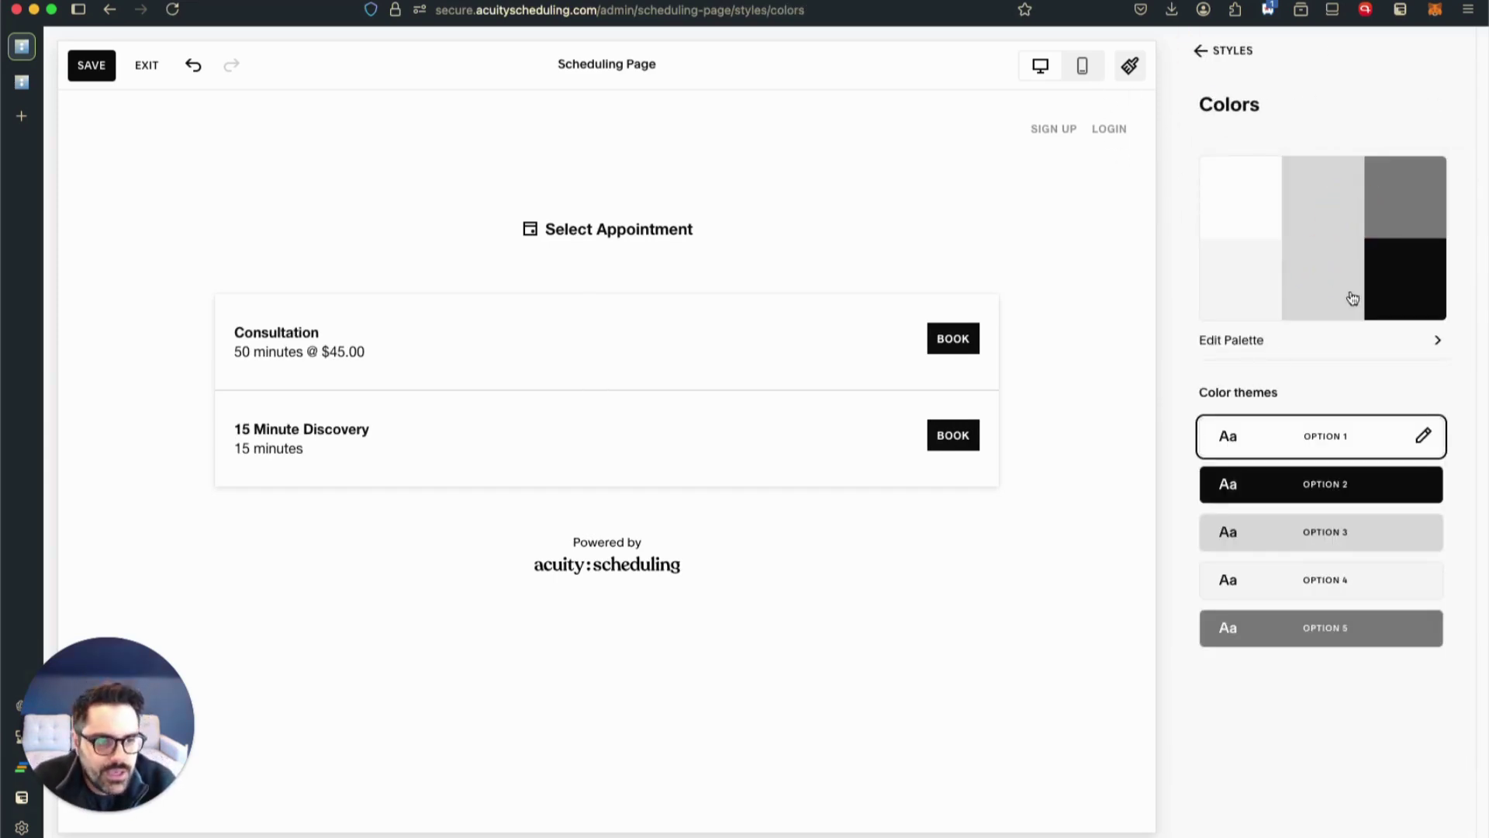
{"action": "left_click", "coordinate": [1409, 273]}
{"action": "left_click", "coordinate": [1426, 214]}
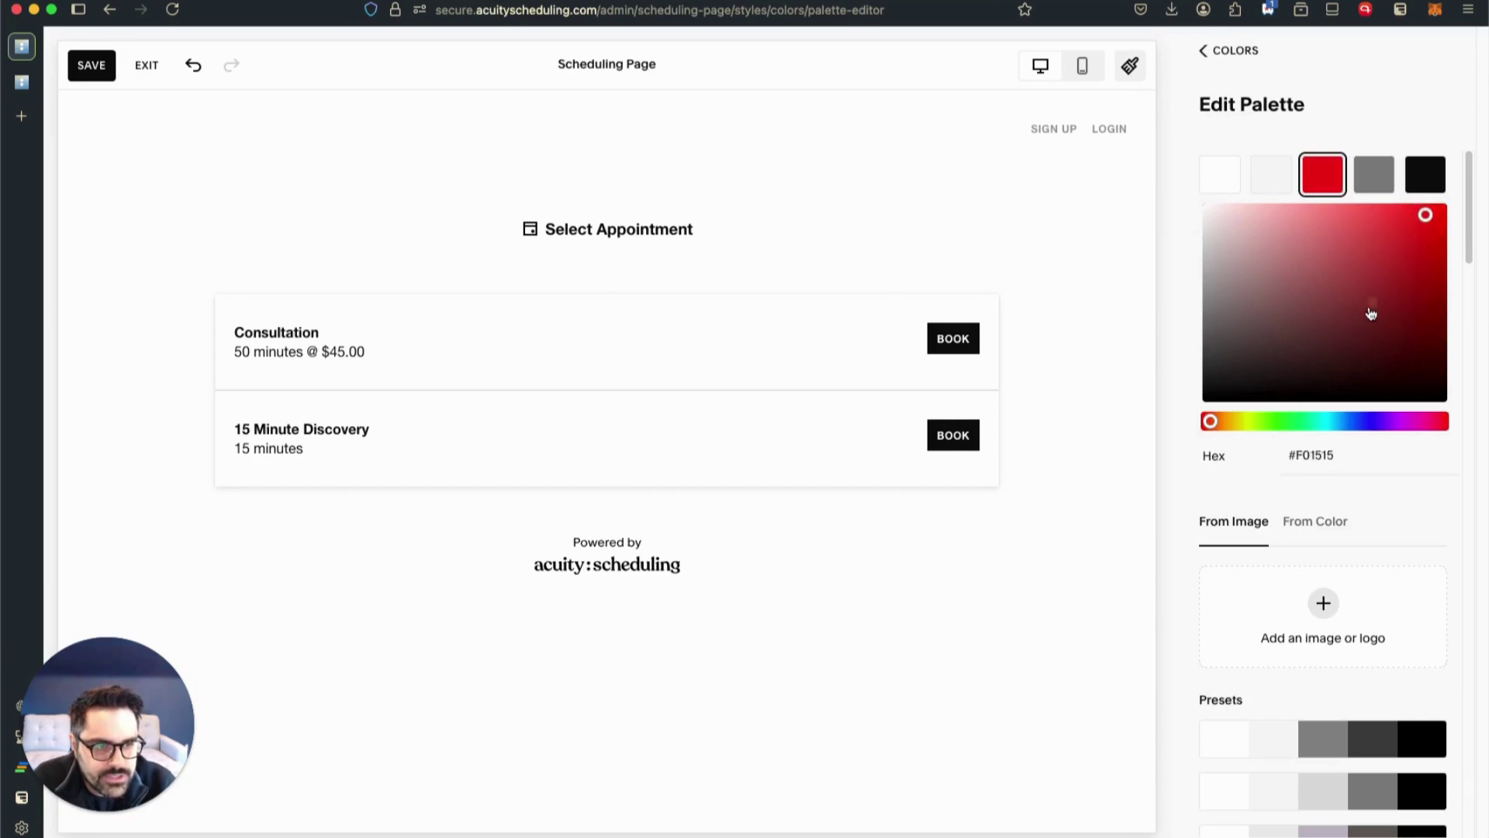
{"action": "left_click", "coordinate": [1212, 51]}
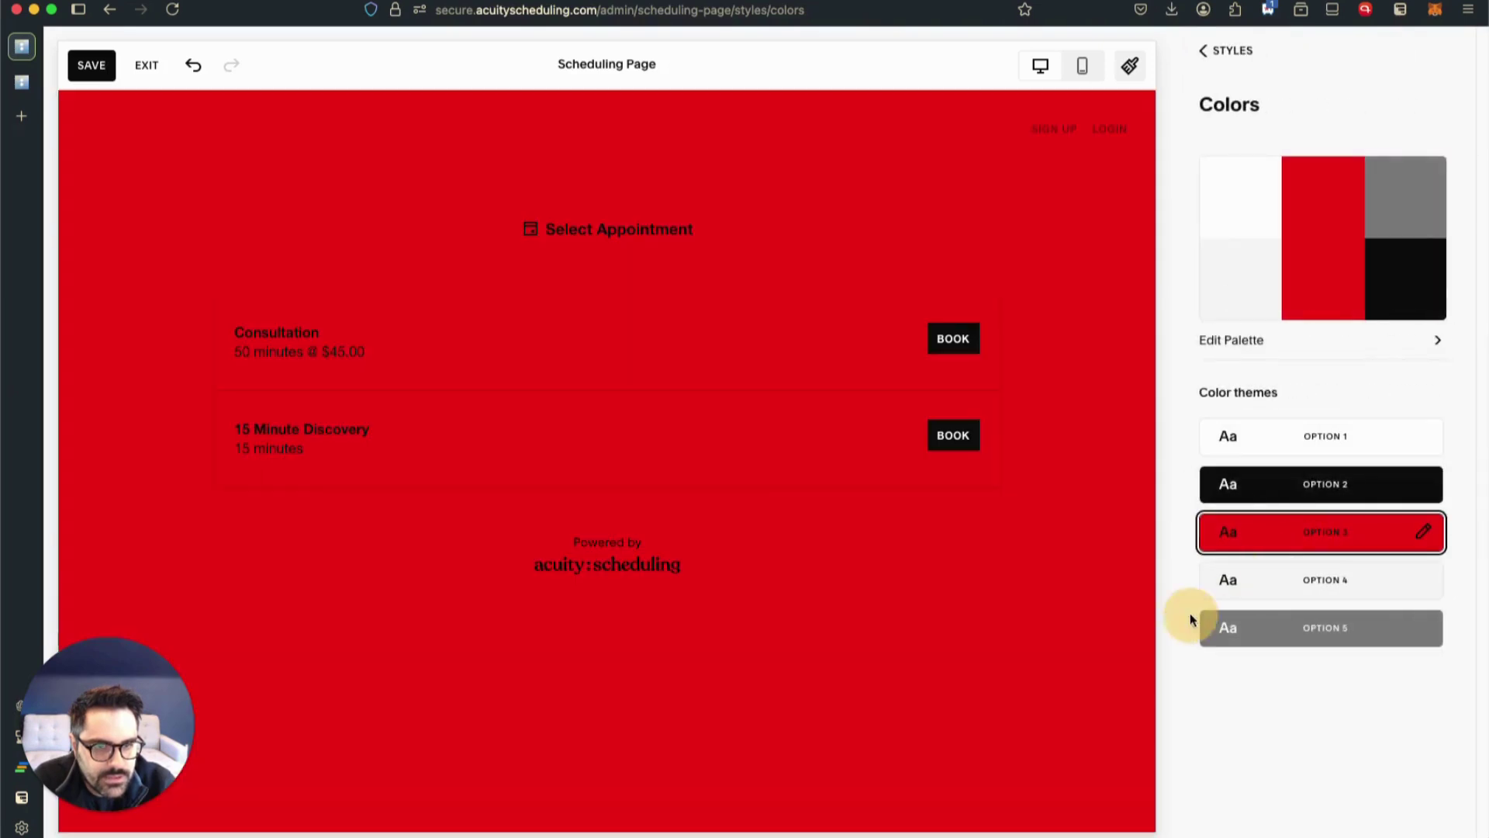
{"action": "left_click", "coordinate": [1318, 525]}
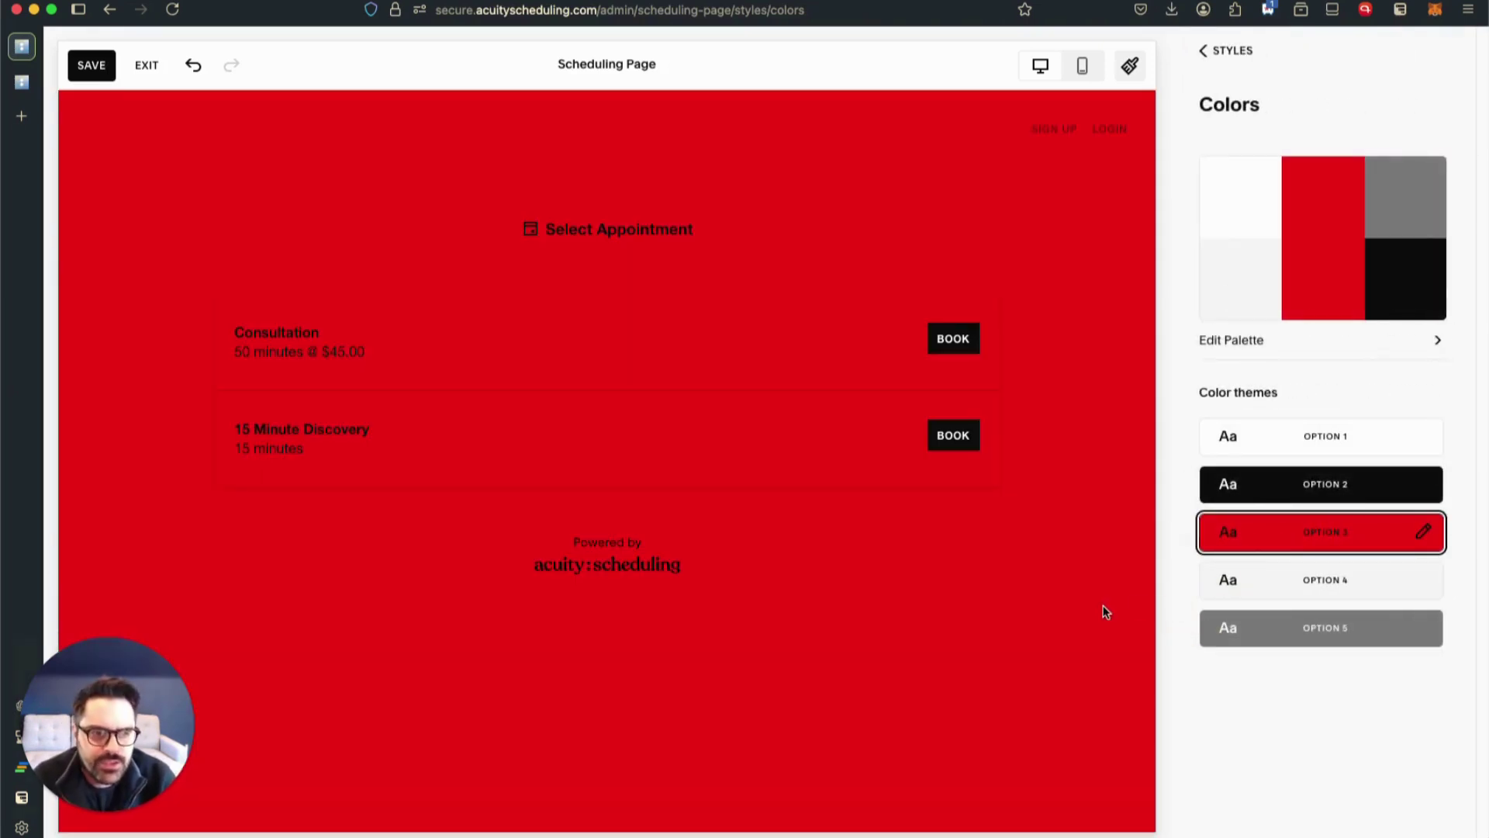
{"action": "left_click", "coordinate": [1284, 437]}
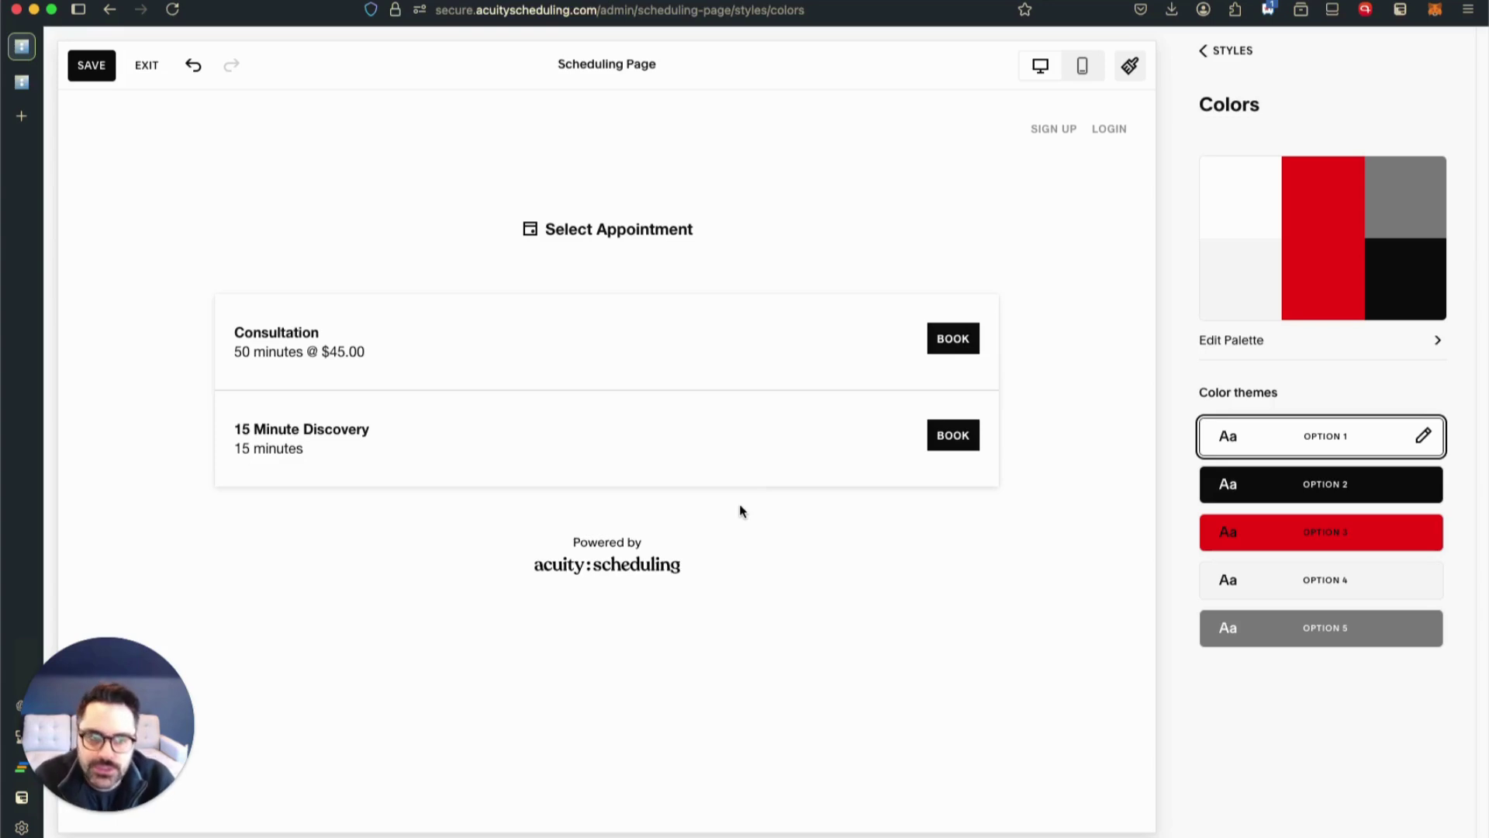
Change the palette's third color to yellow, and save the style changes while leaving the style editor
{"action": "left_click", "coordinate": [1399, 341]}
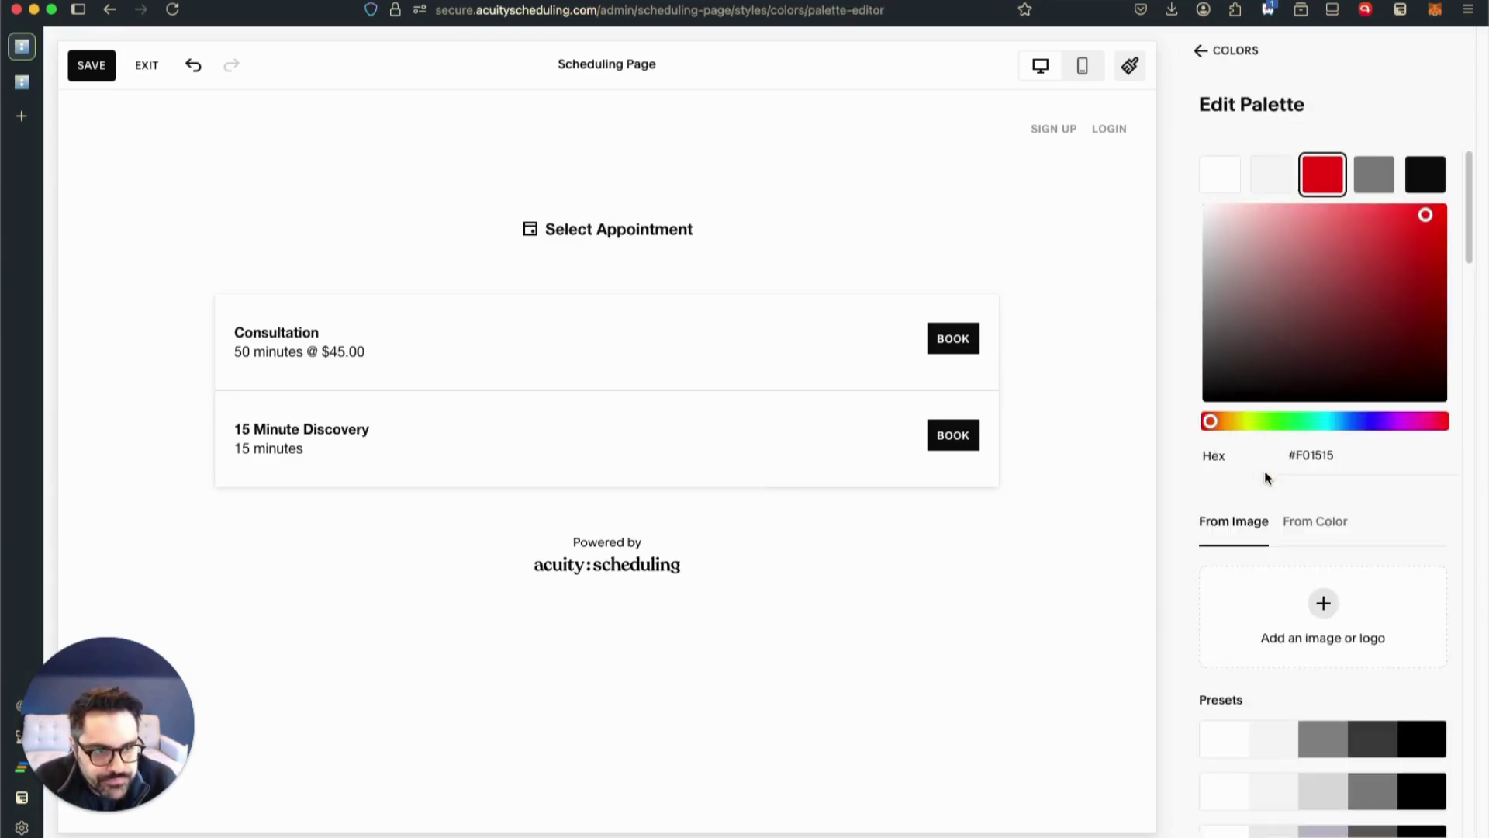
{"action": "scroll", "coordinate": [1270, 469], "scroll_direction": "down", "scroll_amount": 6}
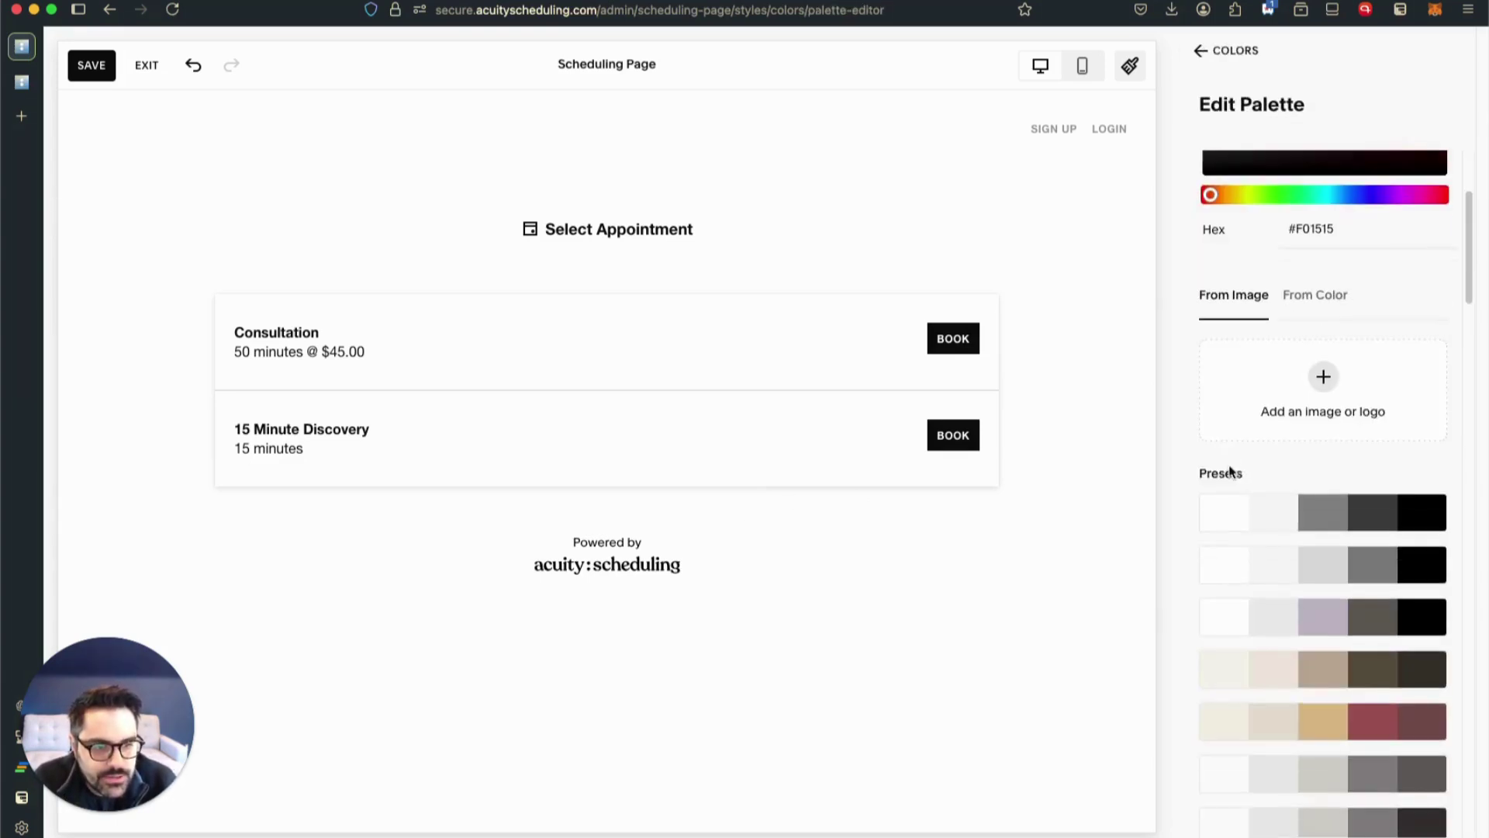
{"action": "scroll", "coordinate": [1303, 323], "scroll_direction": "down", "scroll_amount": 1}
{"action": "scroll", "coordinate": [1303, 323], "scroll_direction": "up", "scroll_amount": 7}
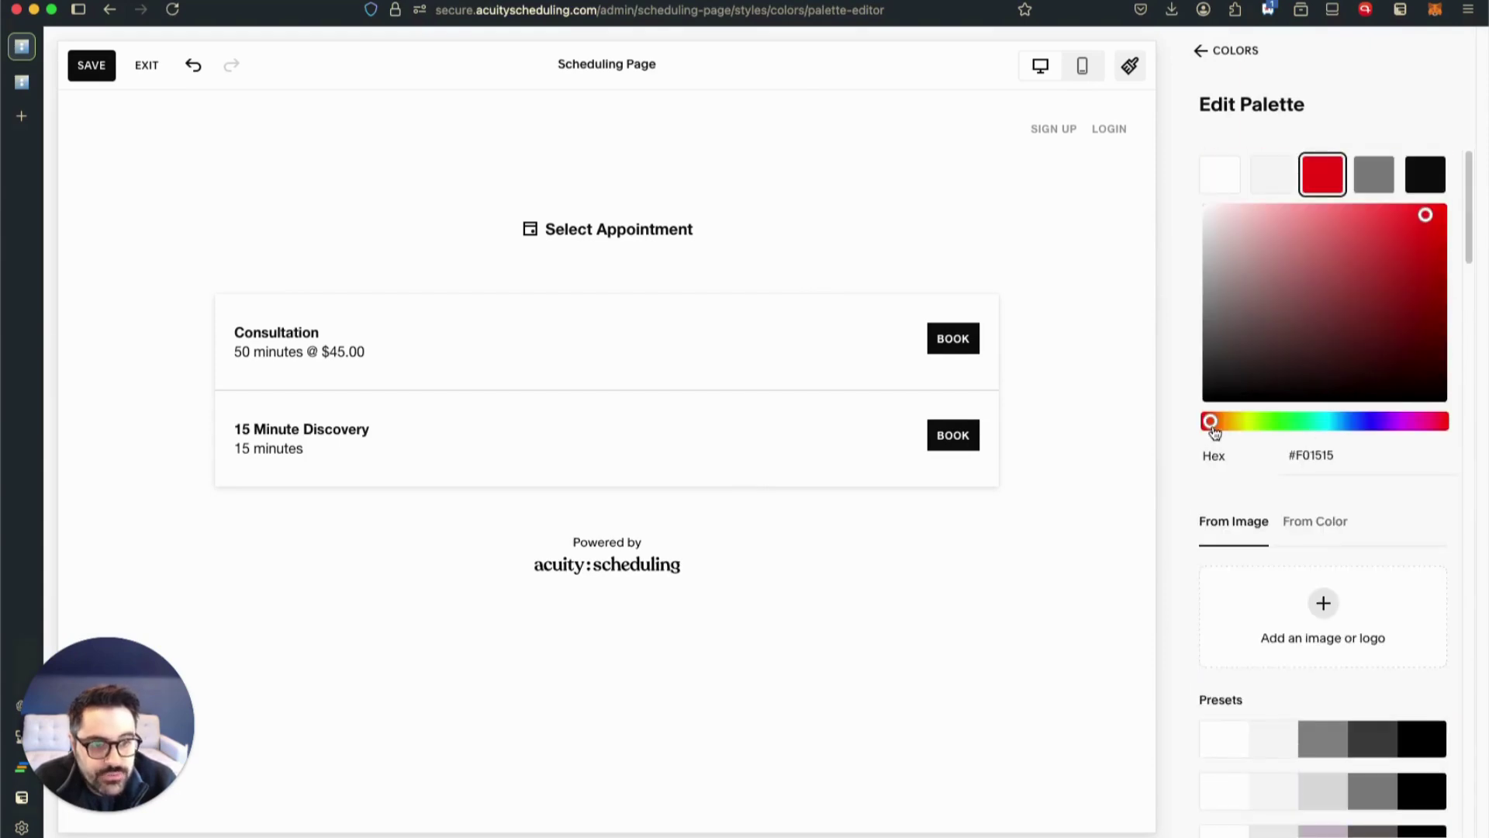
{"action": "left_click_drag", "start_coordinate": [1210, 422], "coordinate": [1179, 435]}
{"action": "scroll", "coordinate": [1288, 458], "scroll_direction": "down", "scroll_amount": 10}
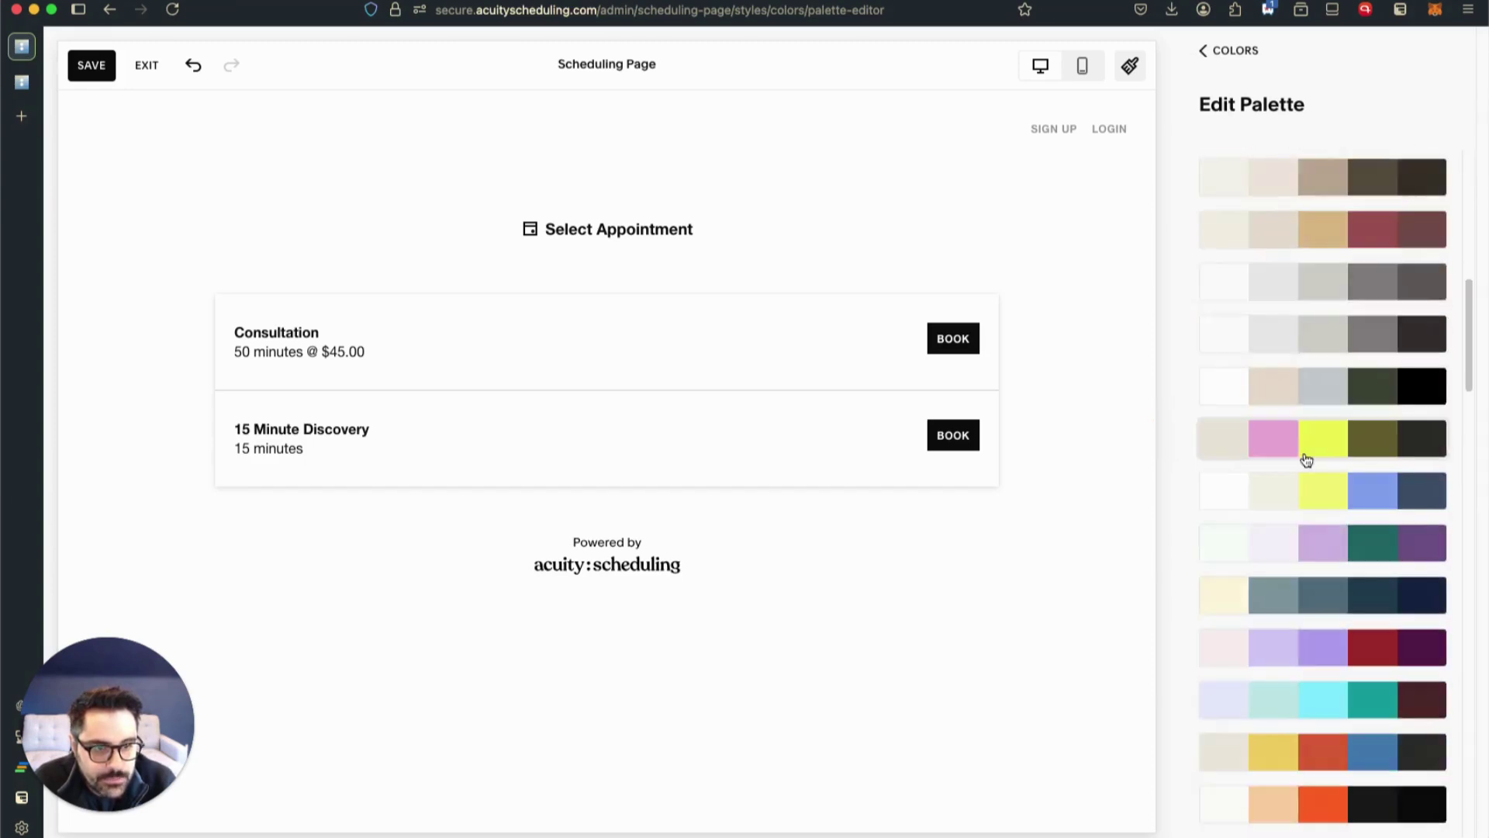
{"action": "scroll", "coordinate": [1305, 459], "scroll_direction": "up", "scroll_amount": 10}
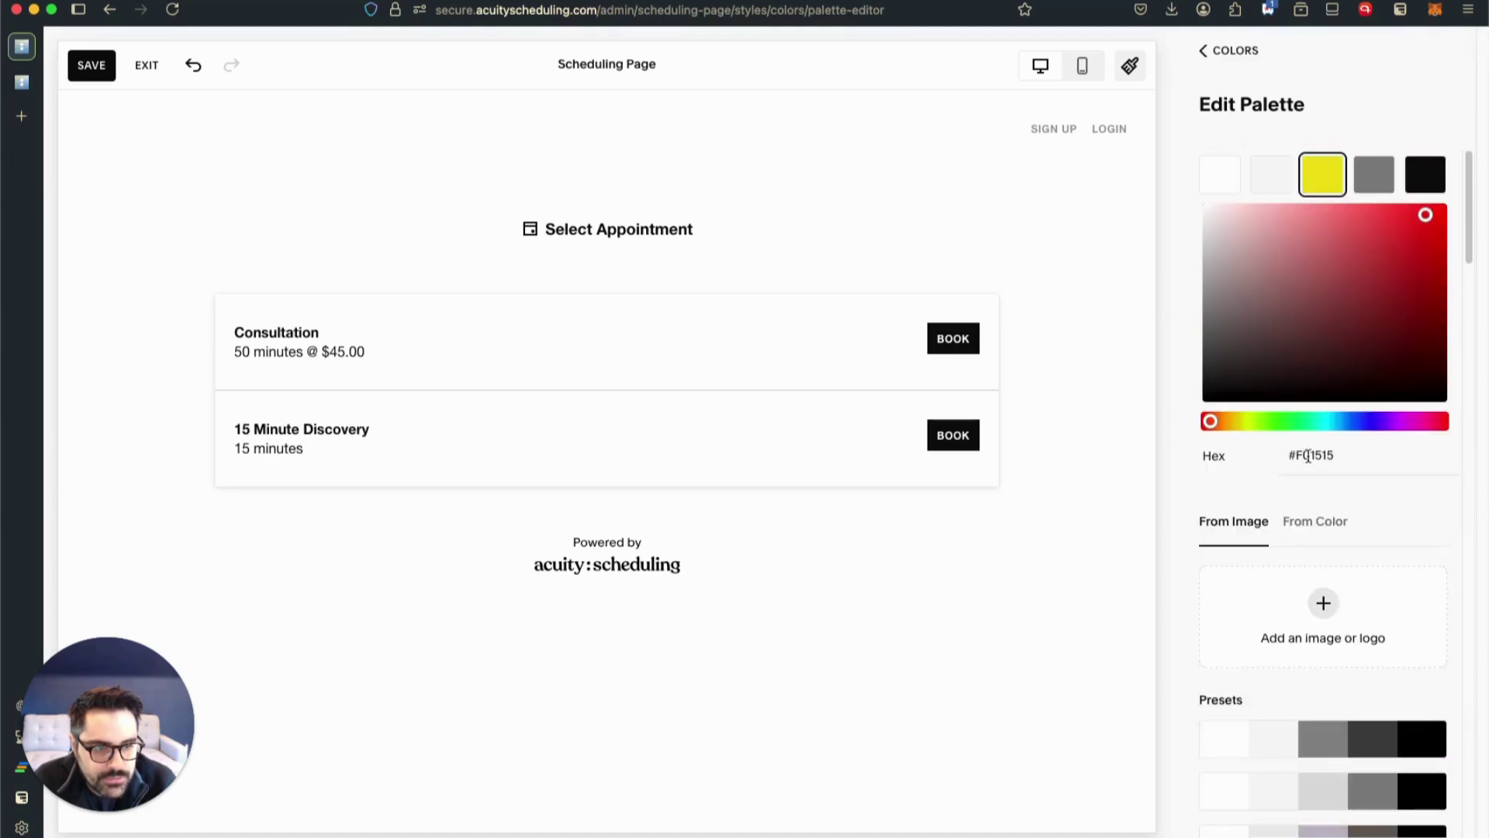
{"action": "left_click", "coordinate": [1205, 51]}
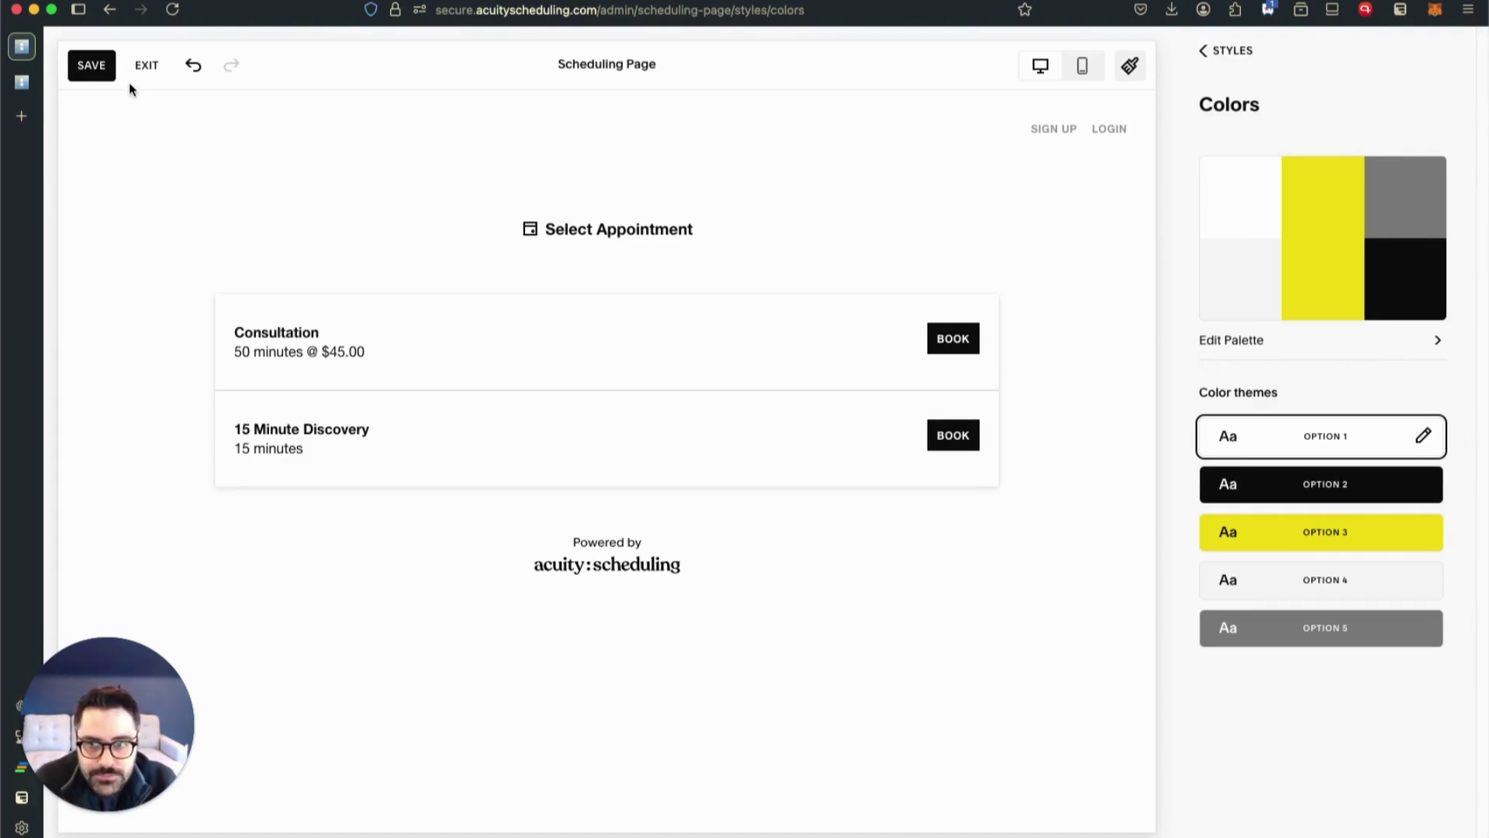
{"action": "left_click", "coordinate": [200, 193]}
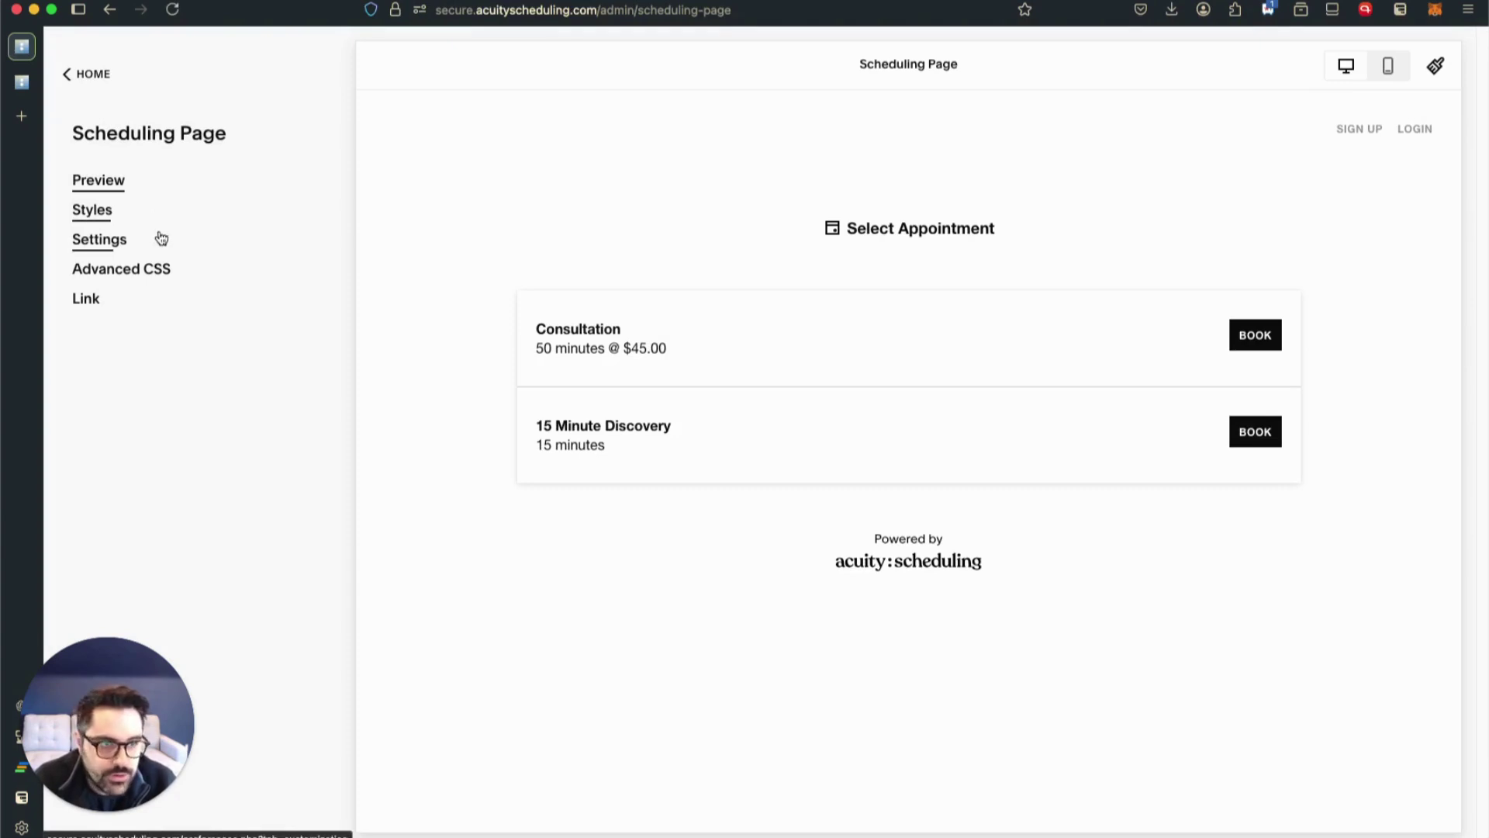
{"action": "left_click", "coordinate": [108, 218]}
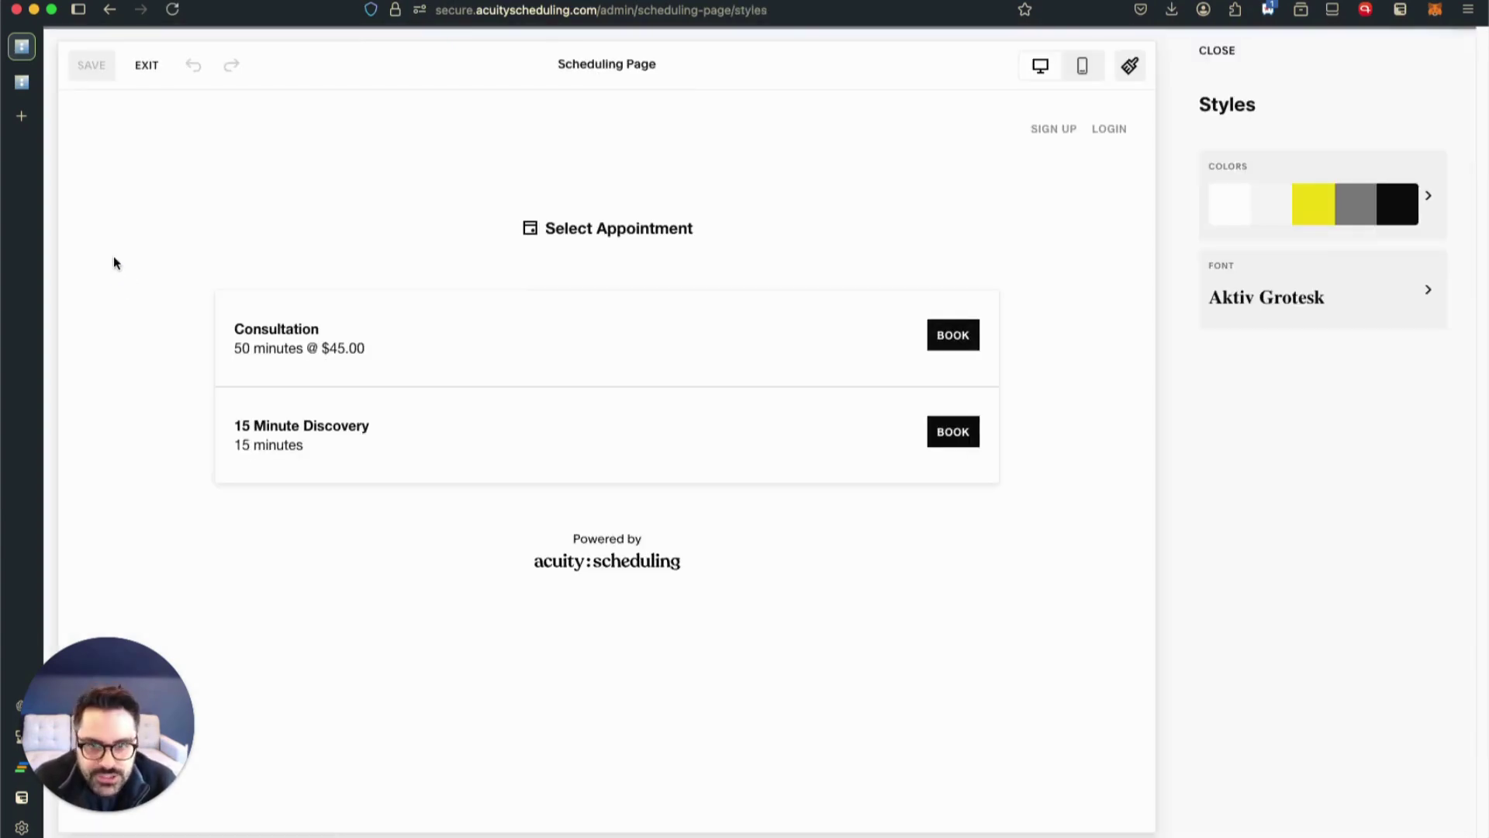
{"action": "left_click", "coordinate": [143, 70]}
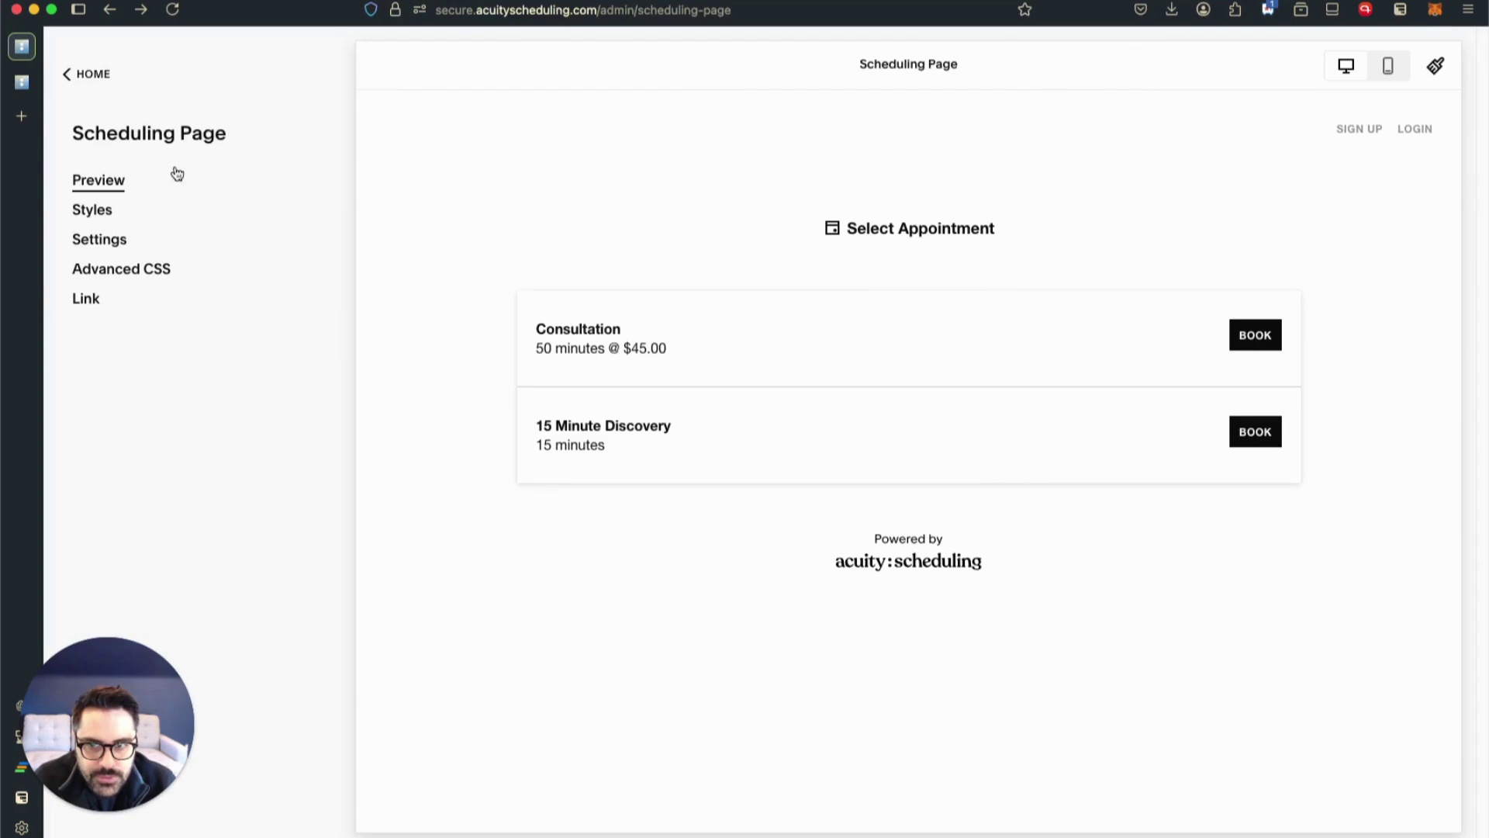
In the scheduling page settings, set the business industry to Cleaning Service and the business name to ABC Cleaning
{"action": "left_click", "coordinate": [100, 239]}
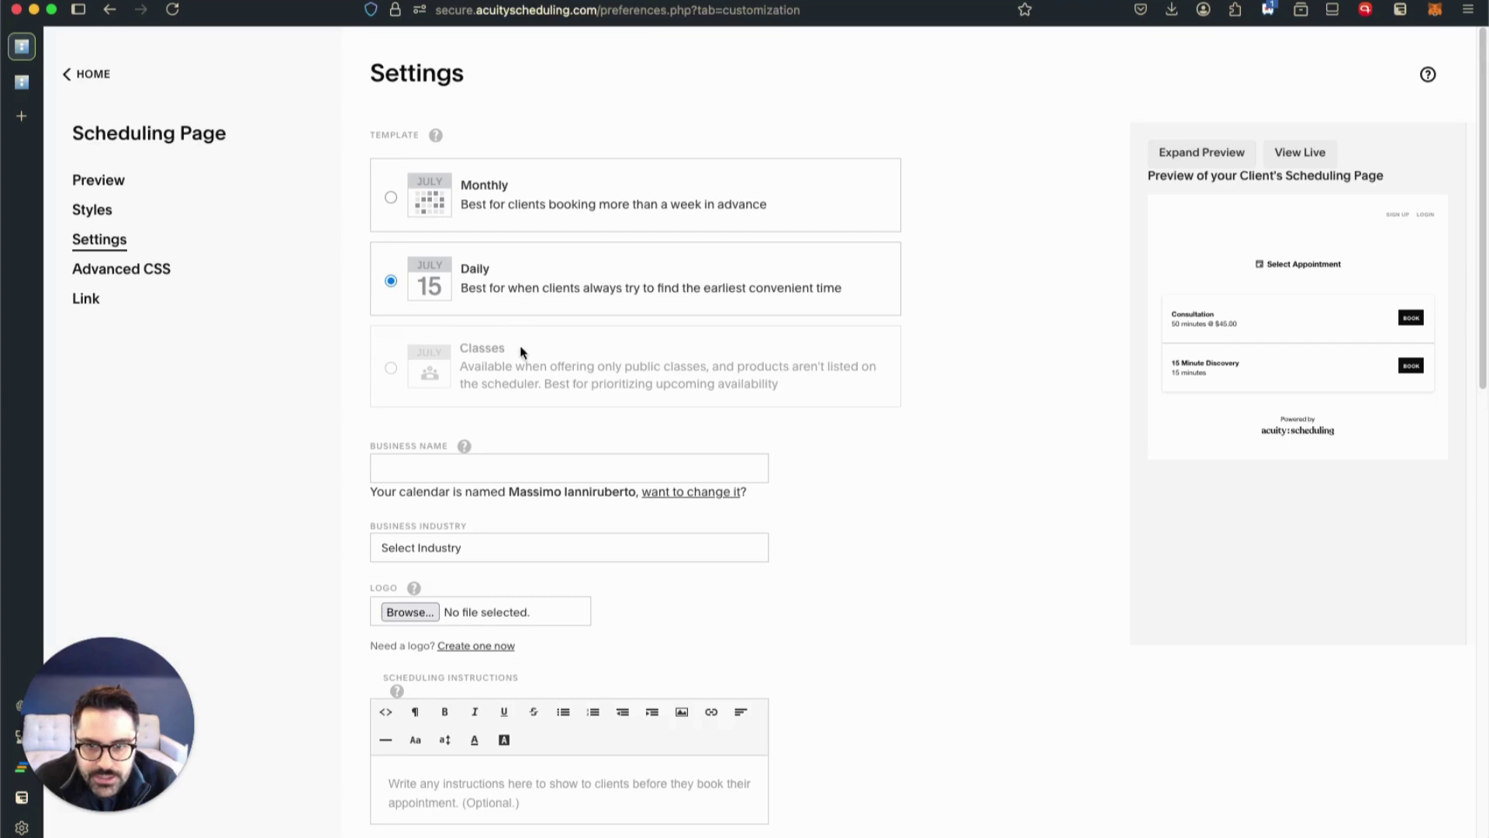
{"action": "scroll", "coordinate": [521, 352], "scroll_direction": "down", "scroll_amount": 5}
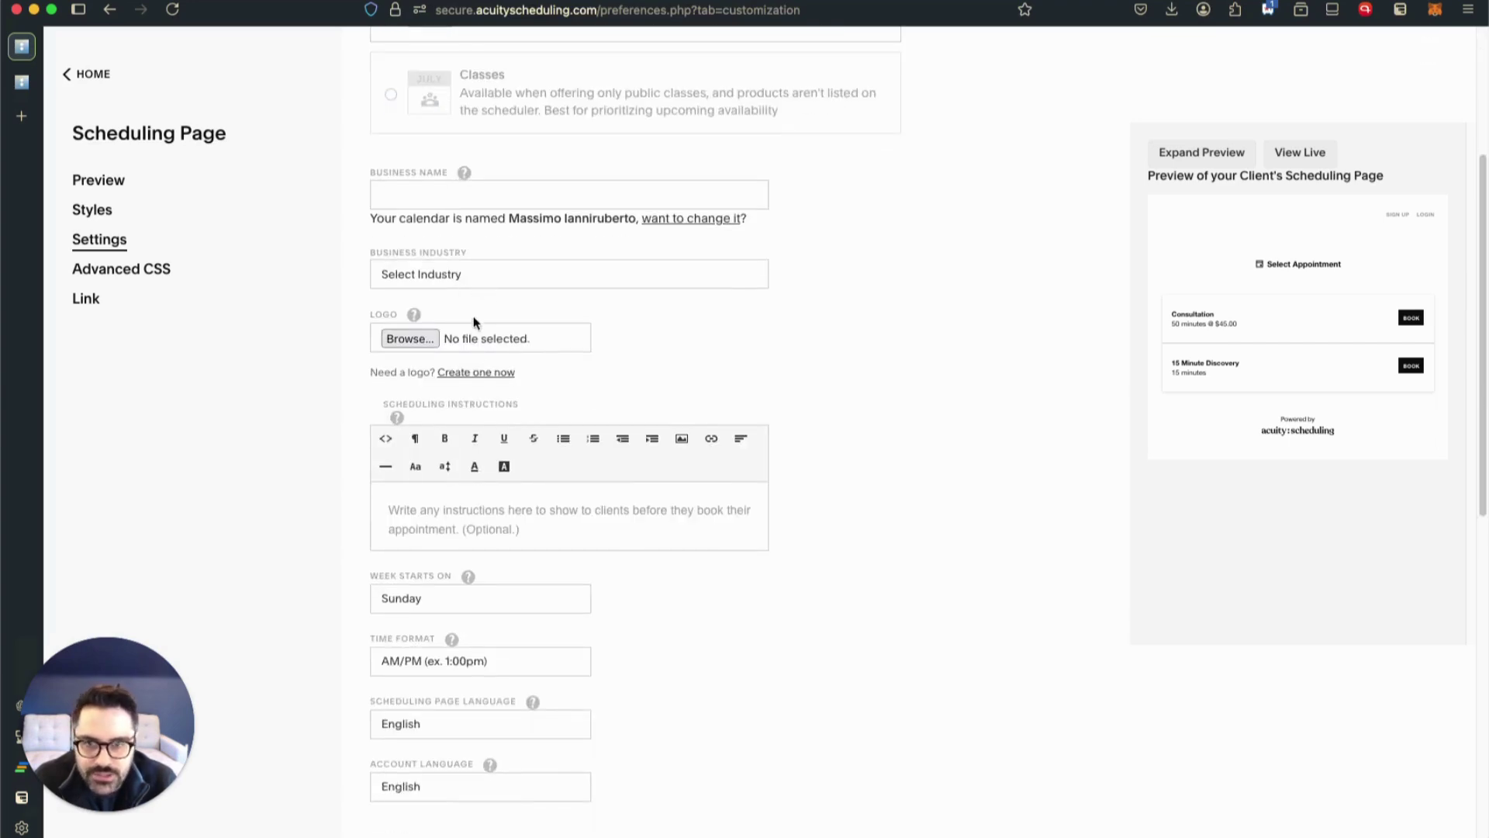
{"action": "scroll", "coordinate": [419, 373], "scroll_direction": "down", "scroll_amount": 3}
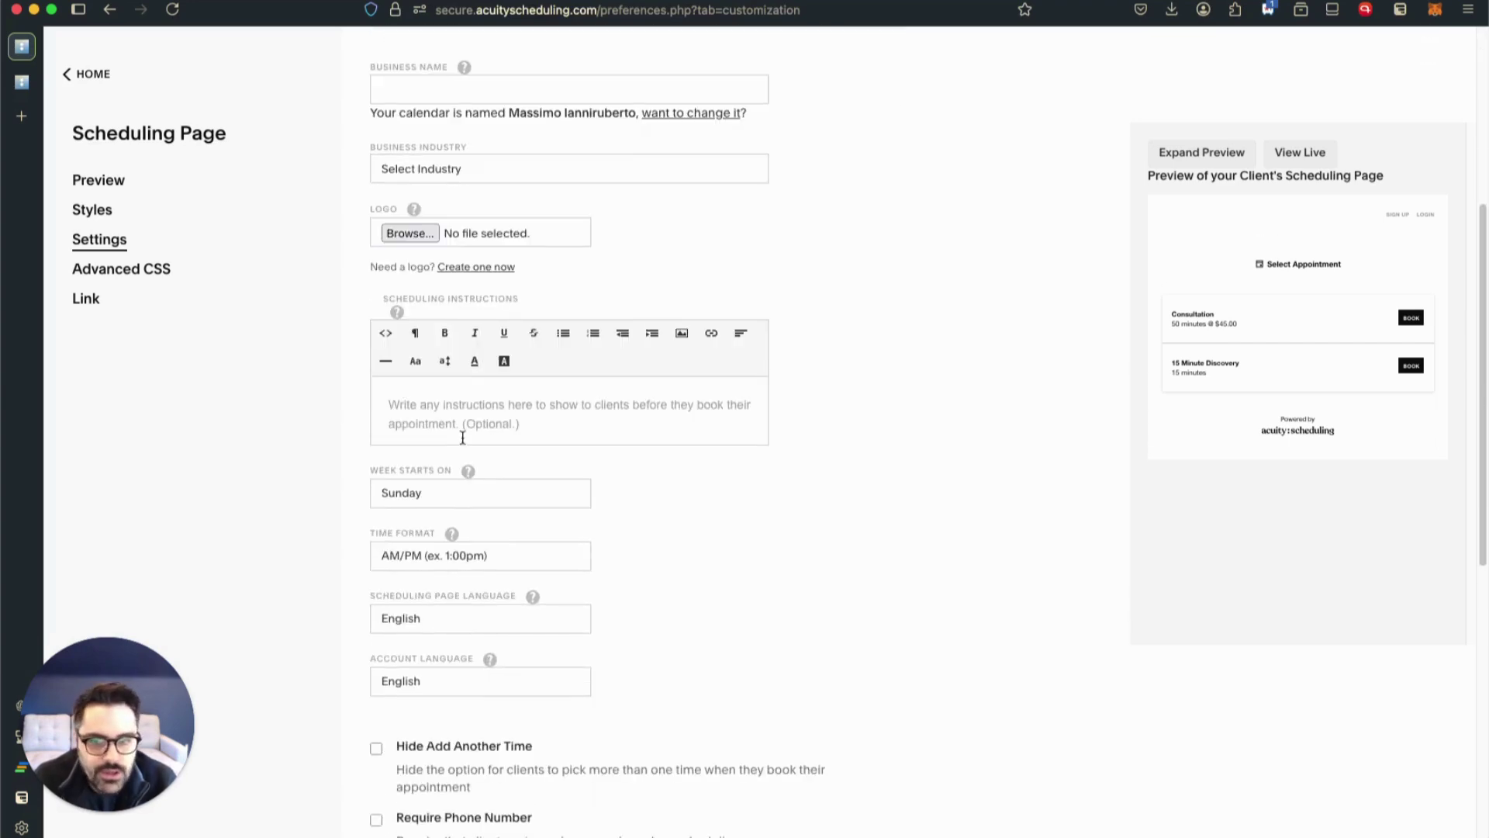
{"action": "scroll", "coordinate": [459, 434], "scroll_direction": "up", "scroll_amount": 6}
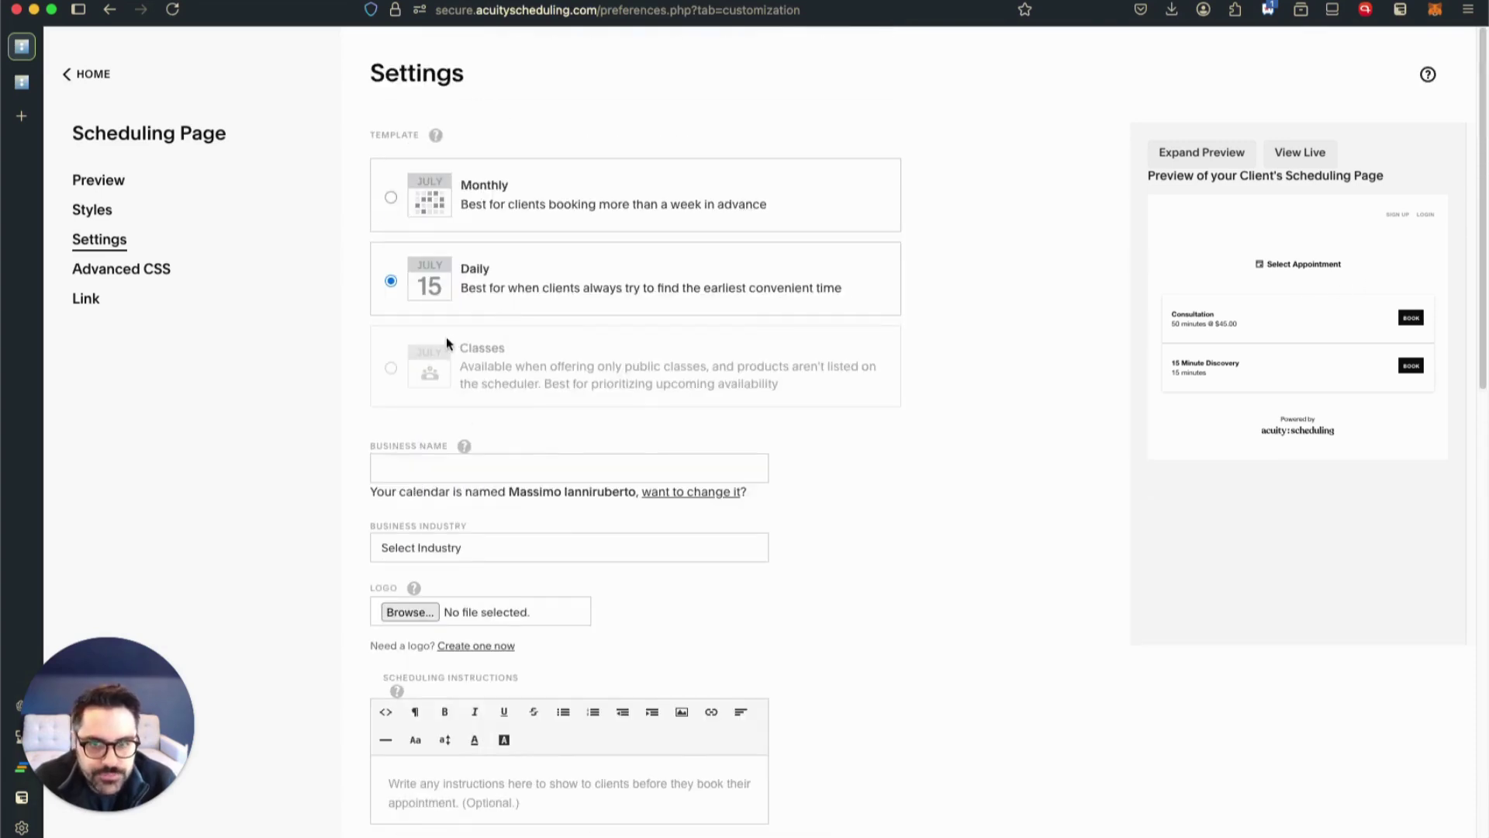
{"action": "left_click", "coordinate": [475, 549]}
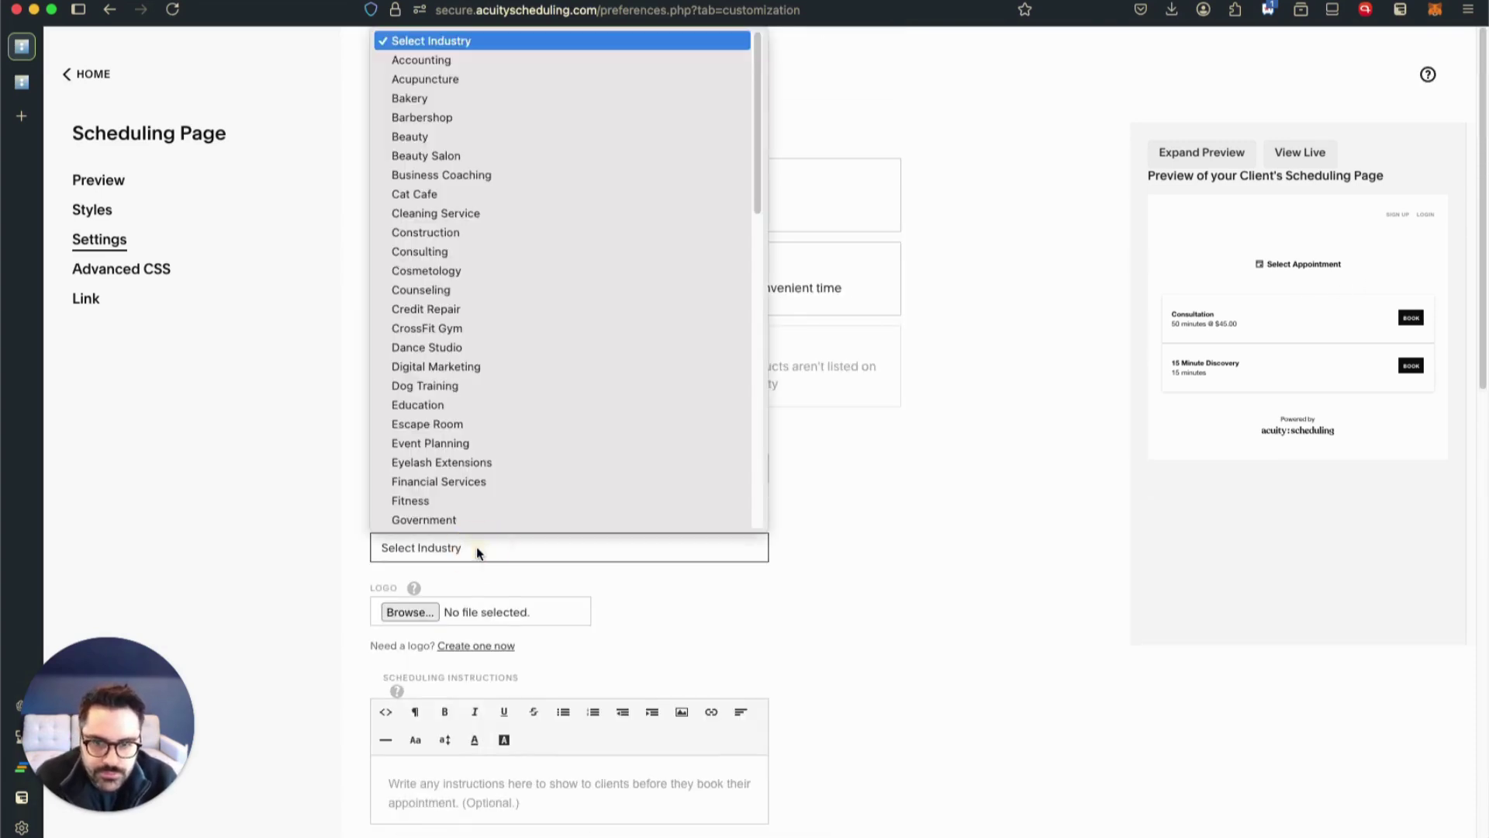
{"action": "left_click", "coordinate": [447, 217]}
{"action": "left_click", "coordinate": [427, 460]}
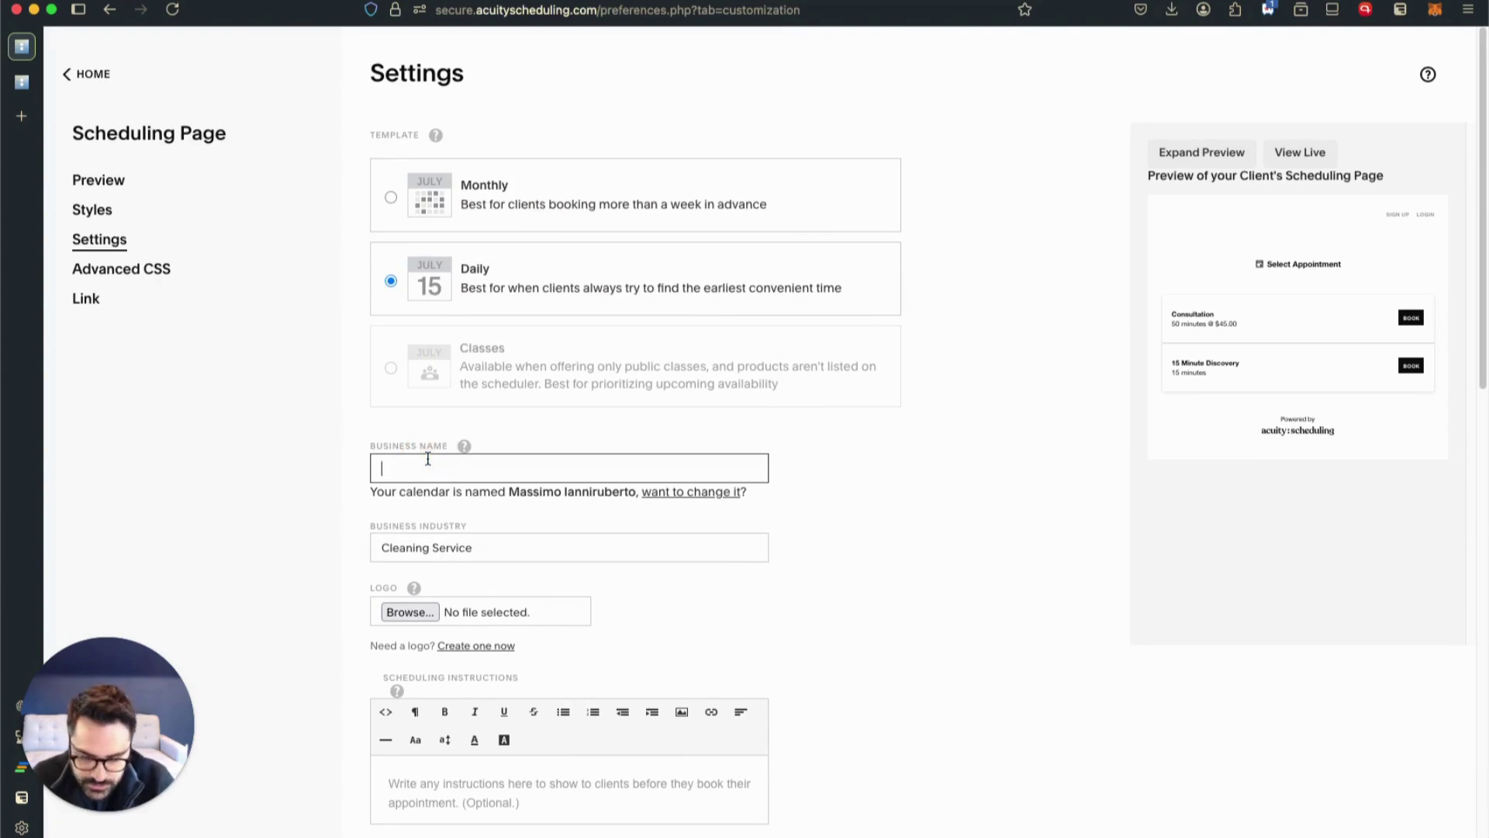
{"action": "type", "text": "A"}
{"action": "key", "text": "BackSpace"}
{"action": "type", "text": "ABC "}
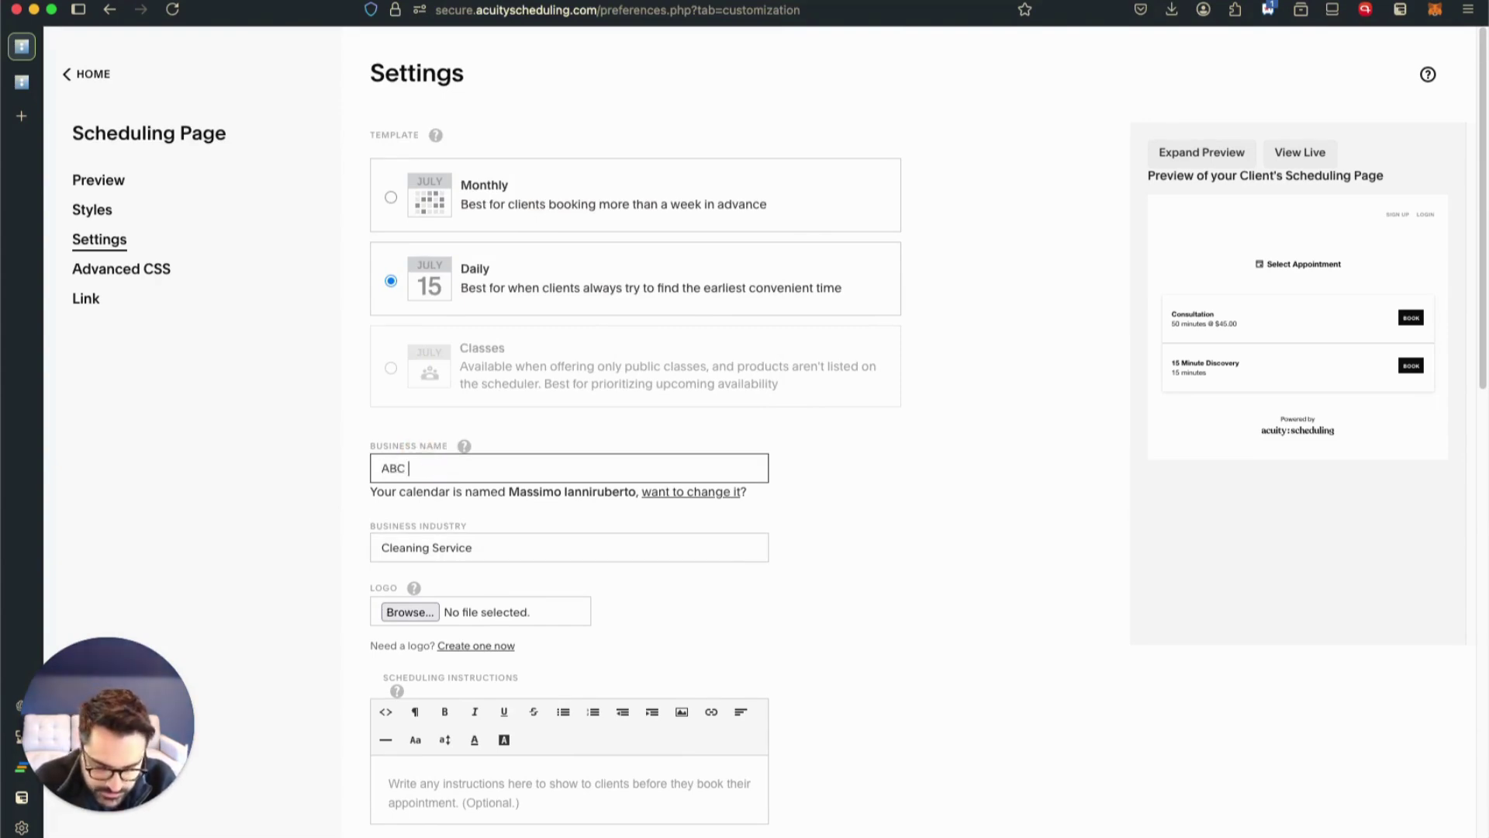
{"action": "type", "text": "Cleaning"}
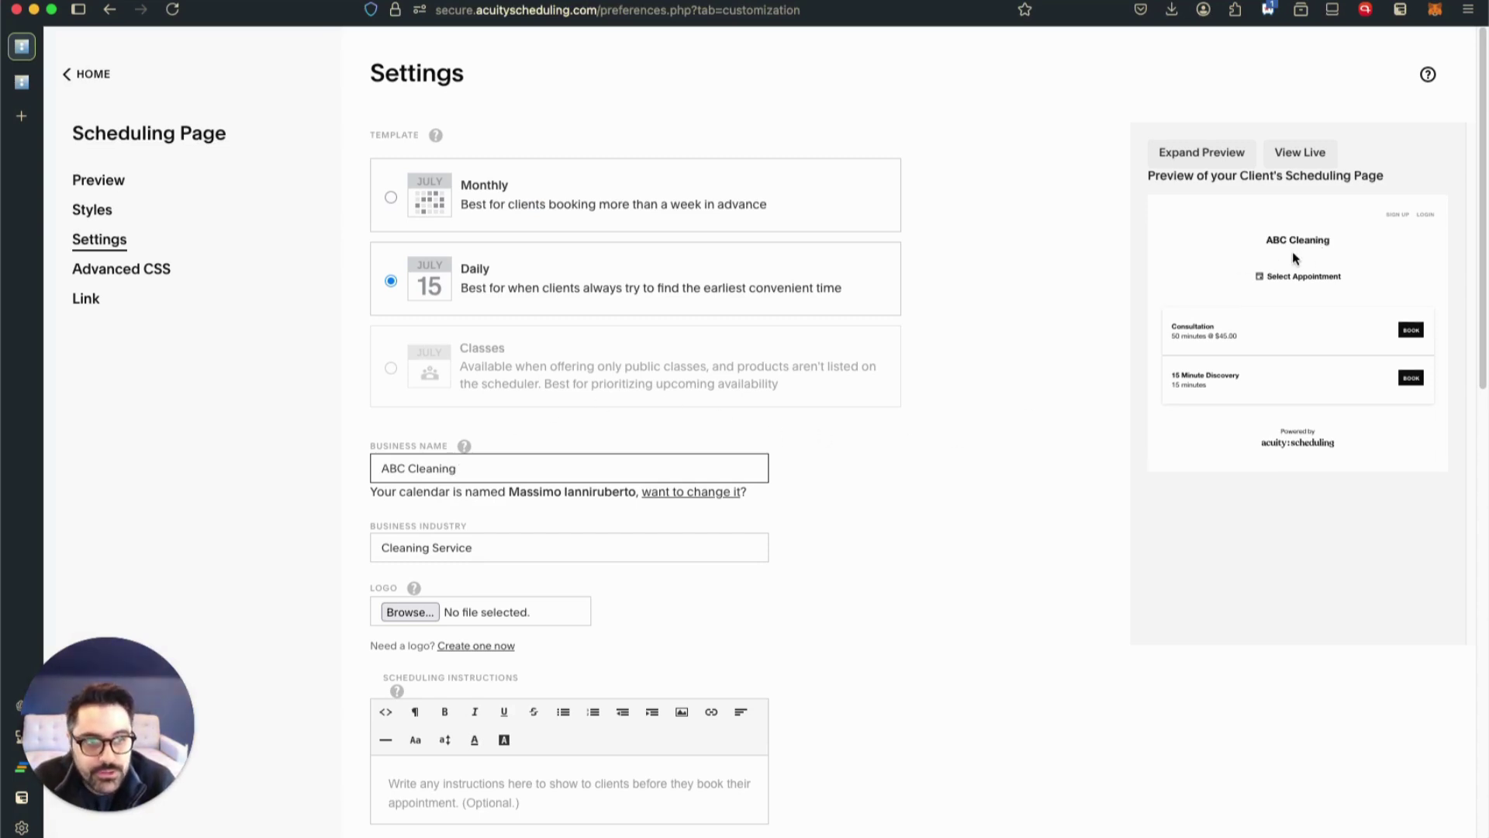
Switch the scheduling page template to Monthly and review the remaining client display options
{"action": "left_click_drag", "start_coordinate": [469, 202], "coordinate": [391, 198]}
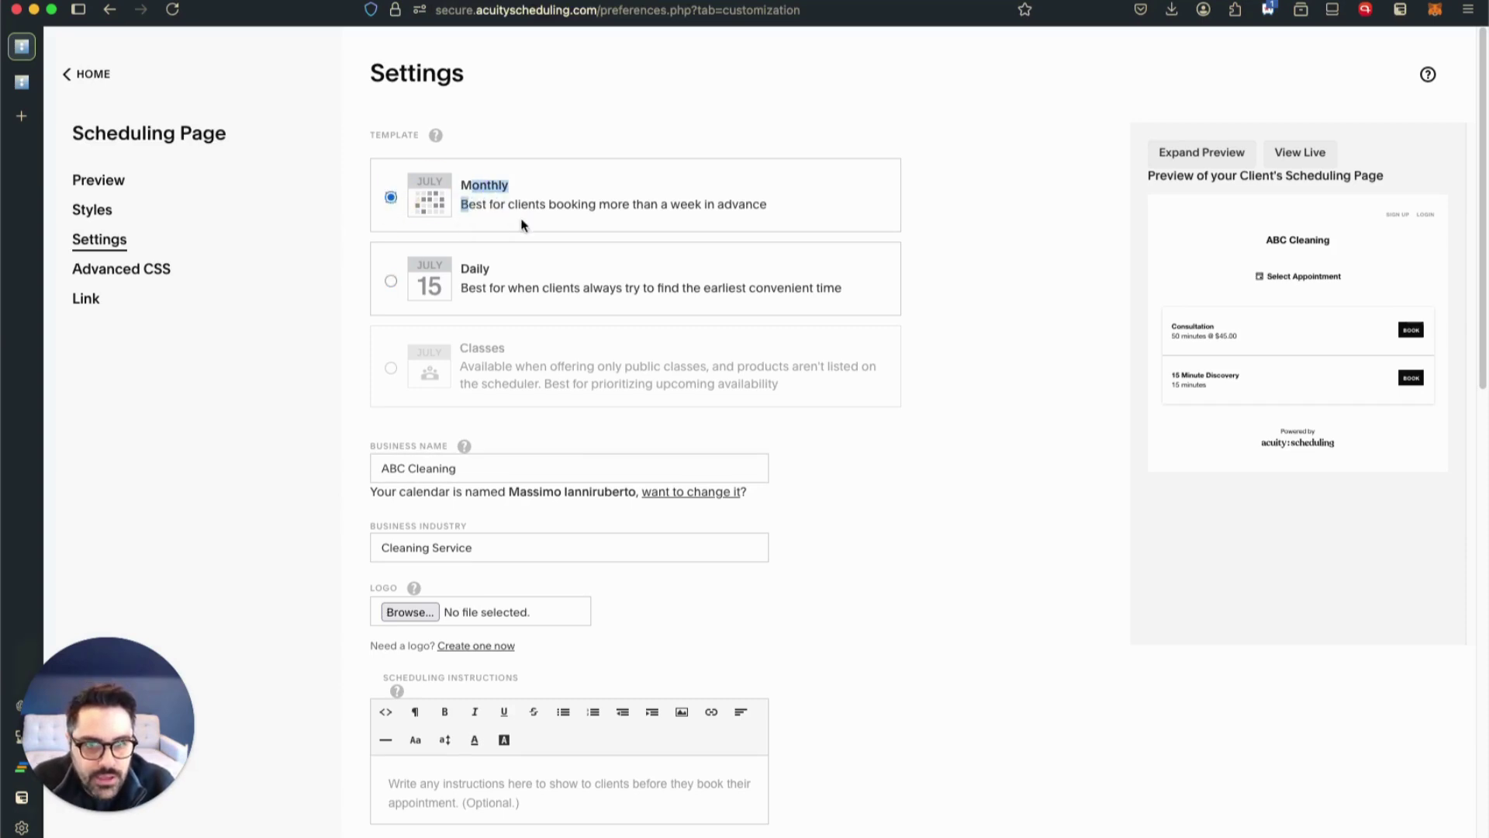
{"action": "scroll", "coordinate": [659, 566], "scroll_direction": "down", "scroll_amount": 5}
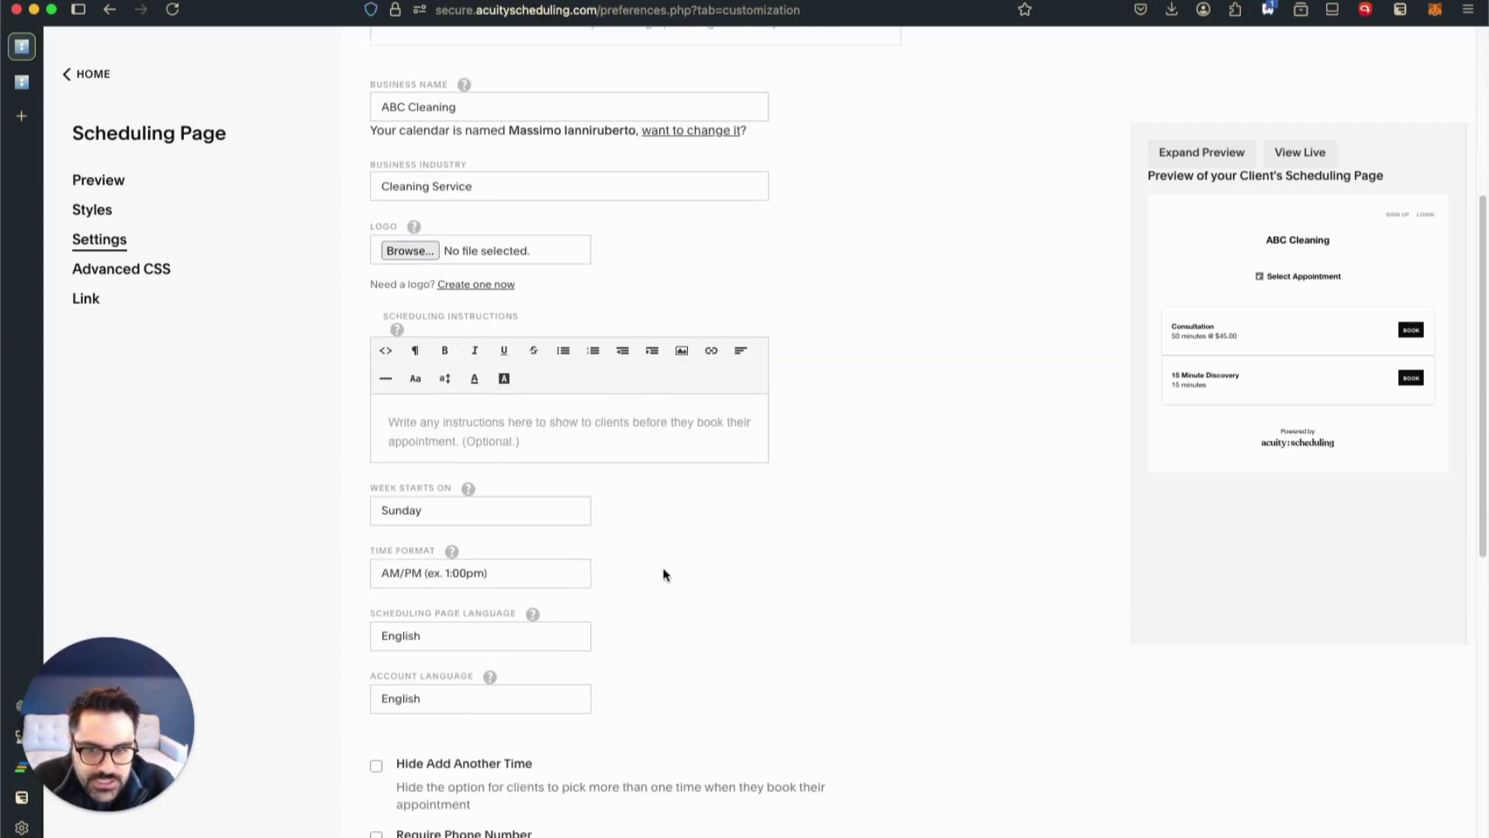
{"action": "scroll", "coordinate": [456, 535], "scroll_direction": "down", "scroll_amount": 3}
{"action": "scroll", "coordinate": [453, 552], "scroll_direction": "down", "scroll_amount": 5}
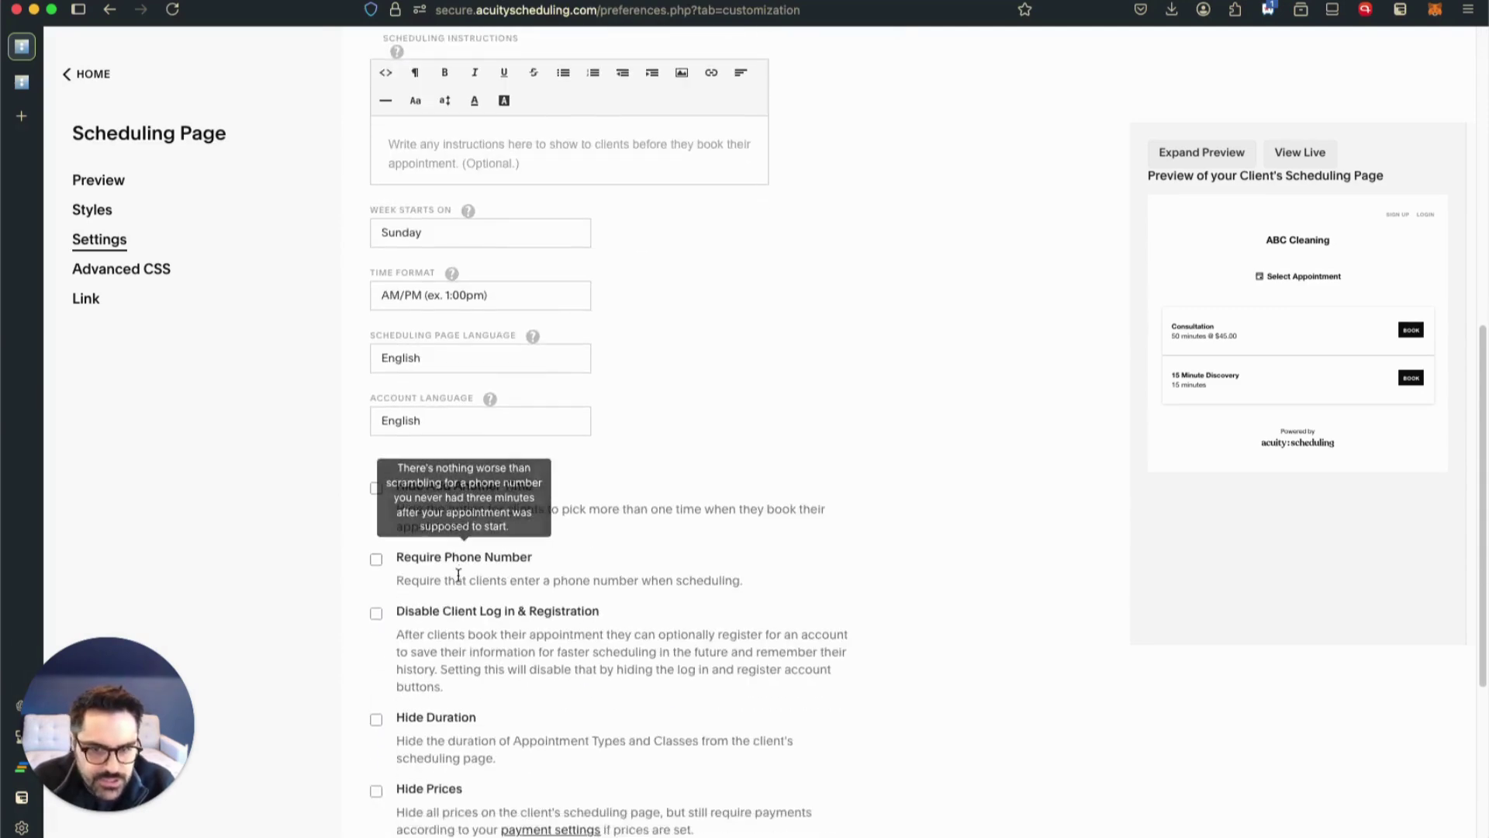
{"action": "scroll", "coordinate": [692, 614], "scroll_direction": "down", "scroll_amount": 4}
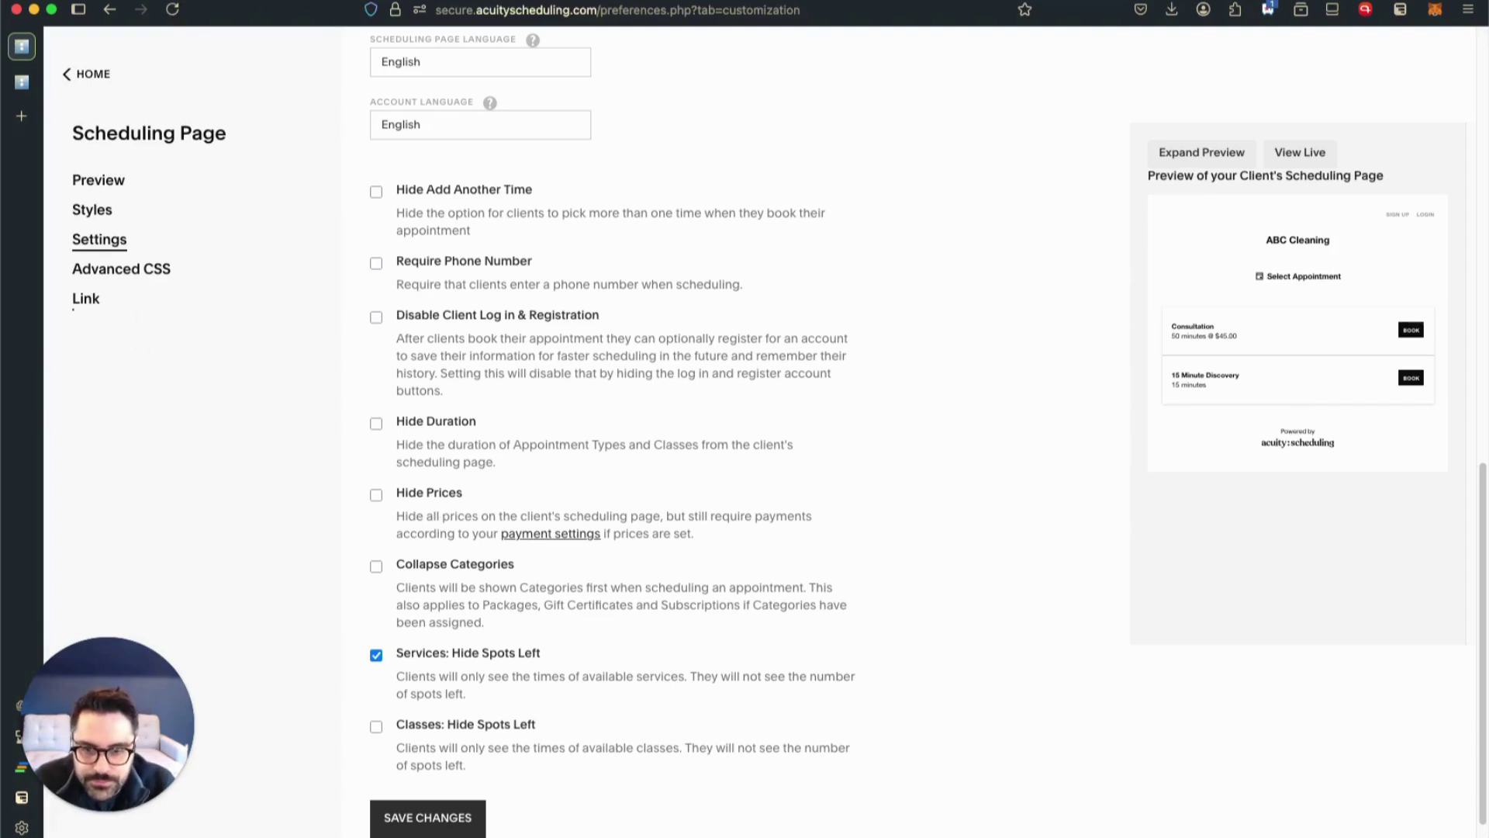
Save the scheduling page settings, and look over the Advanced CSS, Styles, Link and Preview pages
{"action": "left_click", "coordinate": [417, 806]}
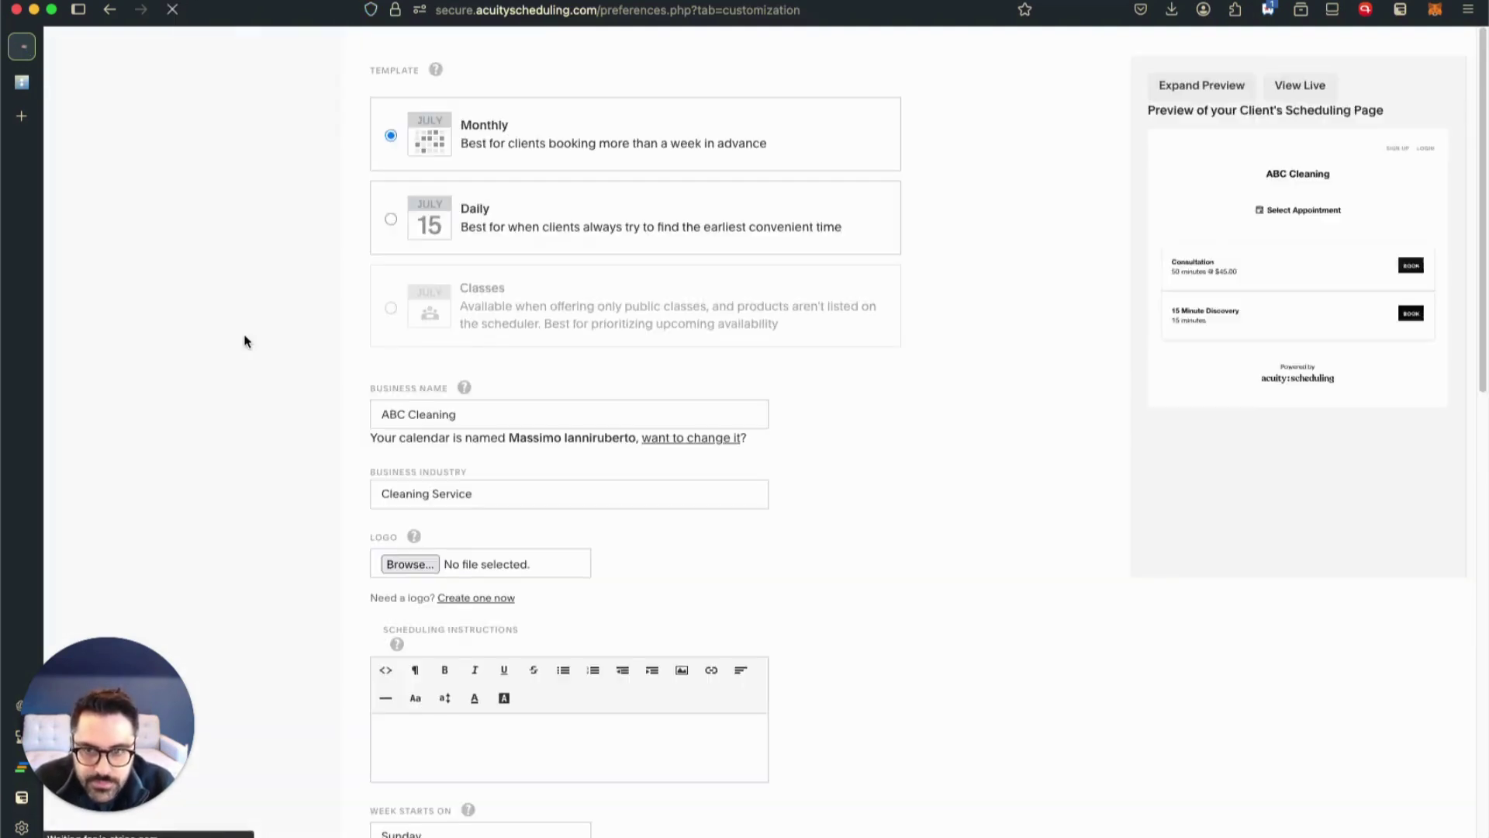
{"action": "left_click", "coordinate": [147, 273]}
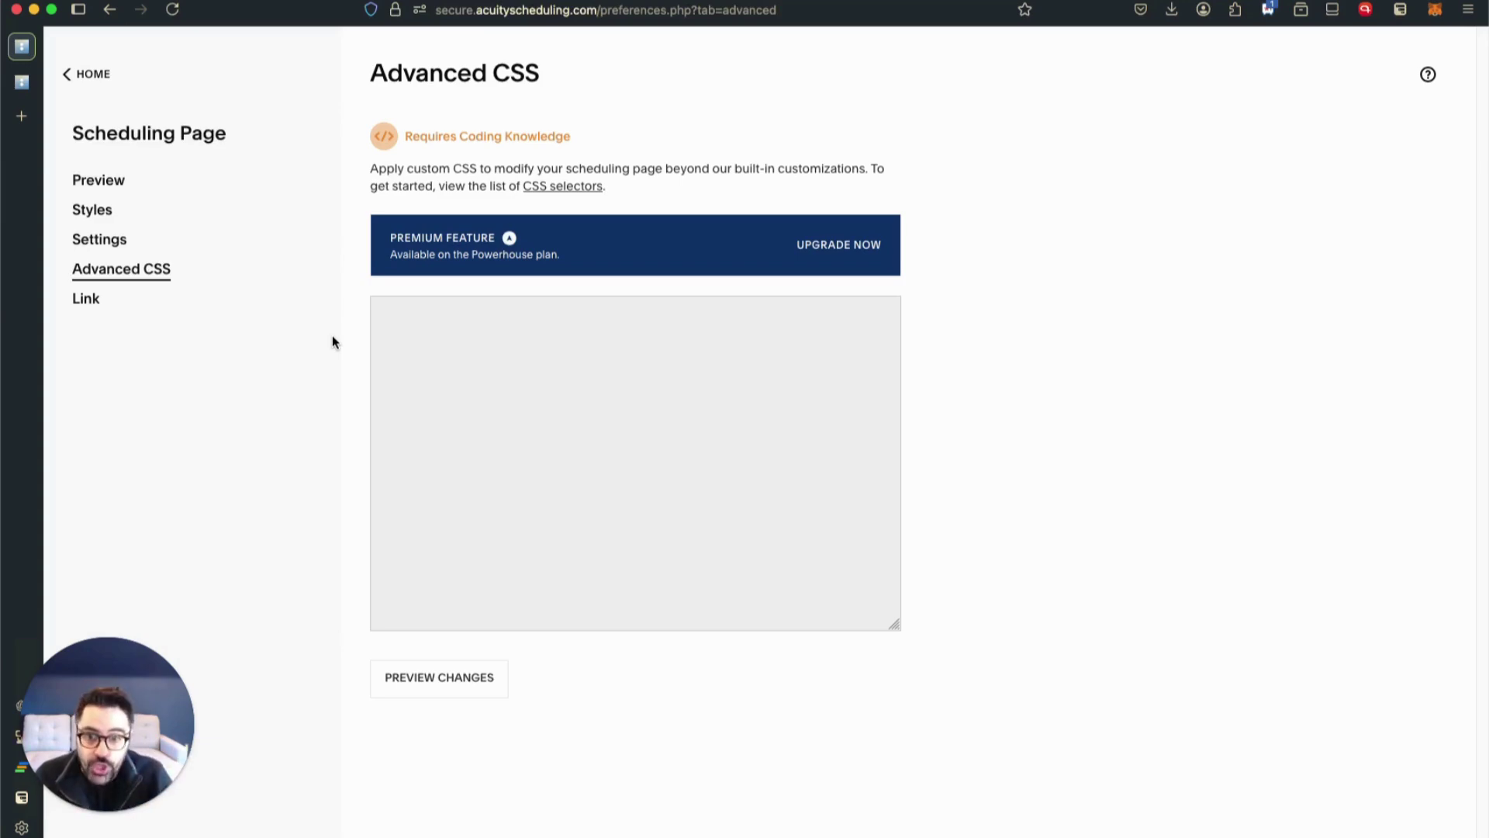
{"action": "left_click", "coordinate": [92, 210]}
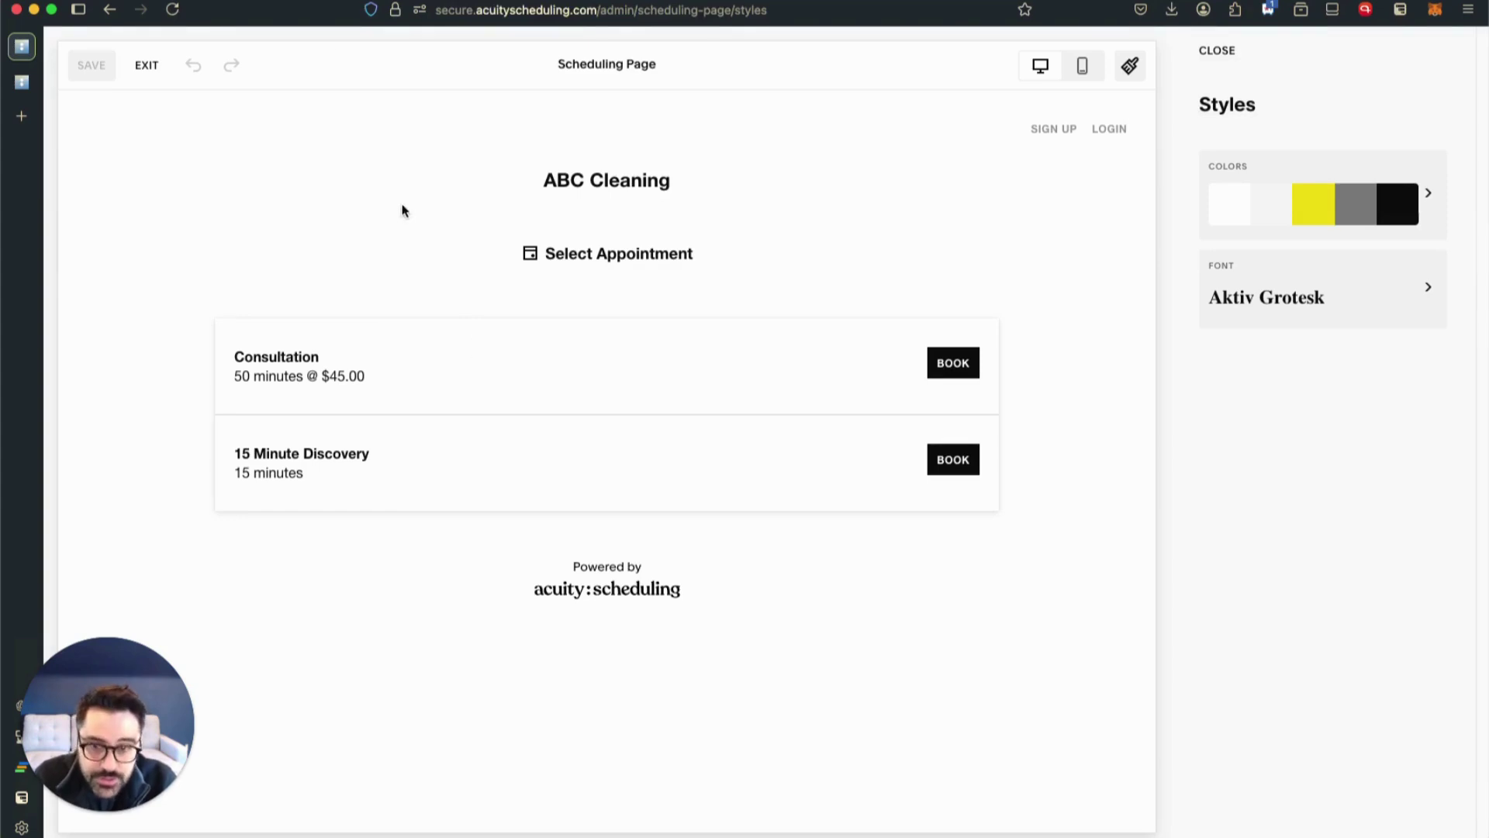
{"action": "left_click", "coordinate": [147, 65]}
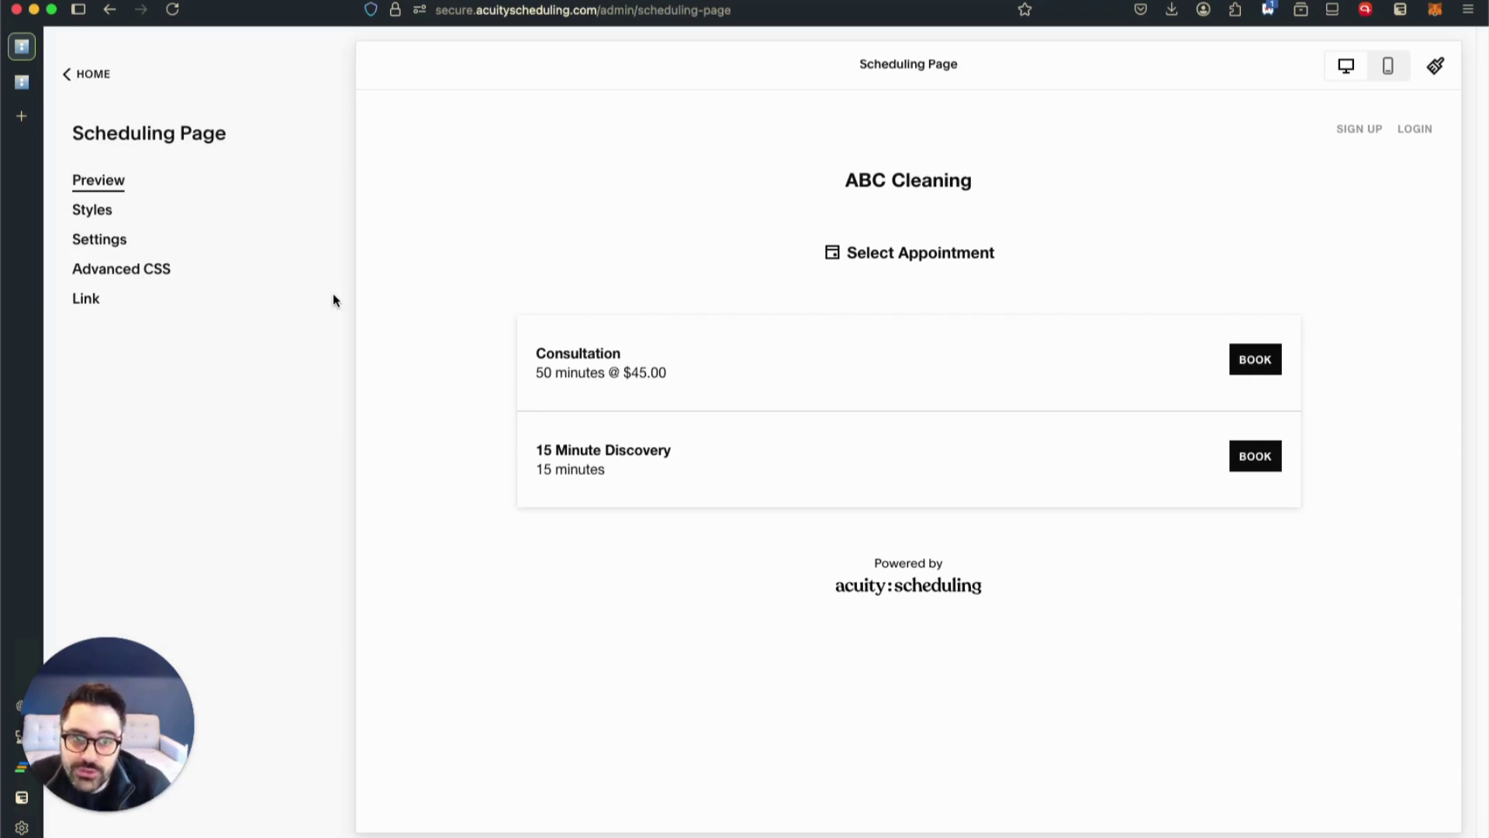
{"action": "left_click", "coordinate": [96, 303]}
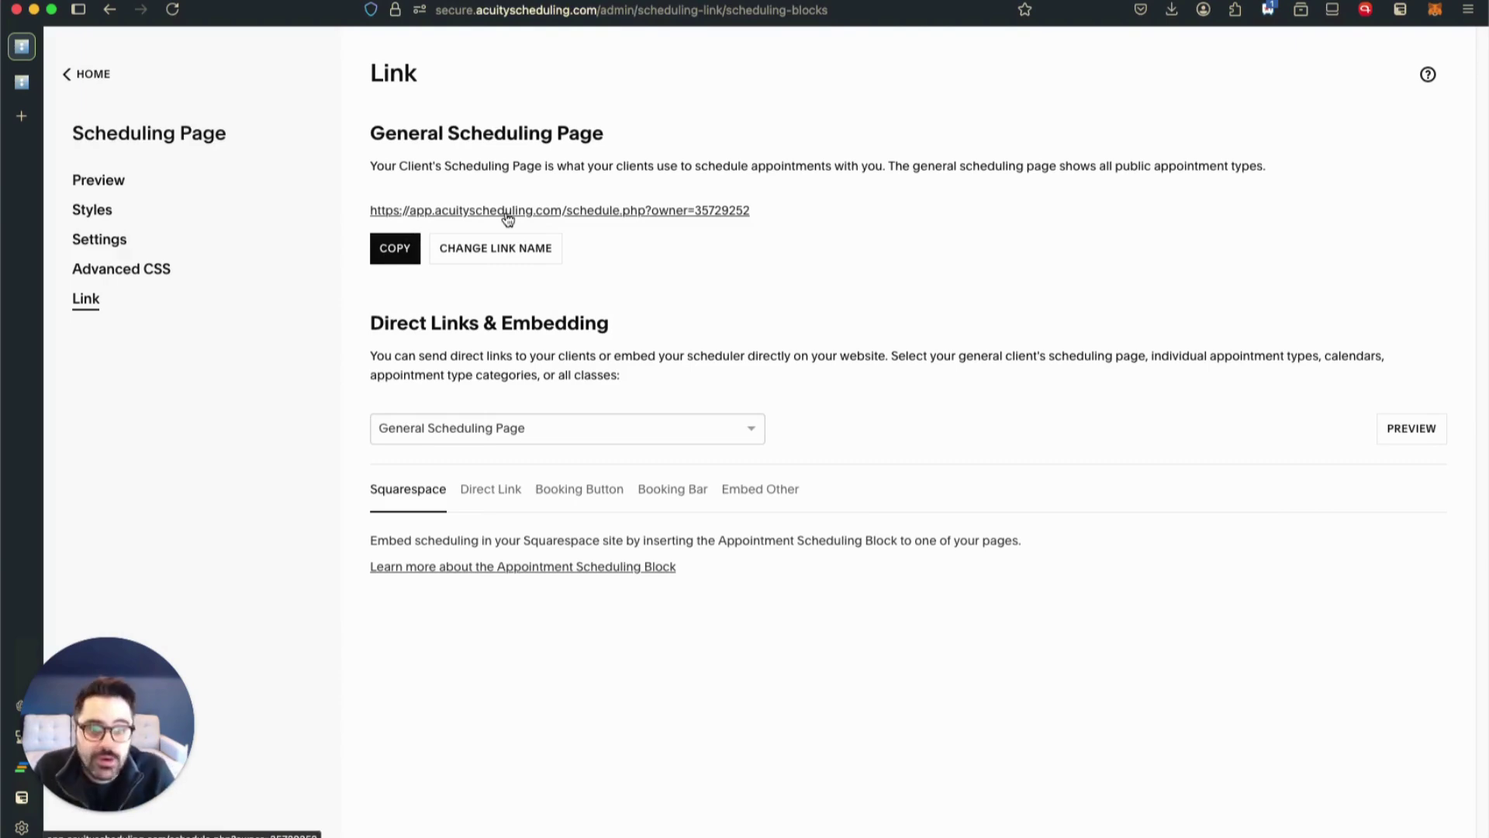
{"action": "left_click", "coordinate": [98, 179]}
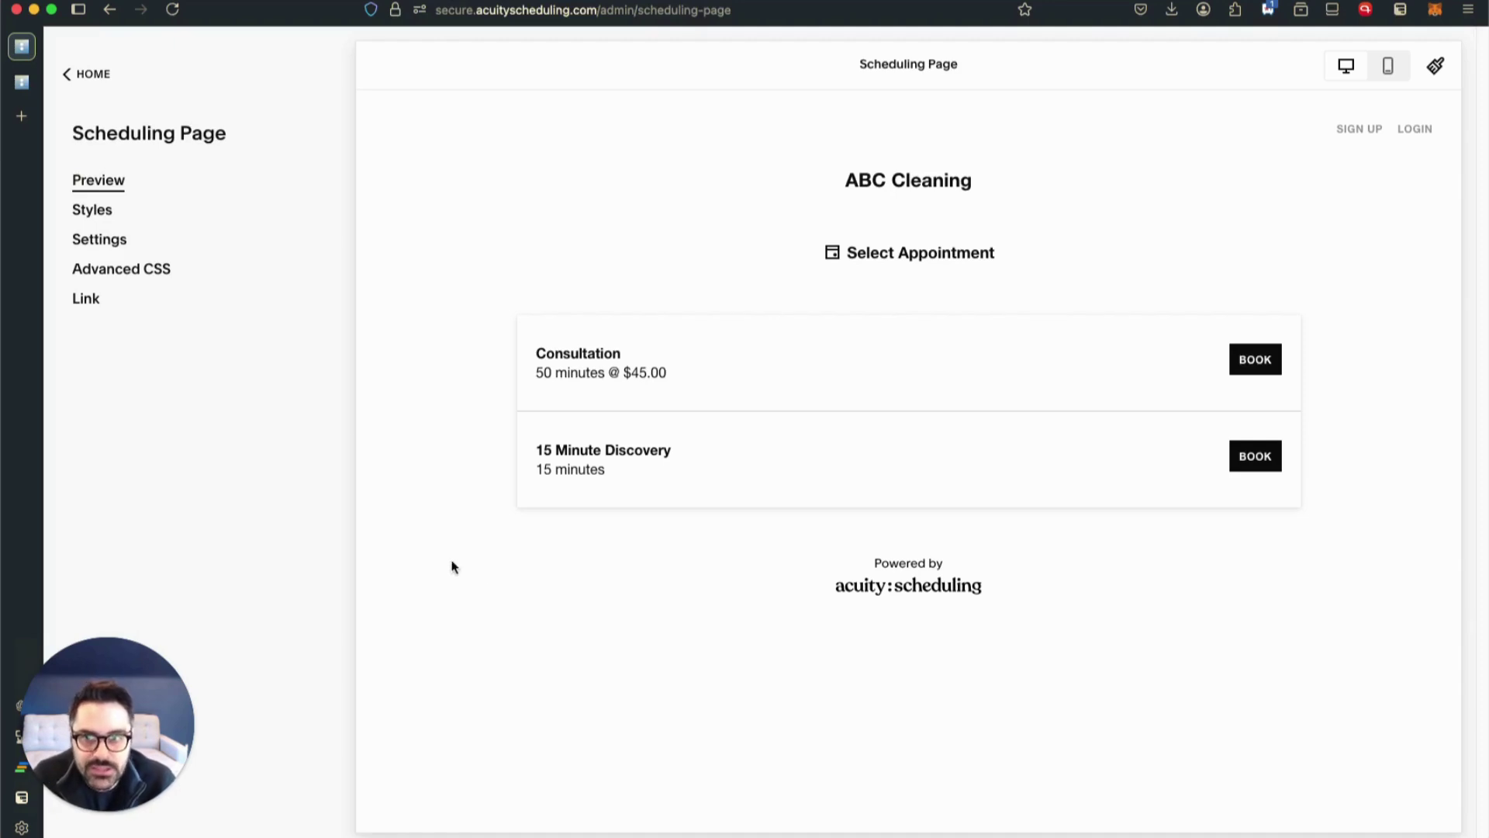
Return to the home page, dismiss the setup tips, and review the suggested payment and client communication features
{"action": "left_click", "coordinate": [87, 81]}
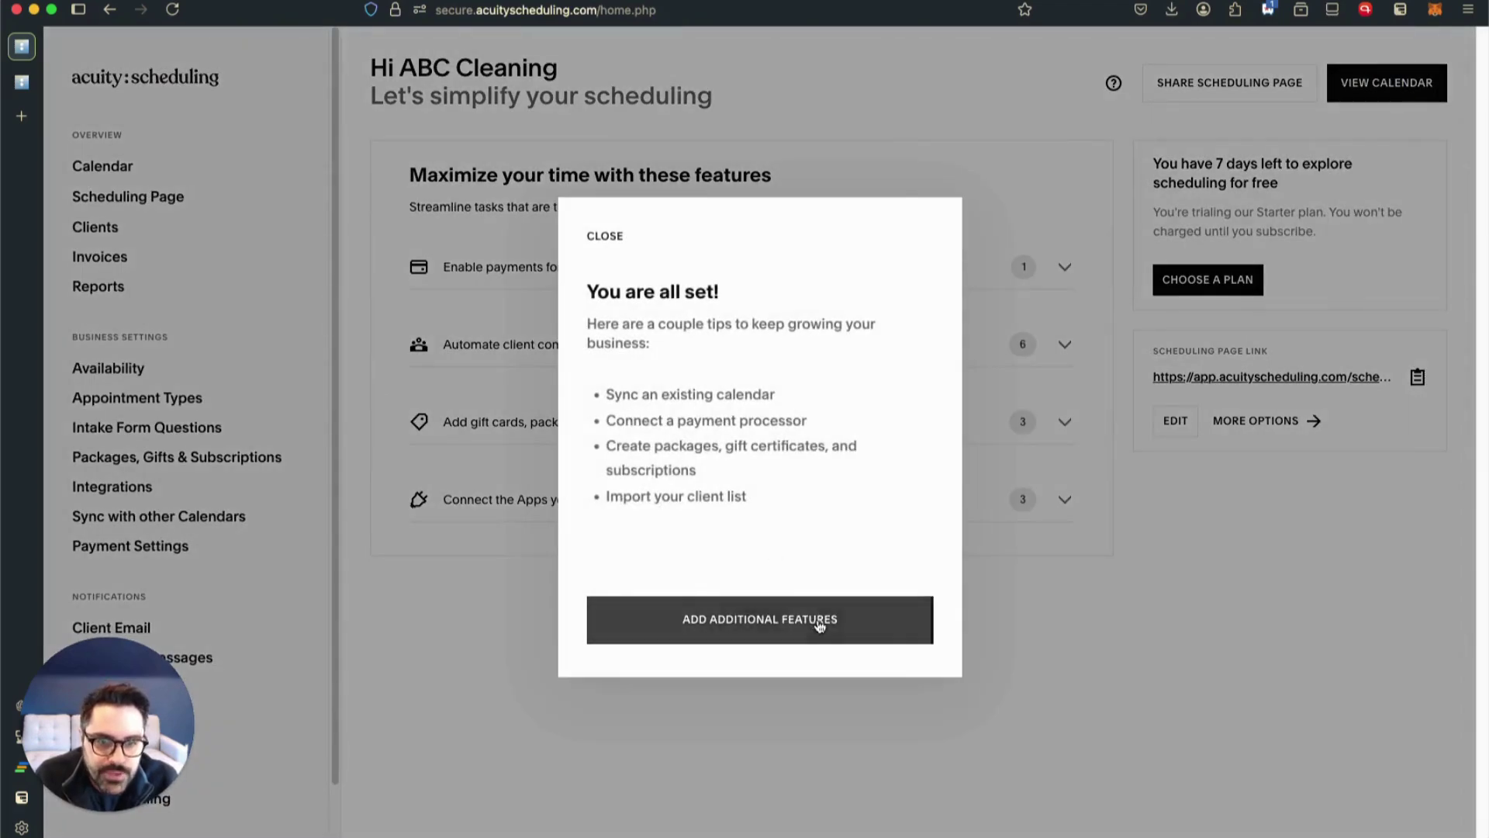
{"action": "left_click", "coordinate": [1070, 654]}
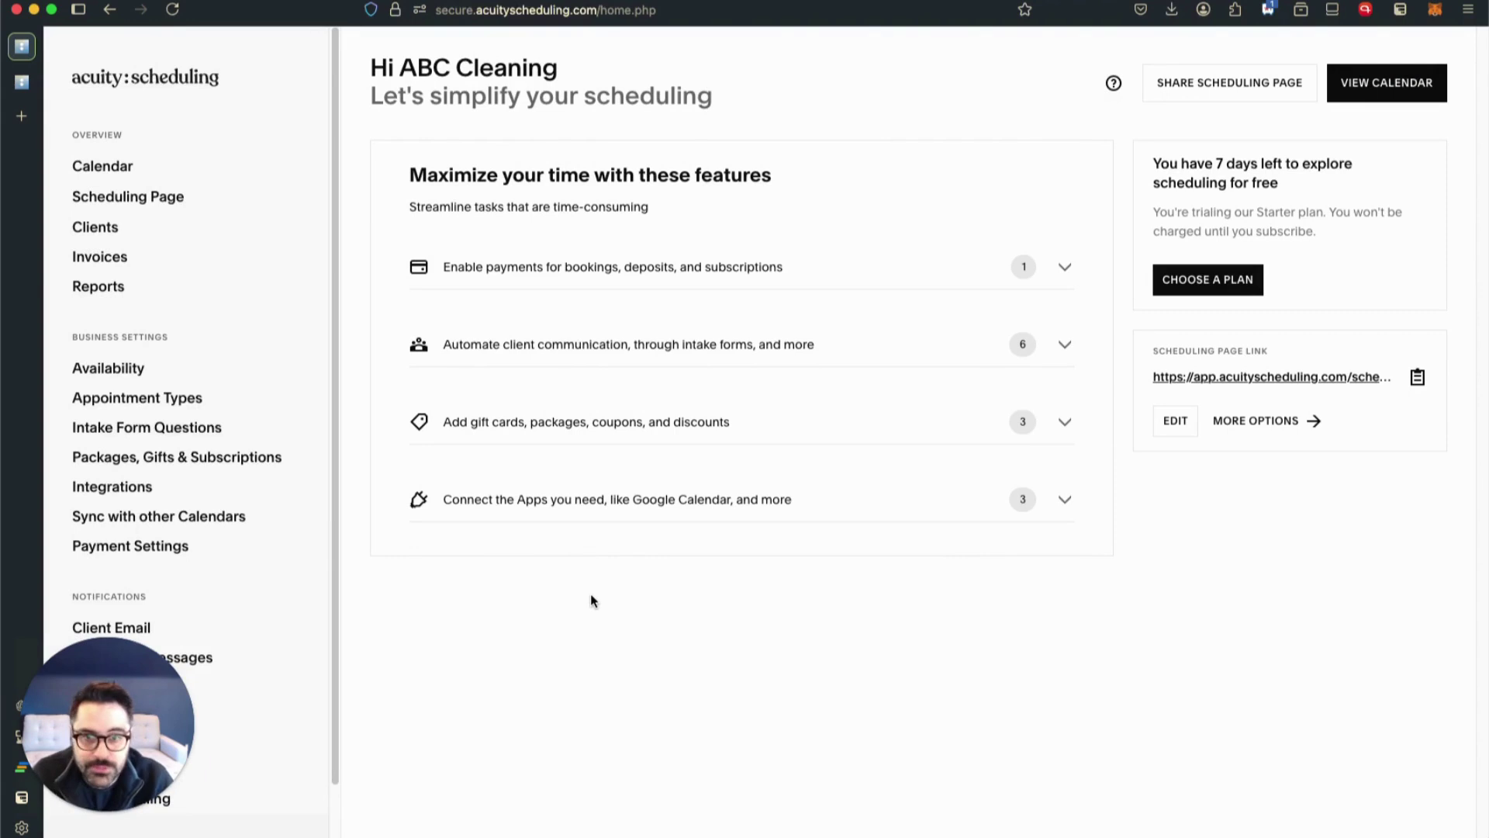
{"action": "left_click", "coordinate": [1070, 267]}
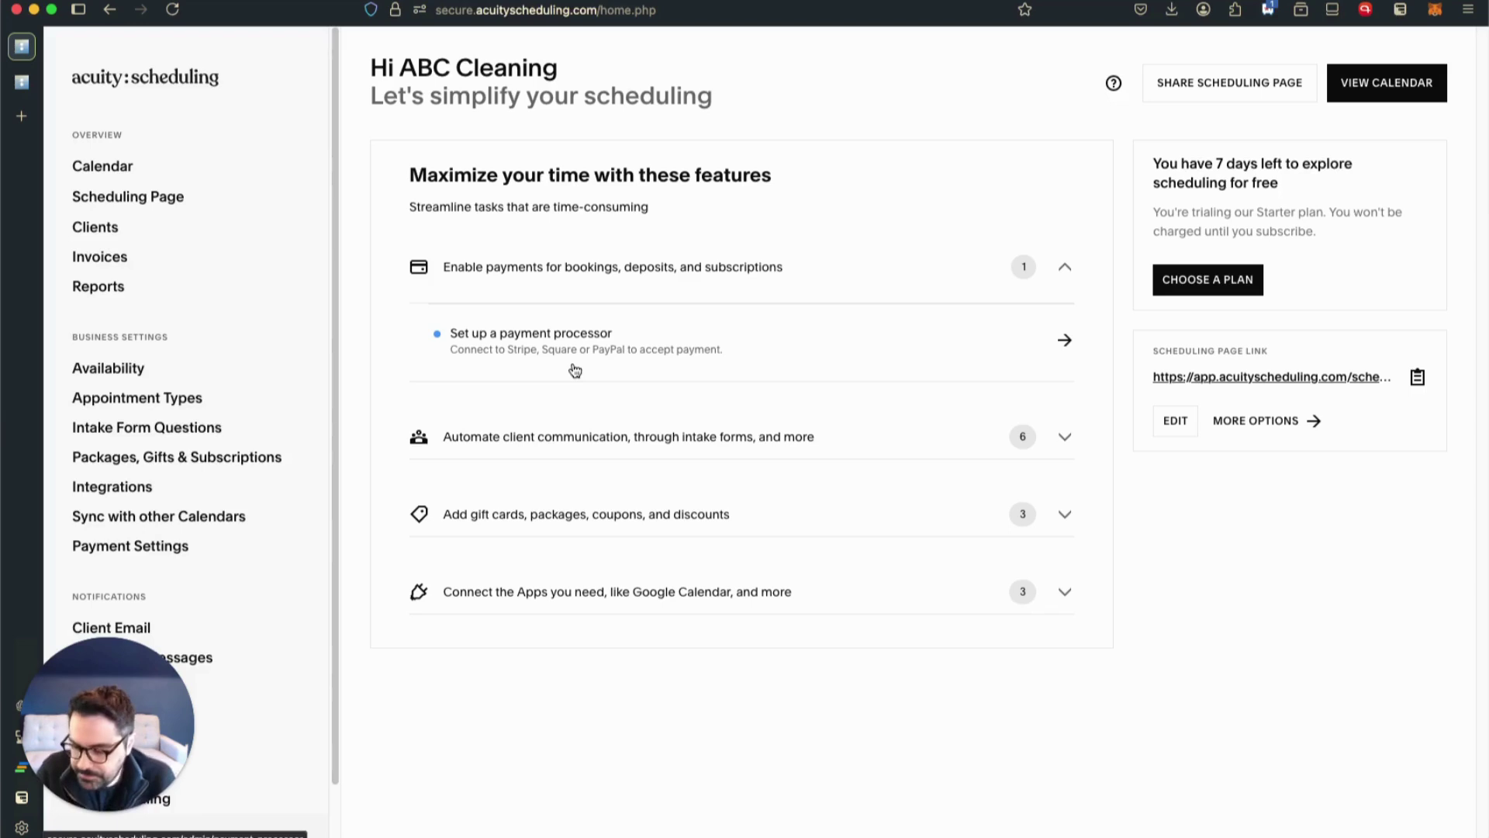
{"action": "left_click", "coordinate": [837, 431]}
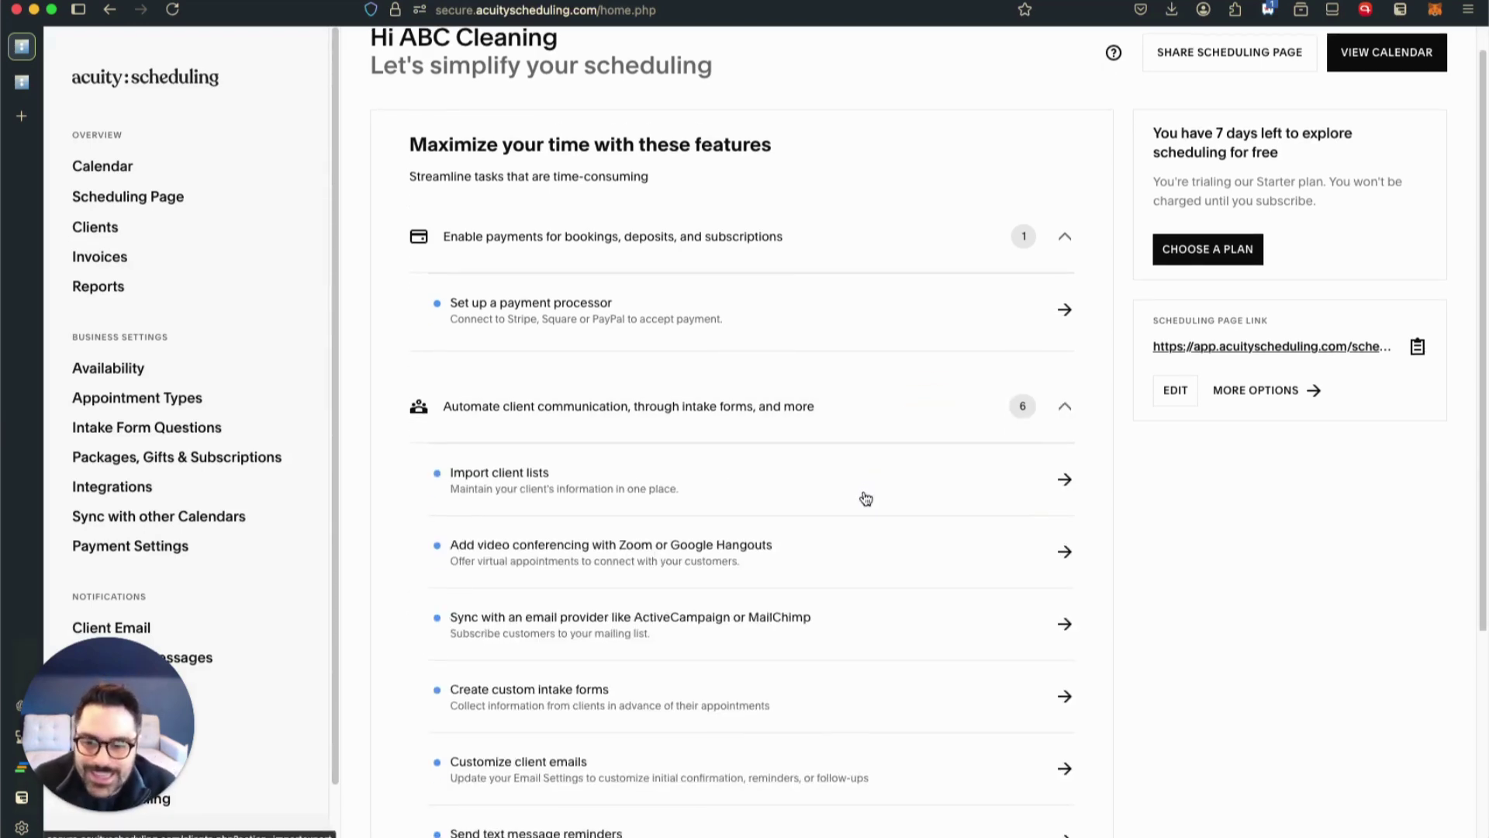
{"action": "scroll", "coordinate": [866, 498], "scroll_direction": "down", "scroll_amount": 3}
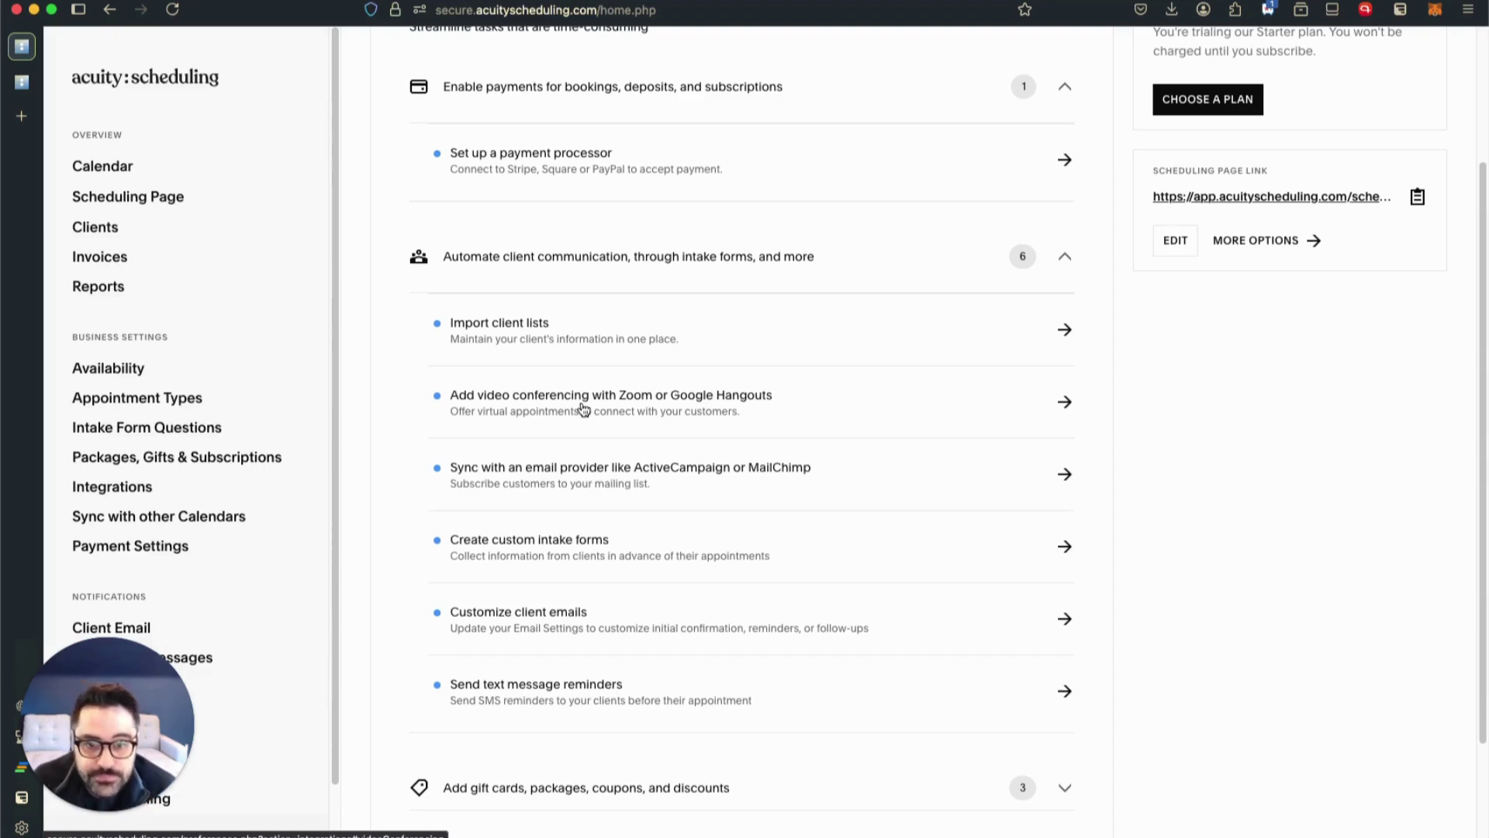
{"action": "scroll", "coordinate": [584, 409], "scroll_direction": "down", "scroll_amount": 1}
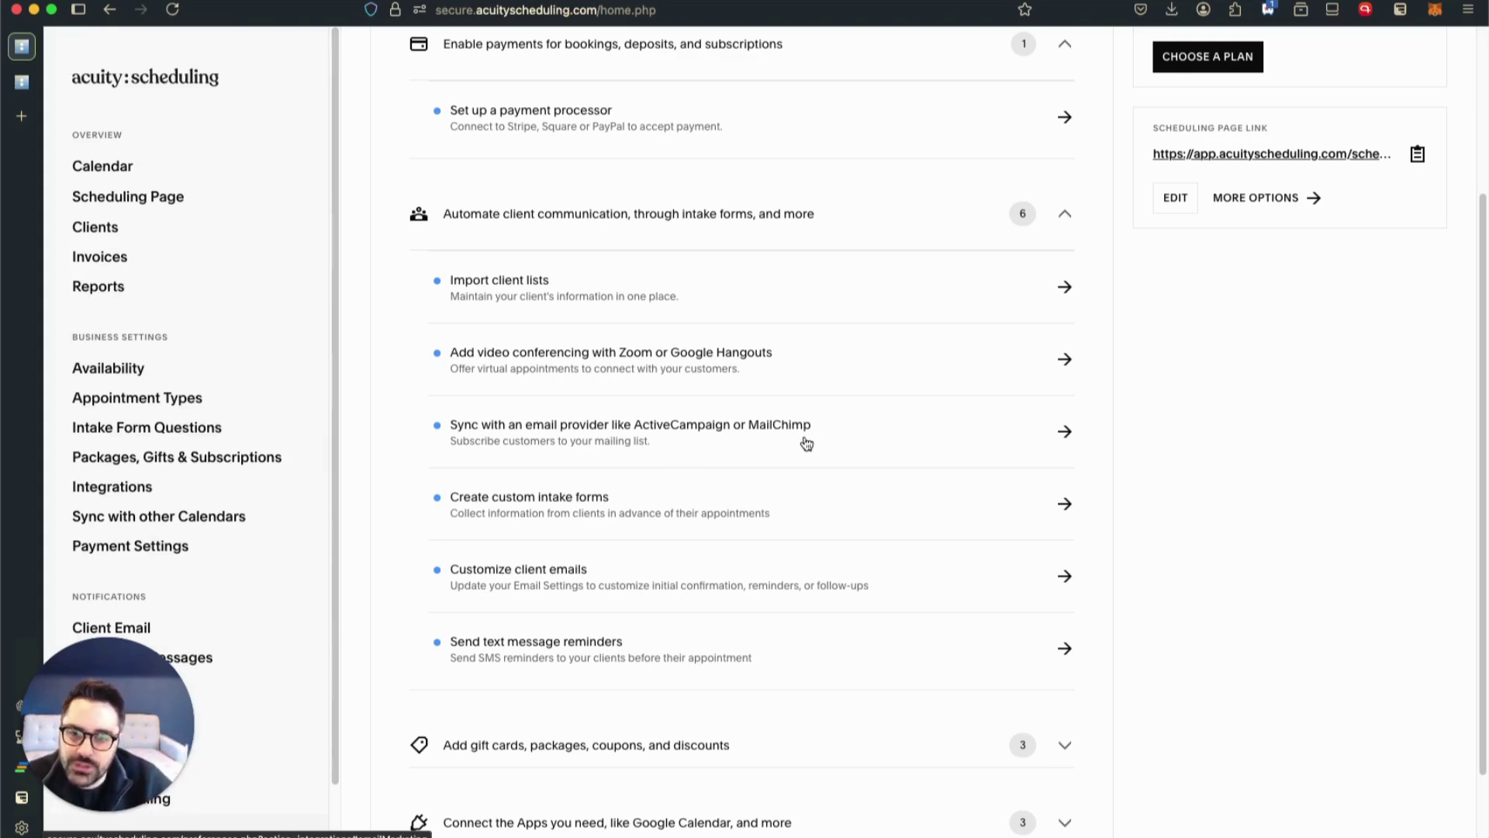
Create a custom intake form named ABC Cleaning Intake Form, and exclude the Consultation appointment type from it
{"action": "left_click", "coordinate": [881, 503]}
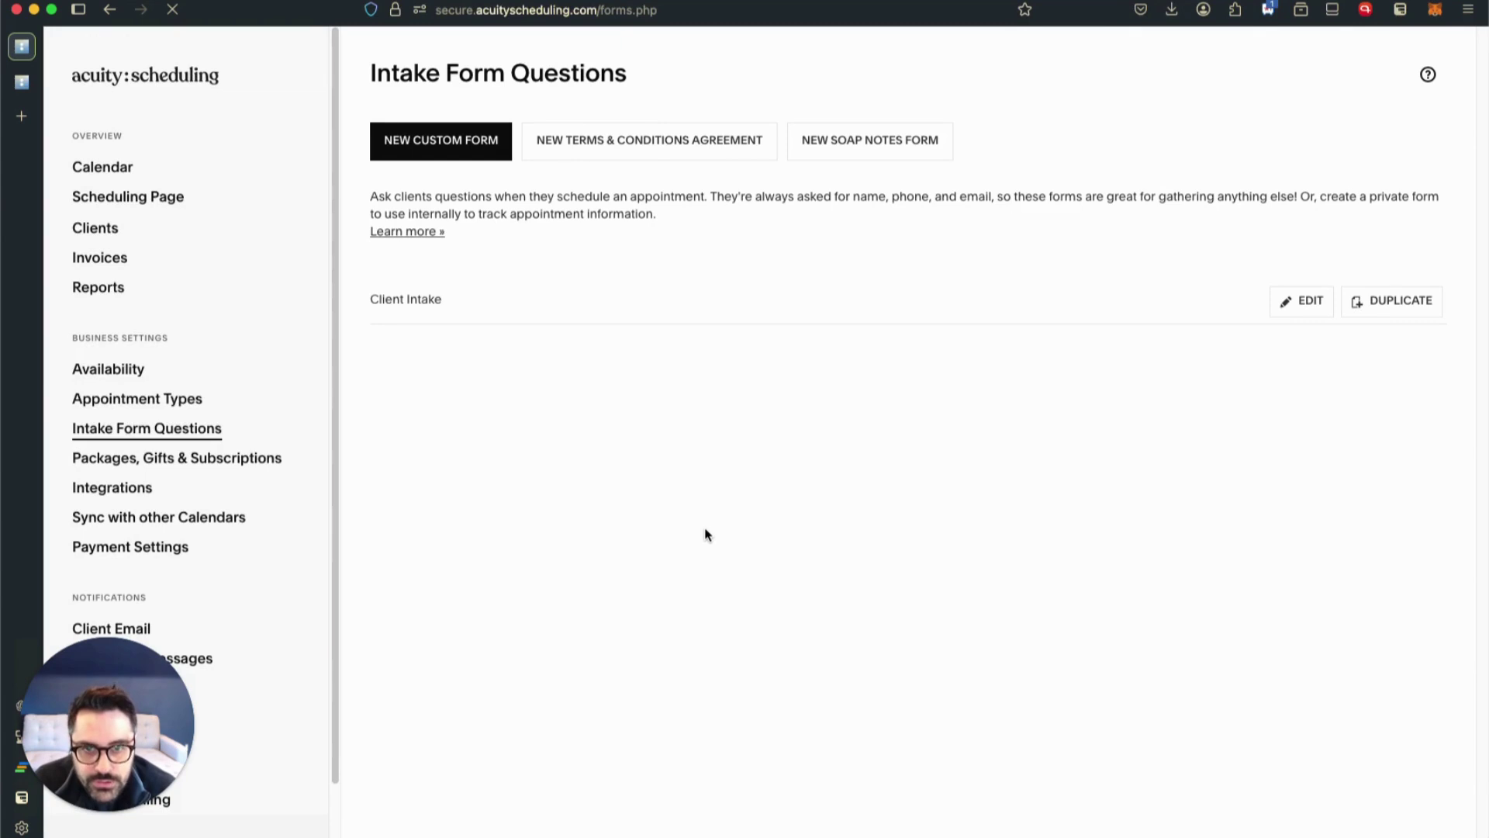
{"action": "left_click", "coordinate": [416, 142]}
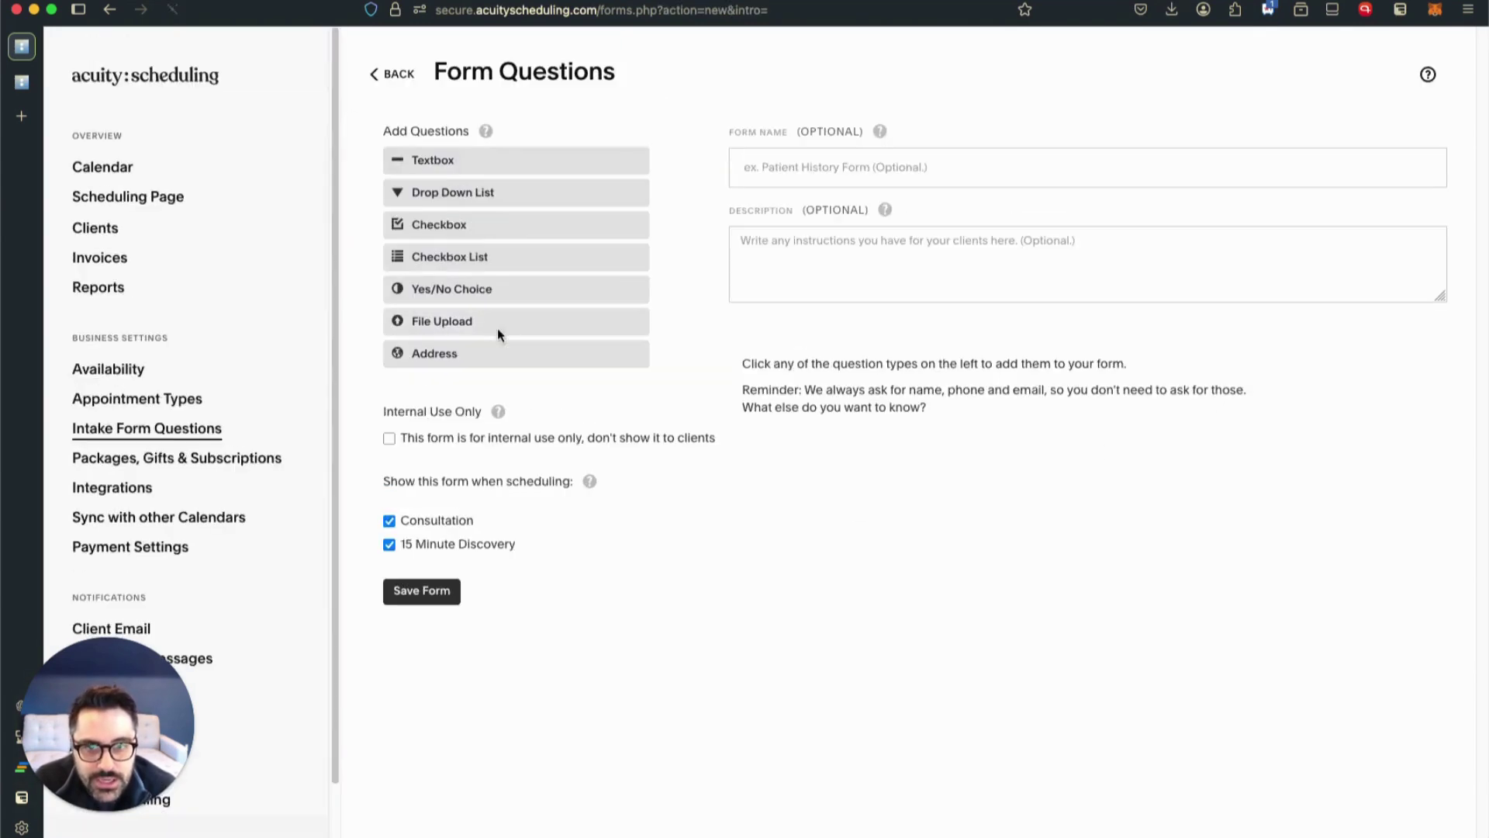
{"action": "left_click", "coordinate": [830, 164]}
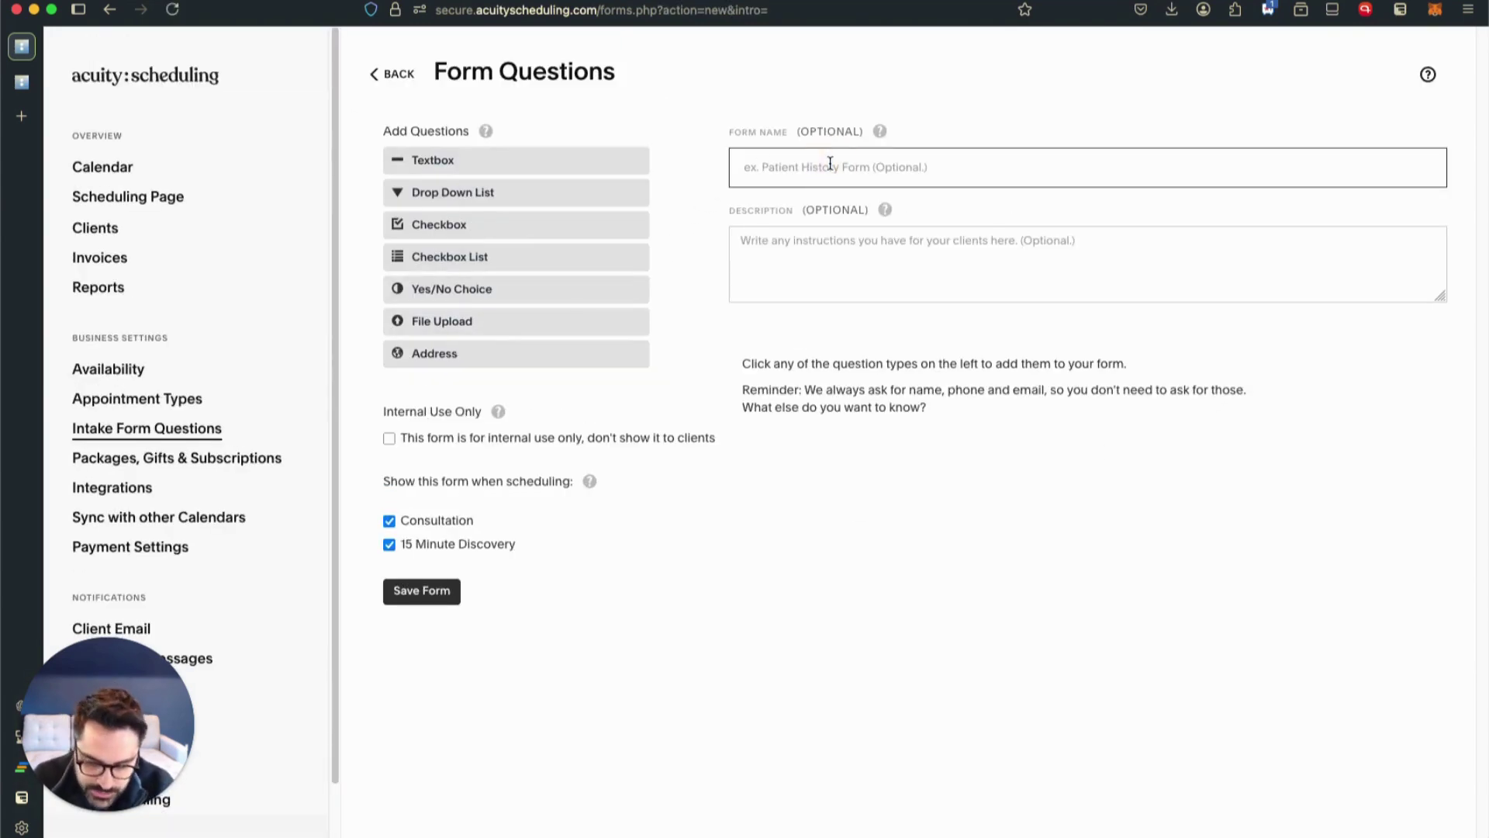
{"action": "type", "text": "ABC Cledan"}
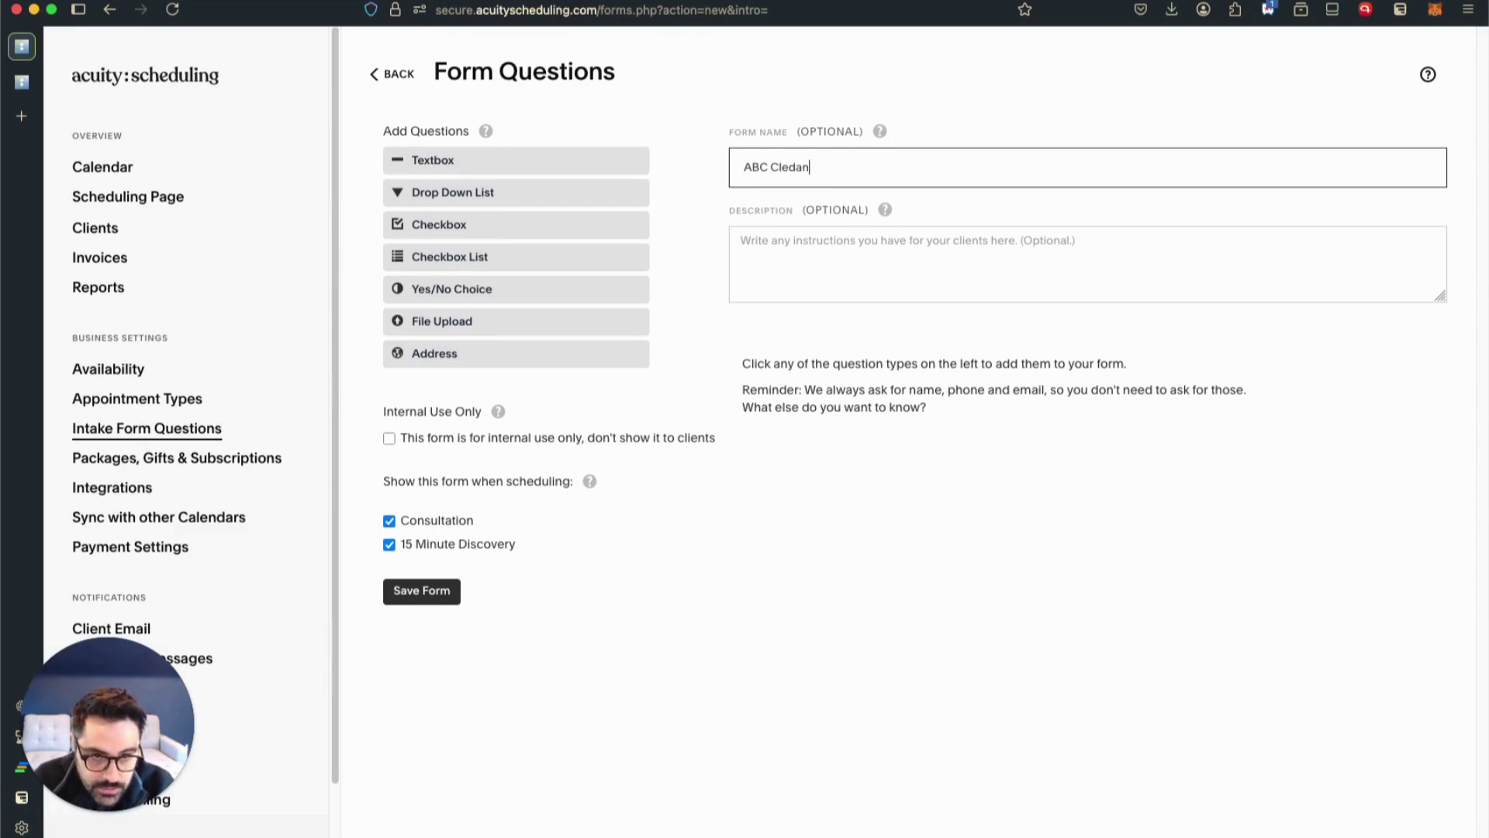
{"action": "key", "text": "BackSpace"}
{"action": "key", "text": "BackSpace"}
{"action": "key", "text": "BackSpace"}
{"action": "type", "text": "aning Intak"}
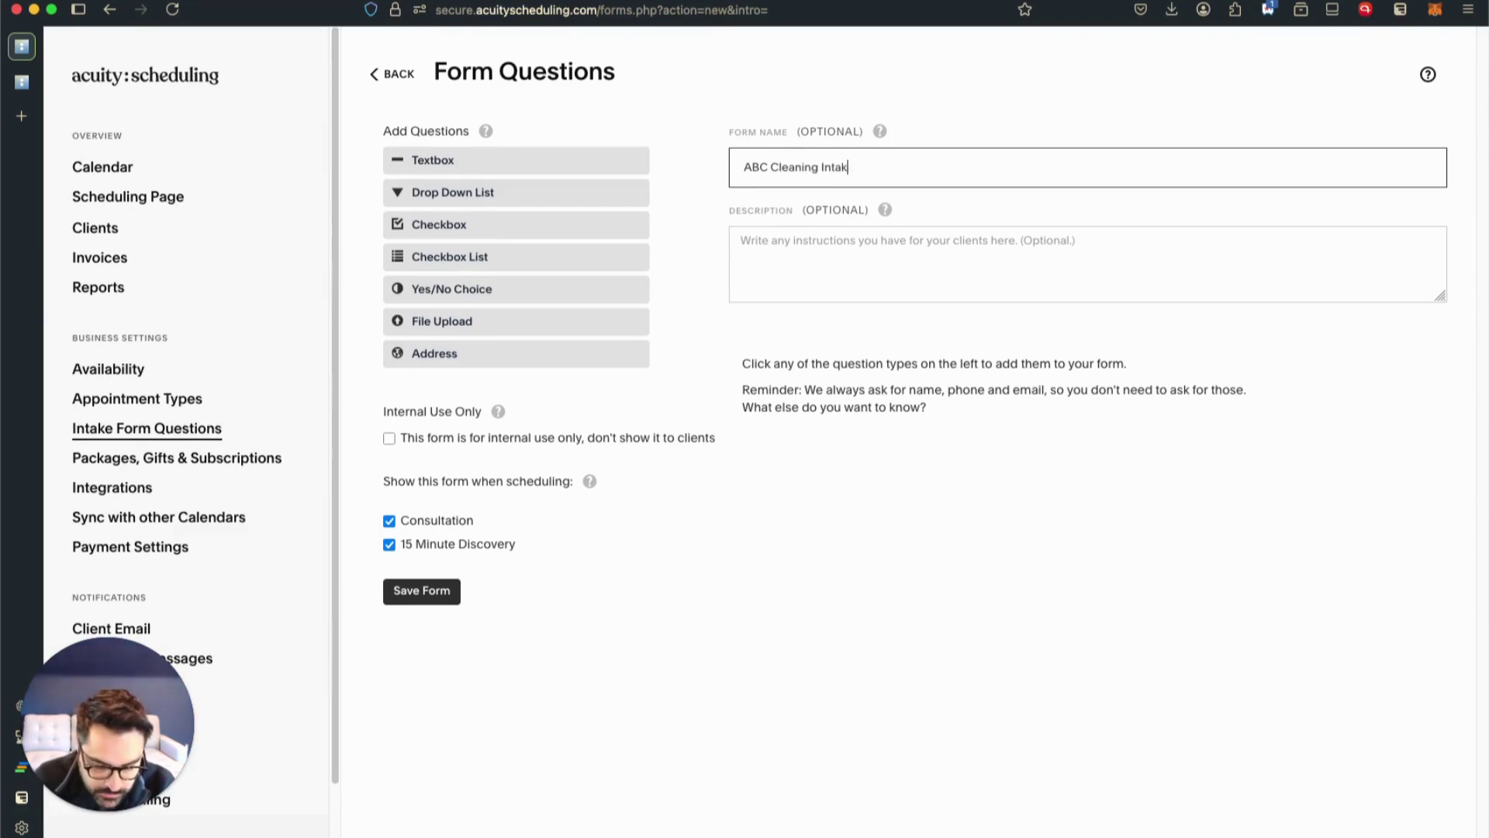
{"action": "type", "text": "e Form"}
{"action": "left_click", "coordinate": [812, 232]}
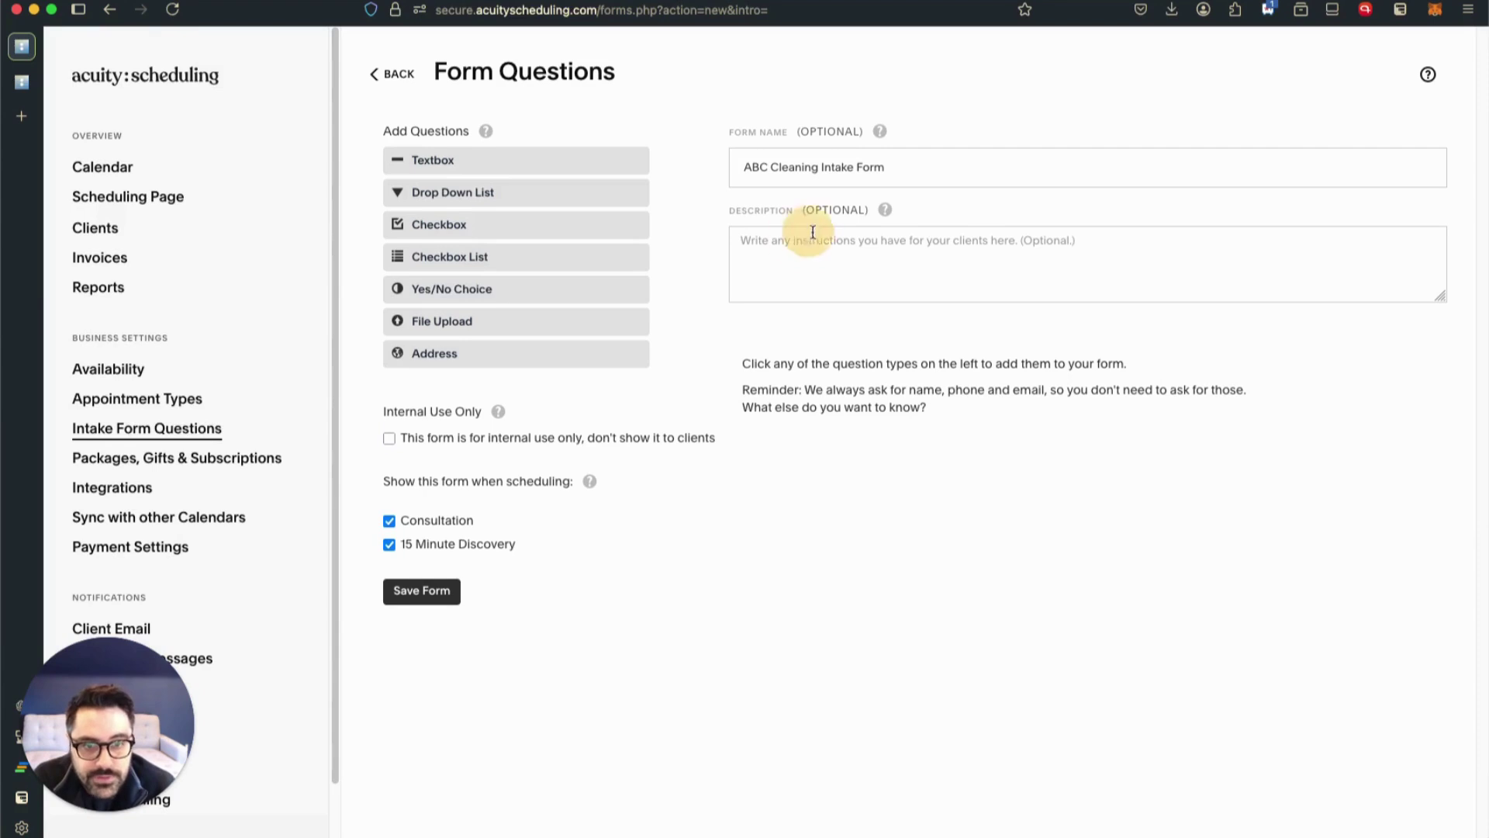
{"action": "left_click", "coordinate": [390, 522]}
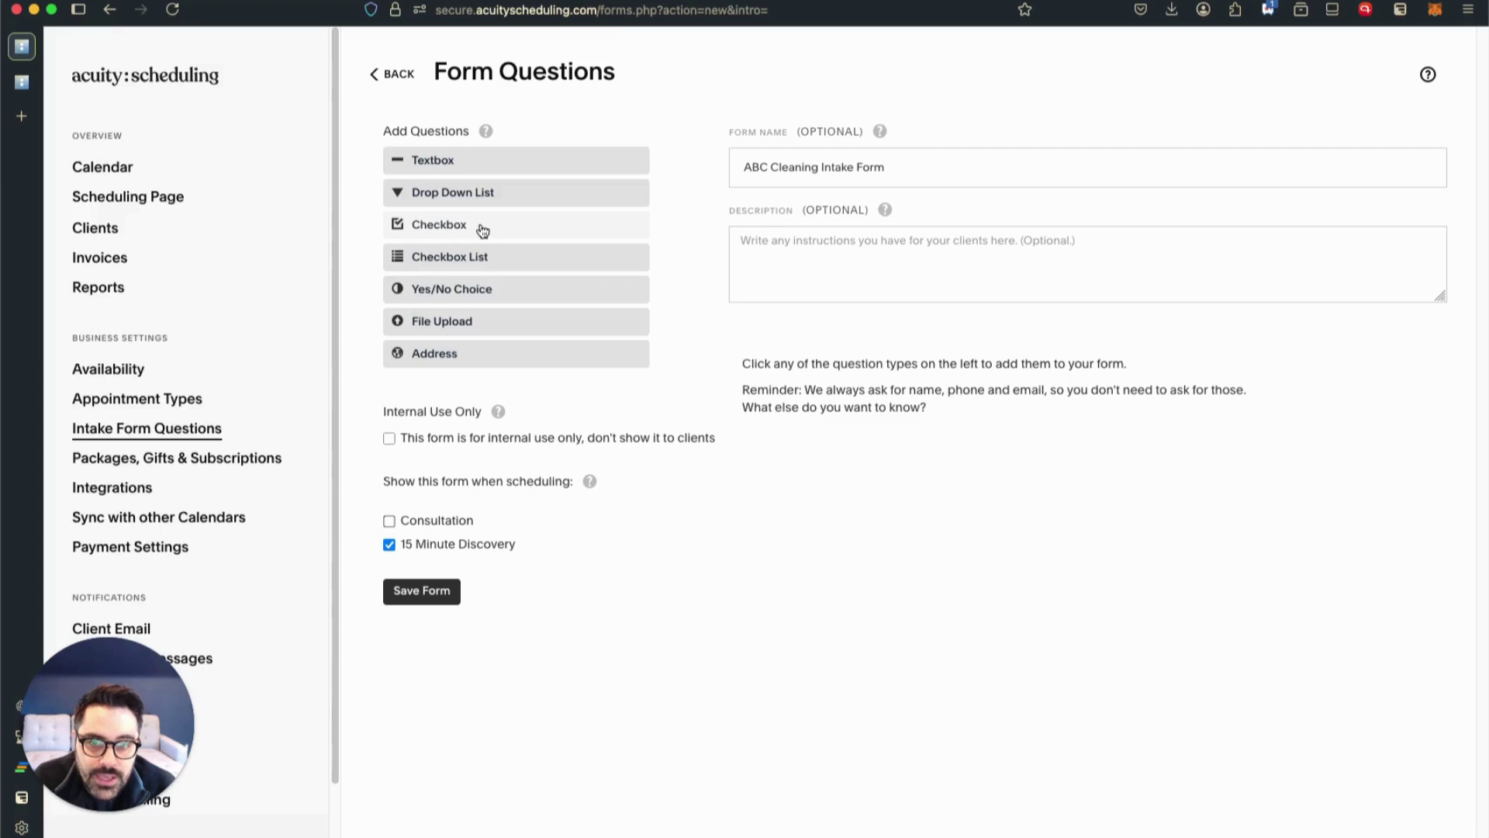
Add a drop-down list question to the intake form reading "What Type of House Do You Have?"
{"action": "left_click_drag", "start_coordinate": [476, 194], "coordinate": [927, 391]}
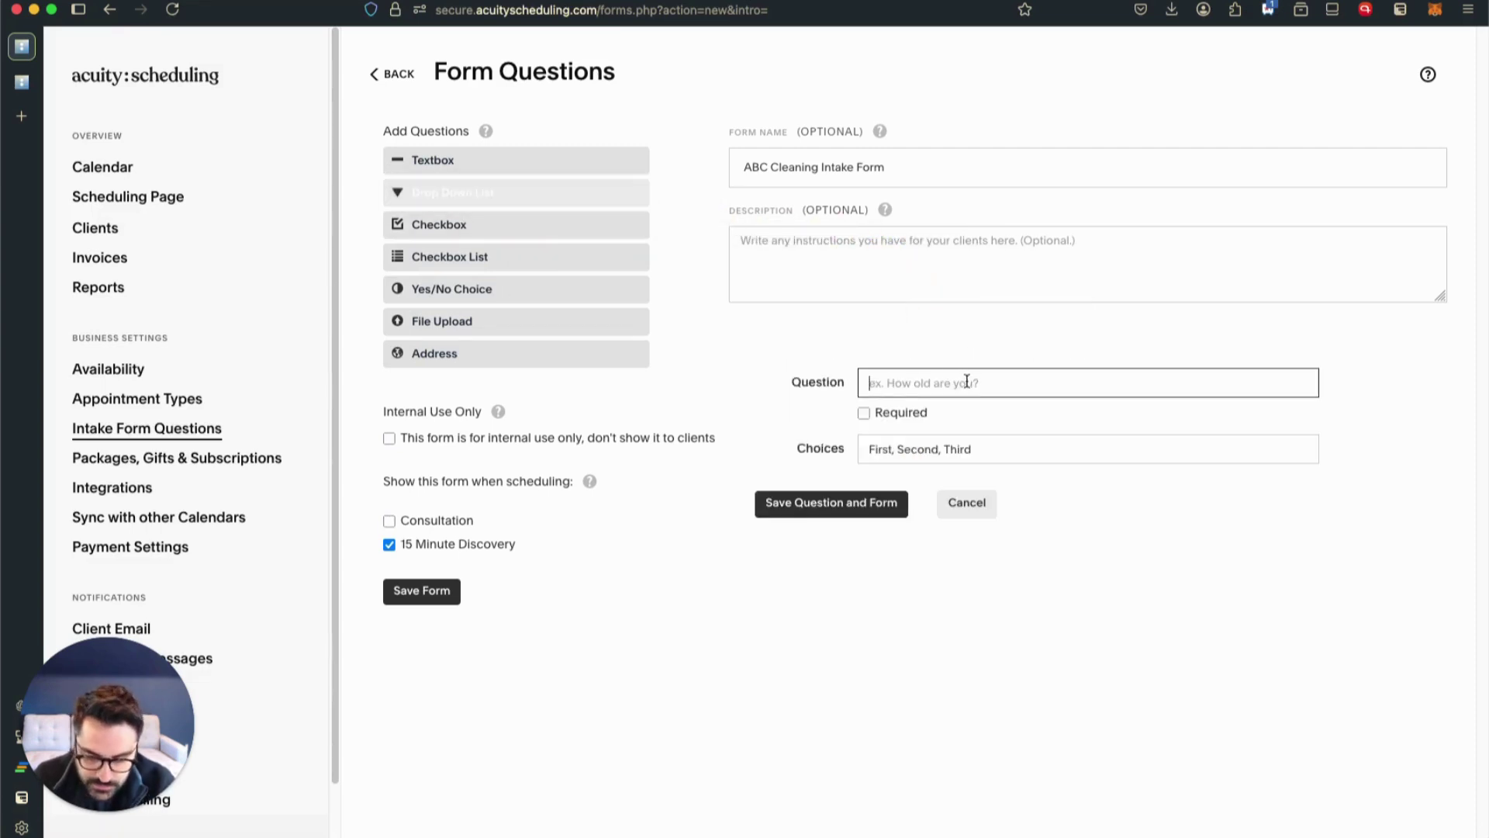
{"action": "type", "text": "Who"}
{"action": "key", "text": "BackSpace"}
{"action": "key", "text": "BackSpace"}
{"action": "key", "text": "BackSpace"}
{"action": "type", "text": "How L"}
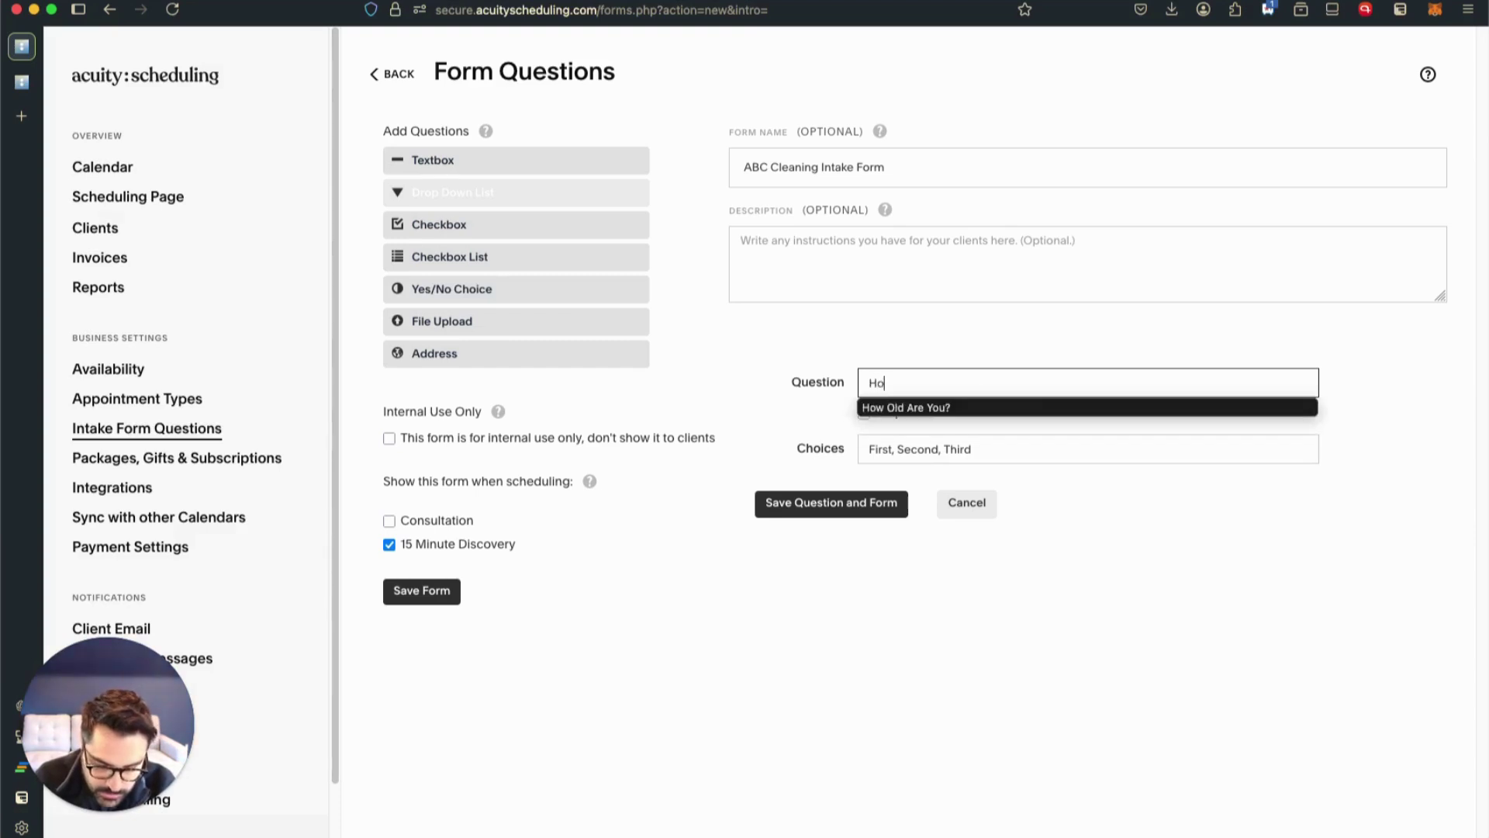
{"action": "key", "text": "BackSpace"}
{"action": "key", "text": "BackSpace"}
{"action": "key", "text": "BackSpace"}
{"action": "key", "text": "BackSpace"}
{"action": "key", "text": "BackSpace"}
{"action": "type", "text": "Wha"}
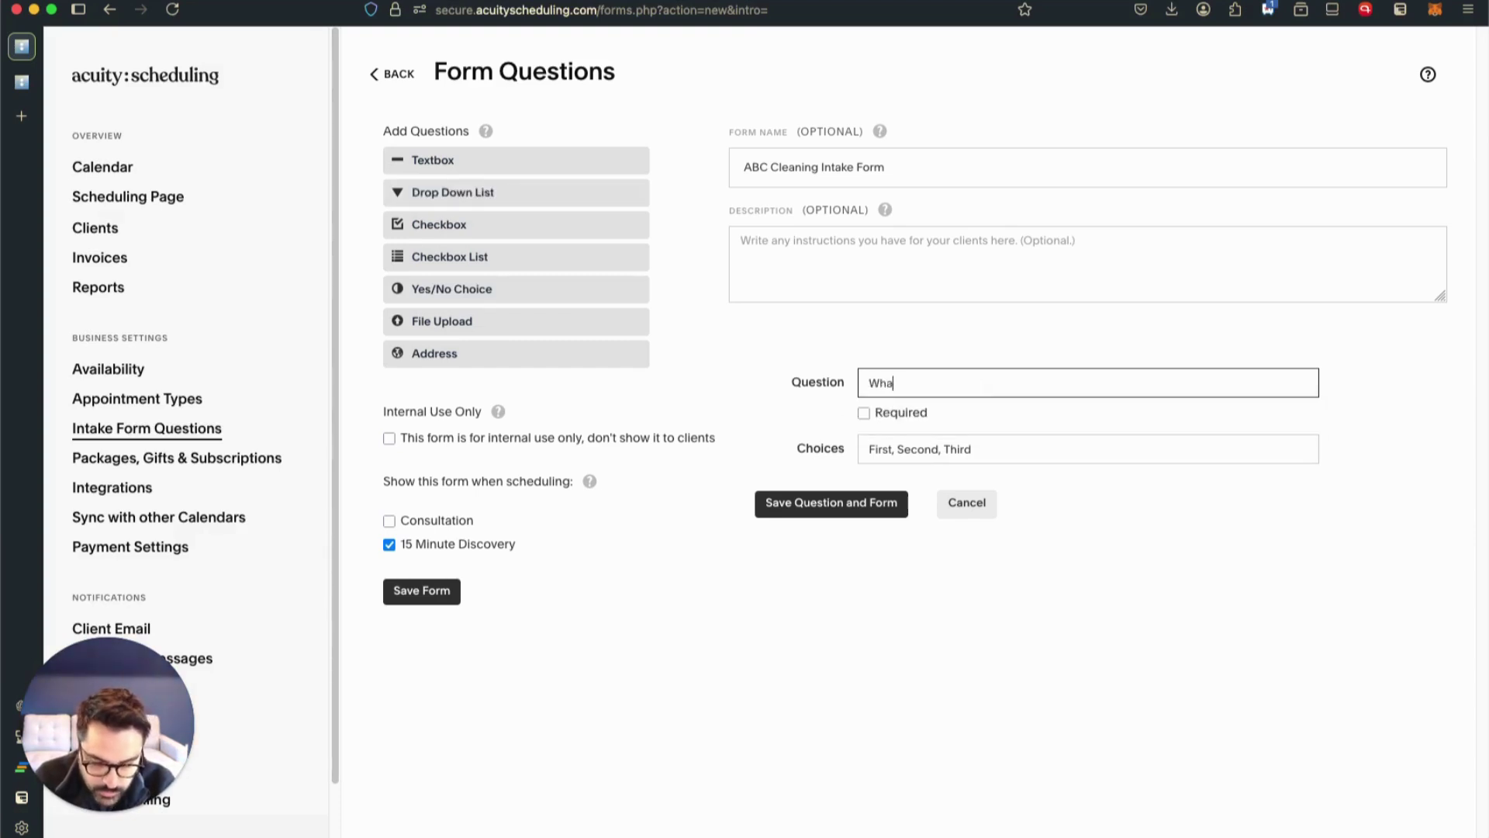
{"action": "type", "text": "t Typ"}
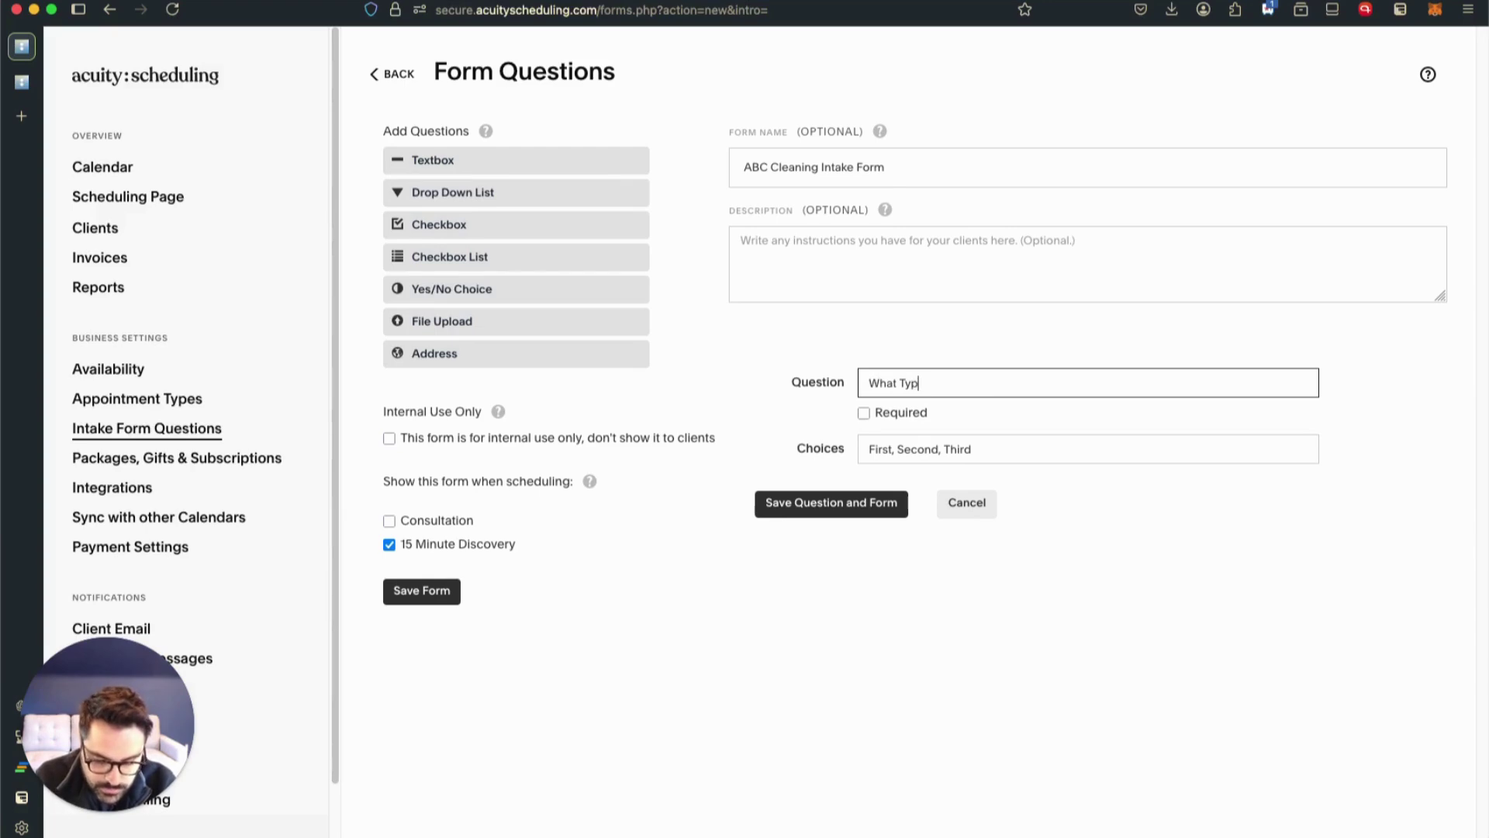
{"action": "type", "text": "e of House Do You Have?"}
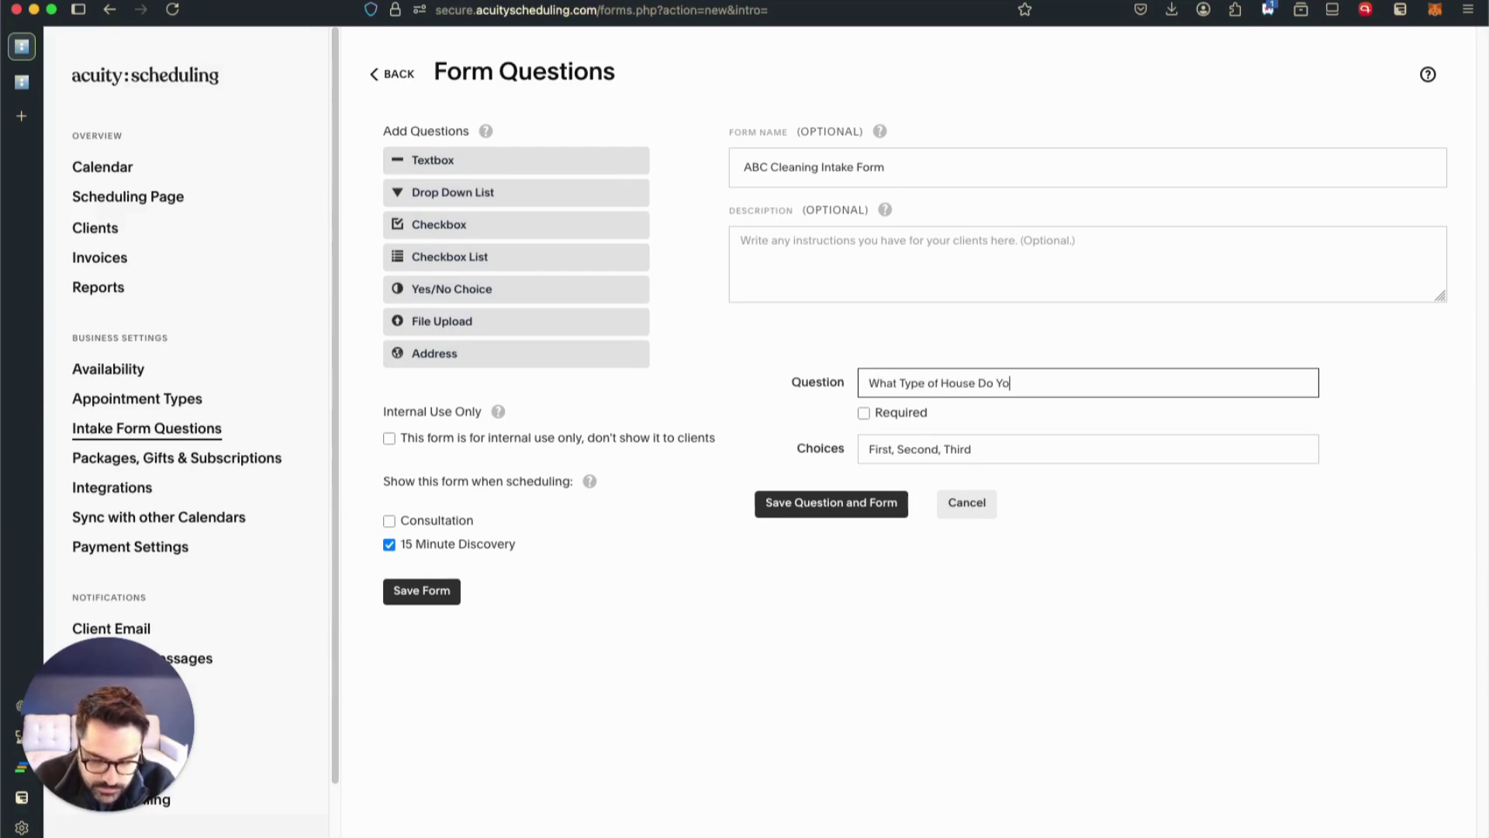
Set the question's choices to One Bedroom, Two Bedroom, Three Bedroom, and save the question and form
{"action": "key", "text": "Tab"}
{"action": "key", "text": "Tab"}
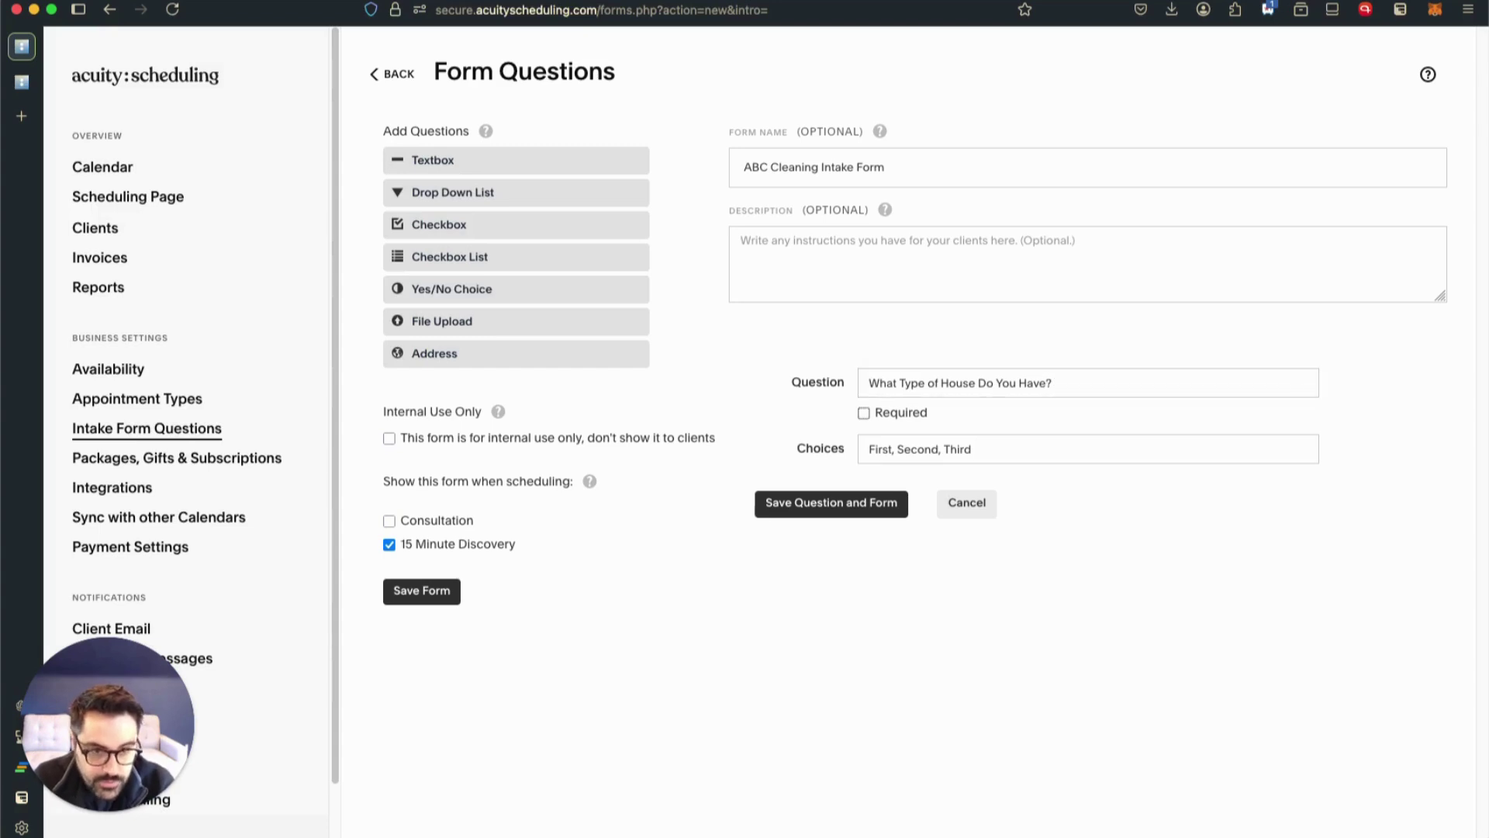
{"action": "type", "text": "One Be"}
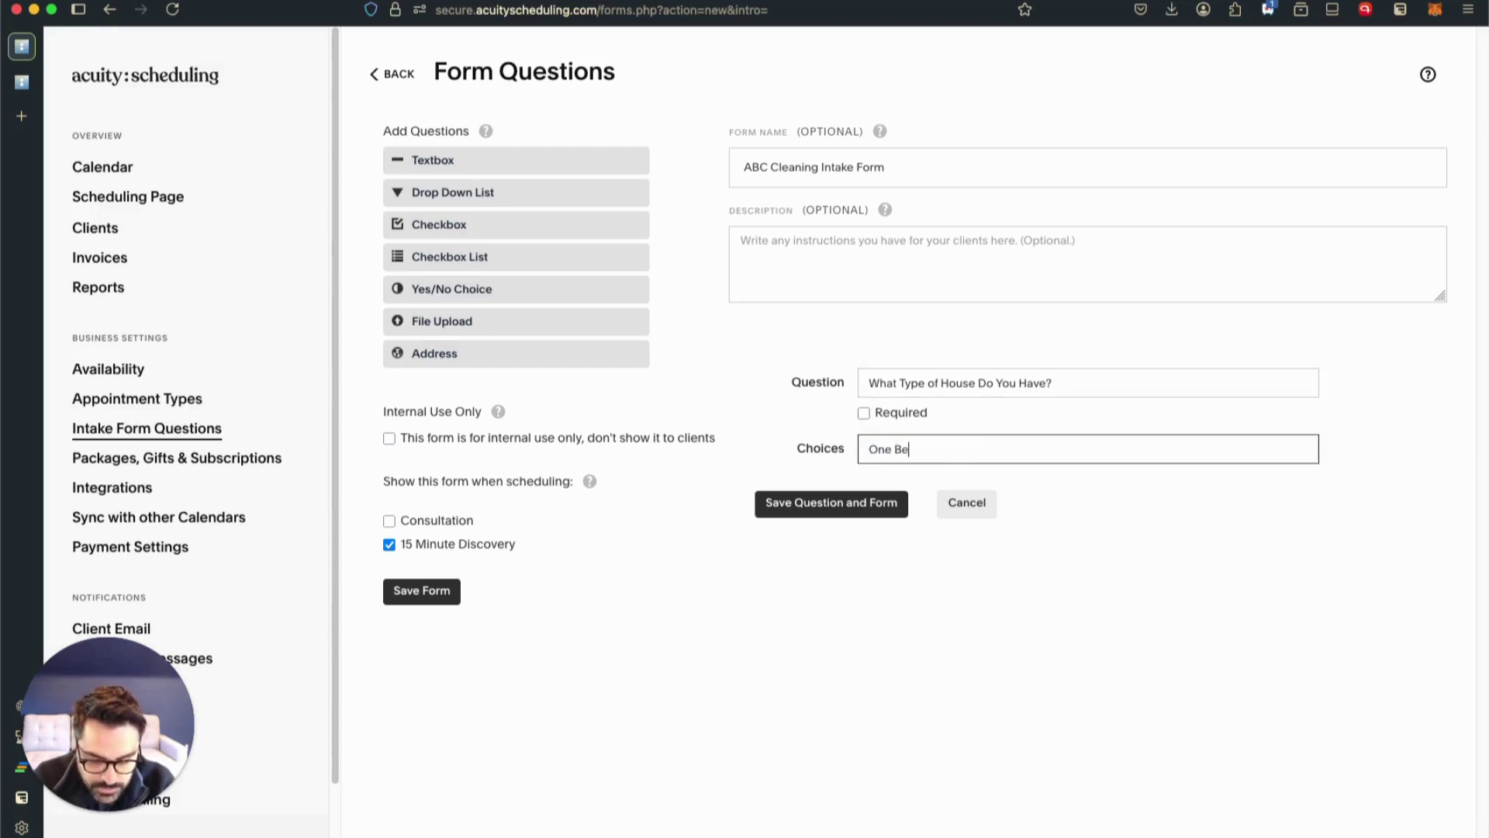
{"action": "type", "text": "droom, Two B"}
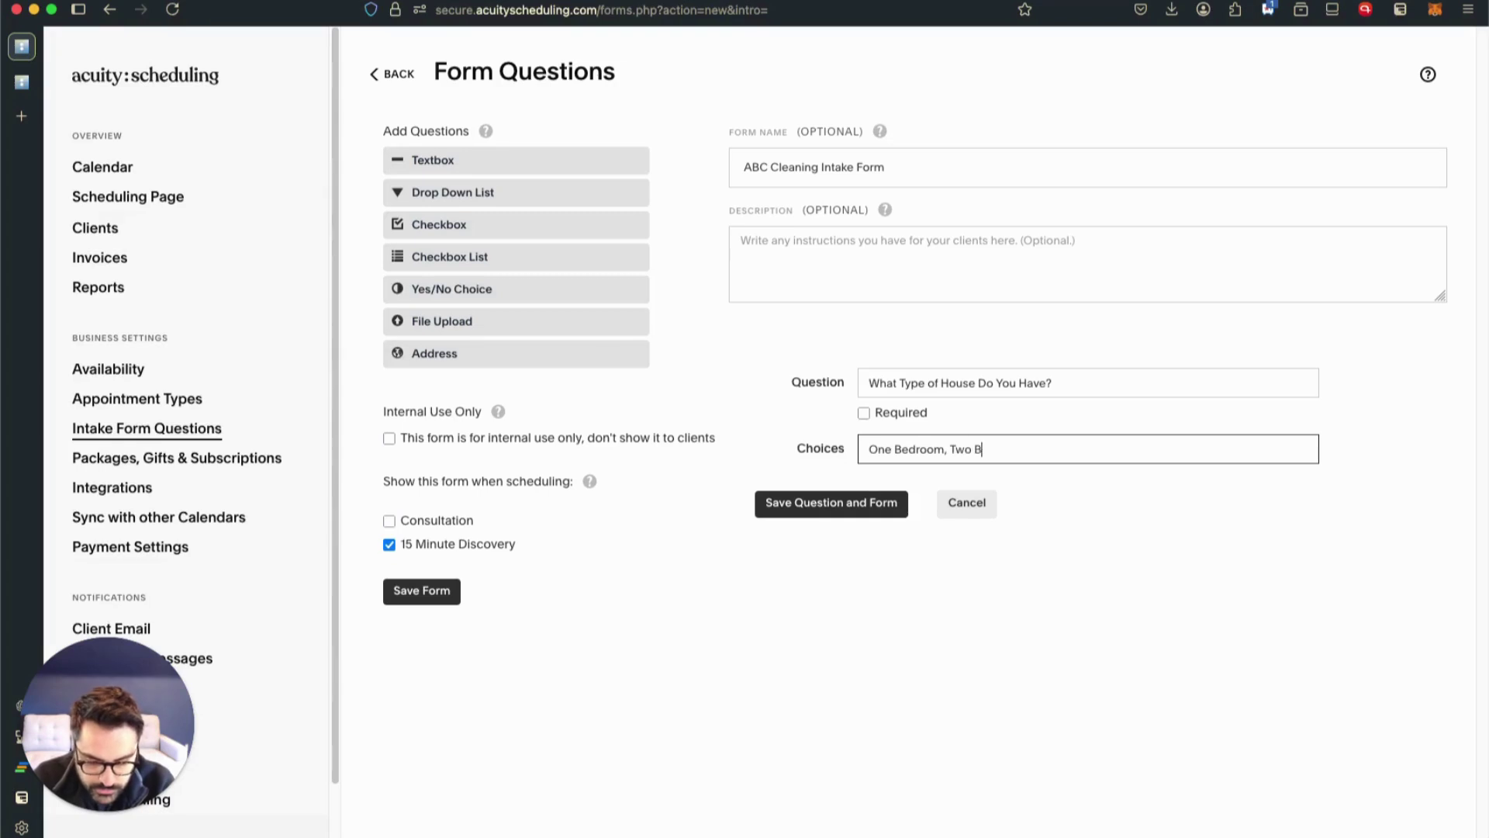
{"action": "type", "text": "edroom, "}
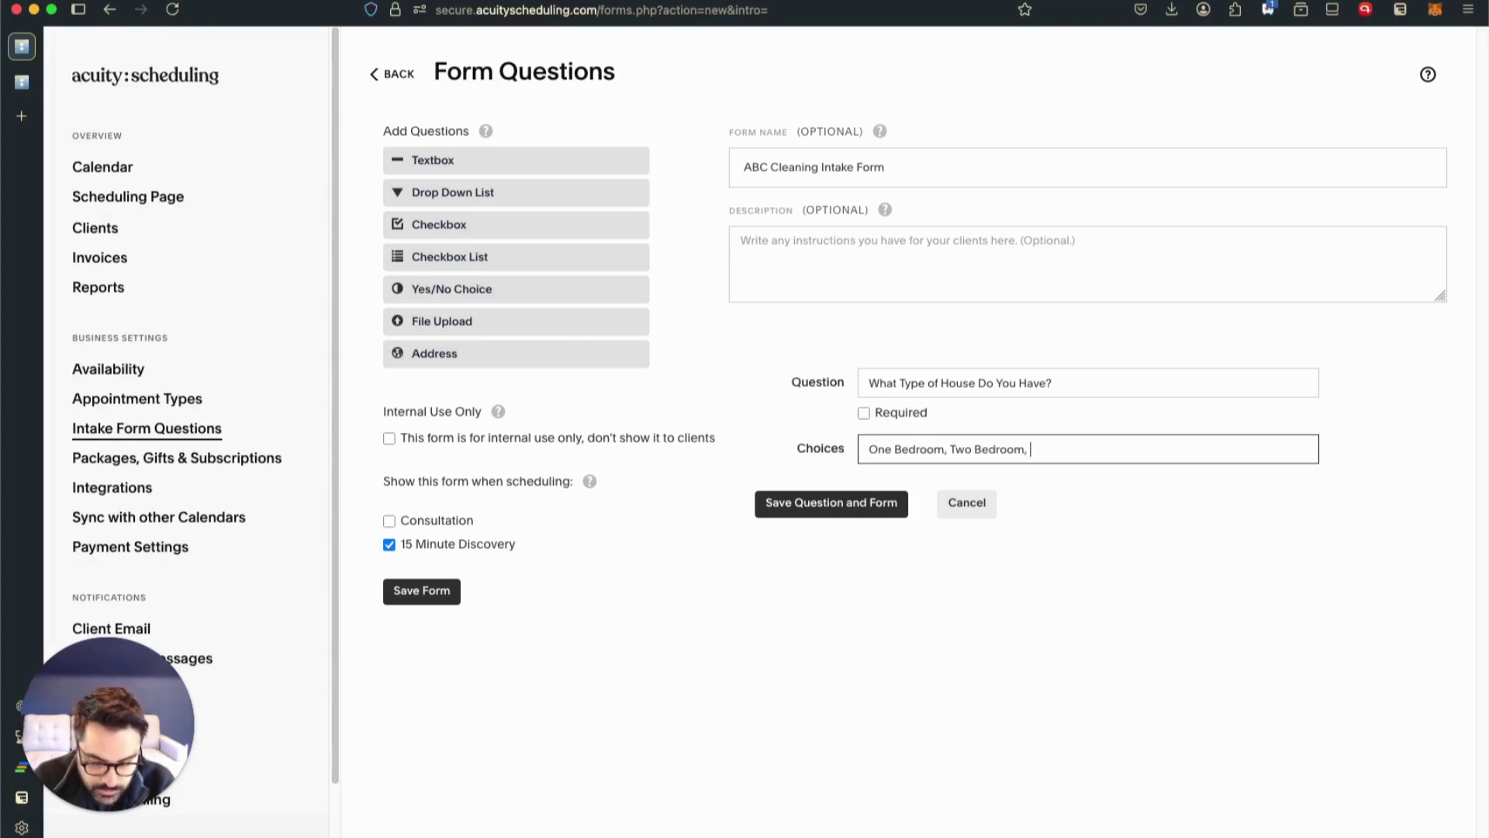
{"action": "type", "text": "Three Bedroom"}
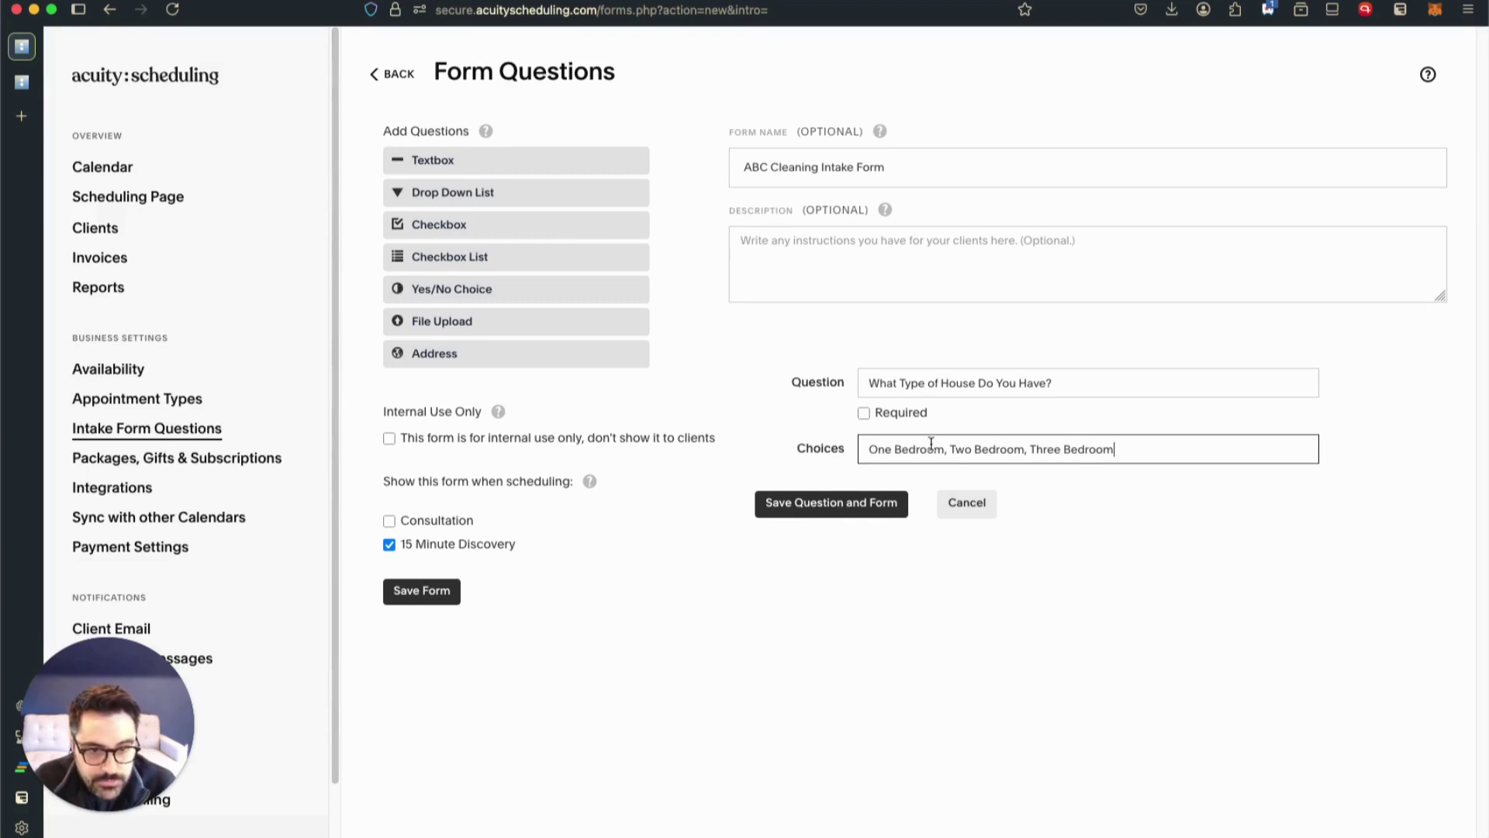
{"action": "left_click", "coordinate": [821, 505]}
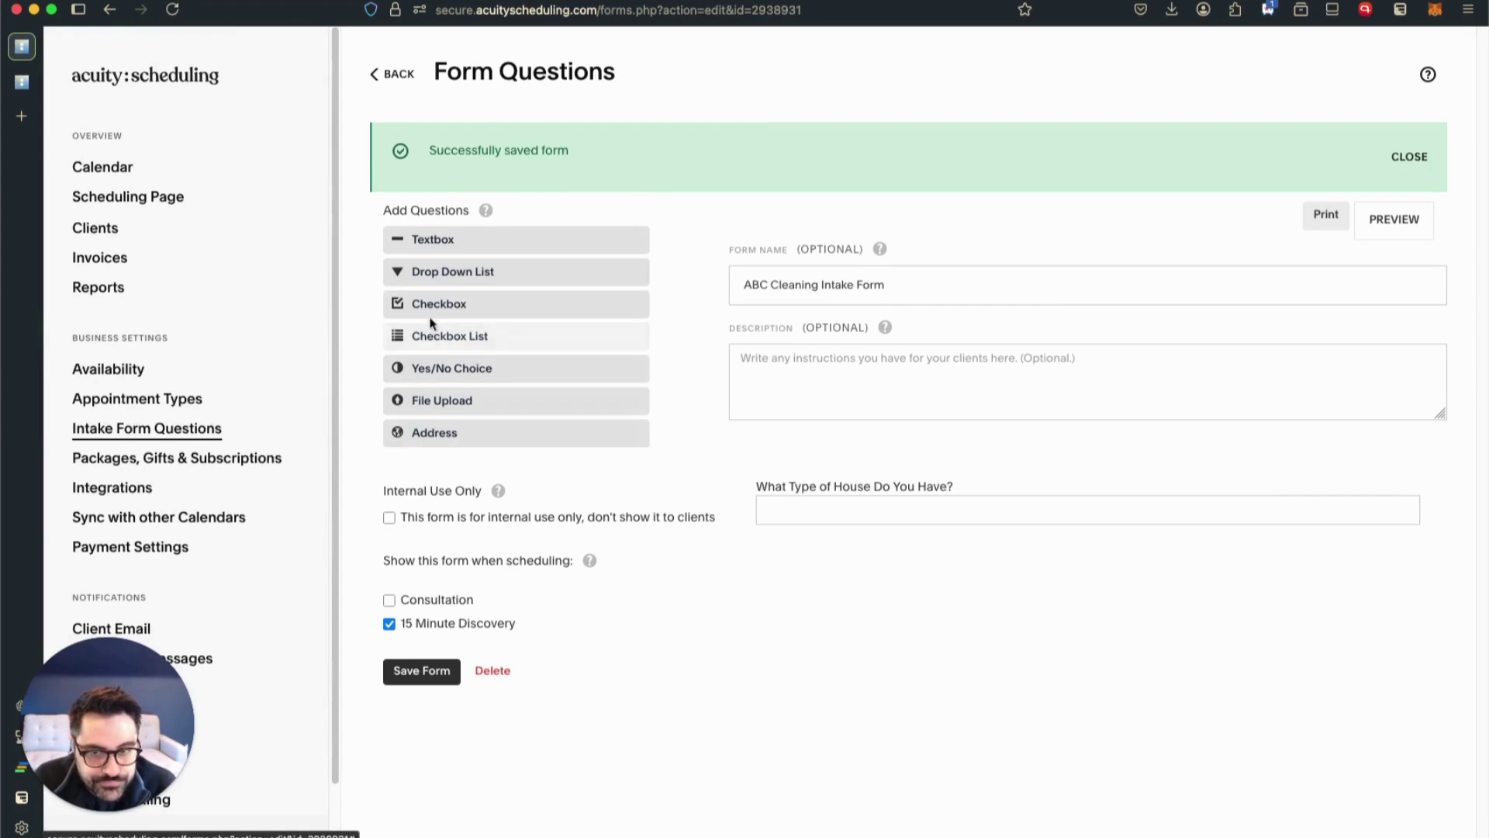
Add and save a checkbox question reading "Do you have any pets?", and open the form's client preview
{"action": "left_click", "coordinate": [466, 304]}
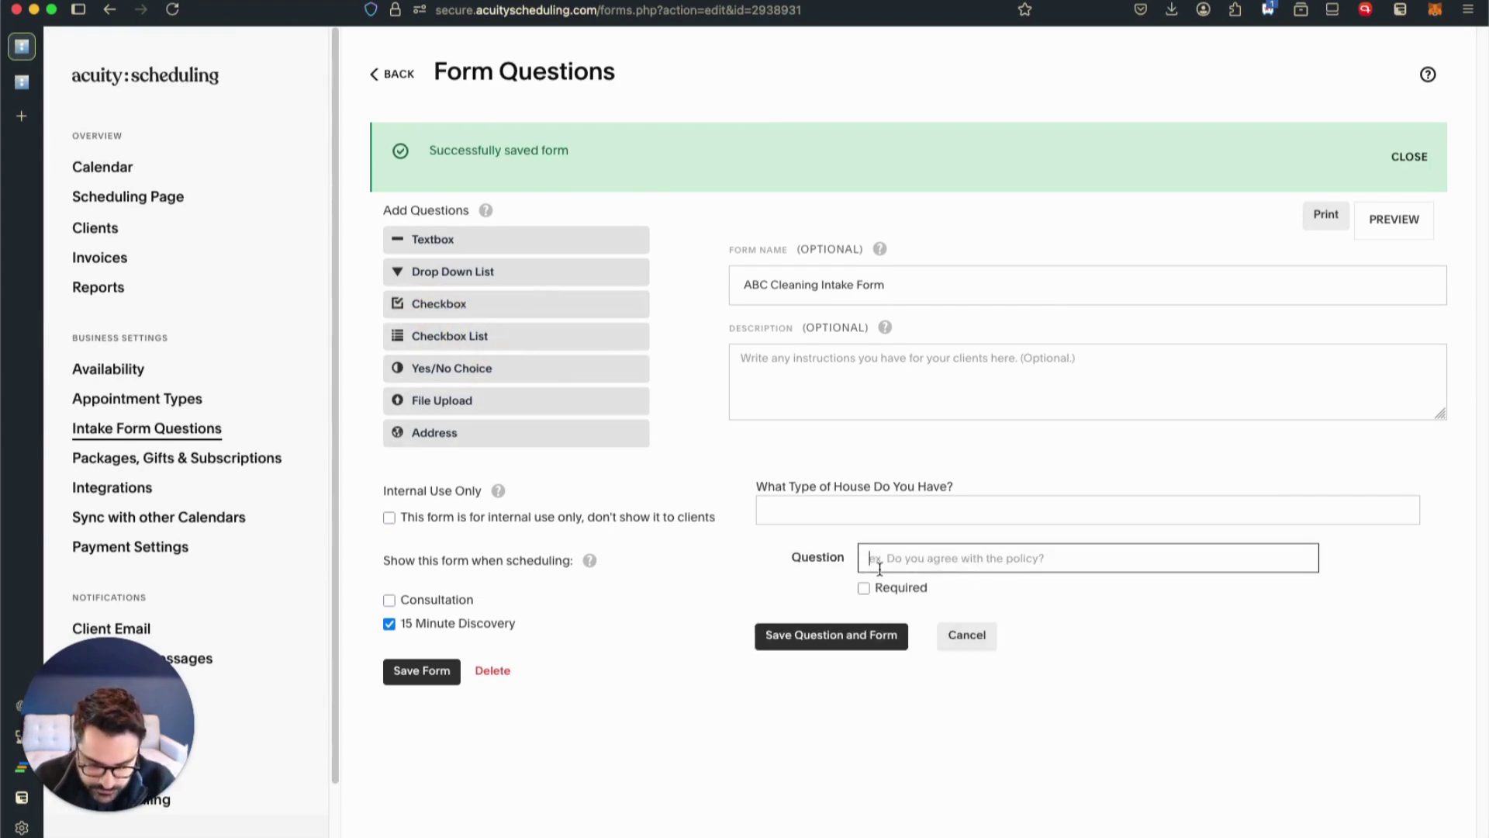
{"action": "type", "text": "Do you have any p"}
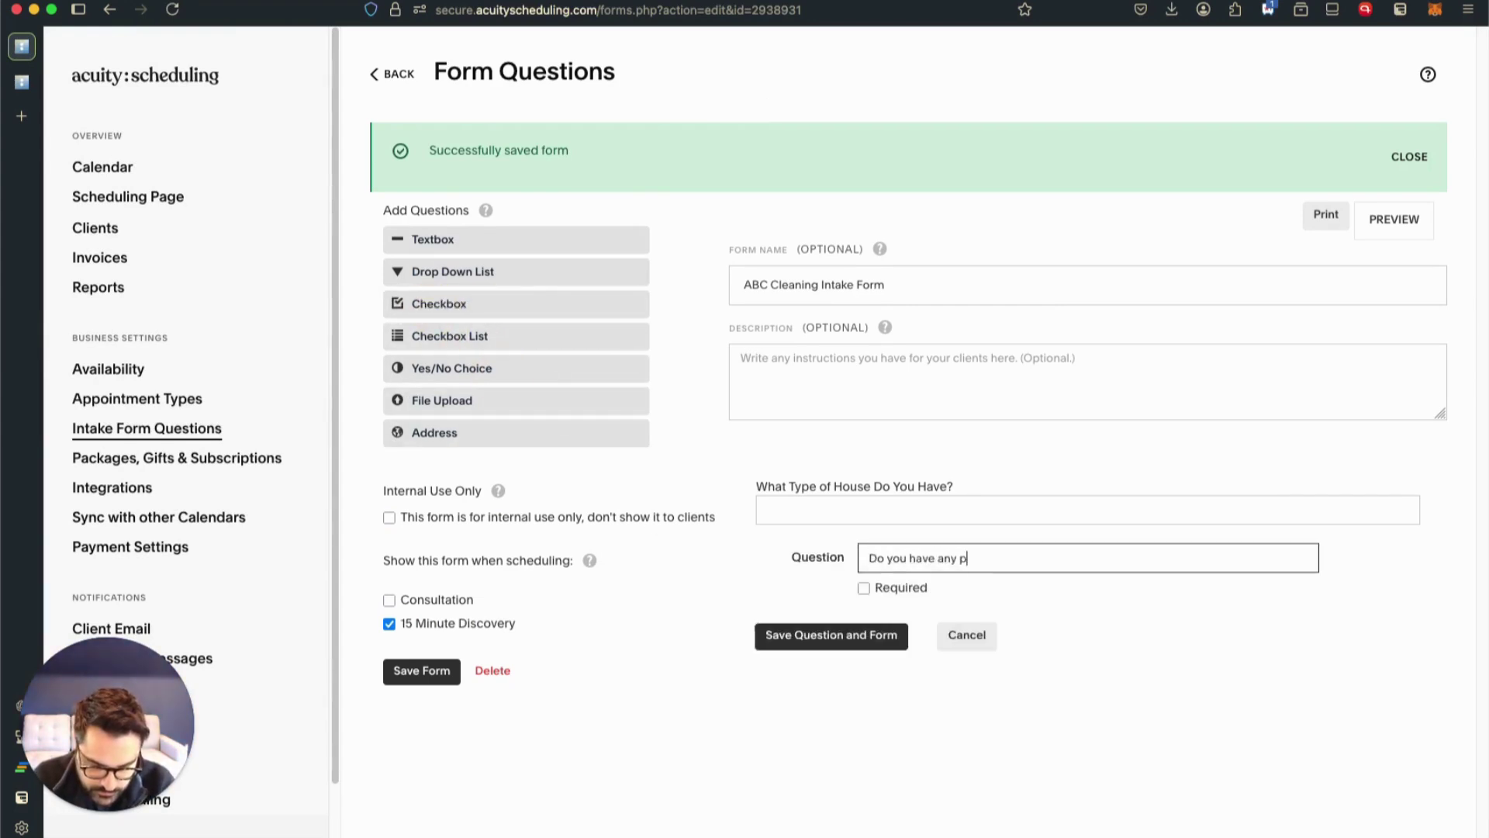
{"action": "type", "text": "ets?"}
{"action": "left_click", "coordinate": [813, 642]}
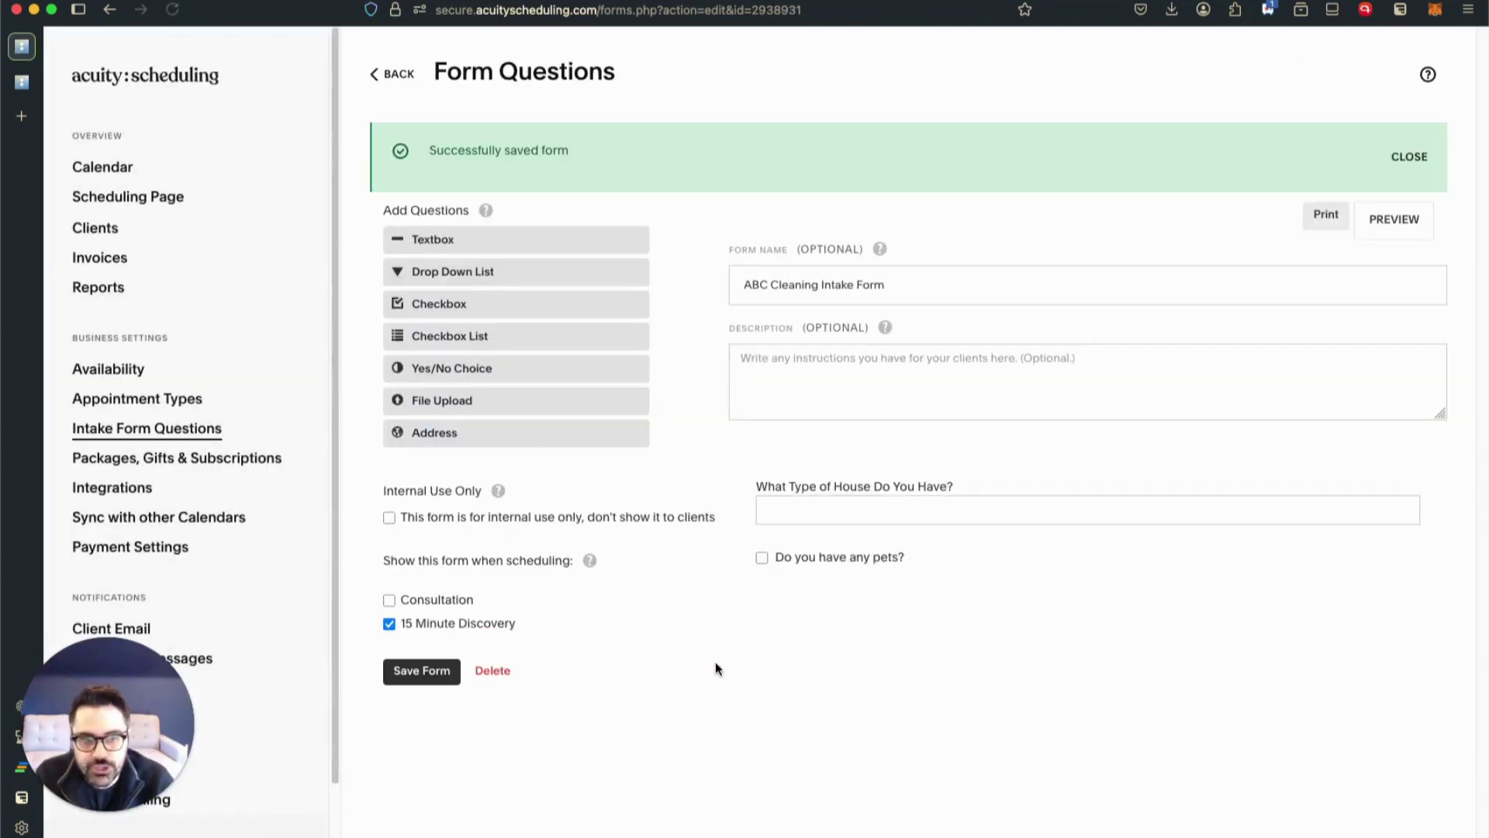
{"action": "left_click", "coordinate": [1394, 220]}
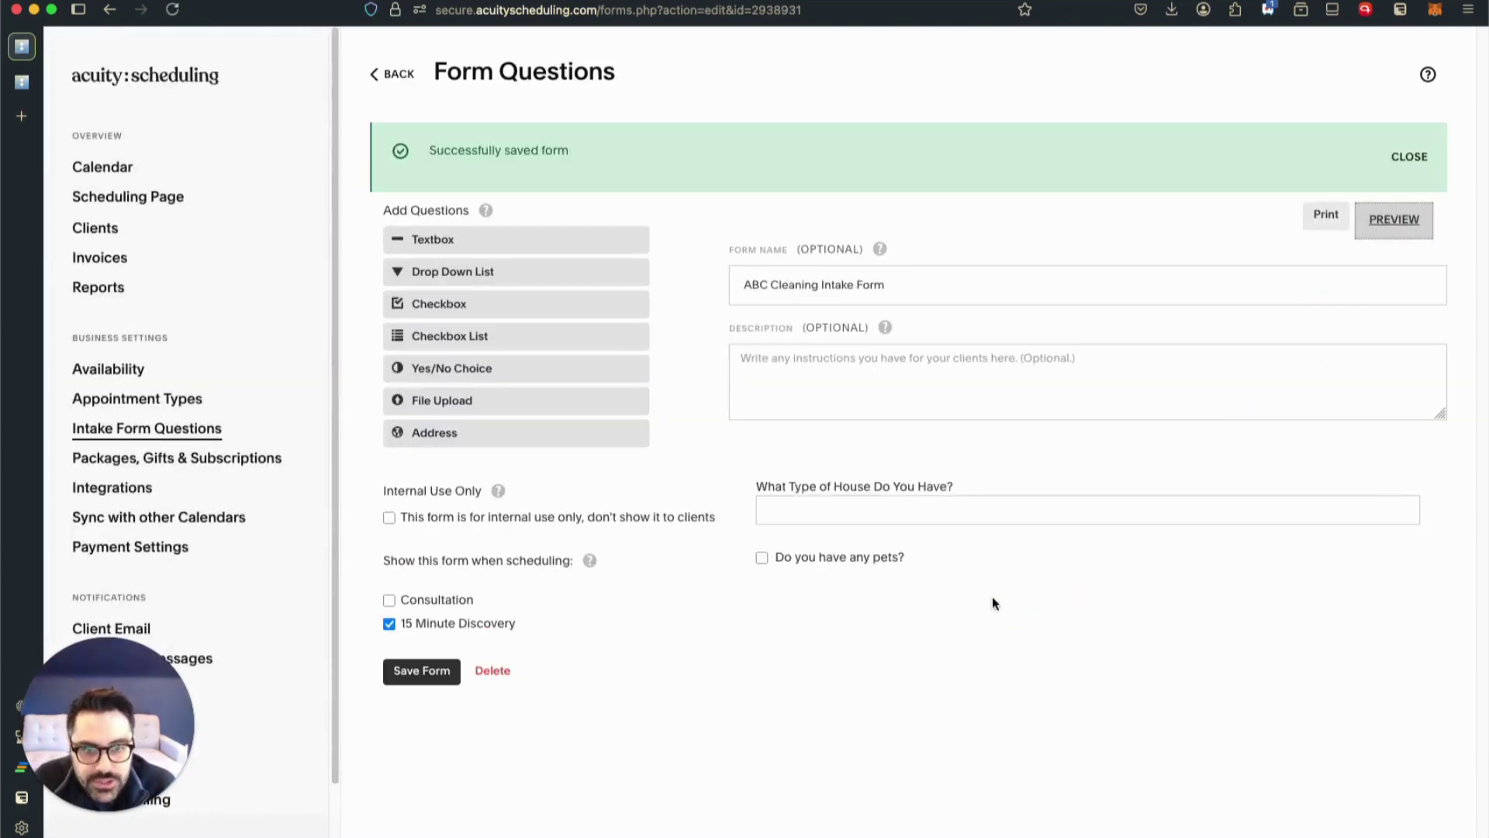
{"action": "left_click", "coordinate": [1394, 220]}
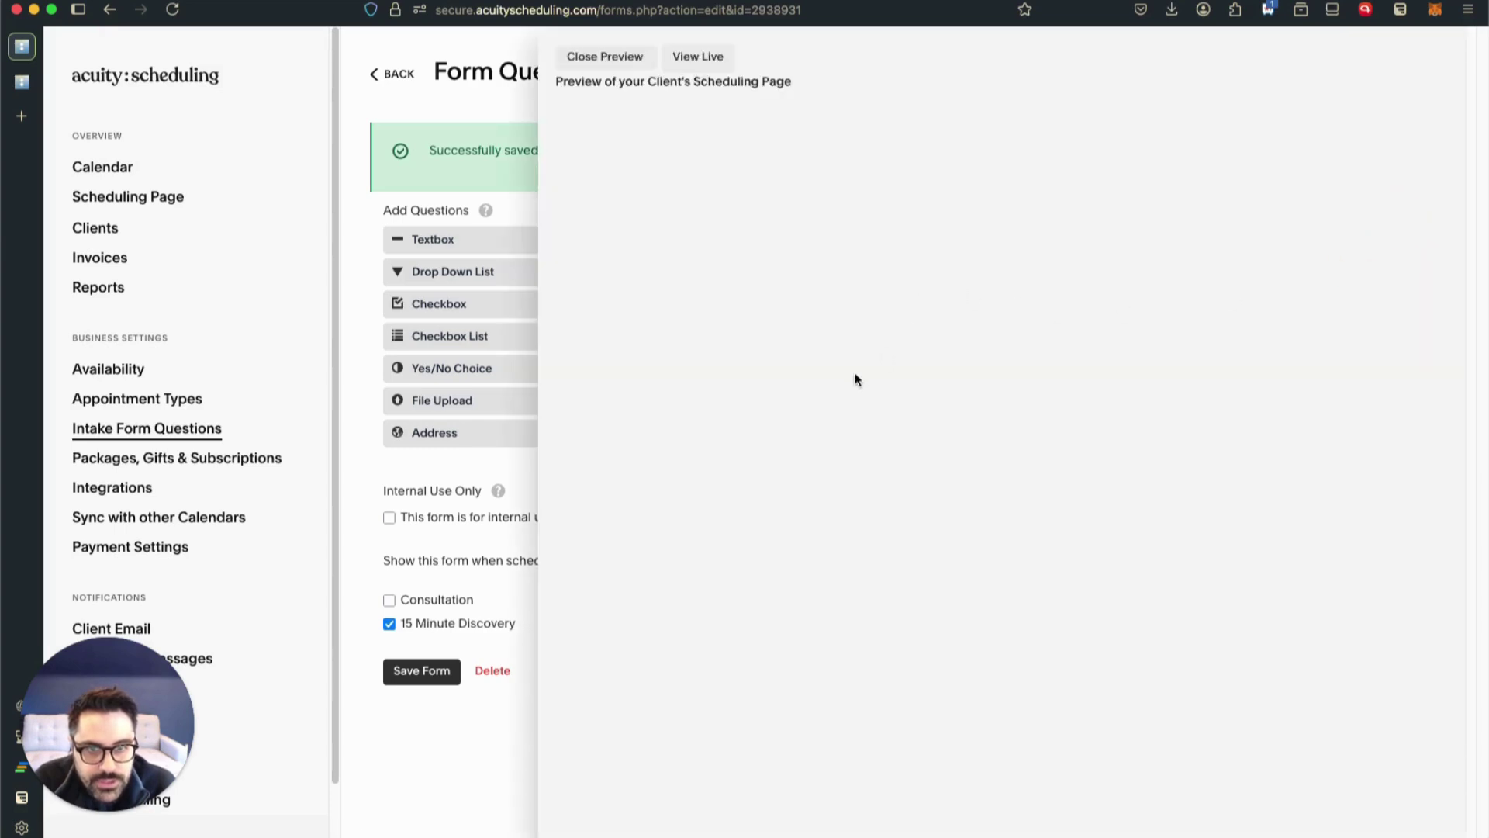
Open the live client scheduling page, start booking the 15 Minute Discovery appointment, and return to the form editor without booking
{"action": "left_click", "coordinate": [672, 62]}
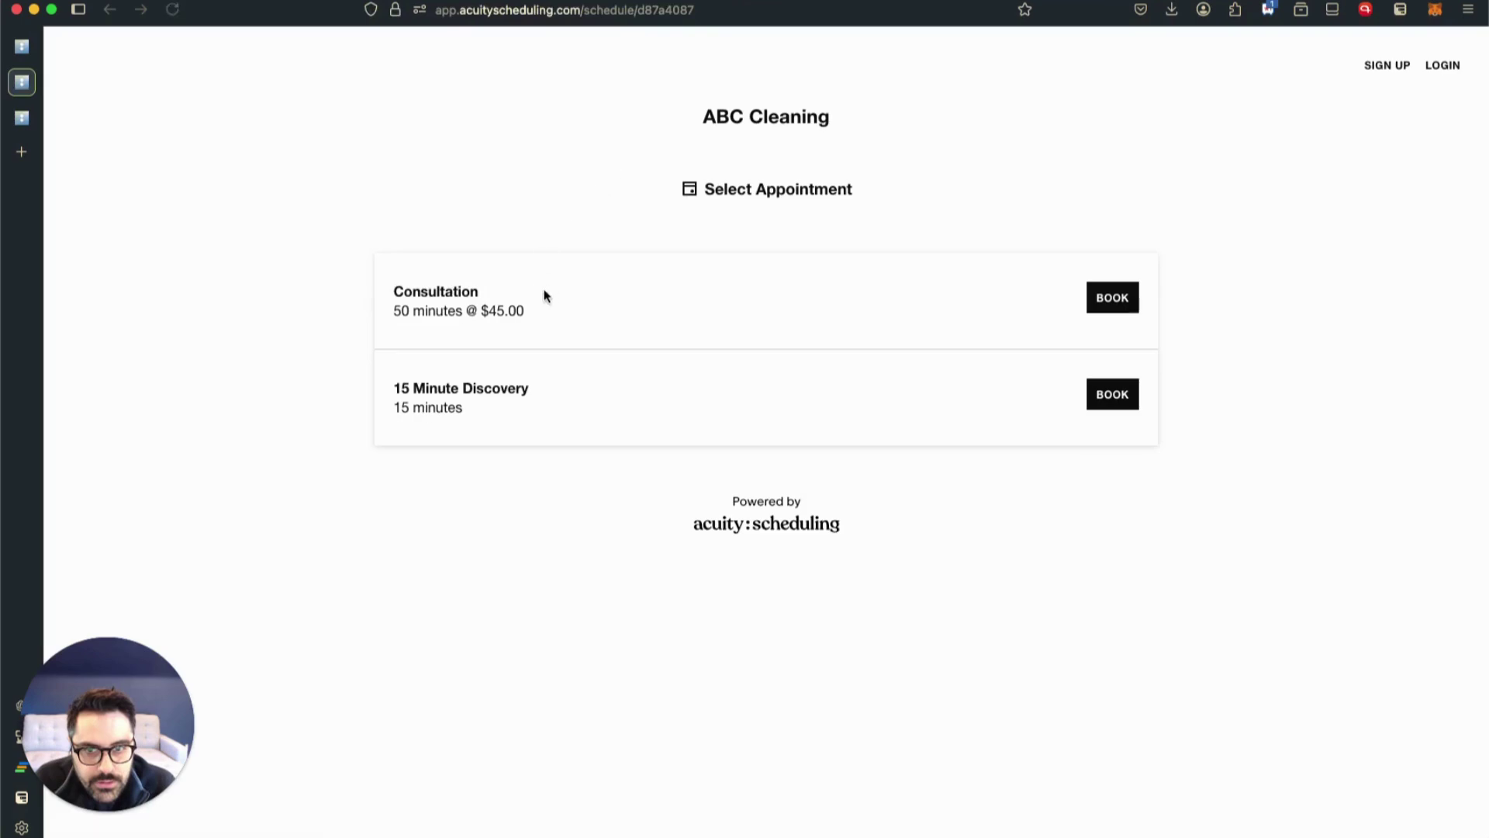
{"action": "left_click", "coordinate": [466, 404]}
{"action": "left_click", "coordinate": [1138, 395]}
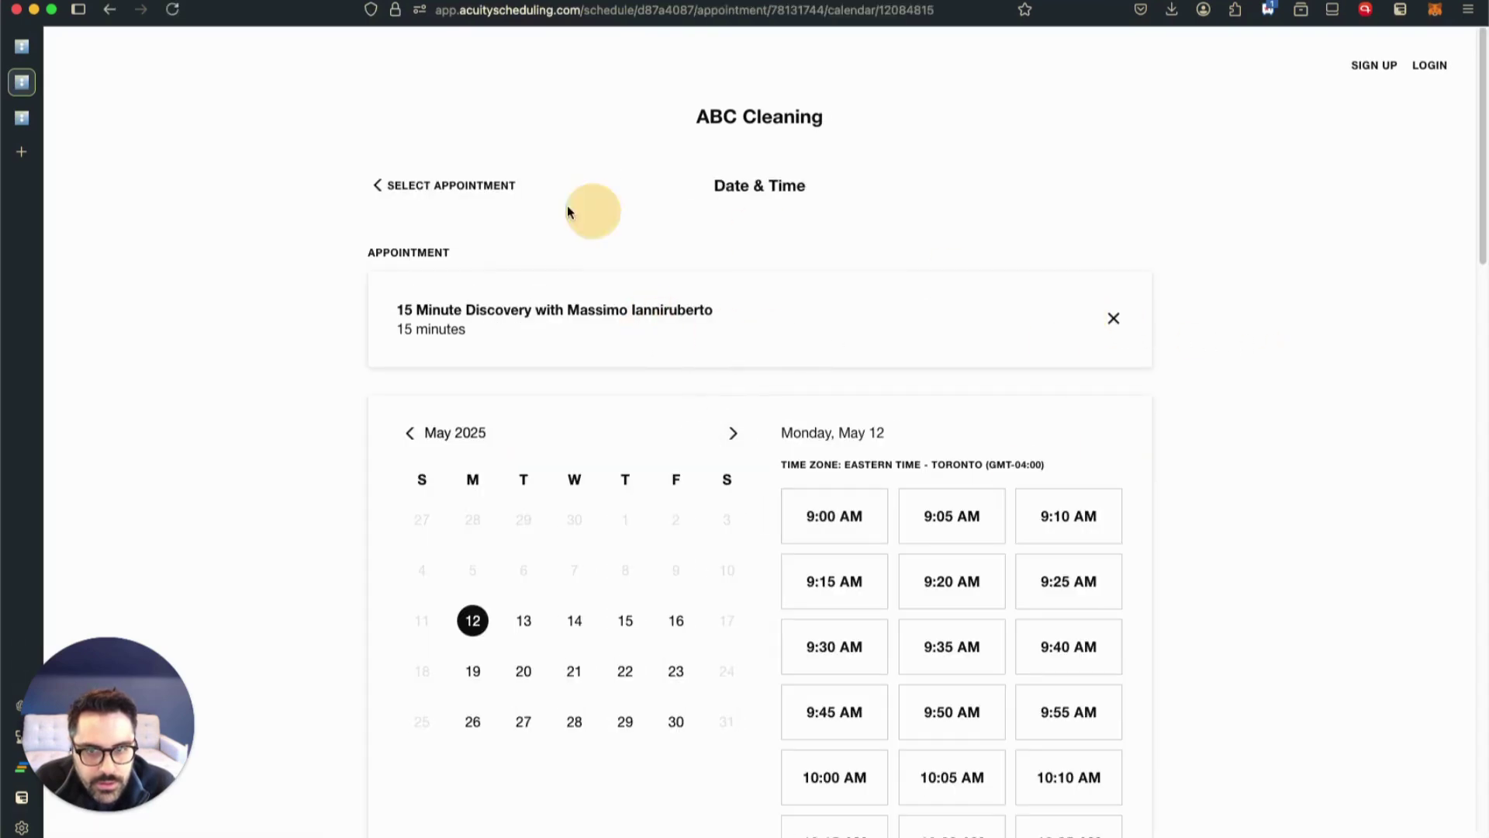
{"action": "left_click", "coordinate": [418, 185]}
{"action": "left_click", "coordinate": [22, 46]}
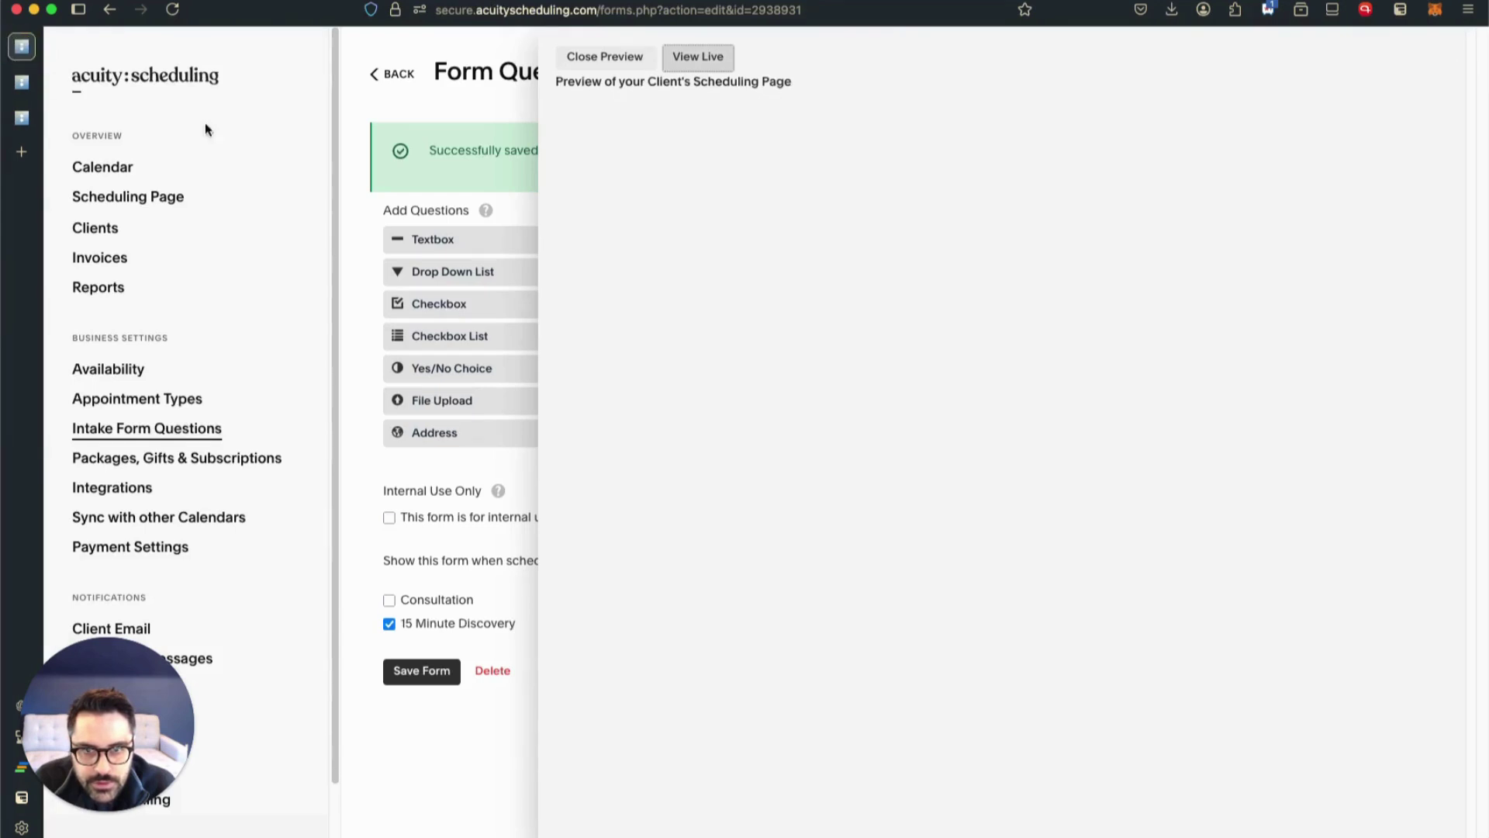
Save the ABC Cleaning Intake Form again, and check its client preview
{"action": "left_click", "coordinate": [641, 62]}
{"action": "left_click", "coordinate": [419, 677]}
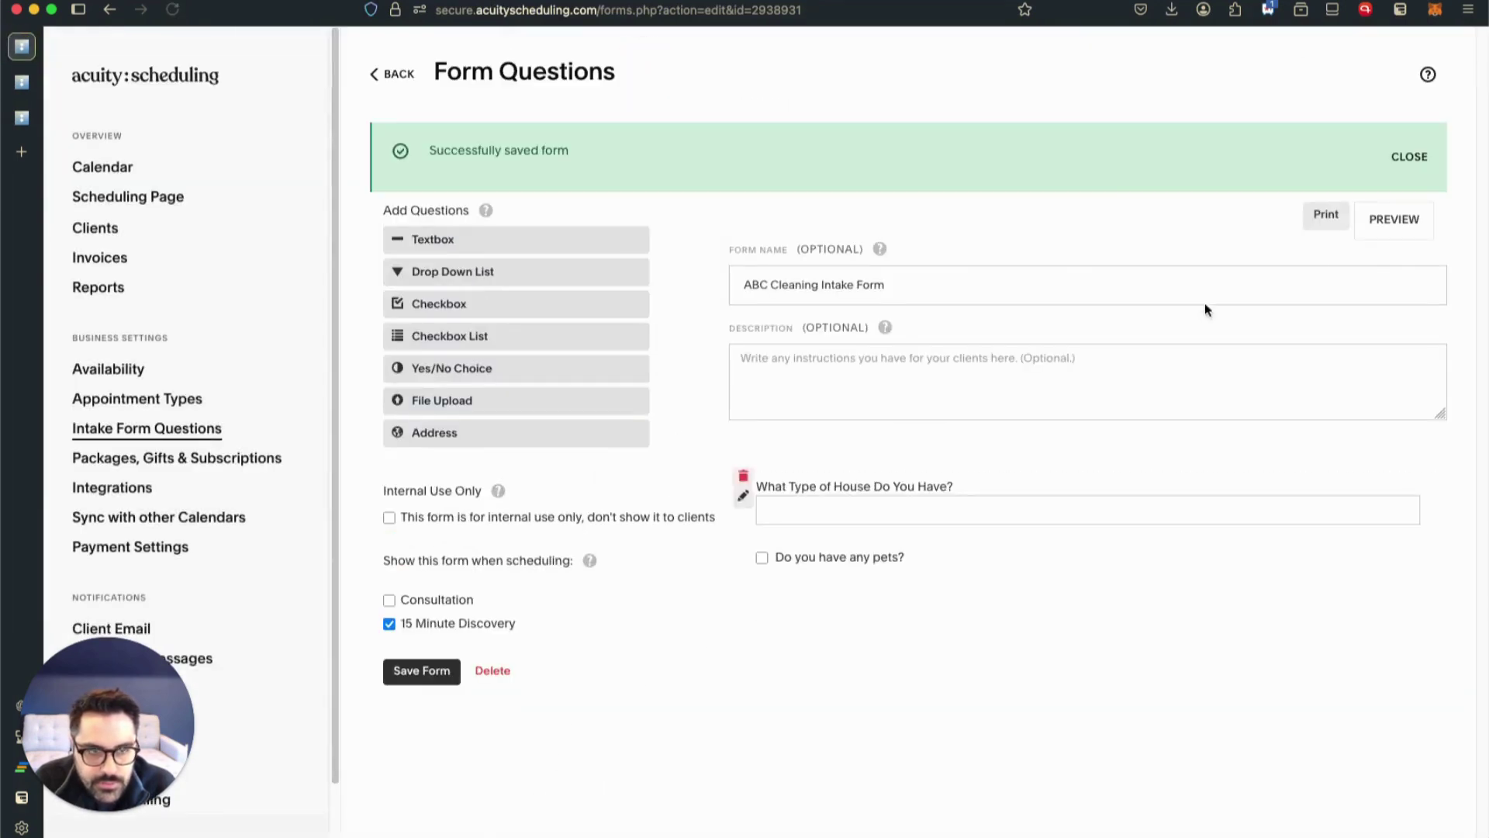
{"action": "left_click", "coordinate": [1394, 220]}
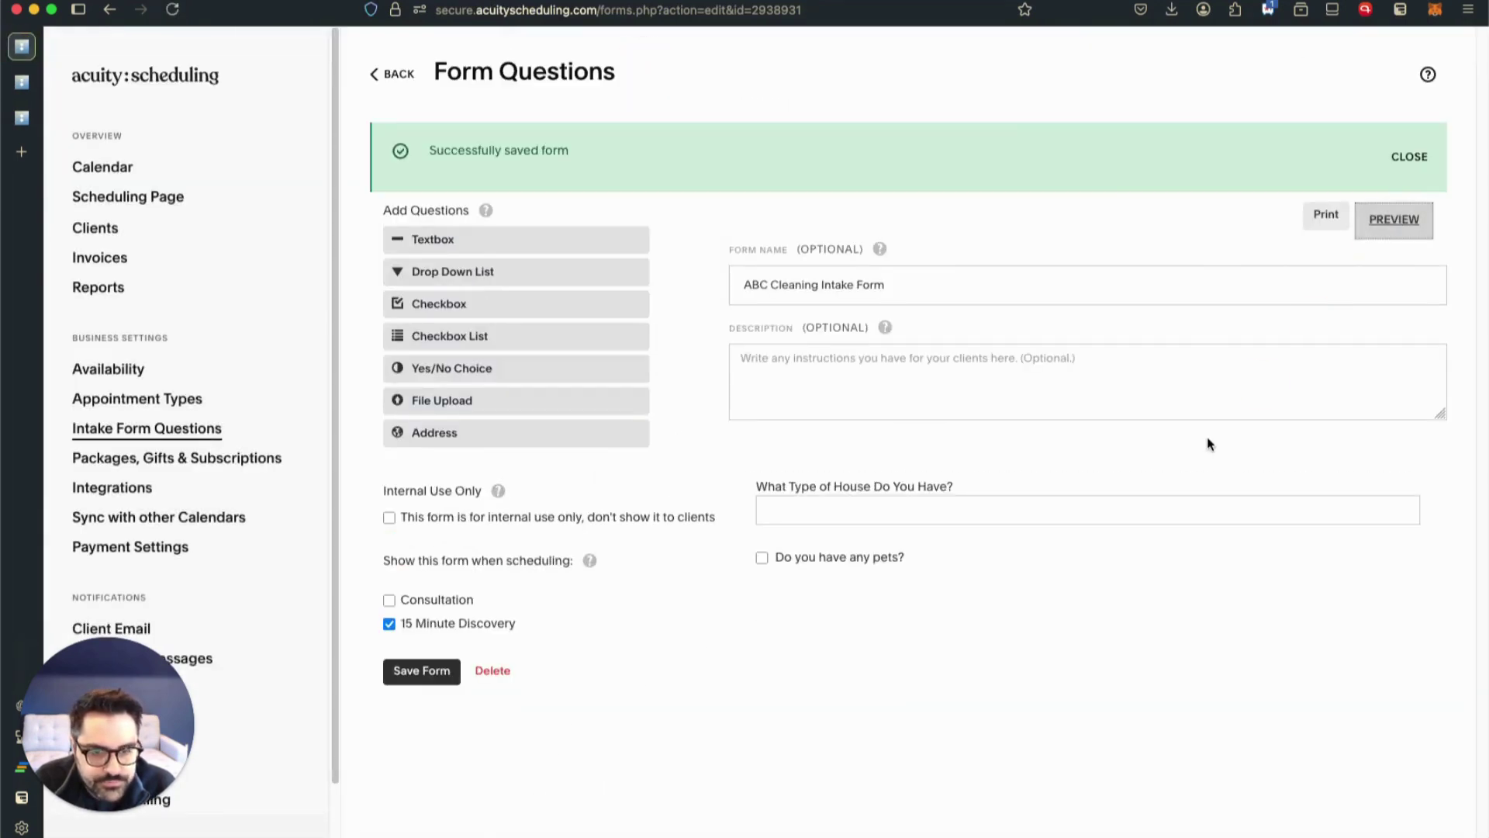
{"action": "left_click", "coordinate": [1394, 225]}
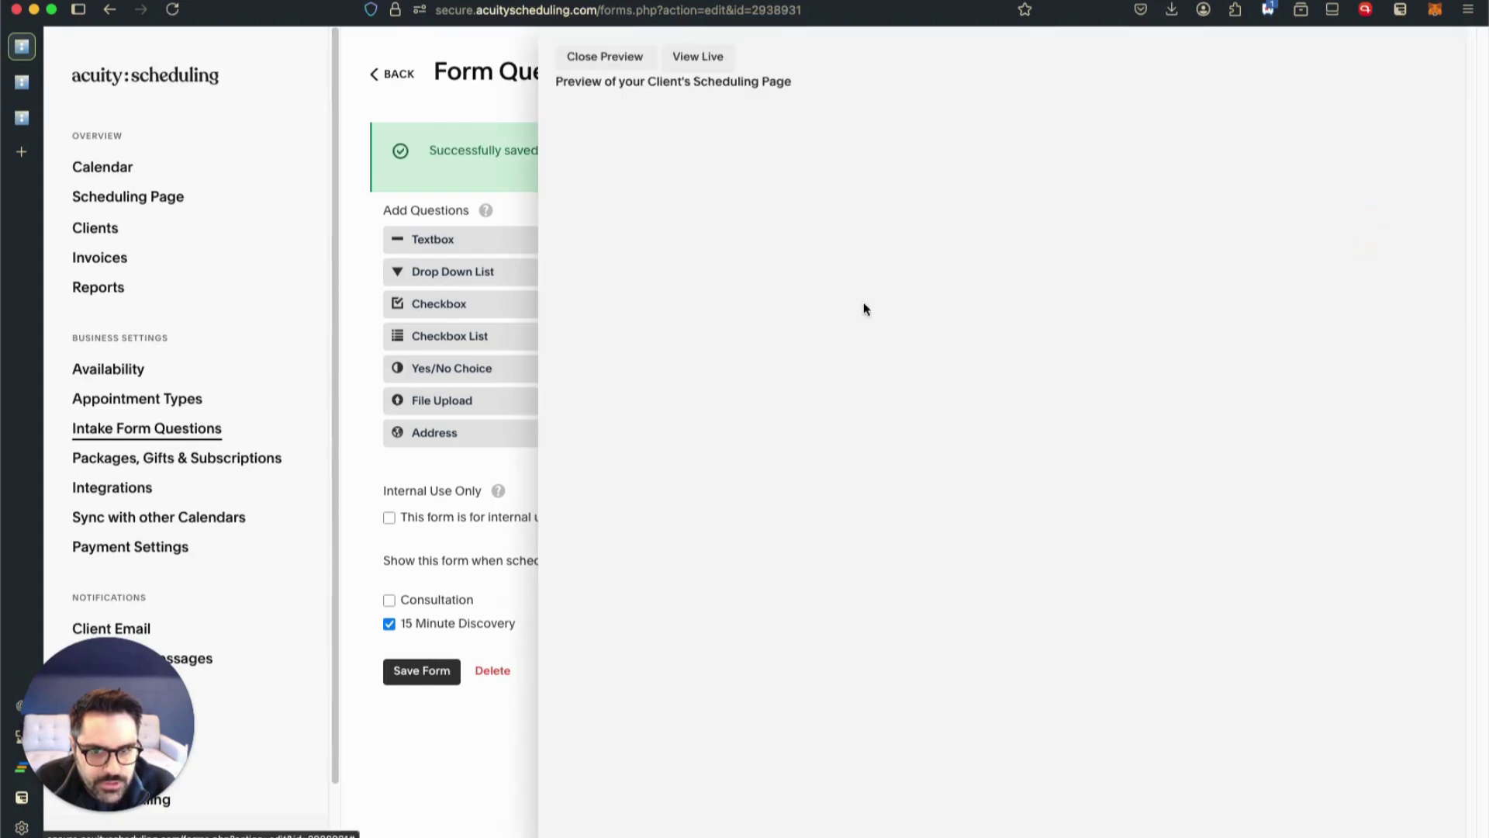
{"action": "left_click", "coordinate": [616, 58]}
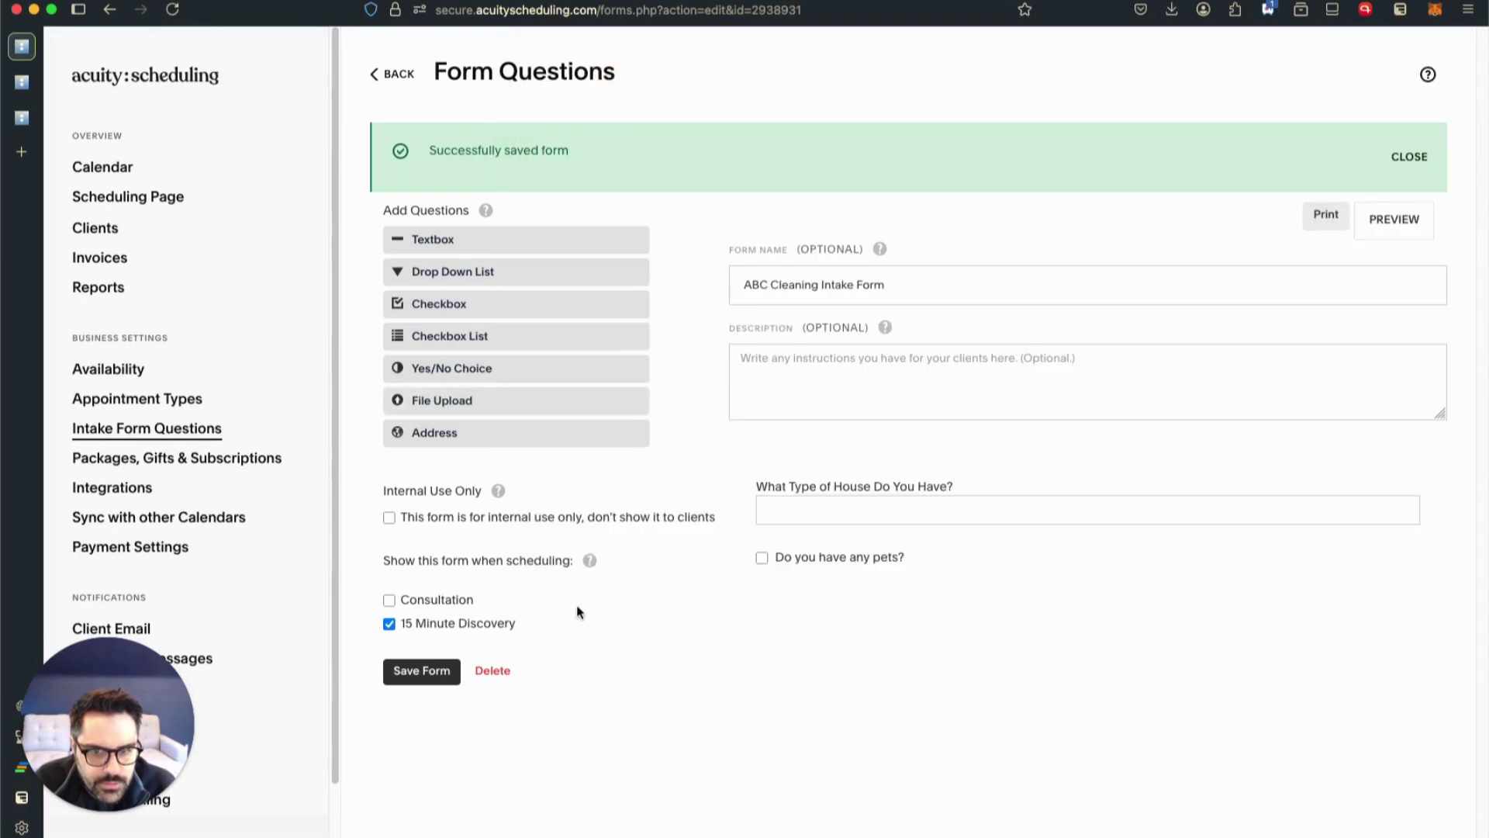
Show the intake form for the Consultation appointment type as well, save the form, and check its client preview
{"action": "left_click", "coordinate": [431, 602]}
{"action": "left_click", "coordinate": [422, 669]}
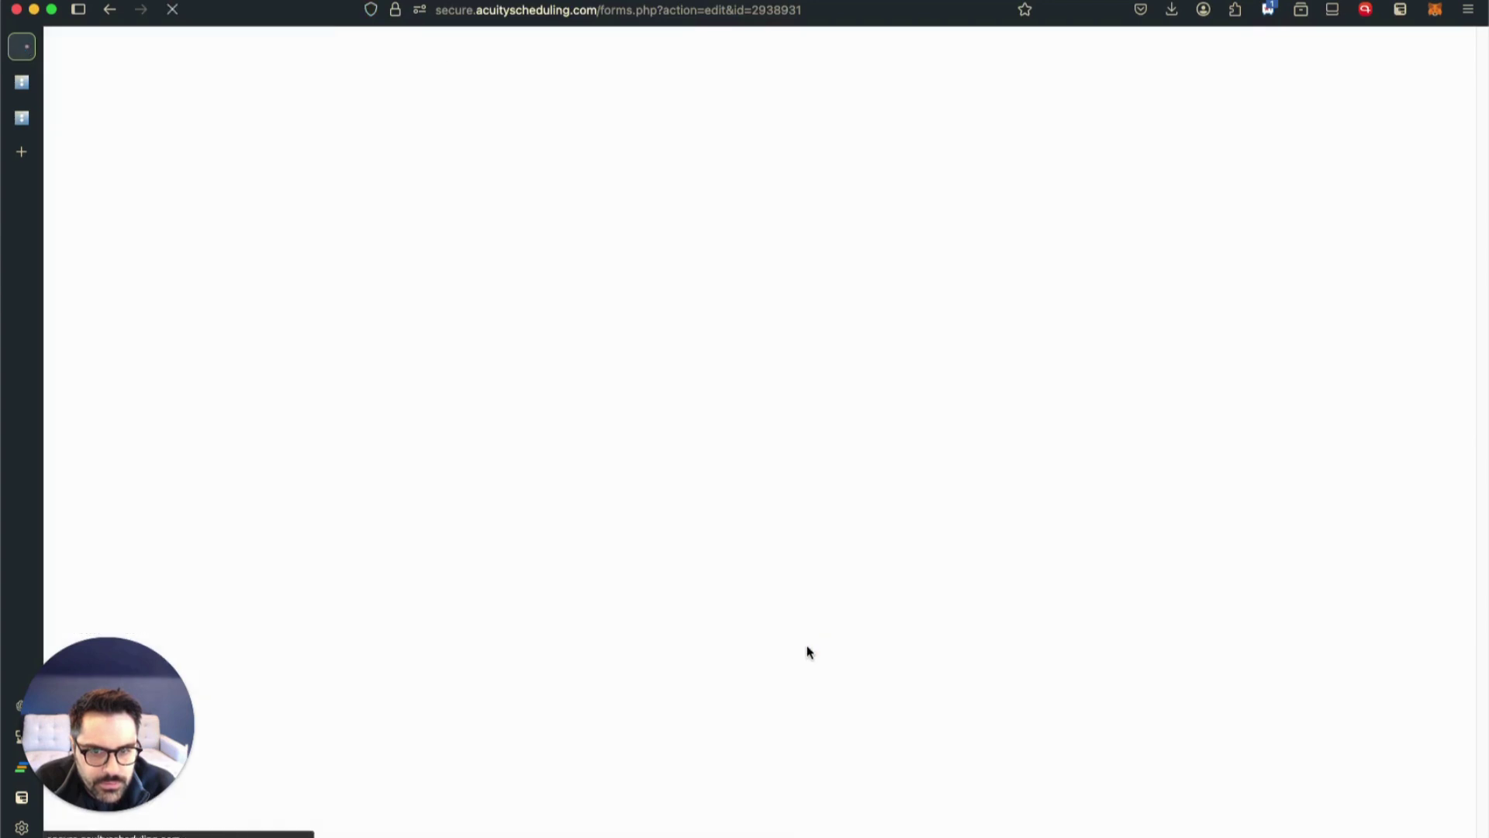
{"action": "left_click", "coordinate": [1390, 222]}
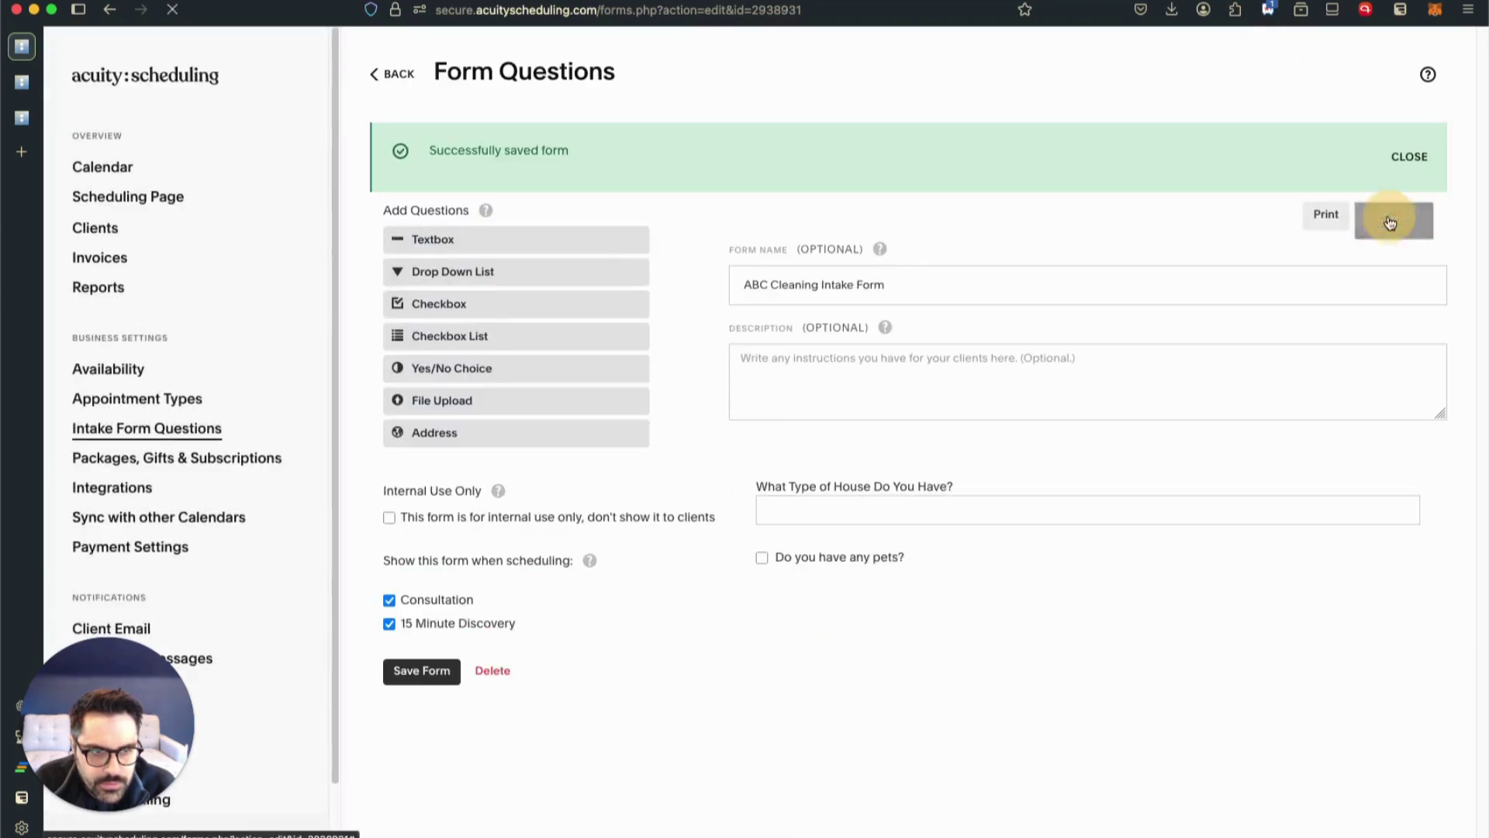
{"action": "left_click", "coordinate": [1392, 222]}
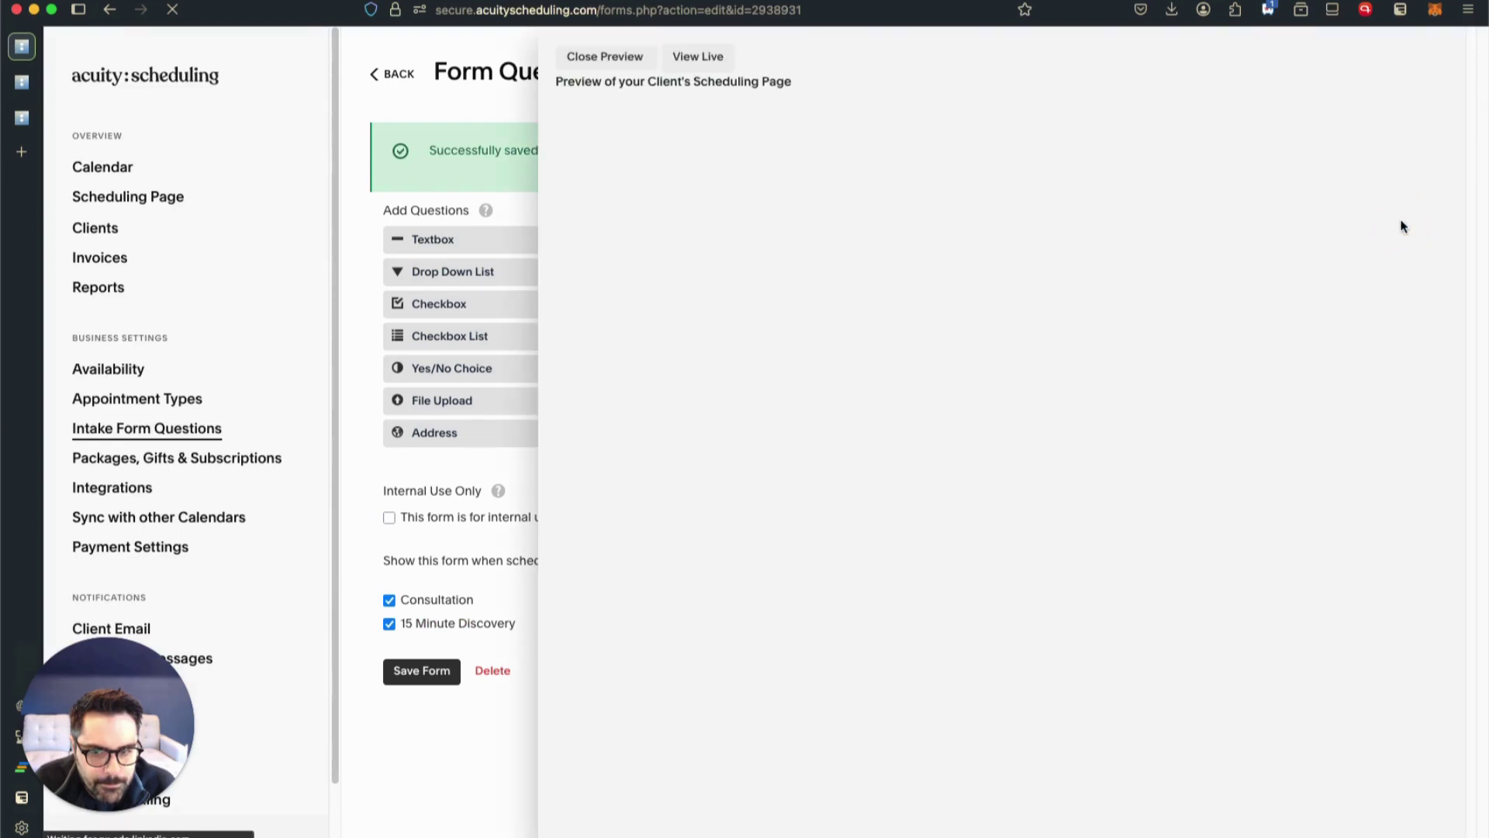
{"action": "left_click", "coordinate": [619, 59]}
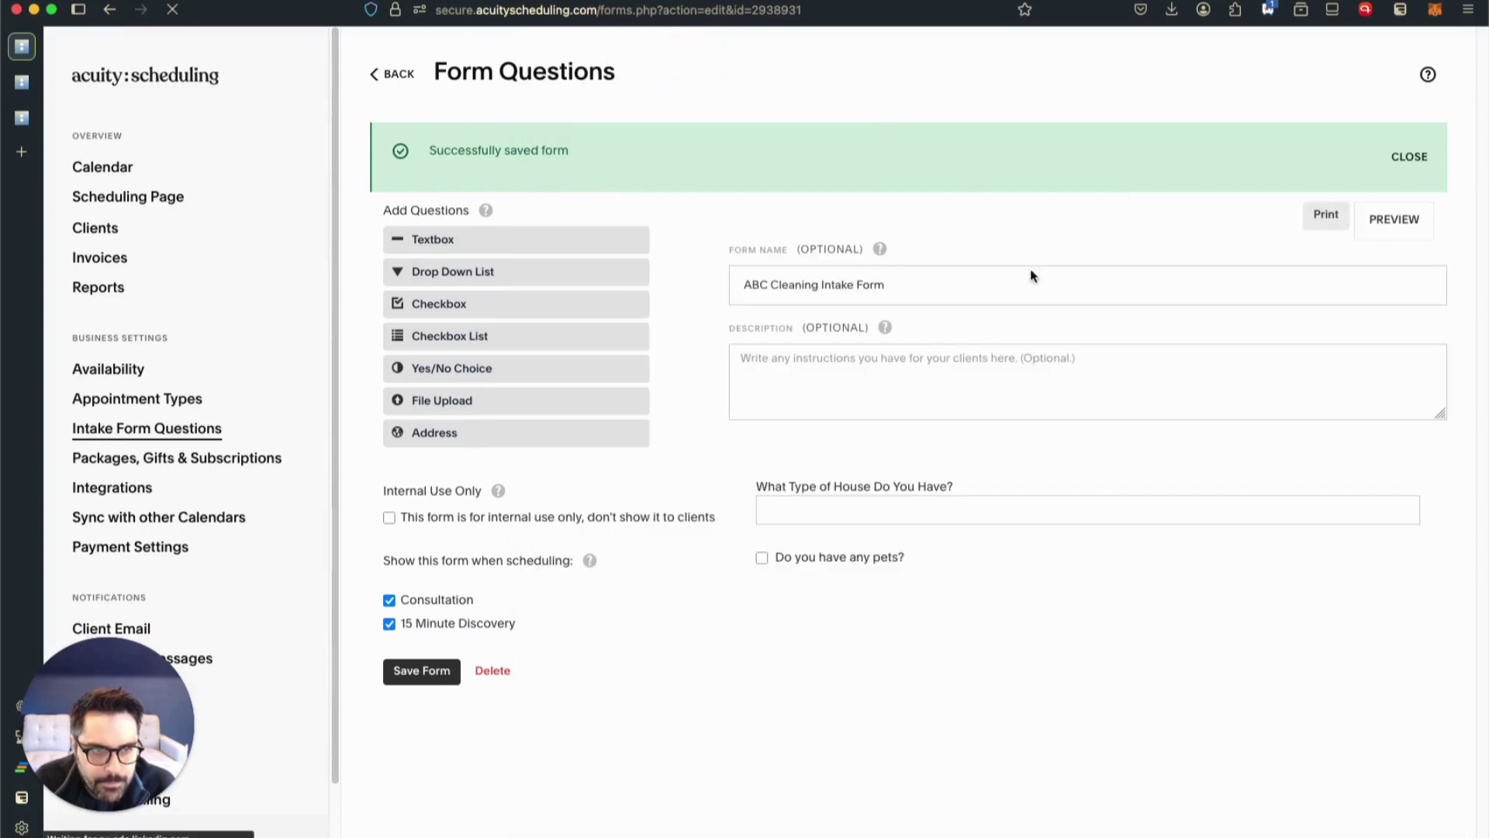
{"action": "mouse_move", "coordinate": [587, 561]}
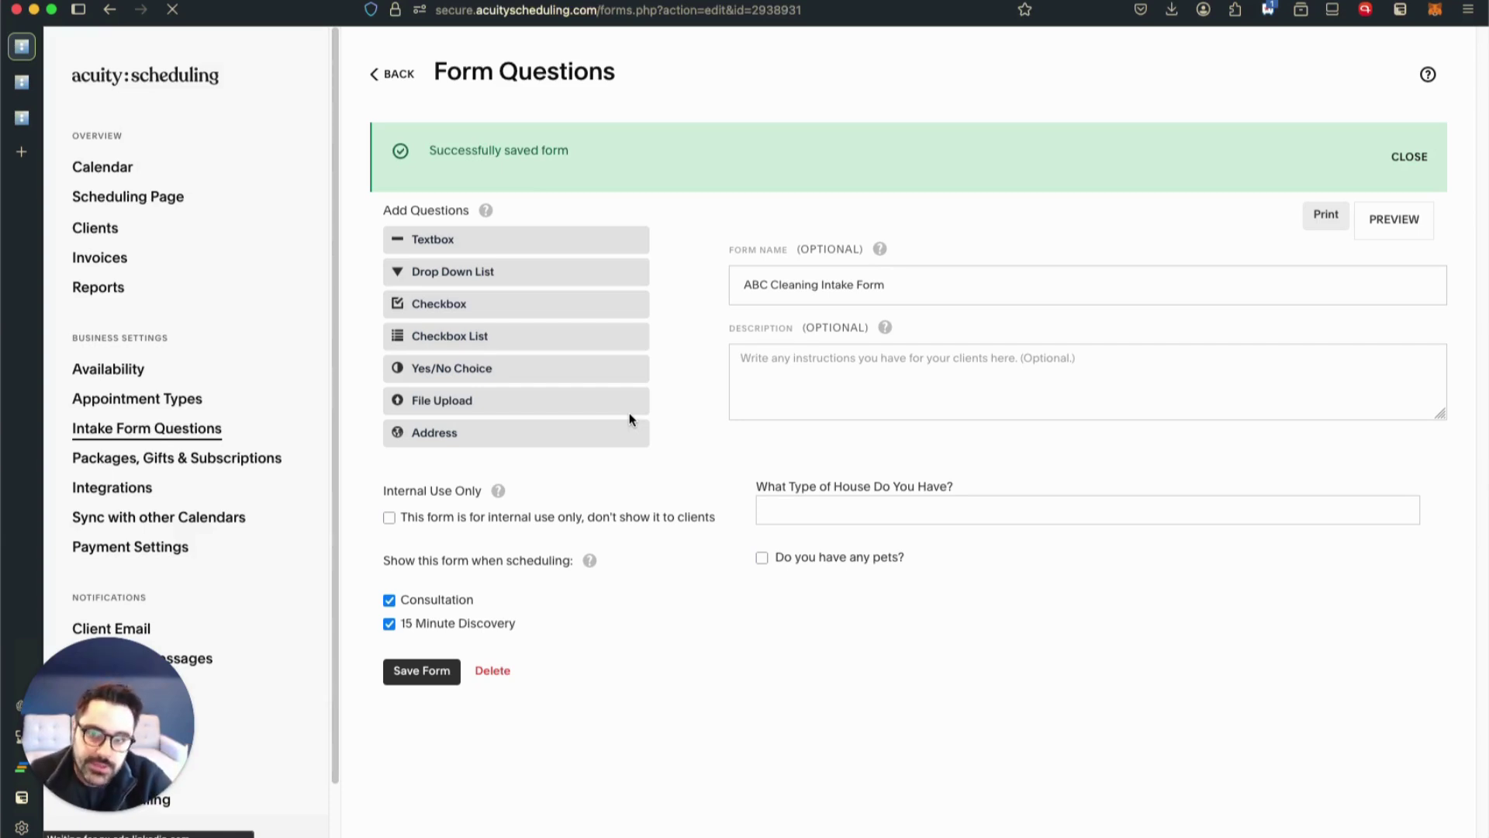
View the packages and gift cards setup page from the home page's suggested features, and return home
{"action": "left_click", "coordinate": [390, 75]}
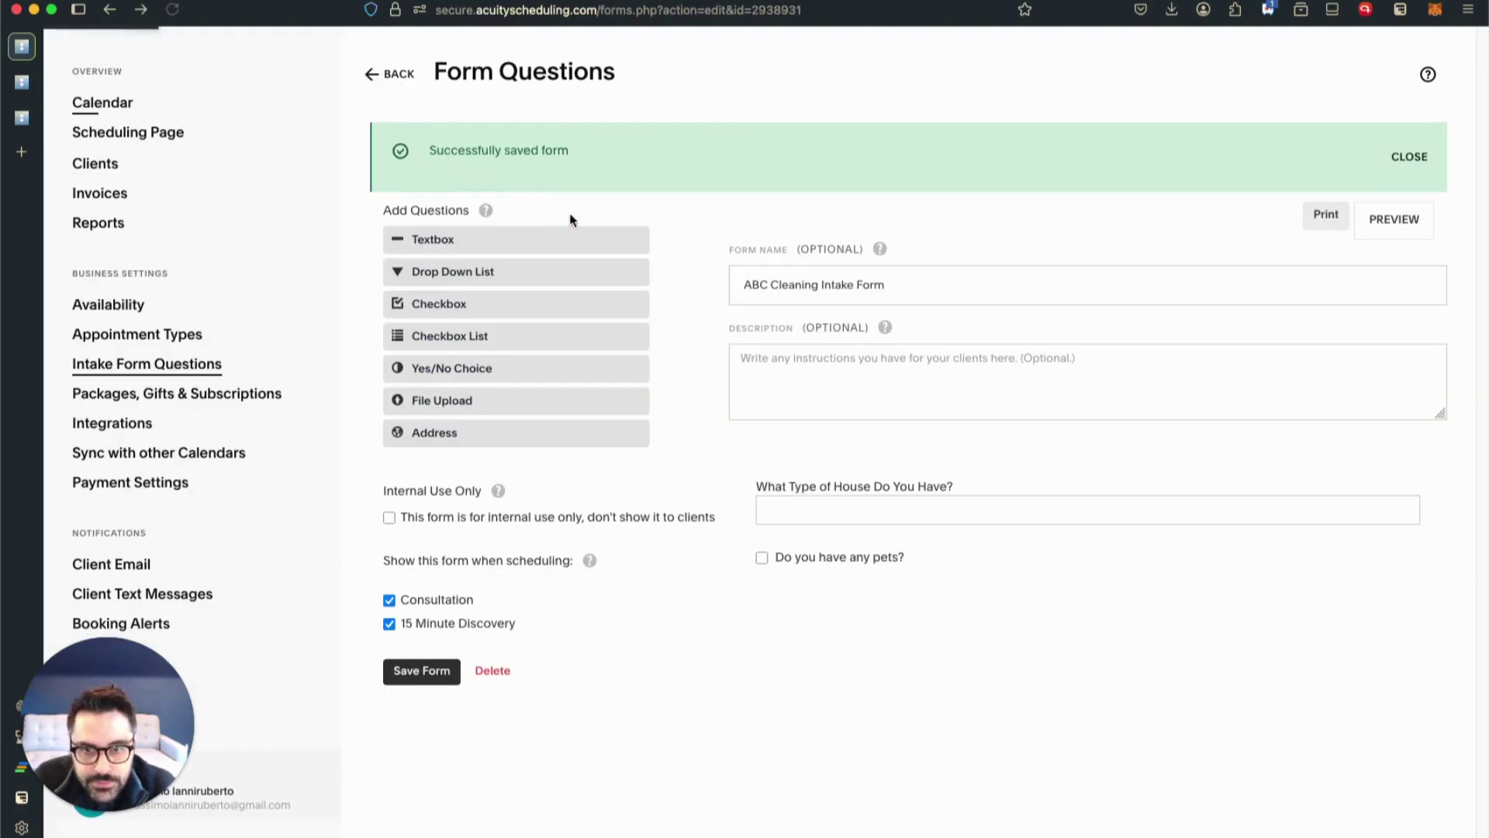
{"action": "key", "text": "super+Left"}
{"action": "key", "text": "super+Left"}
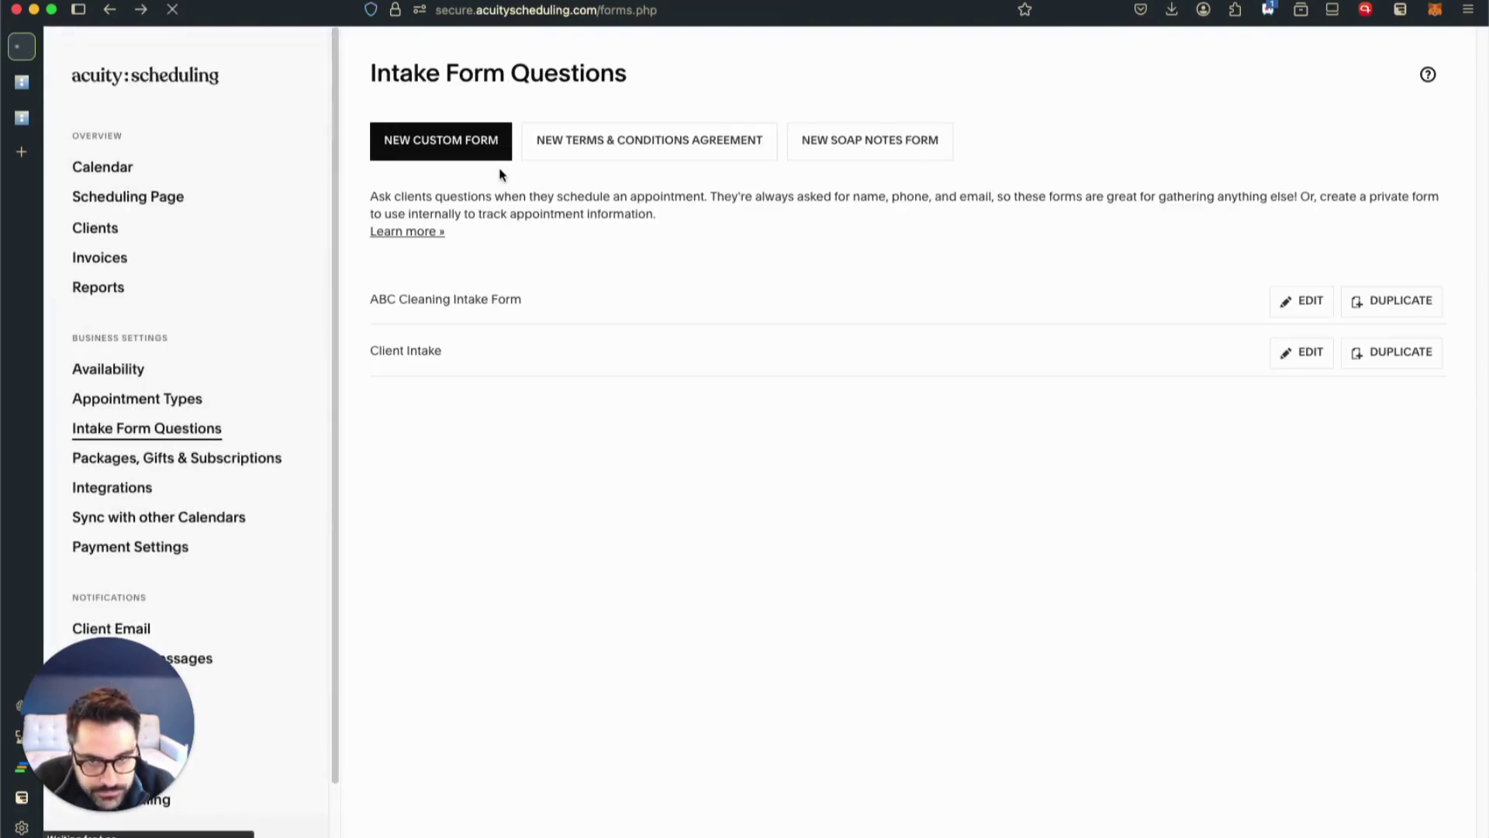
{"action": "key", "text": "super+Left"}
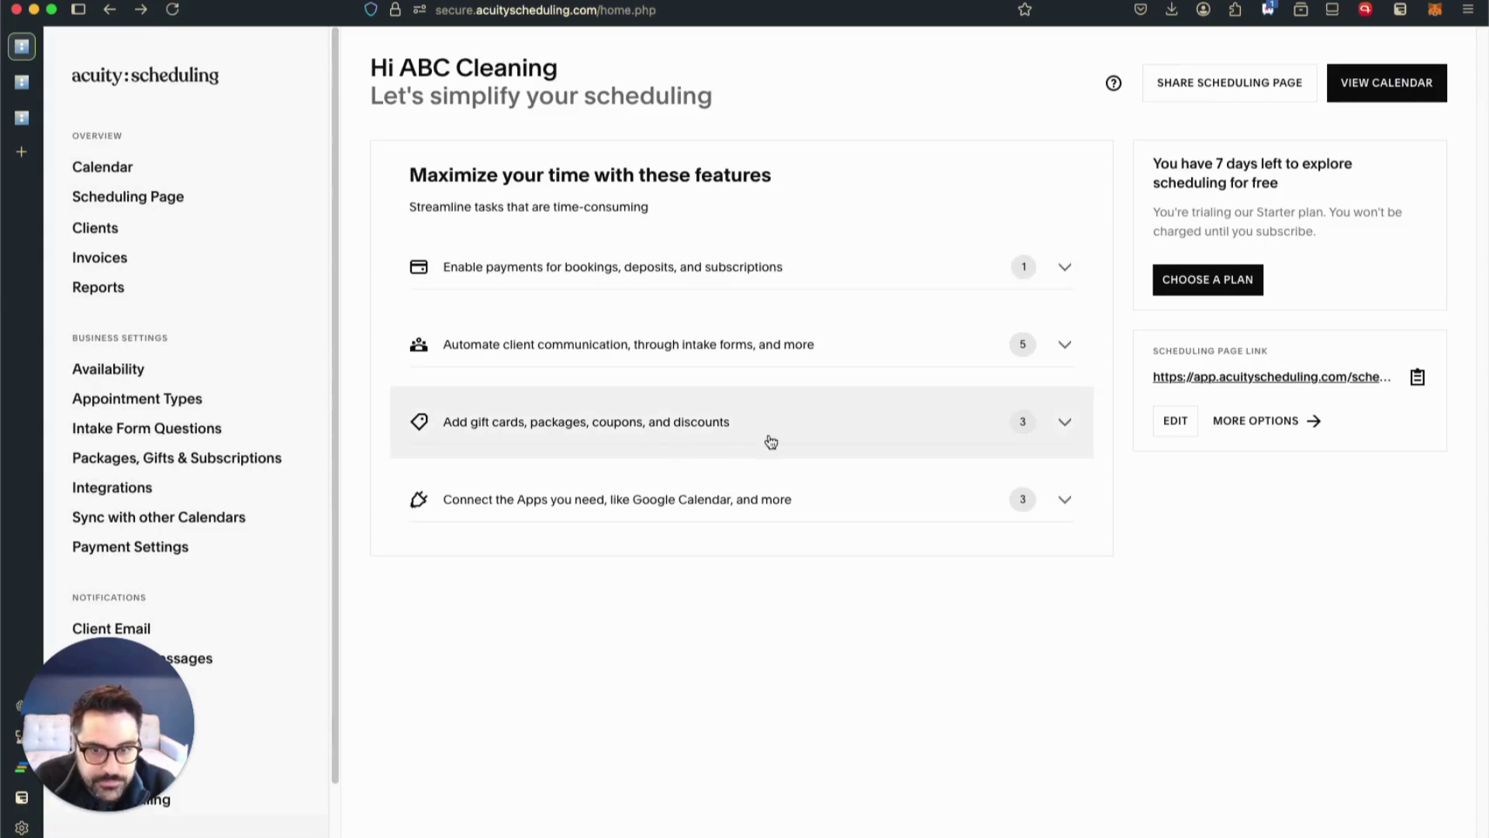
{"action": "left_click", "coordinate": [1060, 422]}
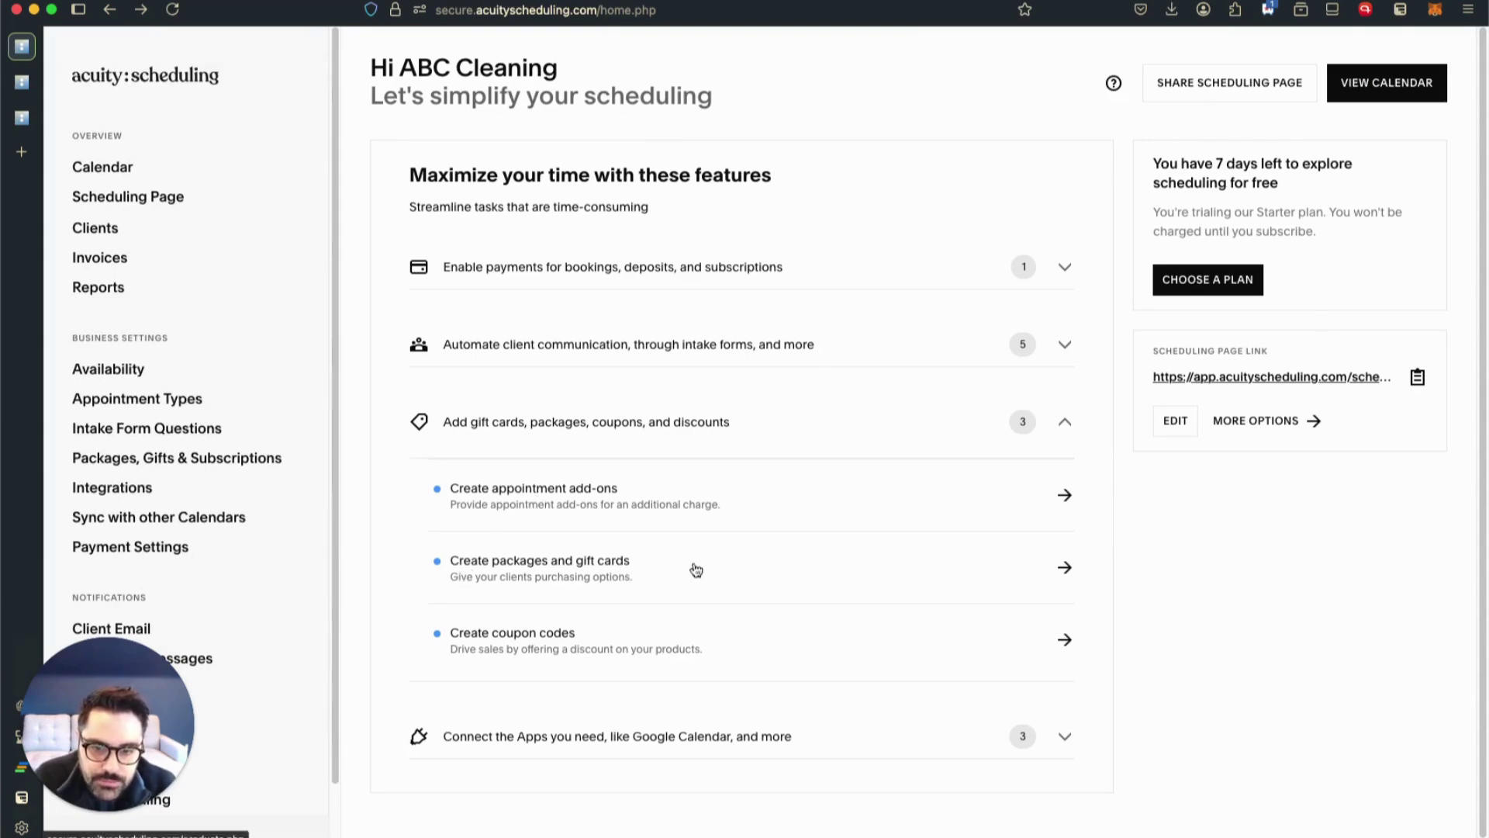
{"action": "left_click", "coordinate": [1064, 569]}
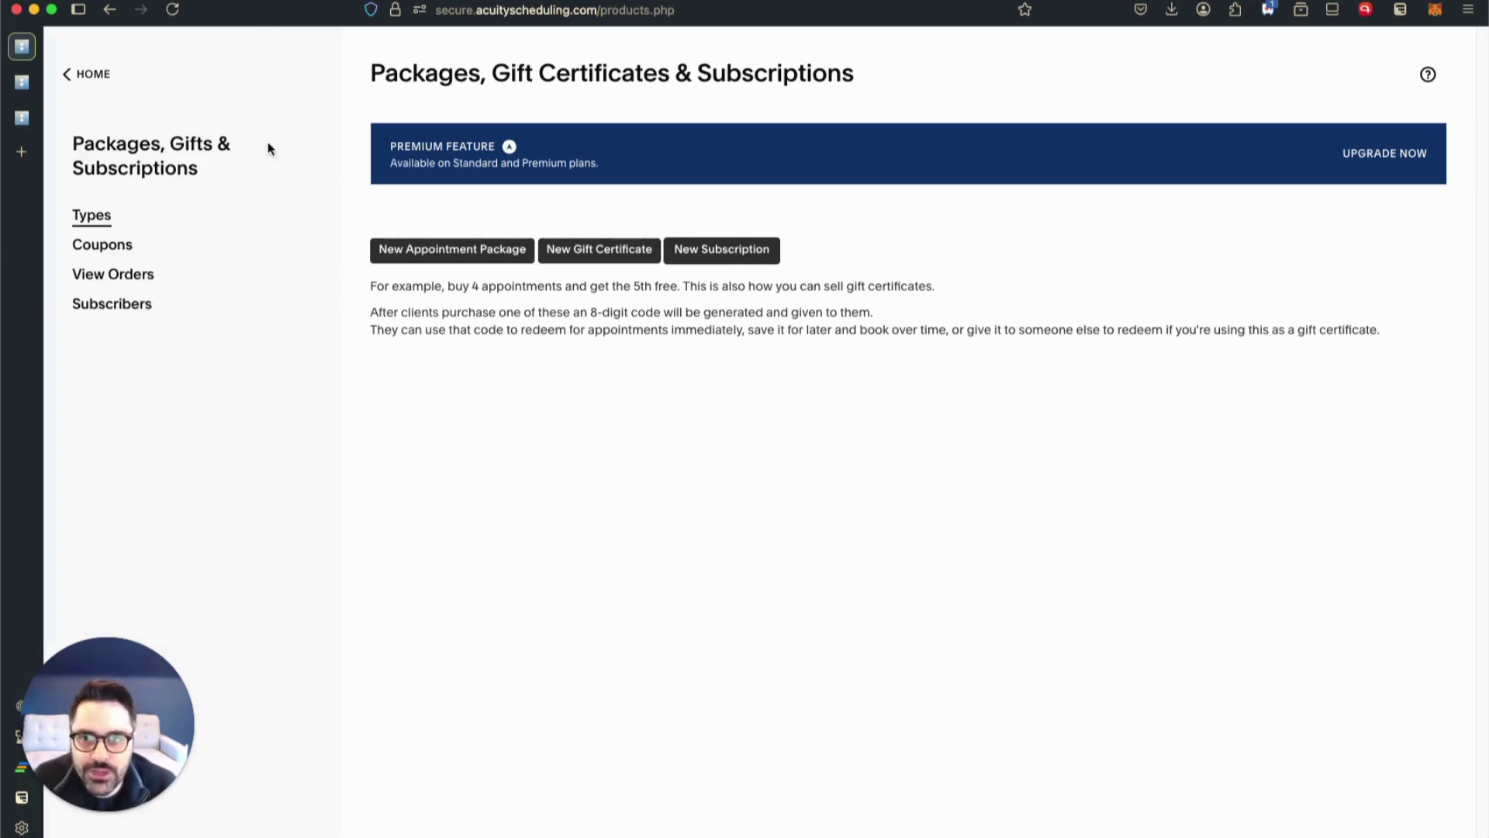
{"action": "left_click", "coordinate": [83, 73]}
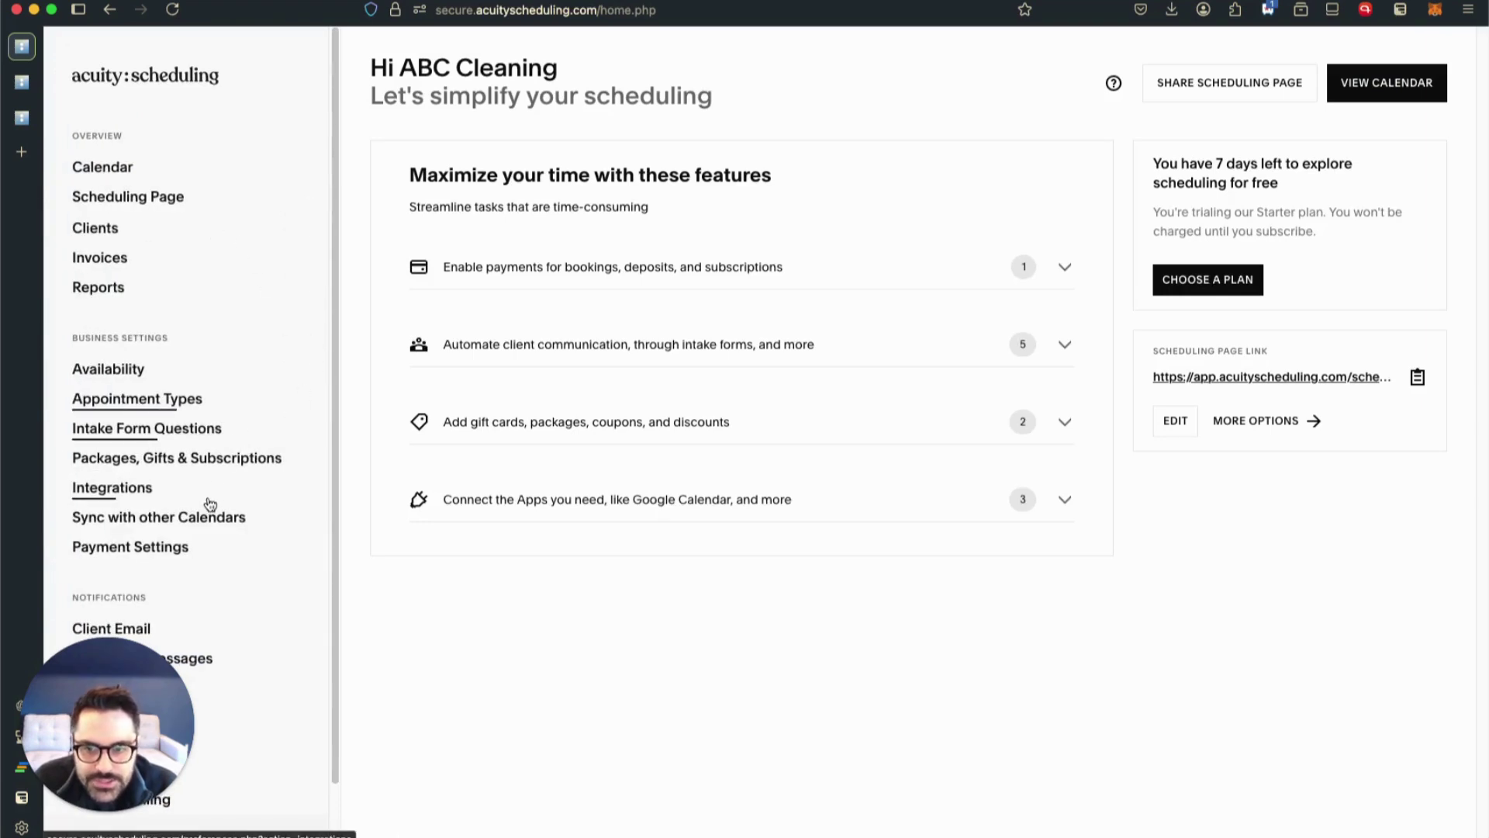
Review the available integrations from the featured apps through email marketing, video conferencing, CRM and payments down to Zapier
{"action": "left_click", "coordinate": [127, 488]}
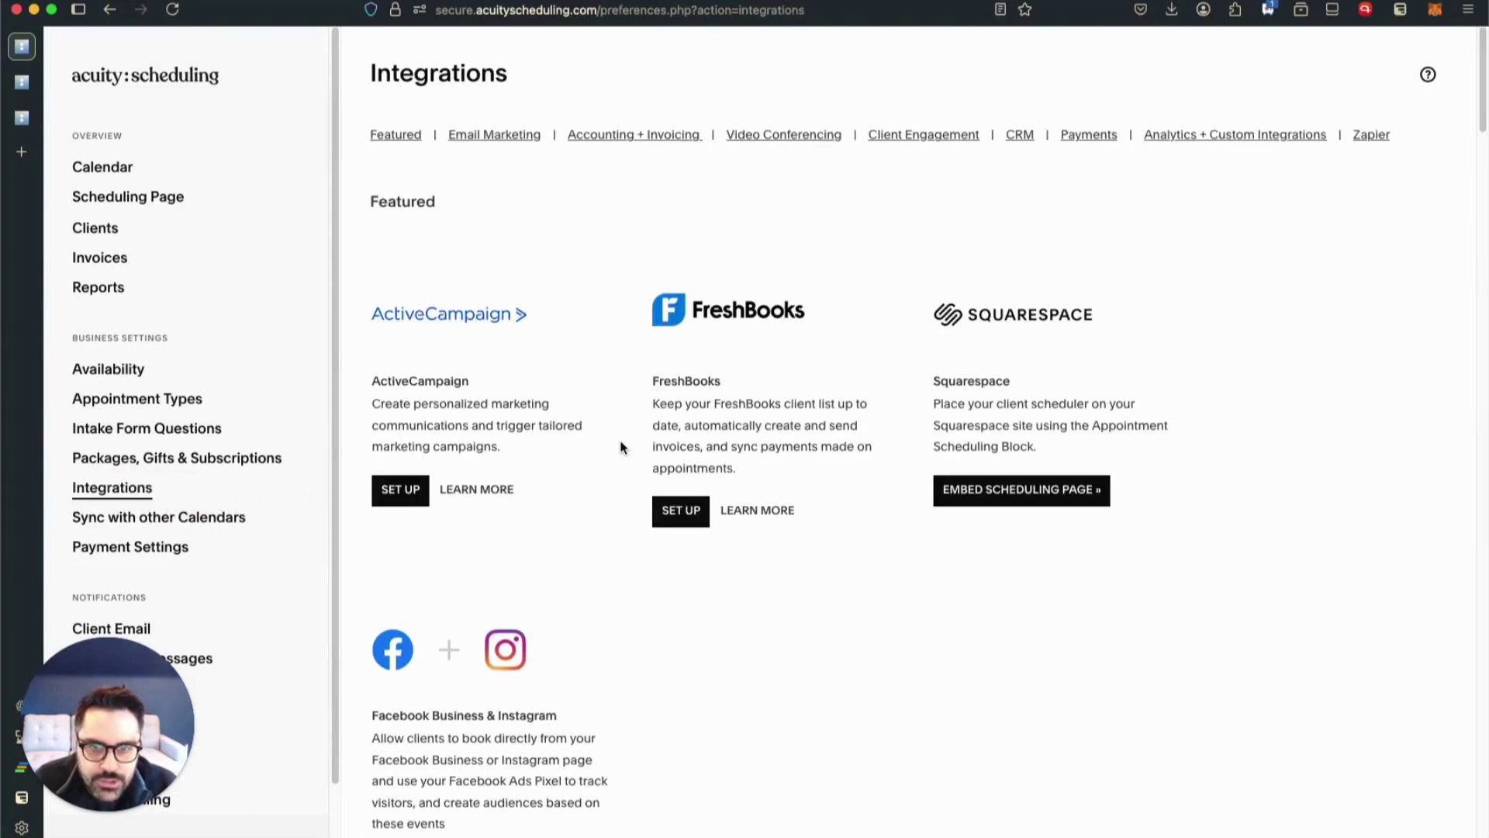
{"action": "scroll", "coordinate": [609, 447], "scroll_direction": "down", "scroll_amount": 2}
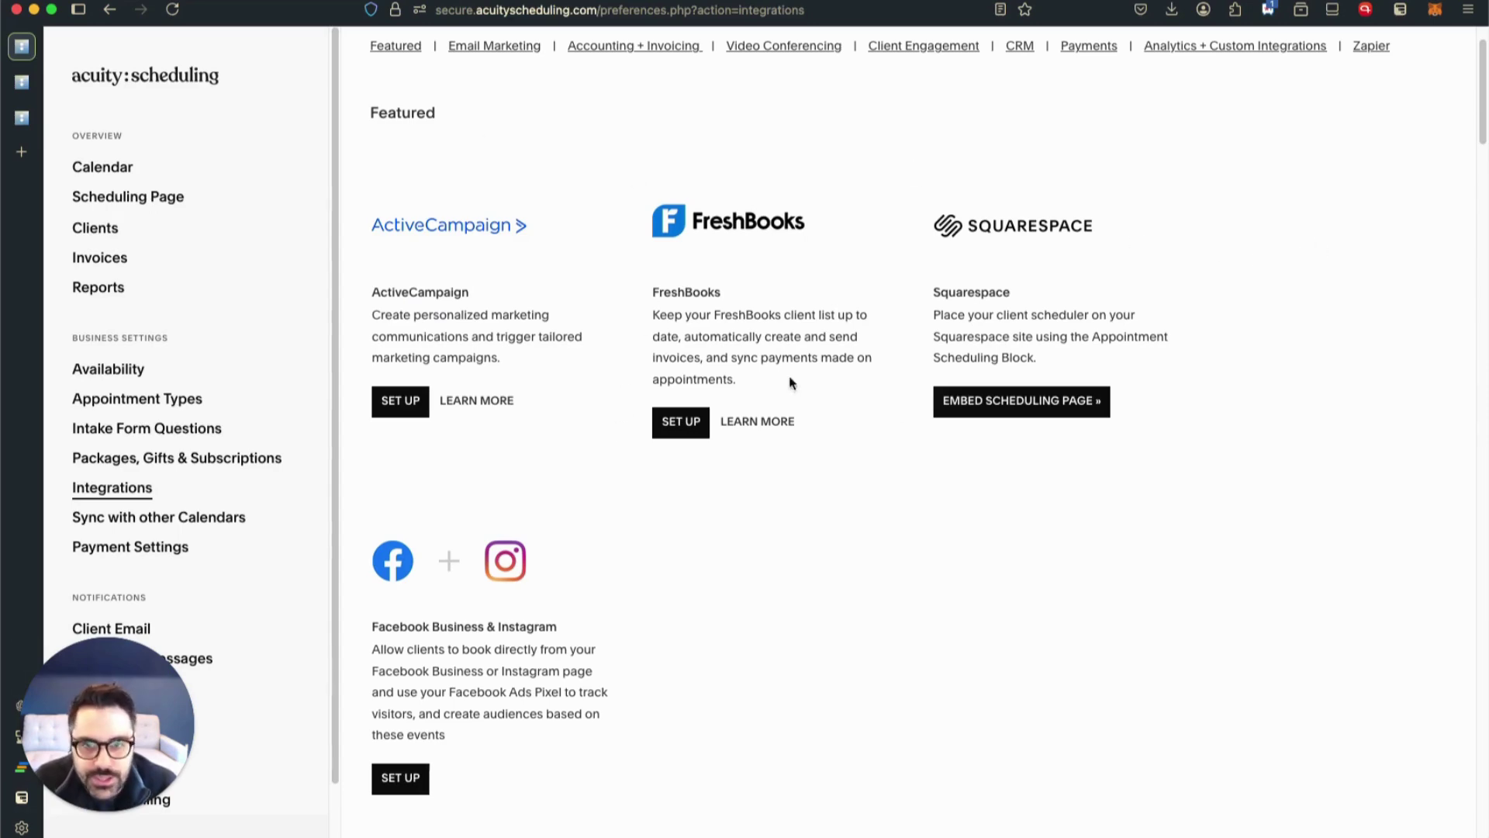
{"action": "scroll", "coordinate": [793, 430], "scroll_direction": "down", "scroll_amount": 2}
{"action": "scroll", "coordinate": [793, 435], "scroll_direction": "down", "scroll_amount": 8}
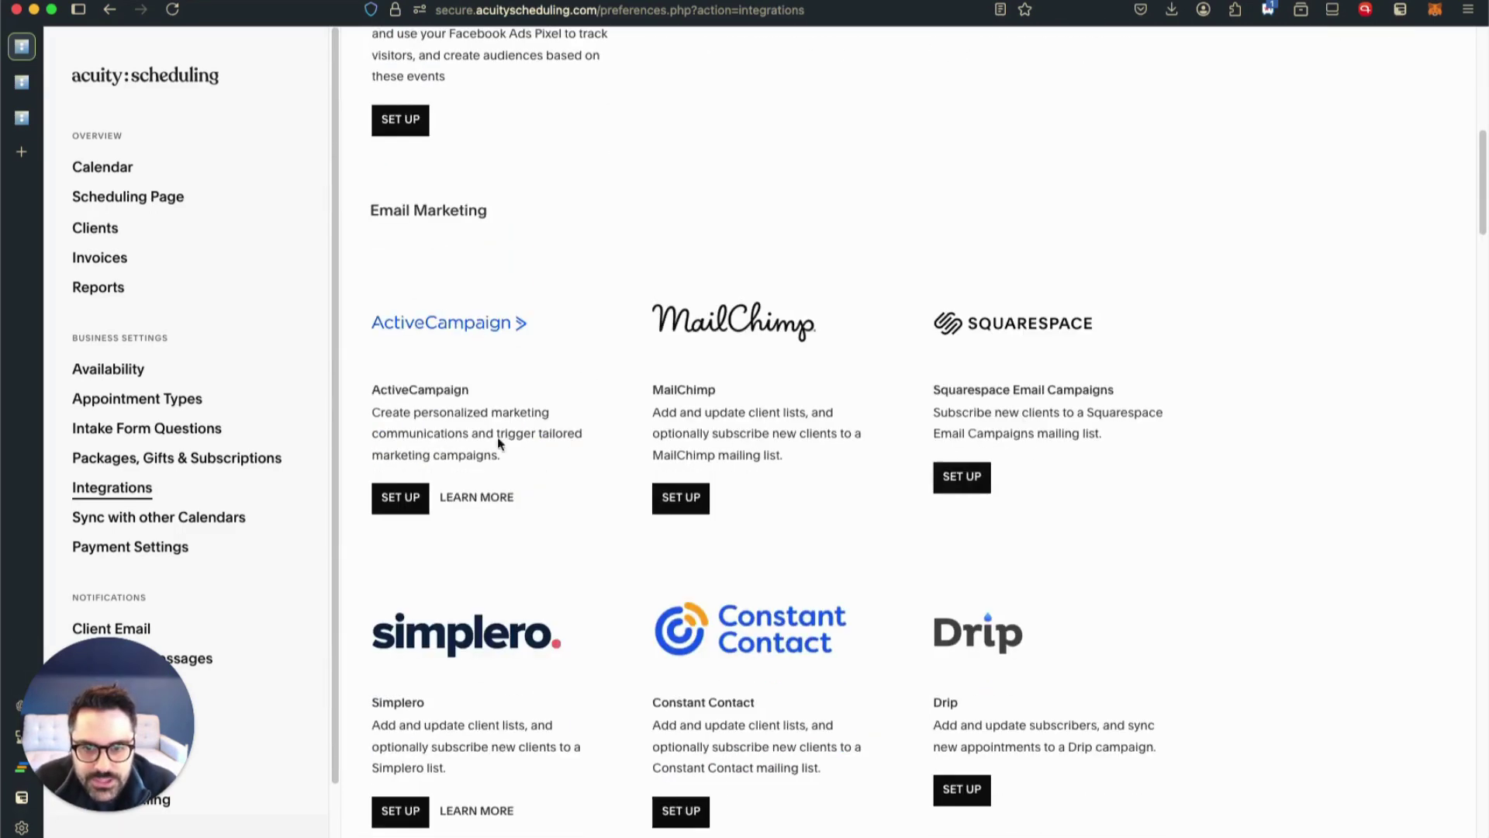
{"action": "scroll", "coordinate": [663, 395], "scroll_direction": "down", "scroll_amount": 10}
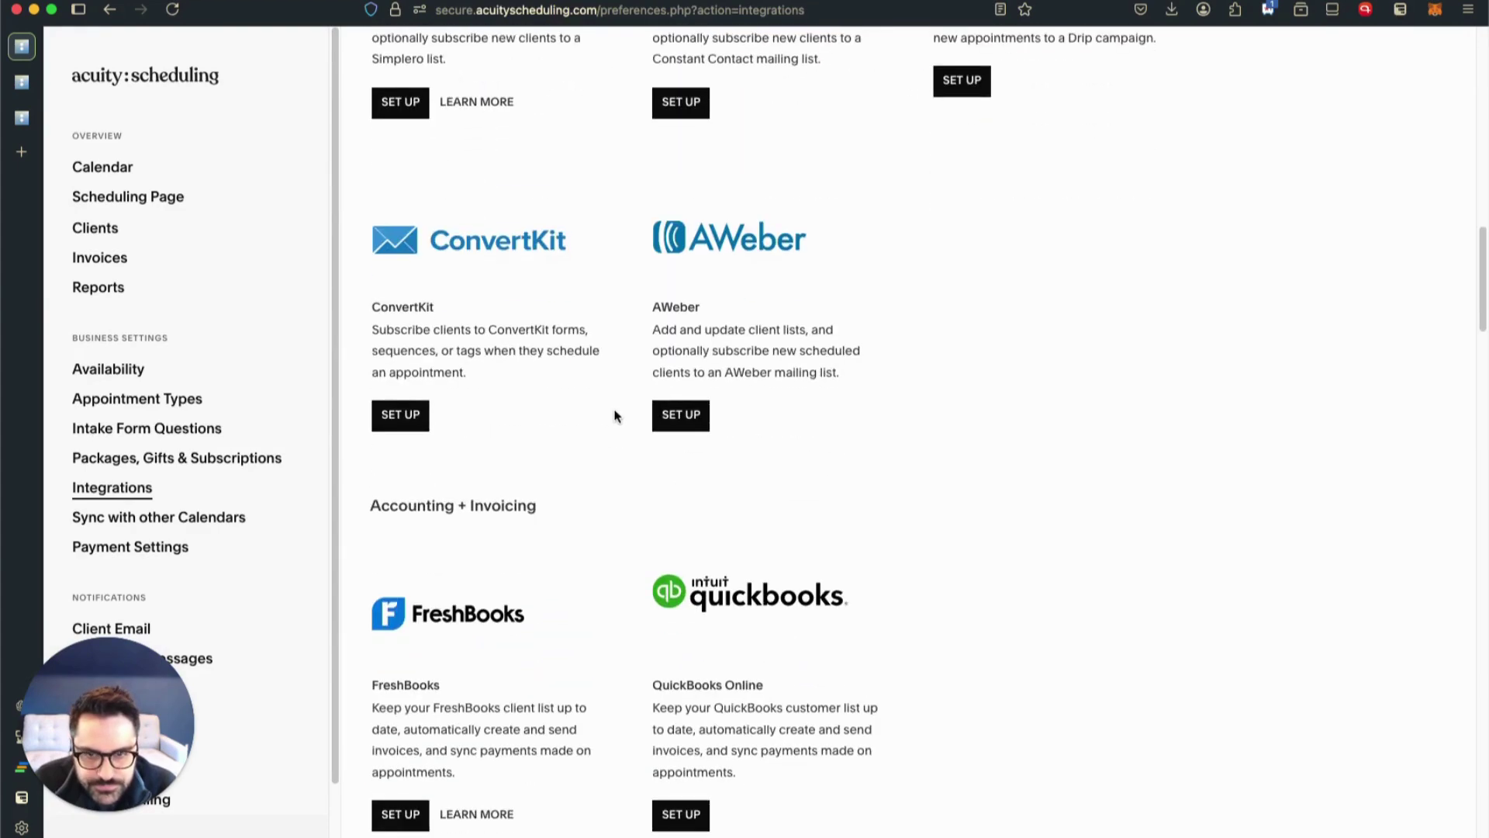
{"action": "scroll", "coordinate": [697, 349], "scroll_direction": "down", "scroll_amount": 4}
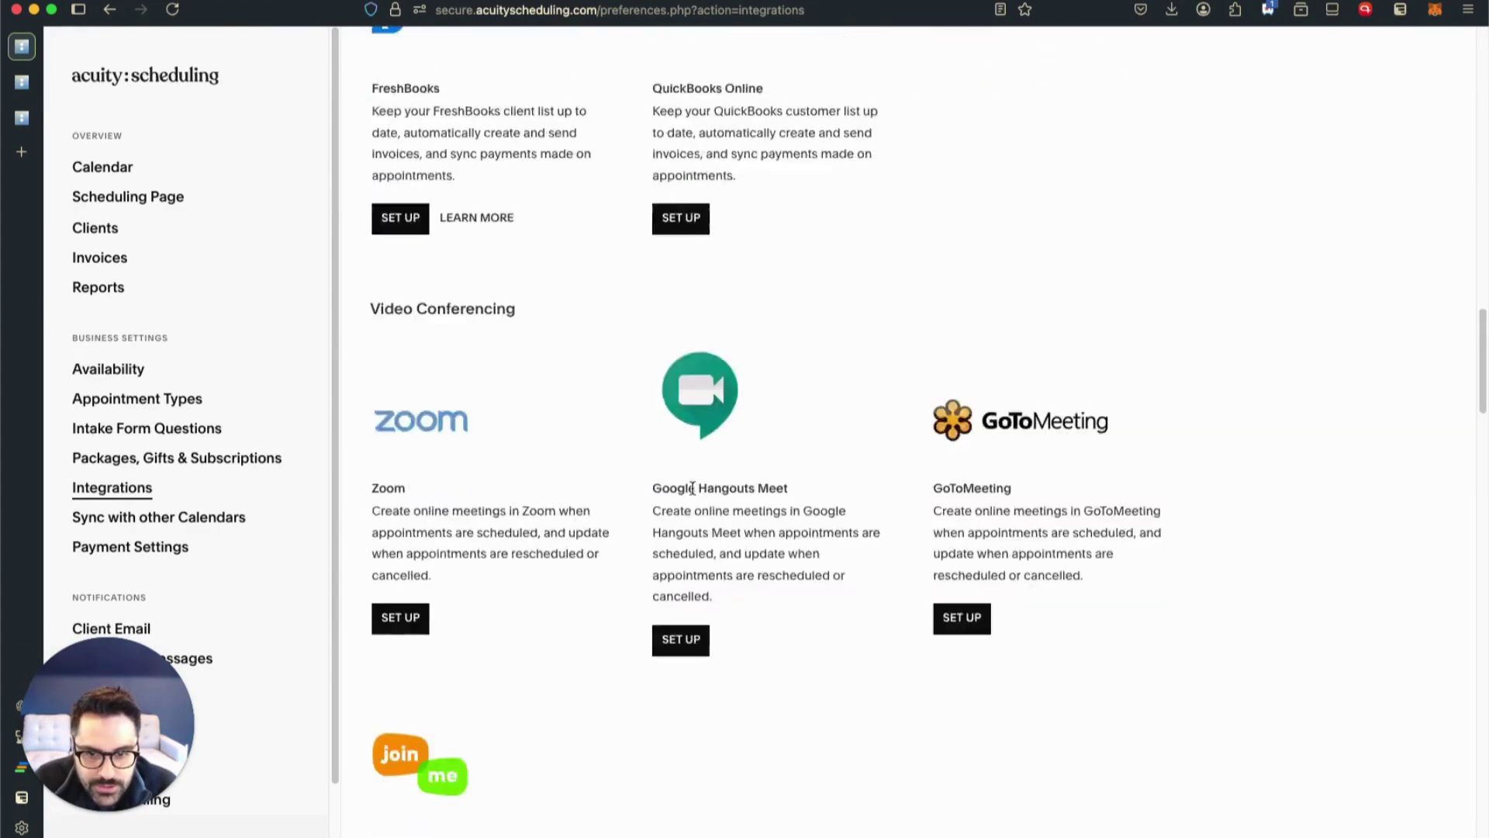
{"action": "scroll", "coordinate": [808, 654], "scroll_direction": "down", "scroll_amount": 8}
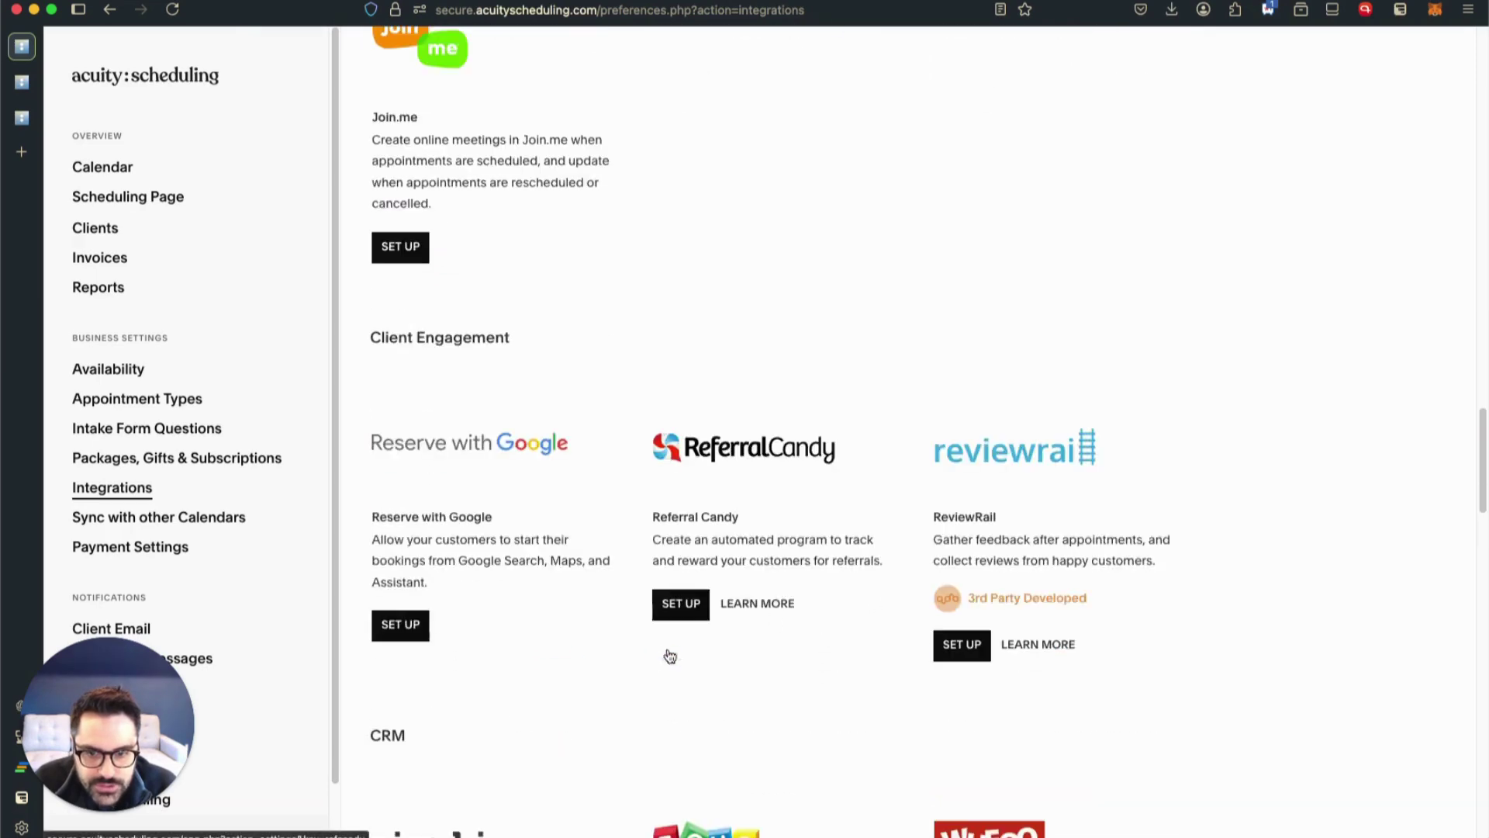
{"action": "scroll", "coordinate": [647, 650], "scroll_direction": "down", "scroll_amount": 2}
{"action": "scroll", "coordinate": [621, 465], "scroll_direction": "down", "scroll_amount": 2}
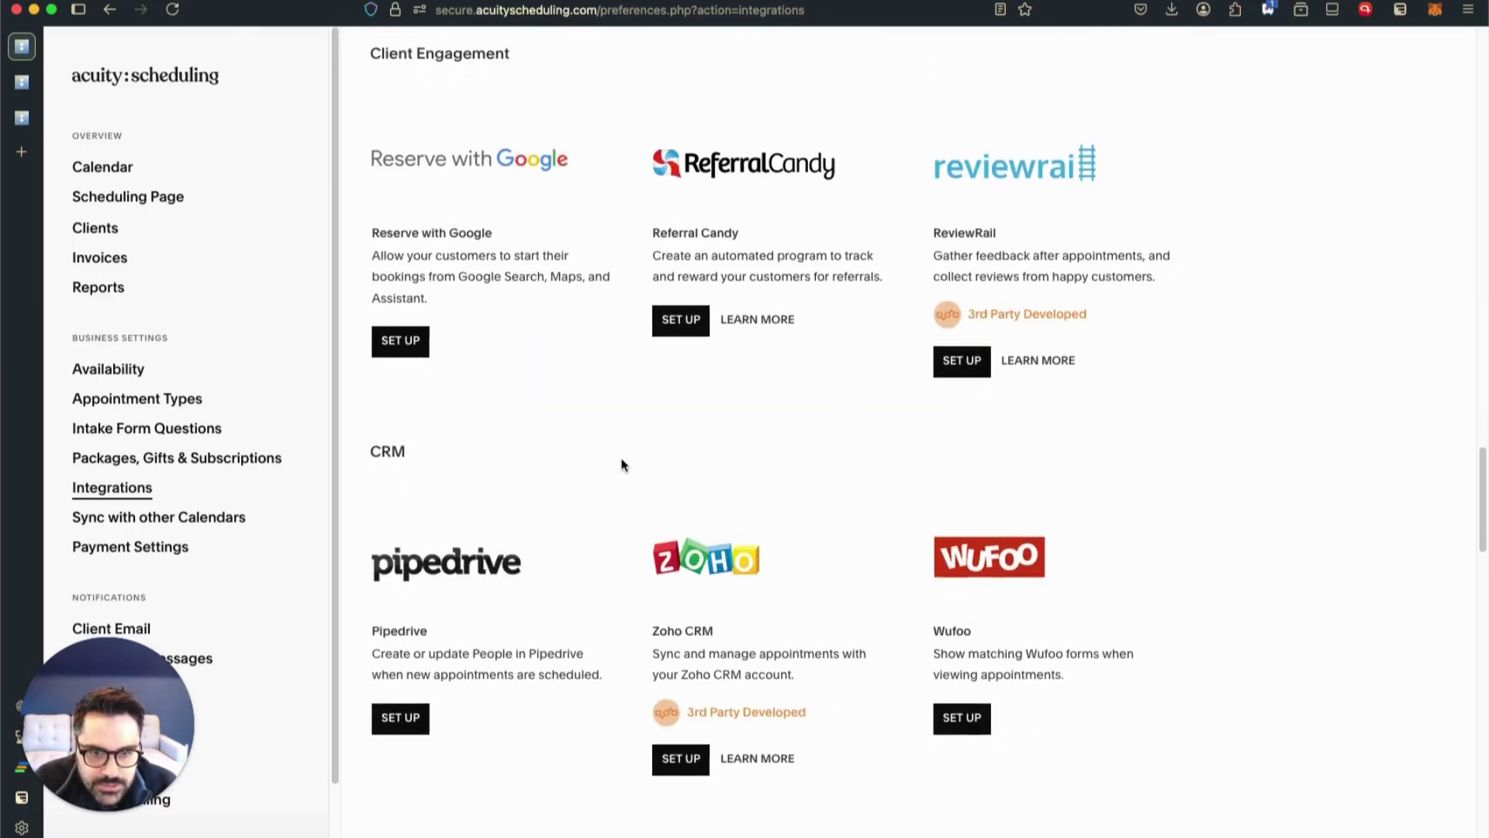
{"action": "scroll", "coordinate": [1040, 644], "scroll_direction": "down", "scroll_amount": 4}
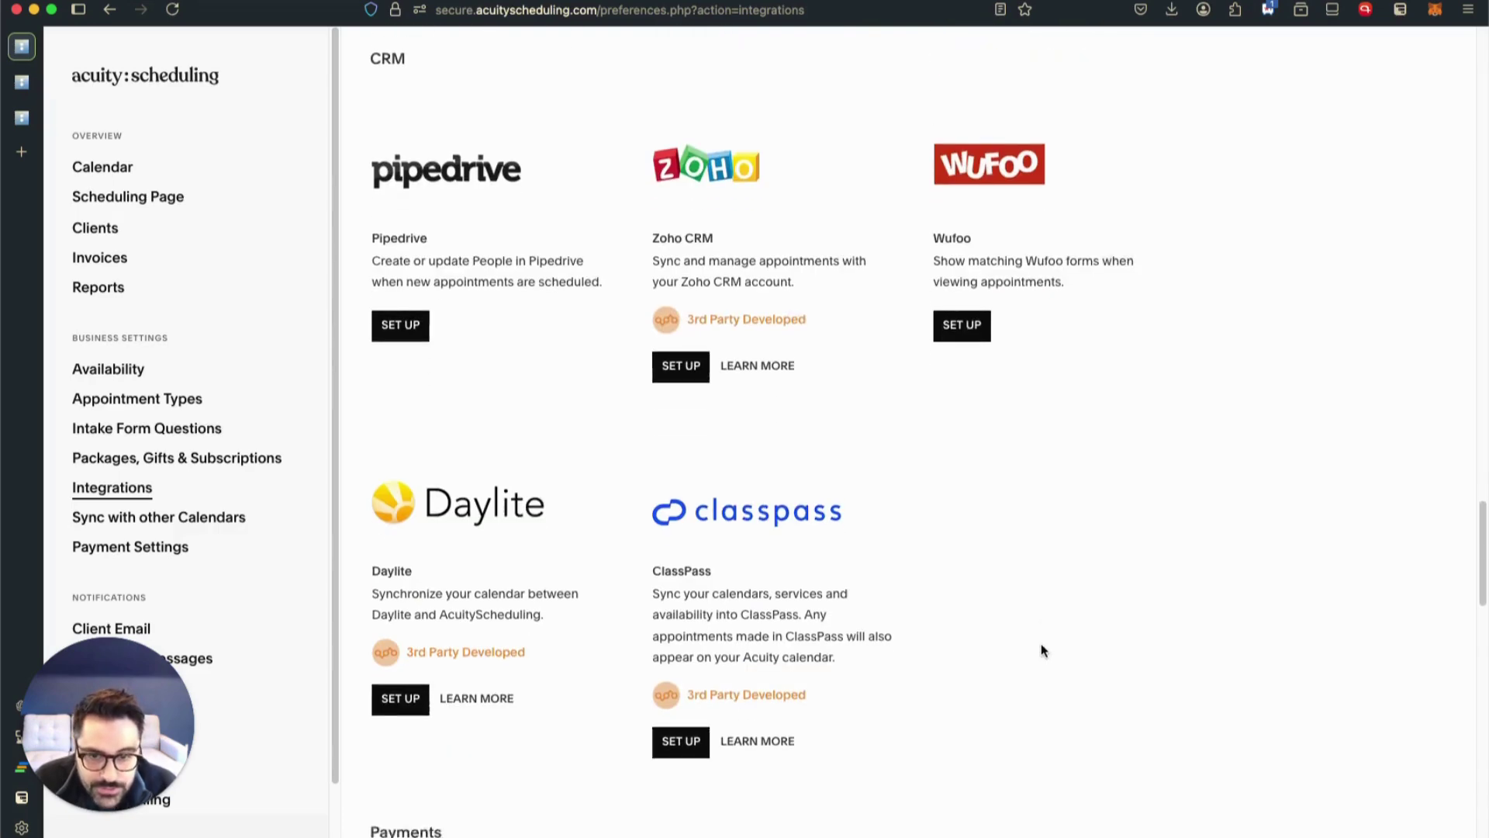
{"action": "scroll", "coordinate": [1041, 649], "scroll_direction": "down", "scroll_amount": 8}
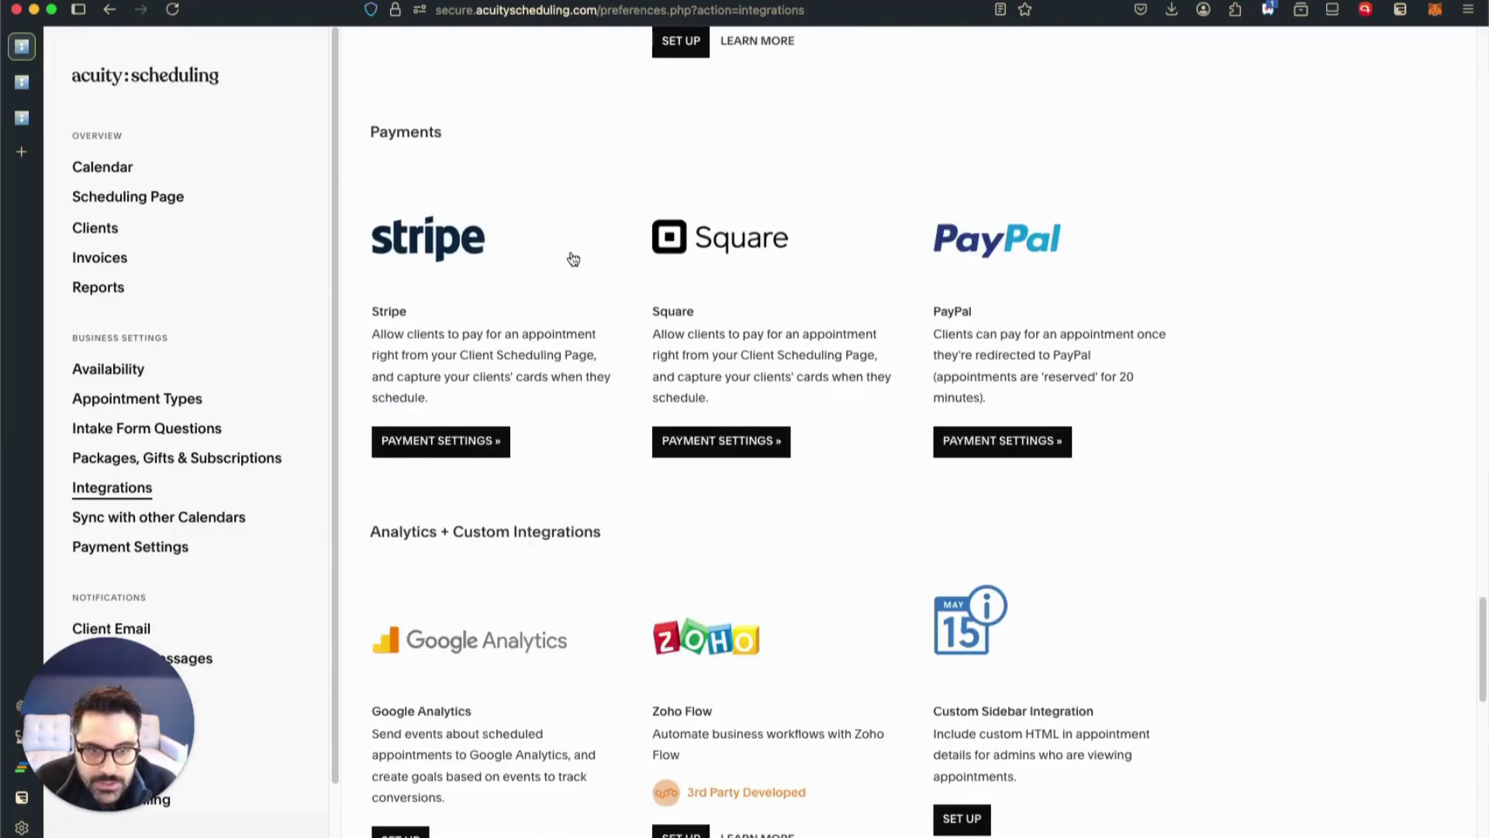
{"action": "scroll", "coordinate": [460, 451], "scroll_direction": "down", "scroll_amount": 10}
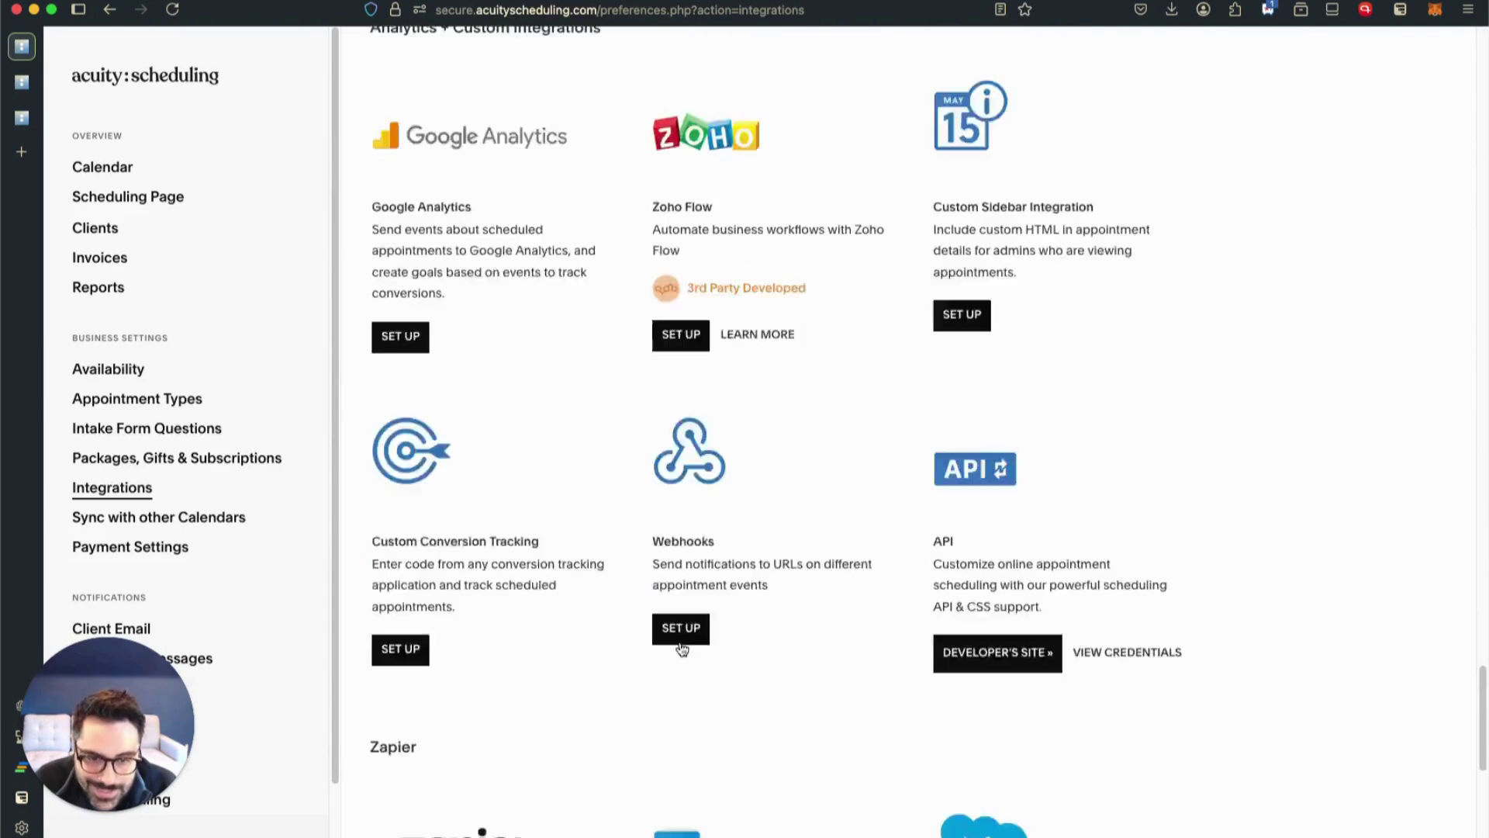
{"action": "scroll", "coordinate": [686, 479], "scroll_direction": "down", "scroll_amount": 2}
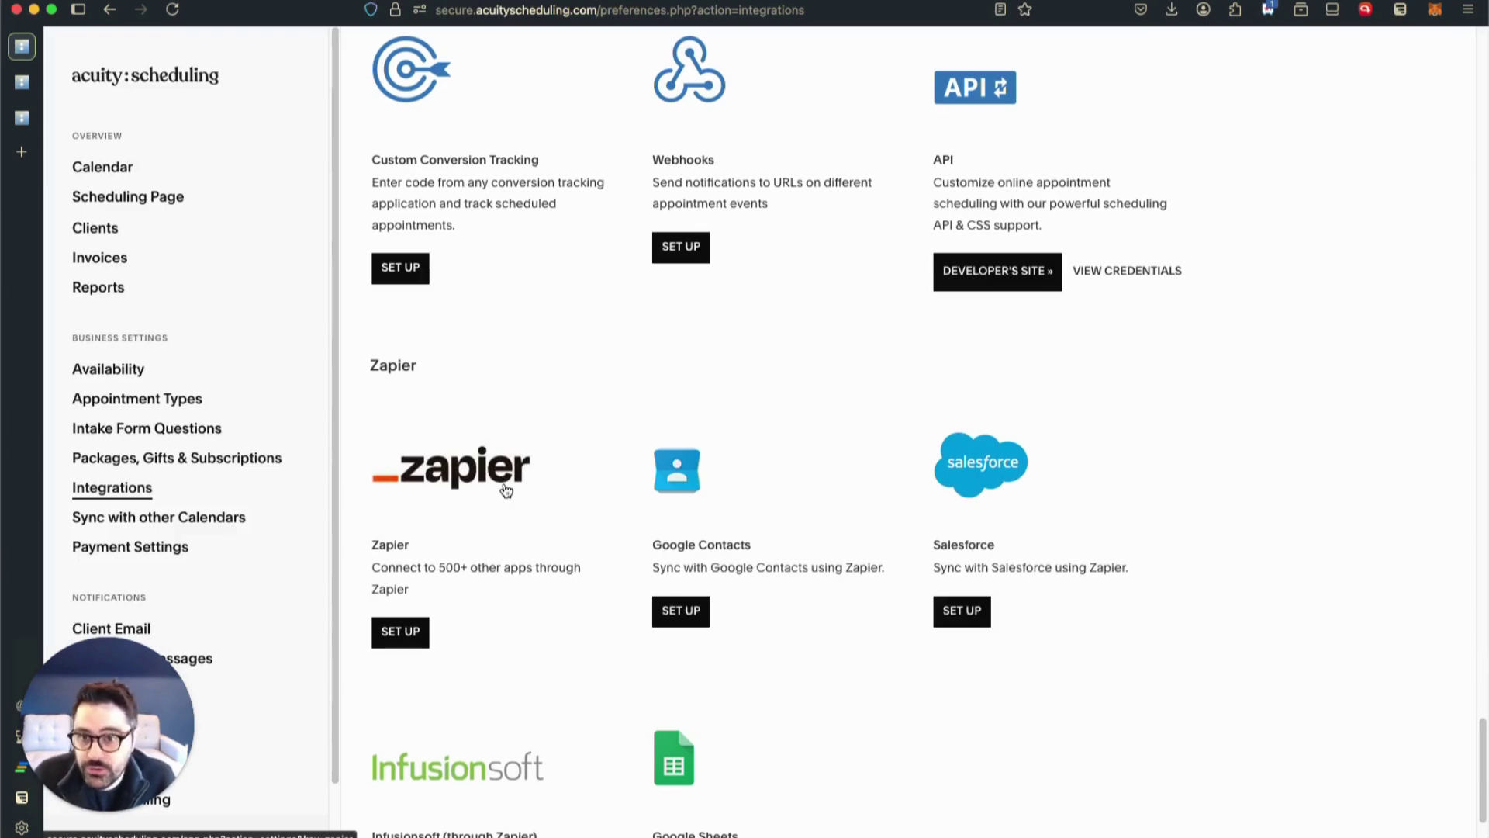
View the options for syncing with other calendars, and return to the home page
{"action": "left_click", "coordinate": [203, 518]}
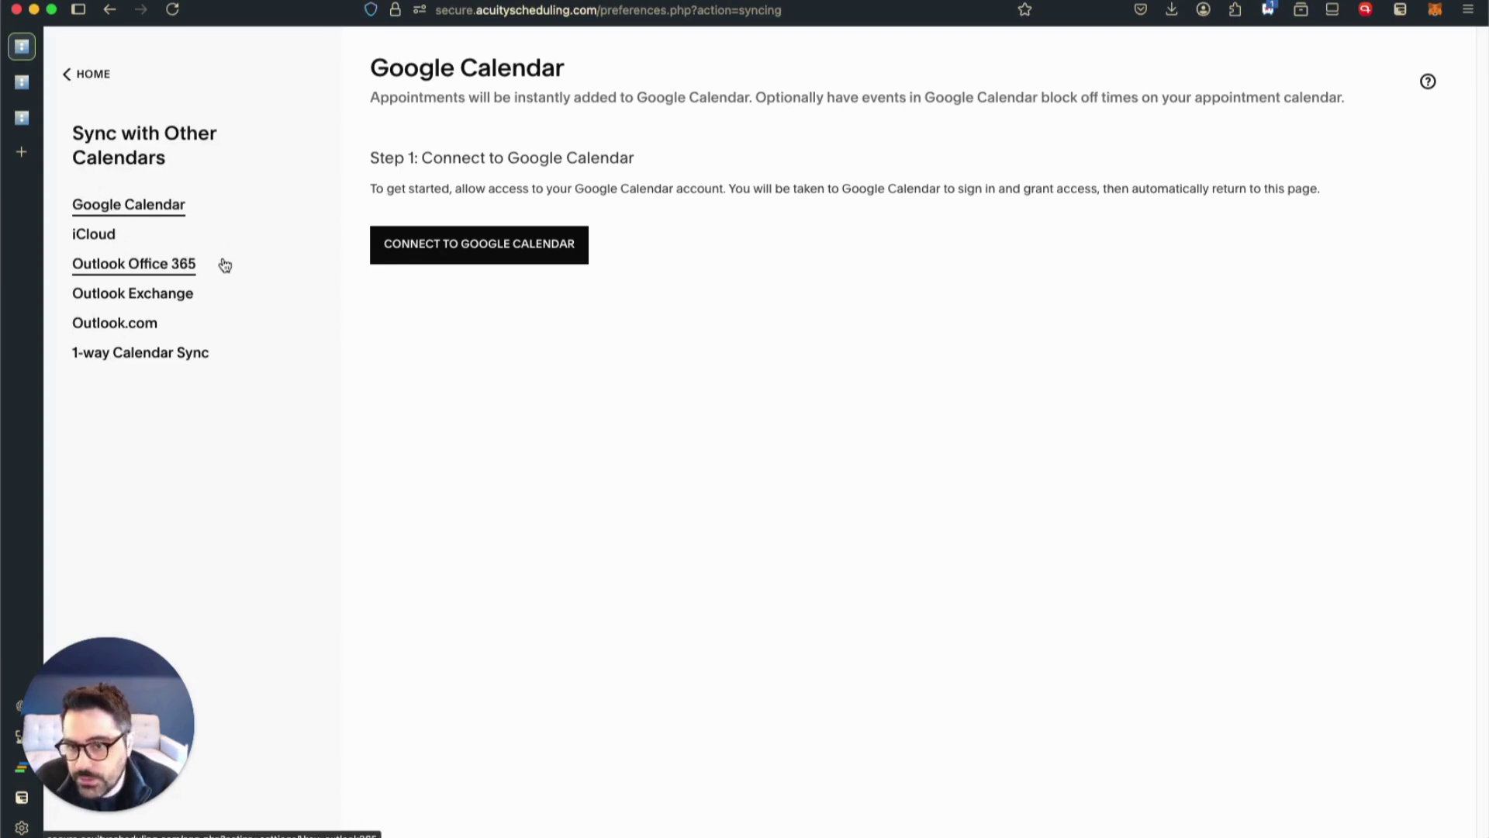
{"action": "left_click", "coordinate": [90, 78]}
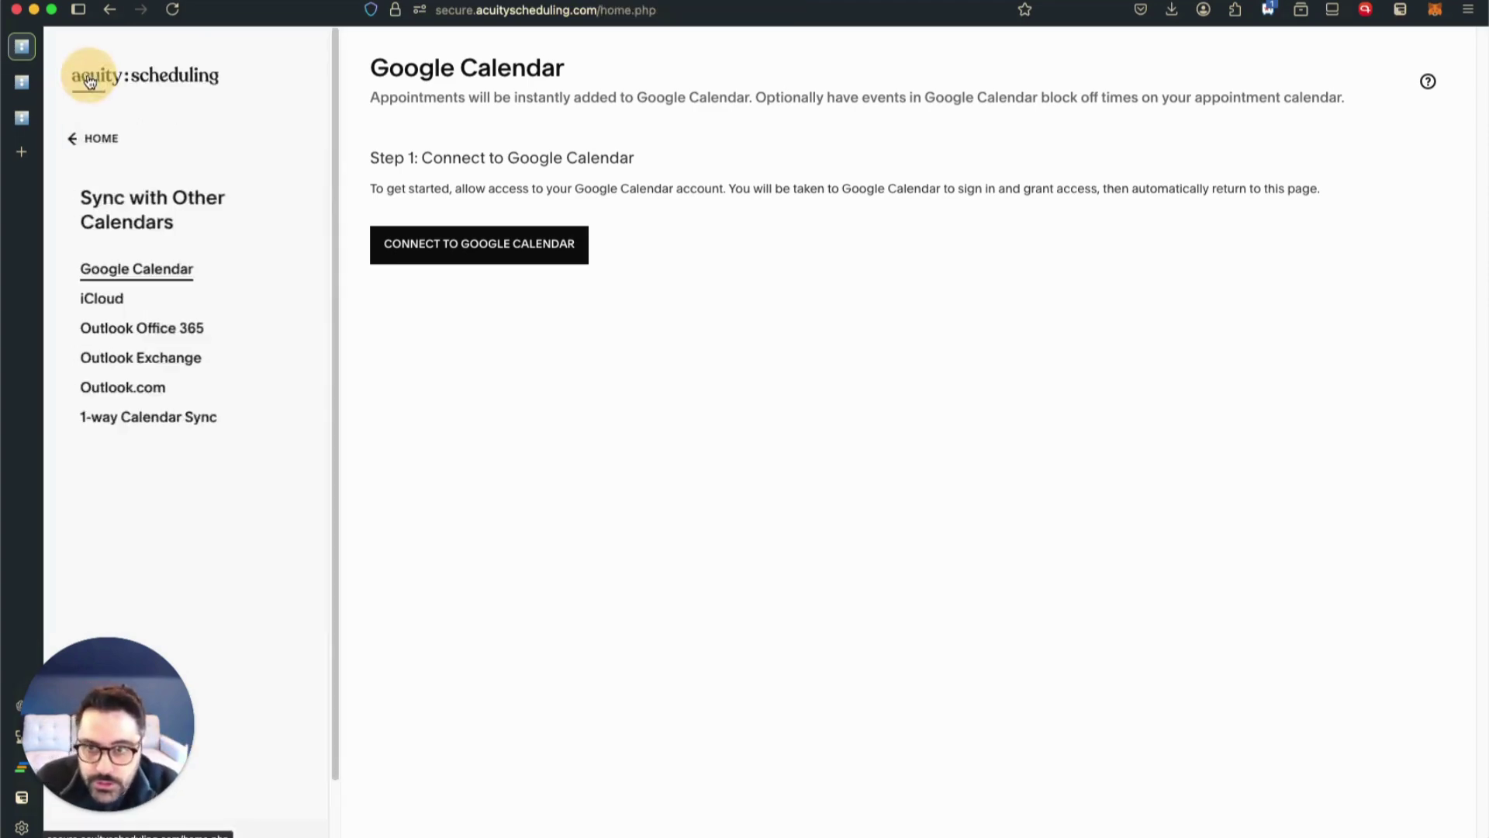
Examine the Initial Confirmation client email template and the appointment types assigned to it
{"action": "scroll", "coordinate": [116, 394], "scroll_direction": "down", "scroll_amount": 2}
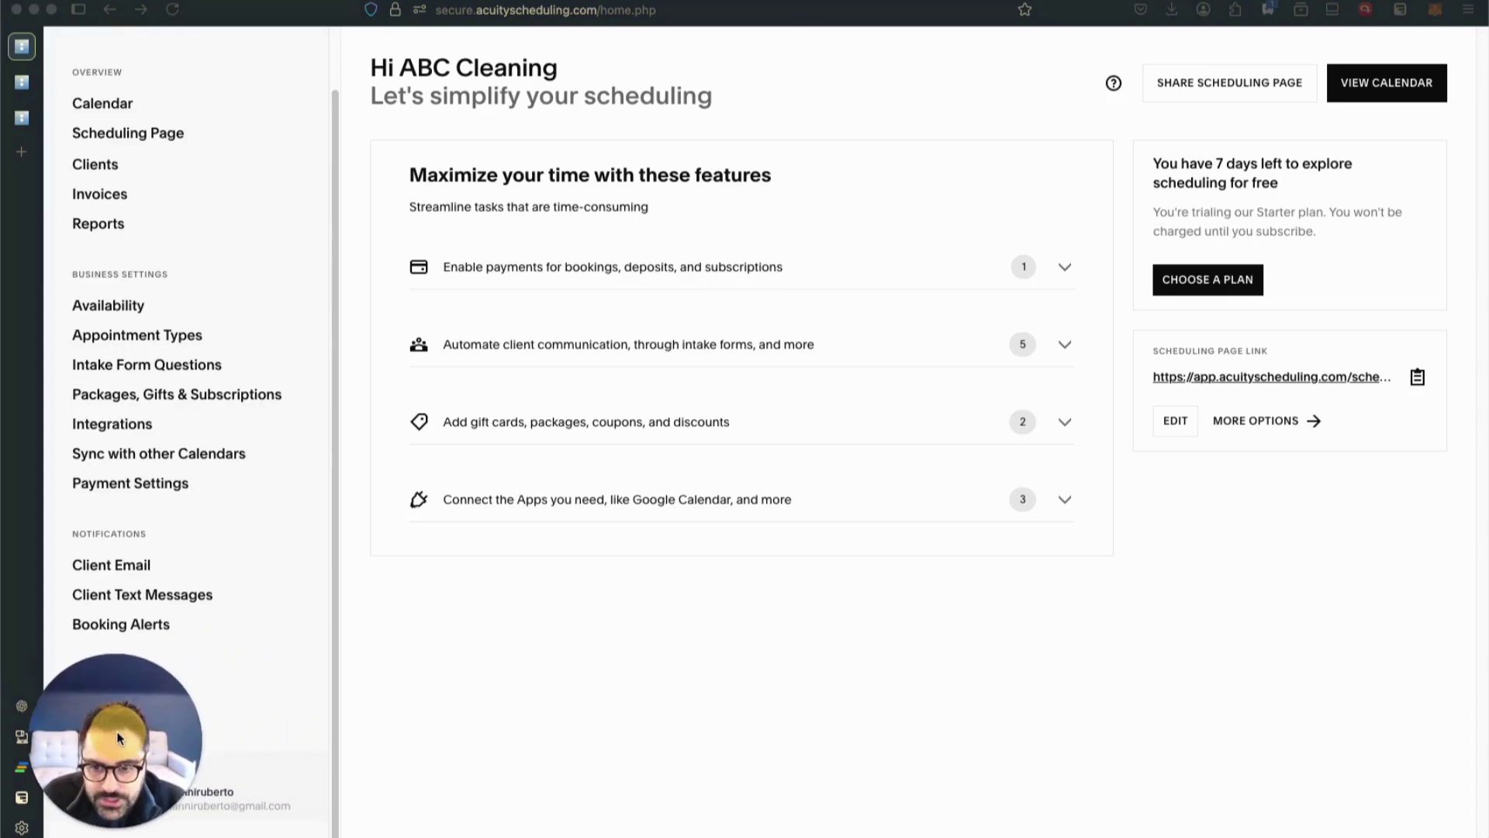
{"action": "left_click", "coordinate": [133, 565]}
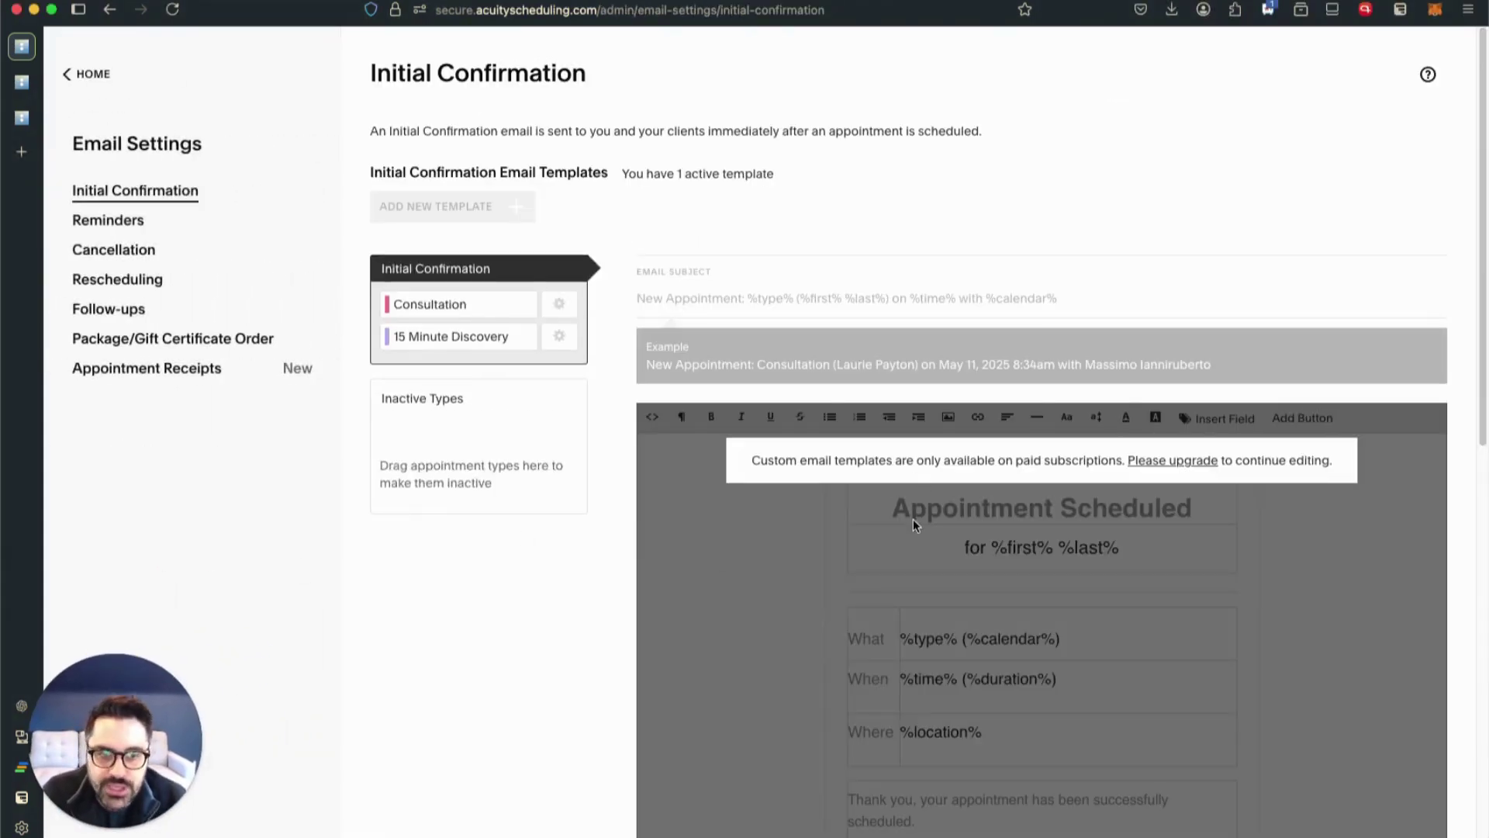
{"action": "scroll", "coordinate": [853, 581], "scroll_direction": "down", "scroll_amount": 3}
{"action": "scroll", "coordinate": [985, 455], "scroll_direction": "up", "scroll_amount": 3}
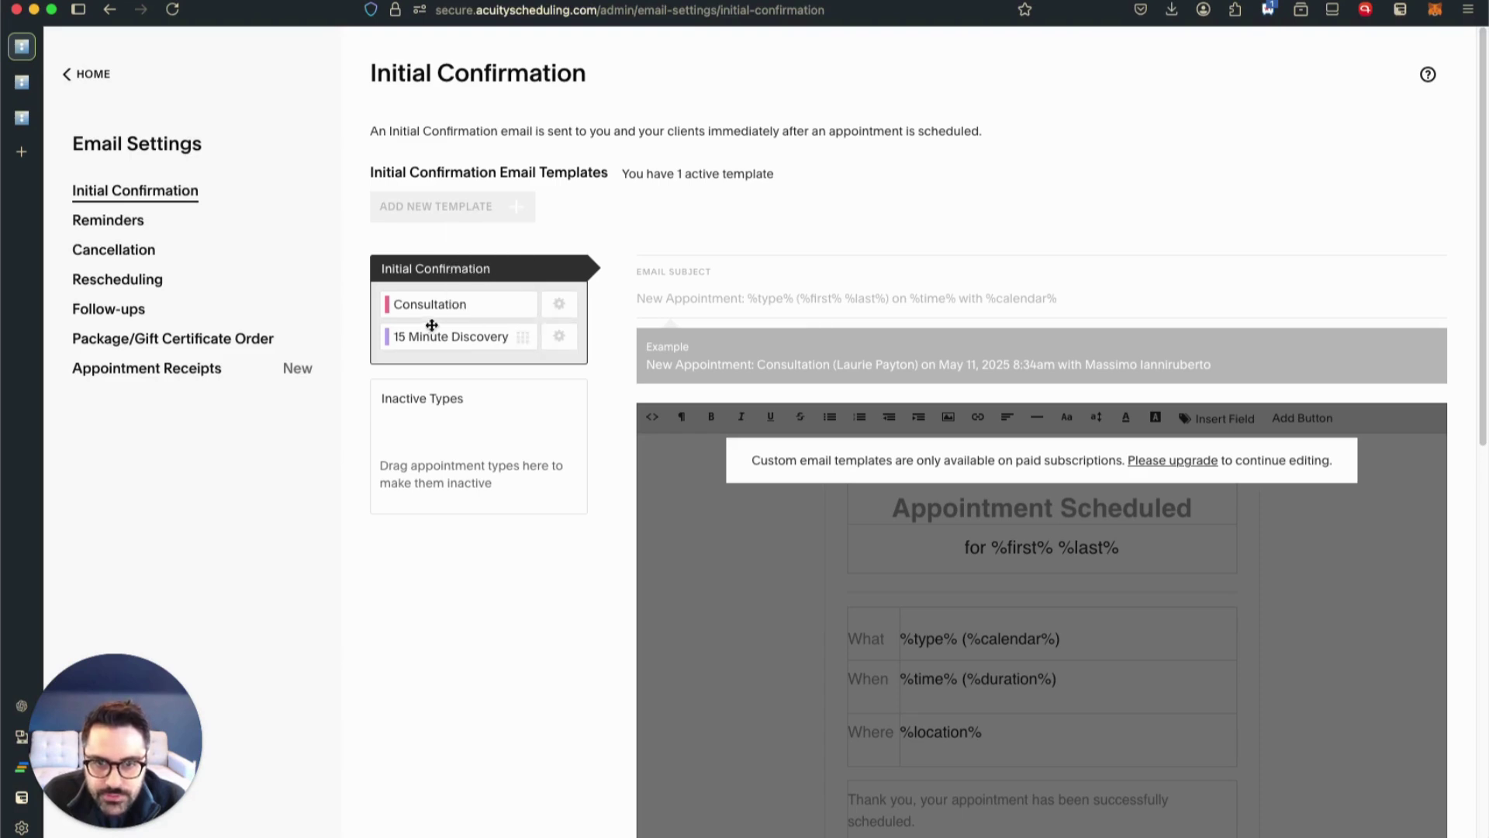
{"action": "left_click", "coordinate": [559, 336]}
{"action": "left_click", "coordinate": [489, 479]}
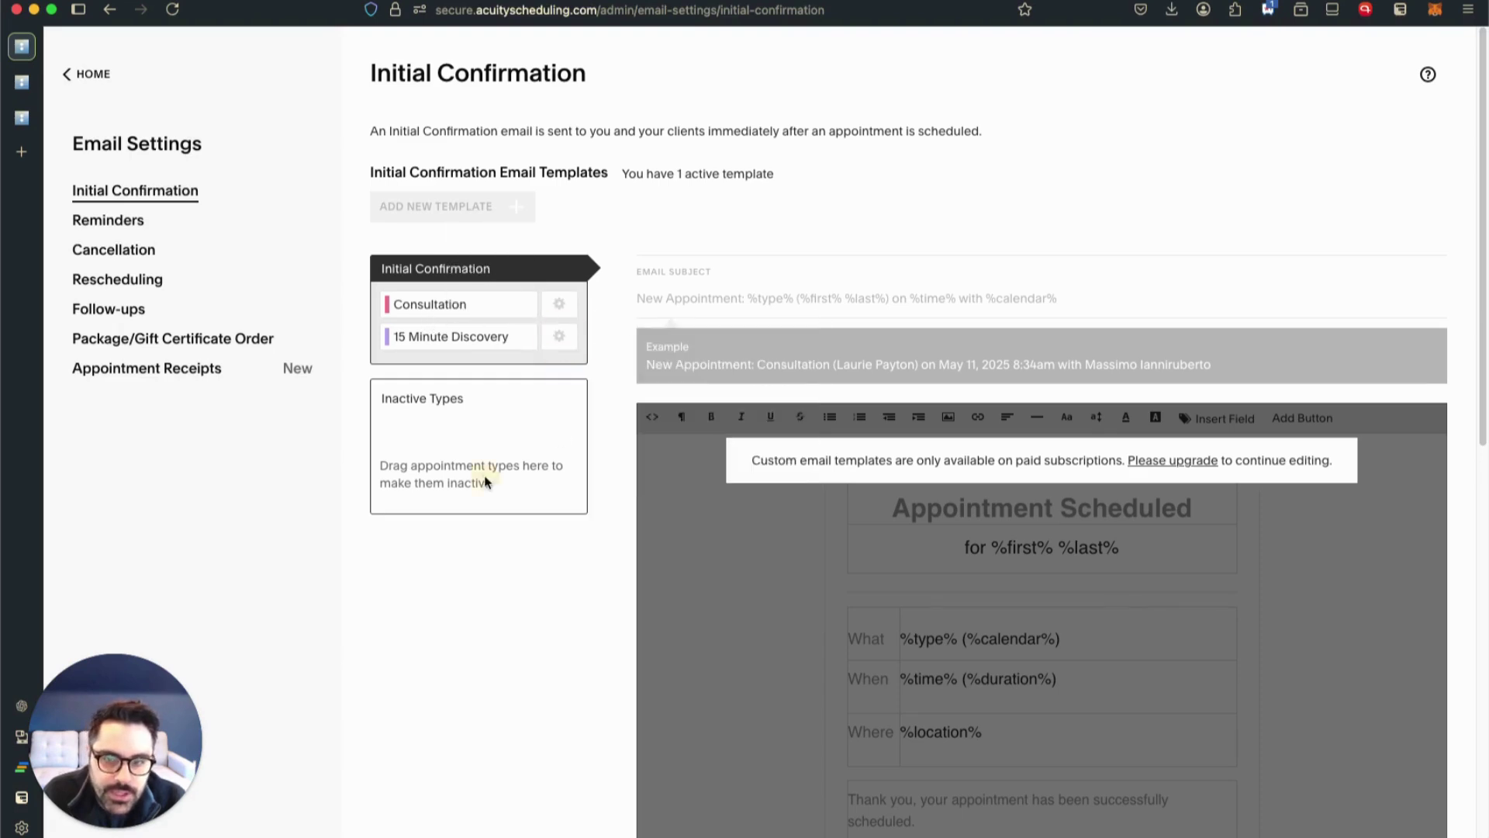
Examine the Reminders email settings, from the send time and recipients to the Reminder 1A template, and return to the home page
{"action": "left_click", "coordinate": [77, 212]}
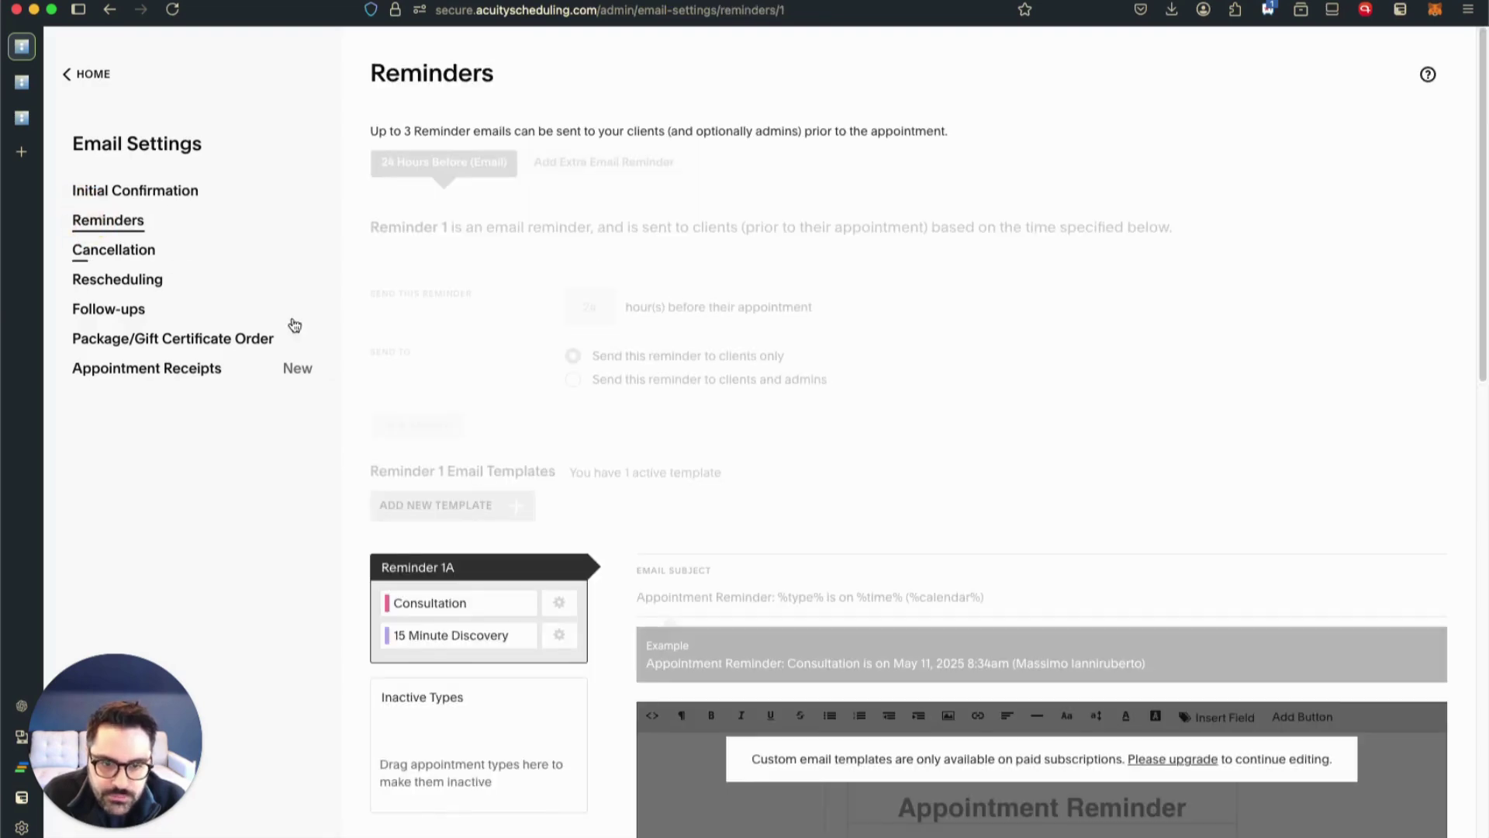
{"action": "scroll", "coordinate": [602, 493], "scroll_direction": "down", "scroll_amount": 3}
{"action": "scroll", "coordinate": [1009, 629], "scroll_direction": "down", "scroll_amount": 3}
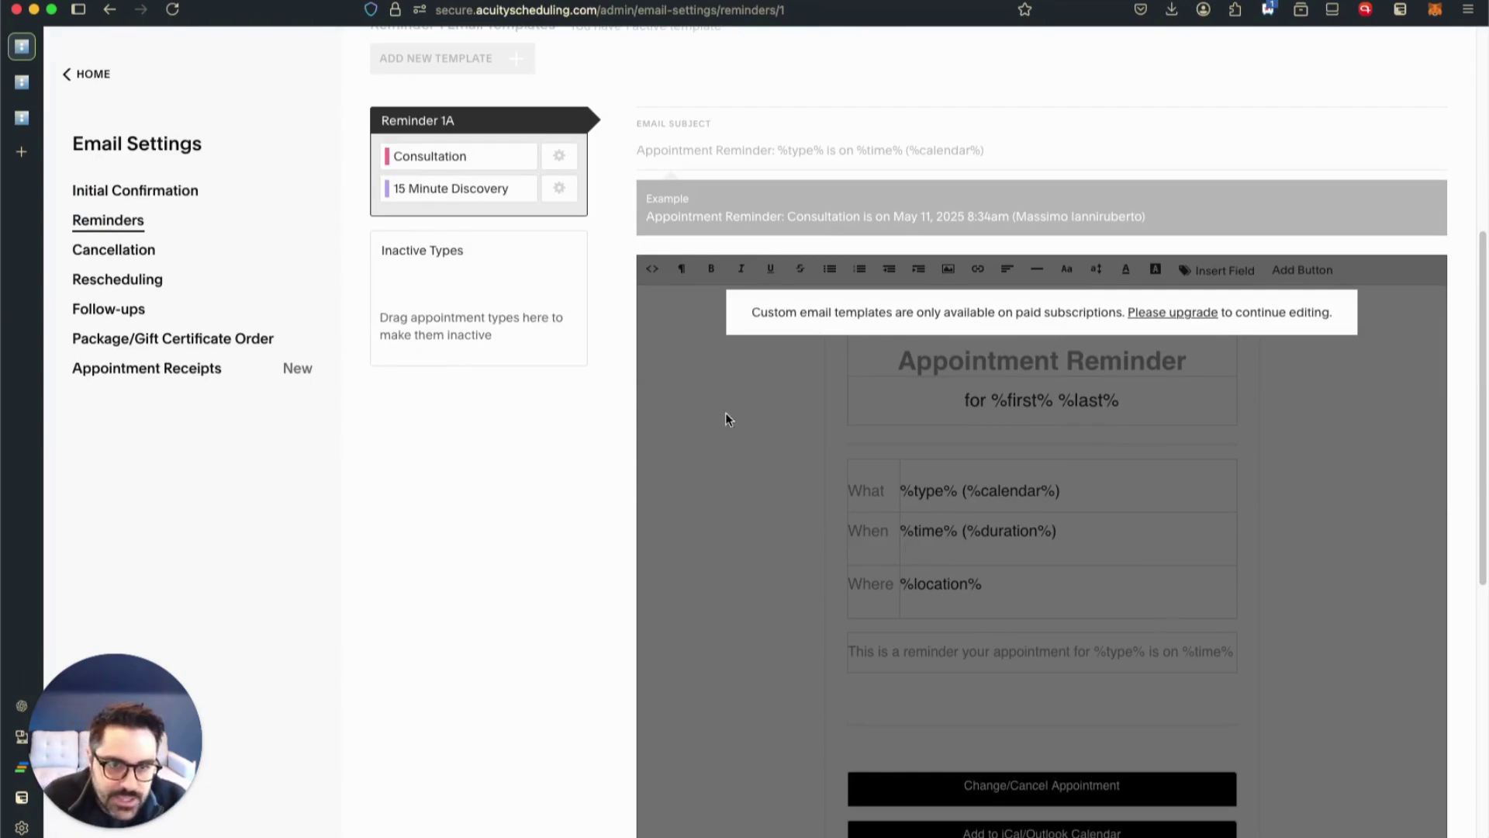
{"action": "scroll", "coordinate": [773, 550], "scroll_direction": "up", "scroll_amount": 2}
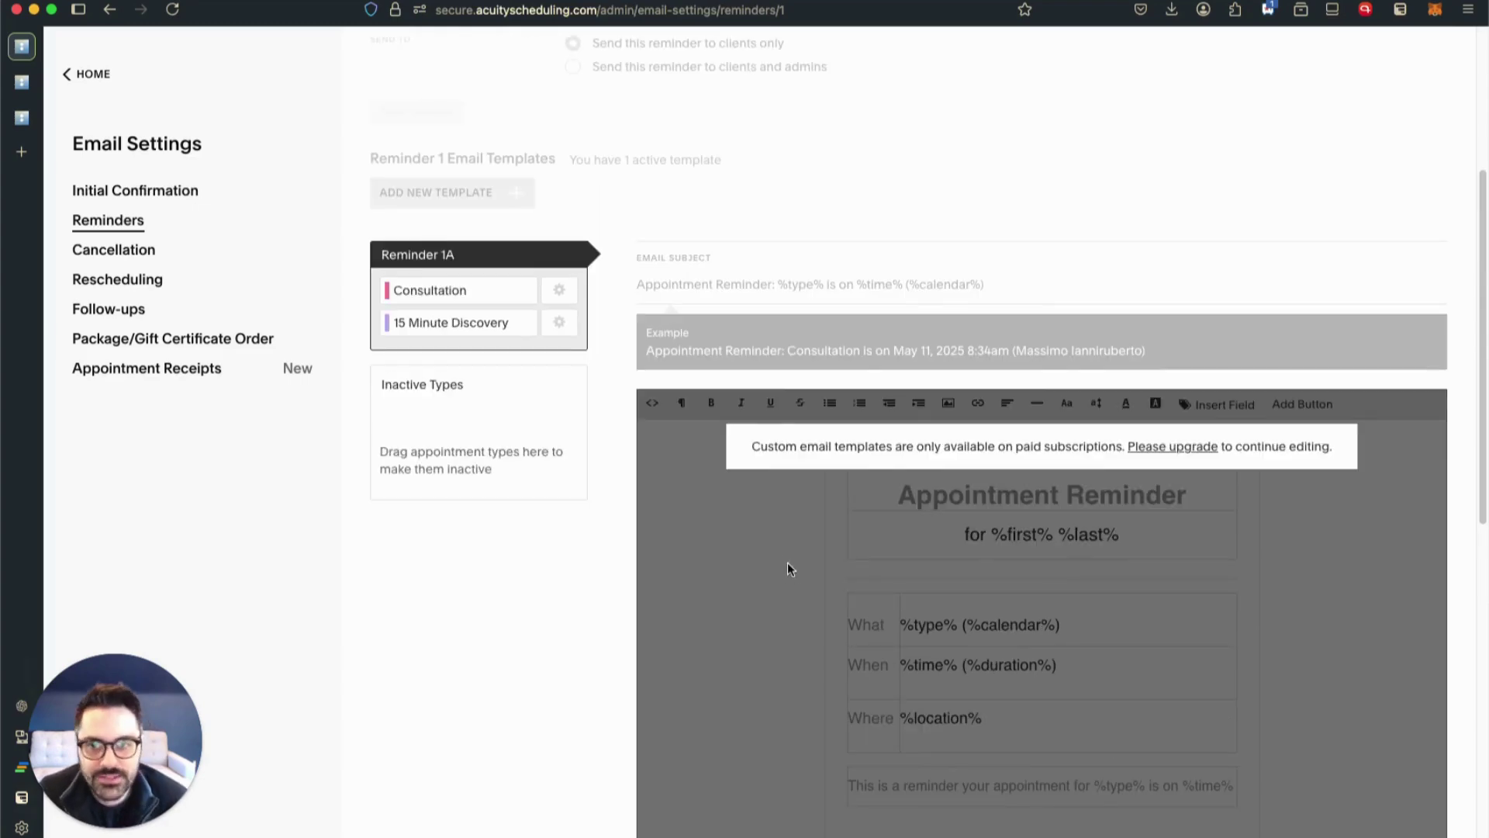
{"action": "scroll", "coordinate": [742, 542], "scroll_direction": "up", "scroll_amount": 4}
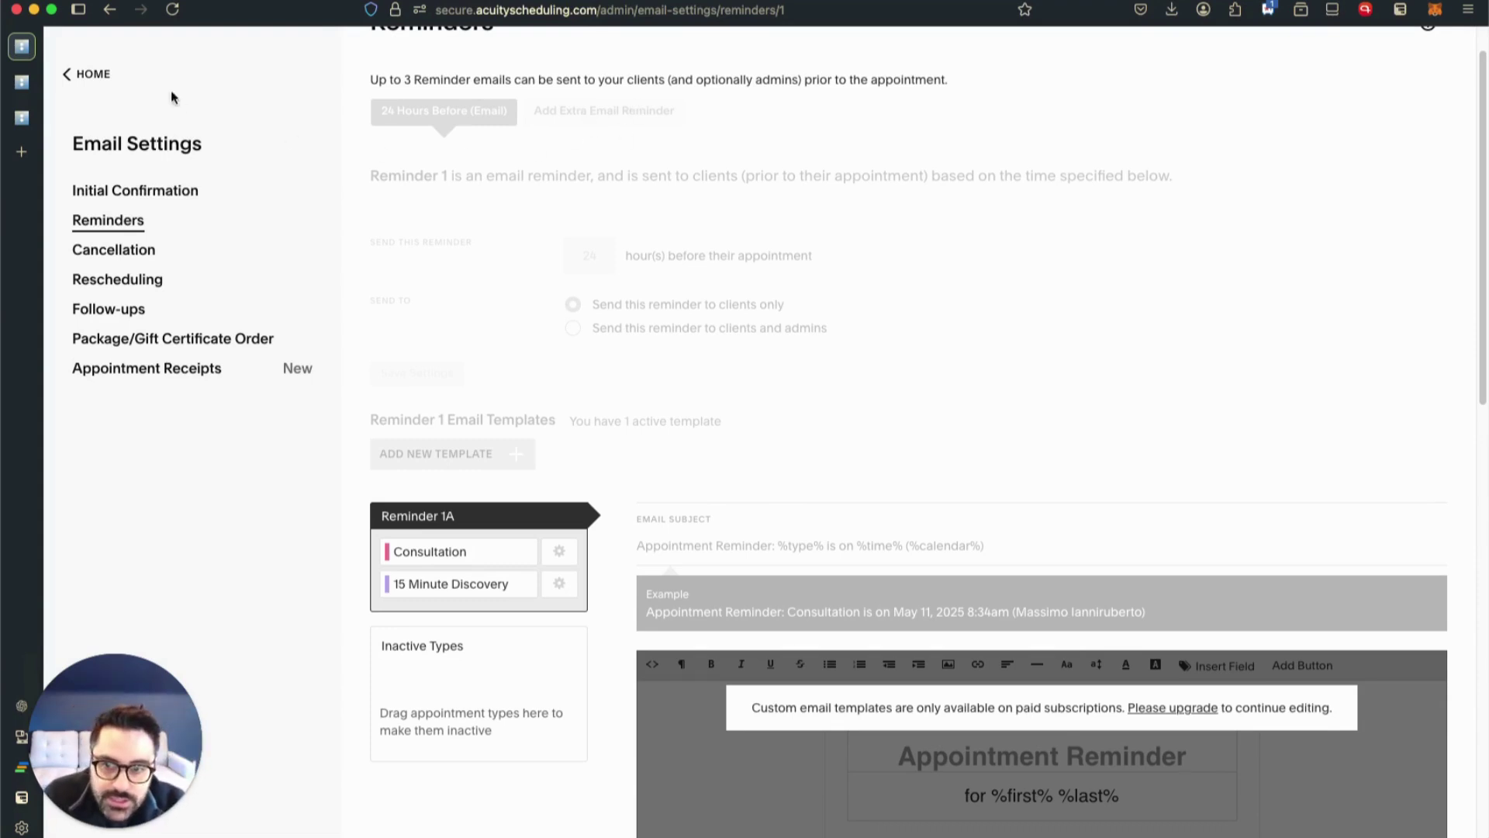
{"action": "left_click", "coordinate": [91, 75]}
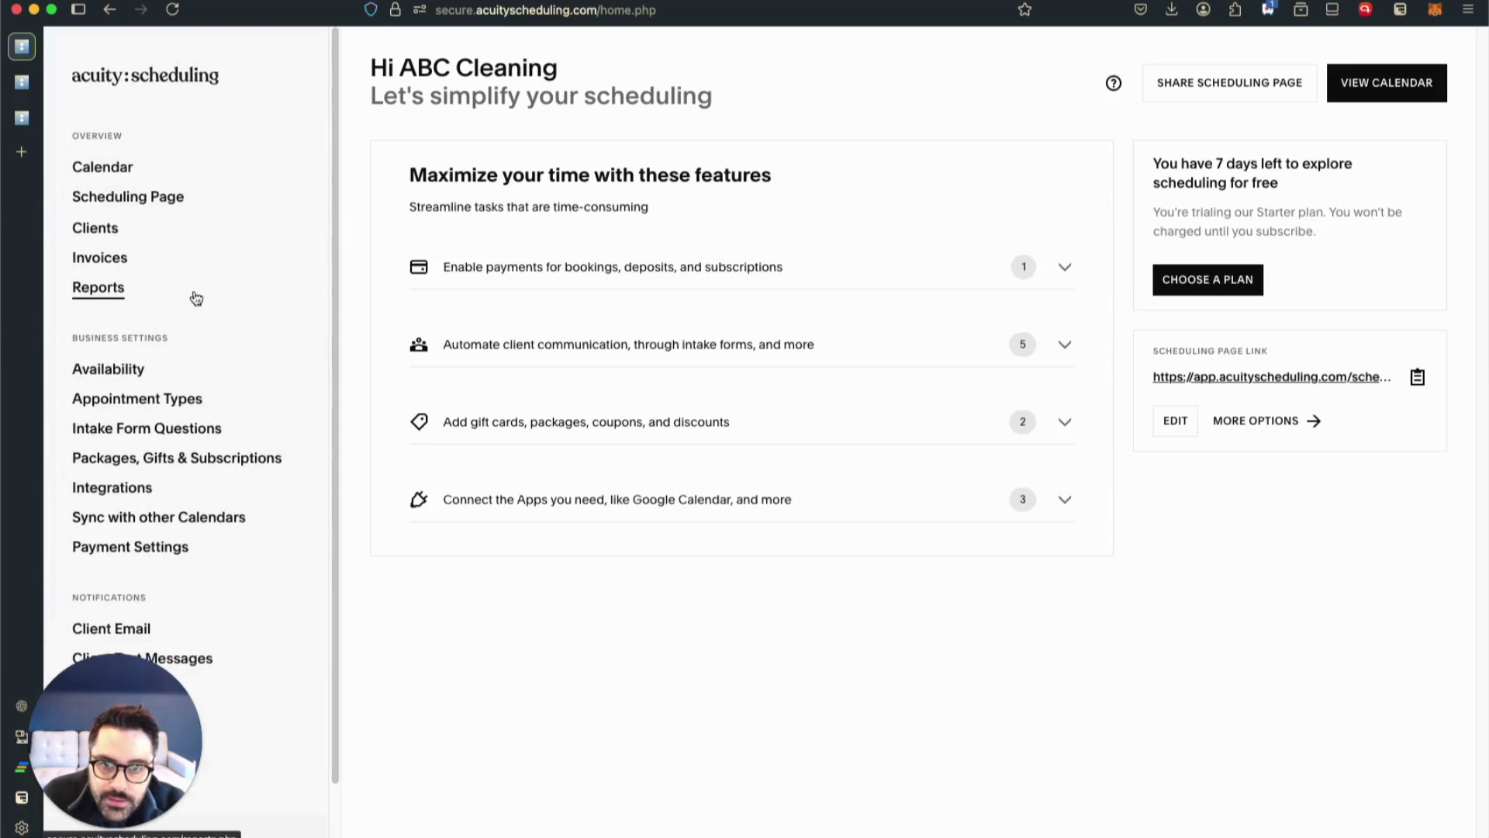
View the invoices page and the monthly appointment calendar with its options for adding new entries, and return to the invoices
{"action": "left_click", "coordinate": [127, 265]}
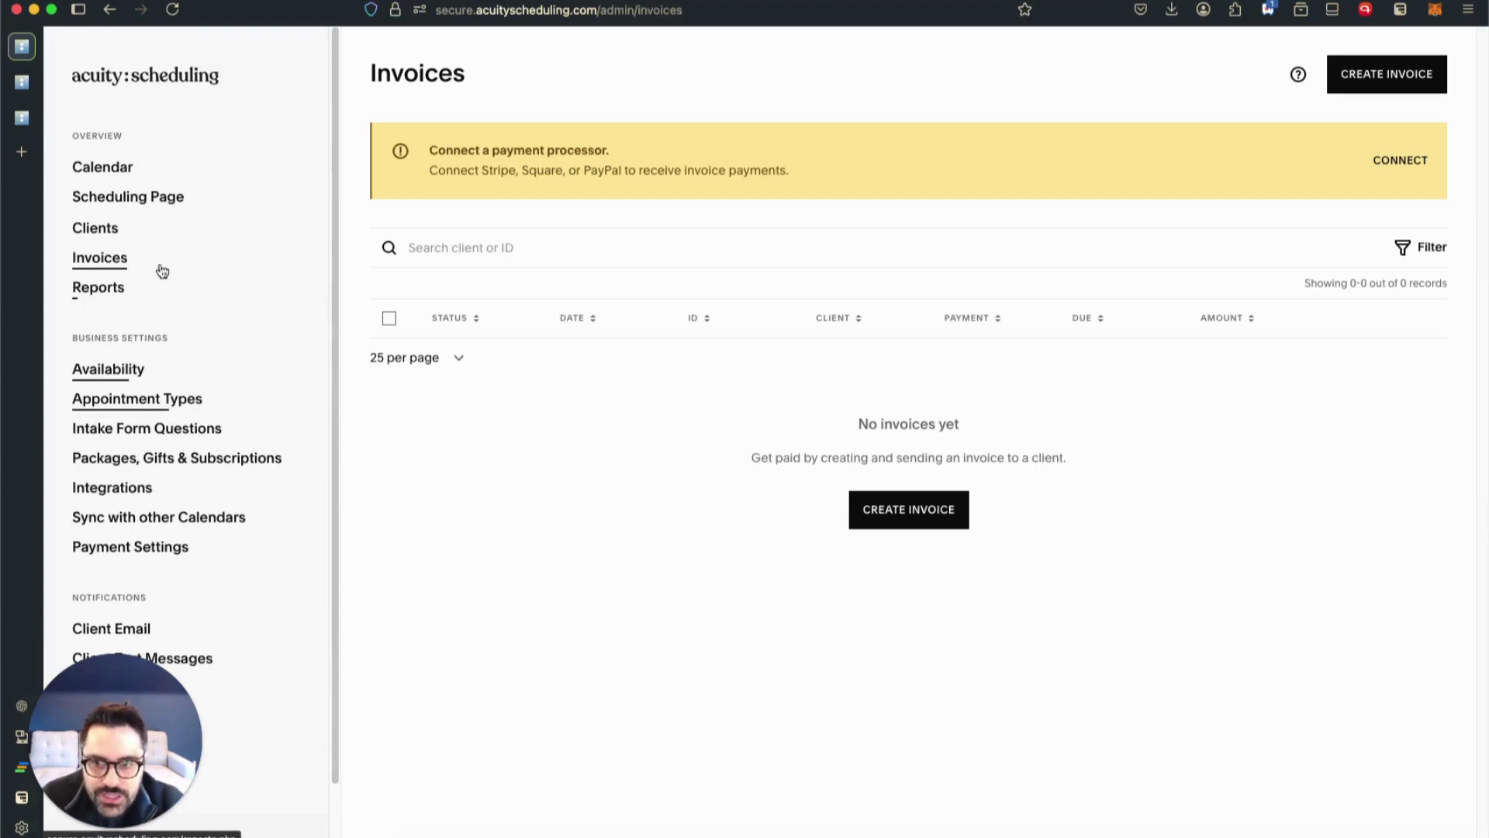
{"action": "left_click", "coordinate": [119, 165]}
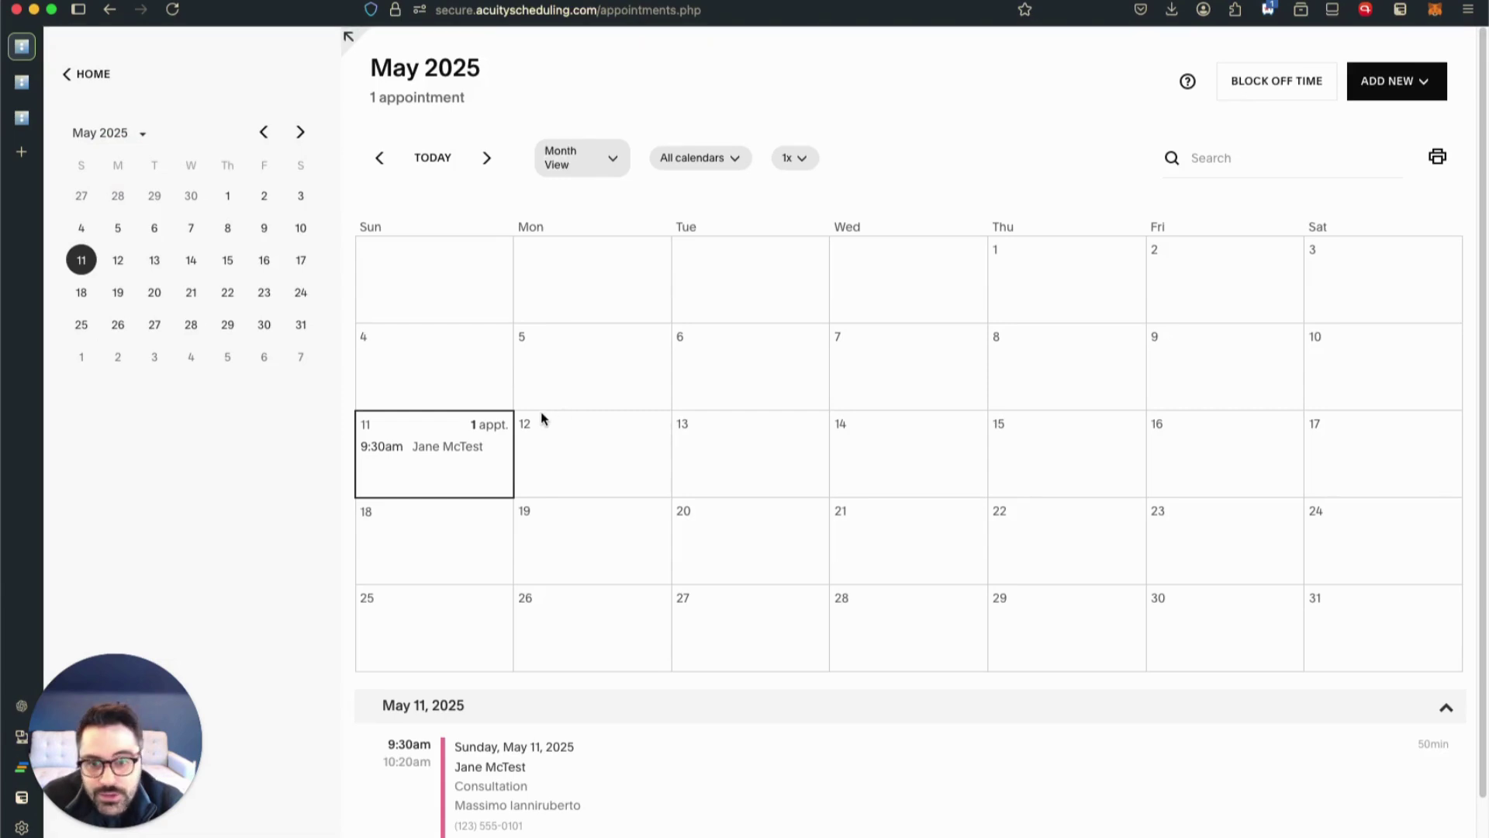
{"action": "scroll", "coordinate": [540, 419], "scroll_direction": "down", "scroll_amount": 1}
{"action": "scroll", "coordinate": [541, 419], "scroll_direction": "down", "scroll_amount": 1}
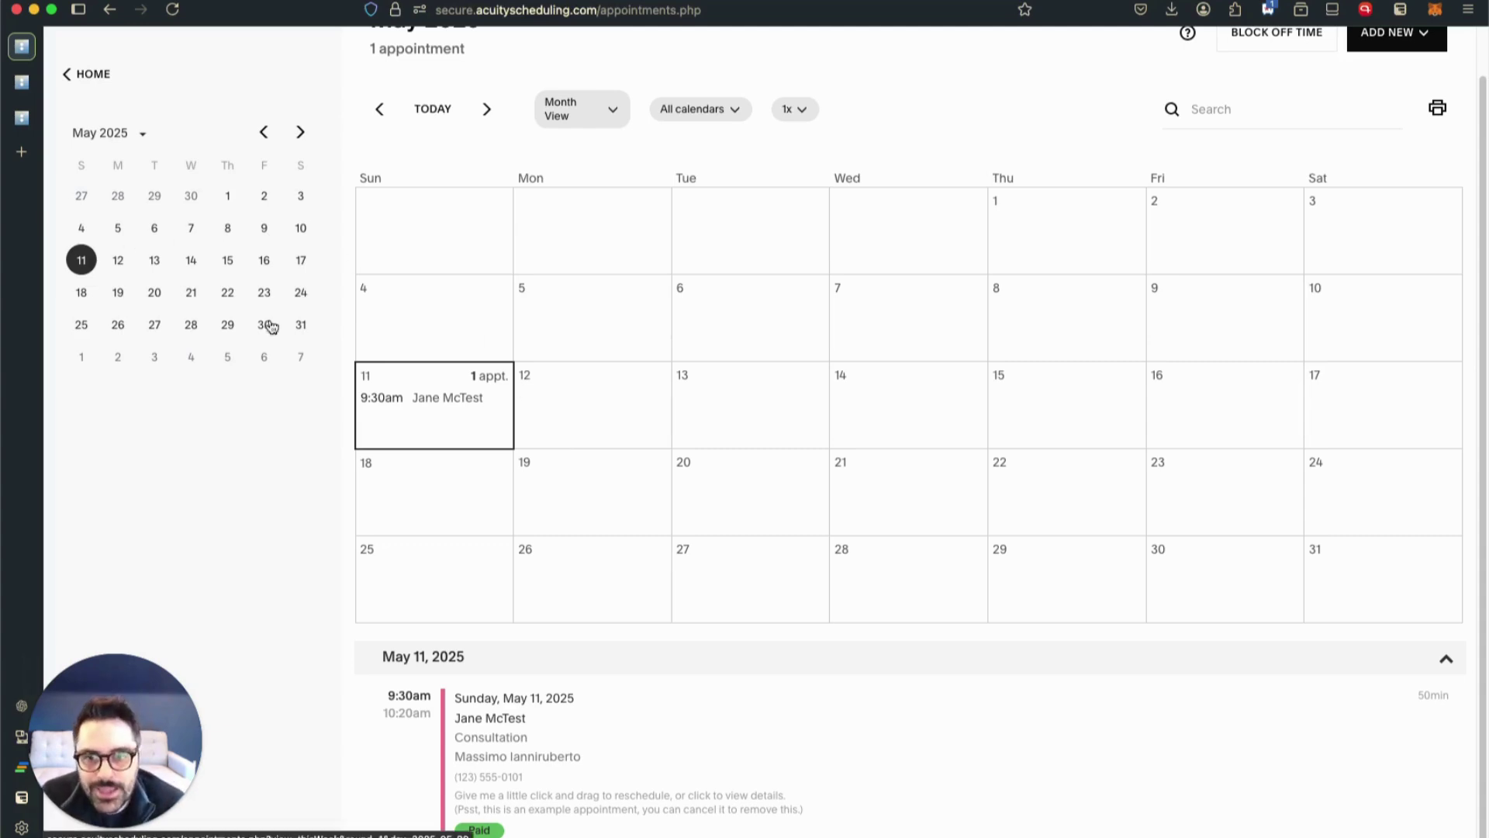
{"action": "scroll", "coordinate": [861, 236], "scroll_direction": "up", "scroll_amount": 1}
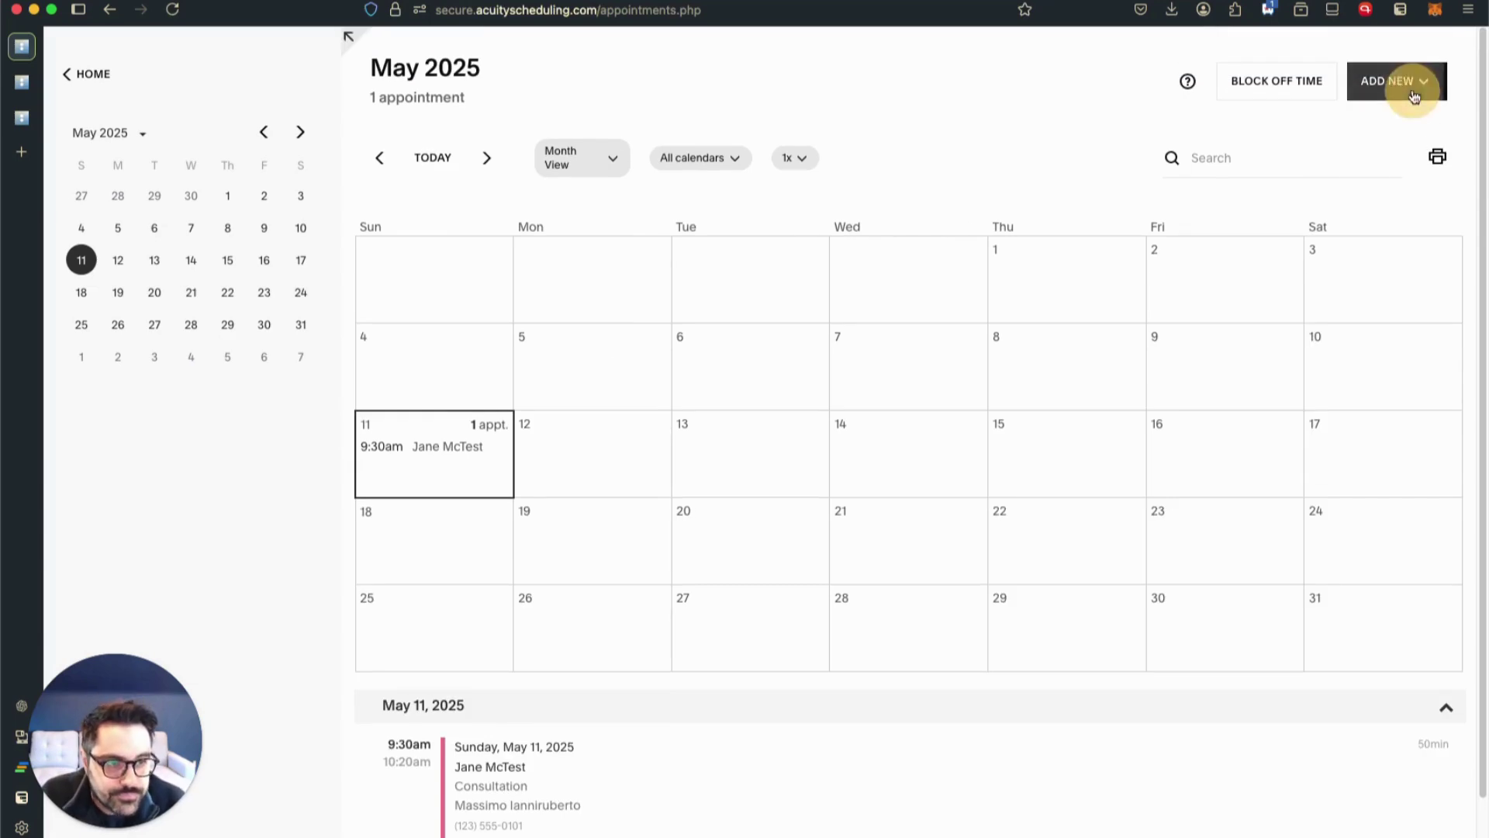
{"action": "left_click", "coordinate": [1408, 83]}
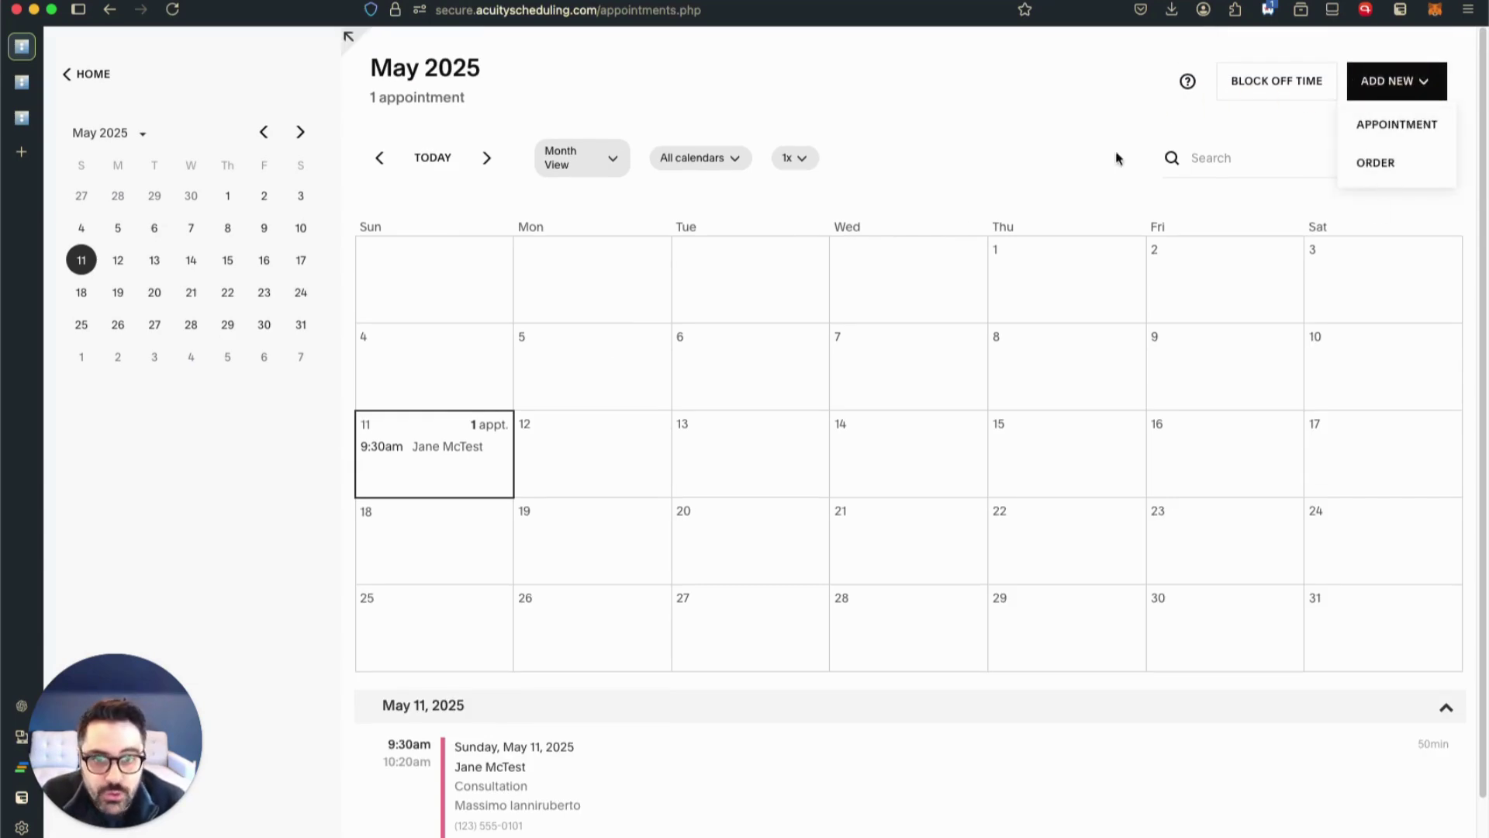
{"action": "left_click", "coordinate": [1001, 167]}
{"action": "key", "text": "super+Left"}
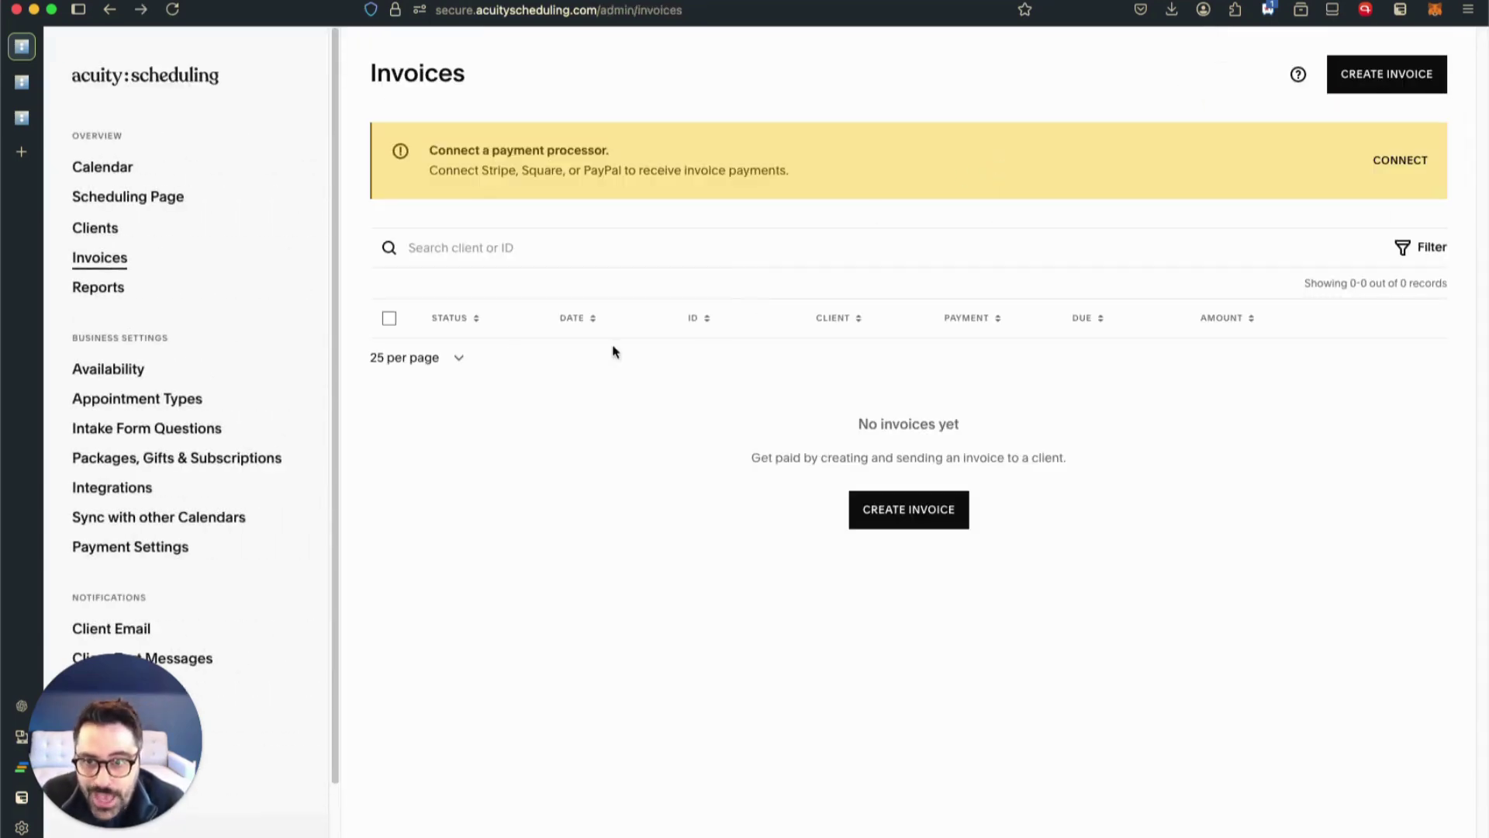
{"action": "scroll", "coordinate": [220, 323], "scroll_direction": "down", "scroll_amount": 2}
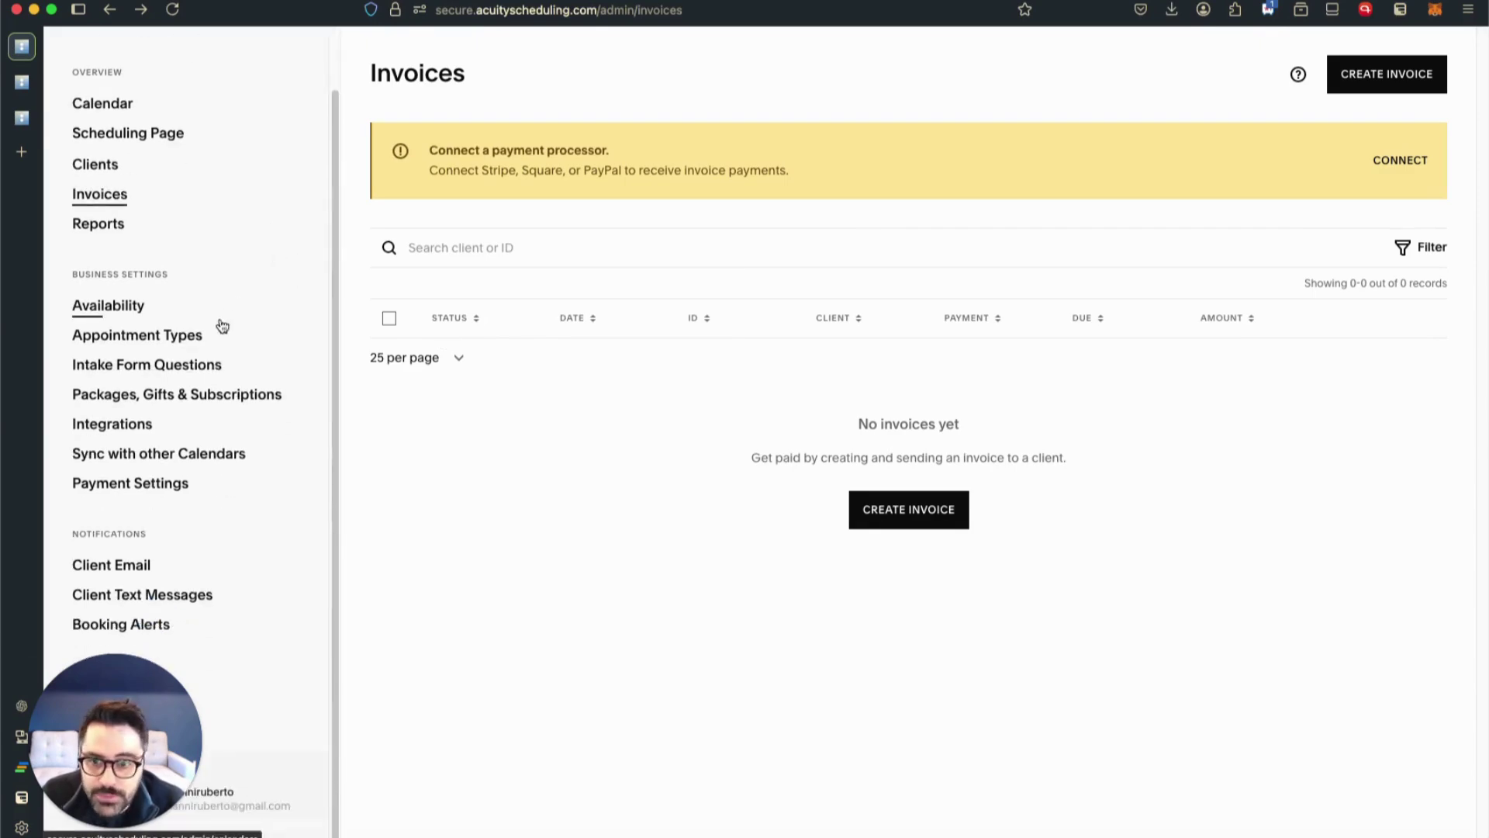
{"action": "scroll", "coordinate": [227, 372], "scroll_direction": "up", "scroll_amount": 2}
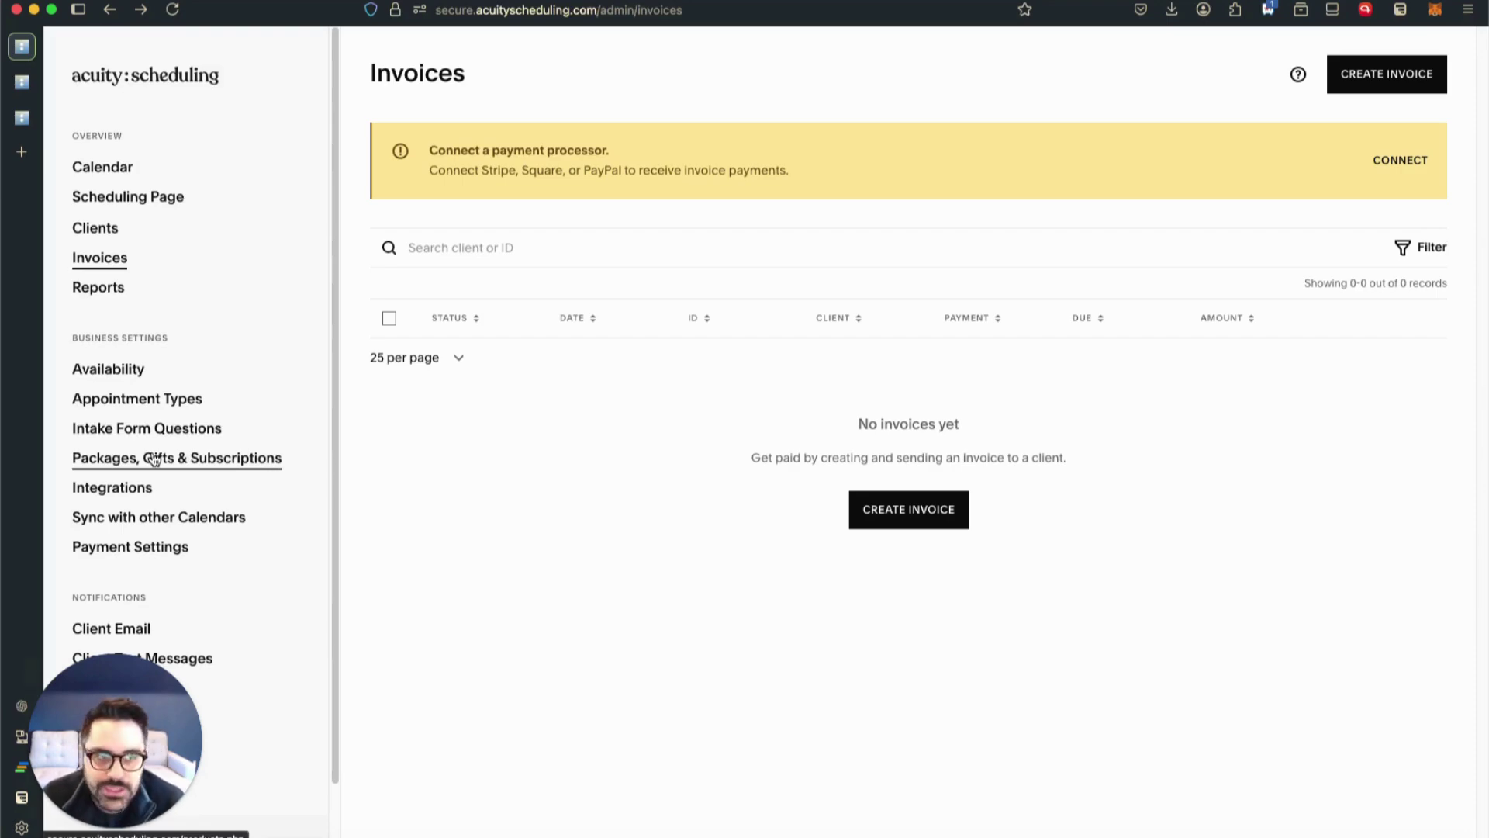
Switch to the Acuity Scheduling pricing page and compare the annual prices of the Starter, Standard and Premium plans
{"action": "left_click", "coordinate": [21, 83]}
{"action": "left_click", "coordinate": [21, 118]}
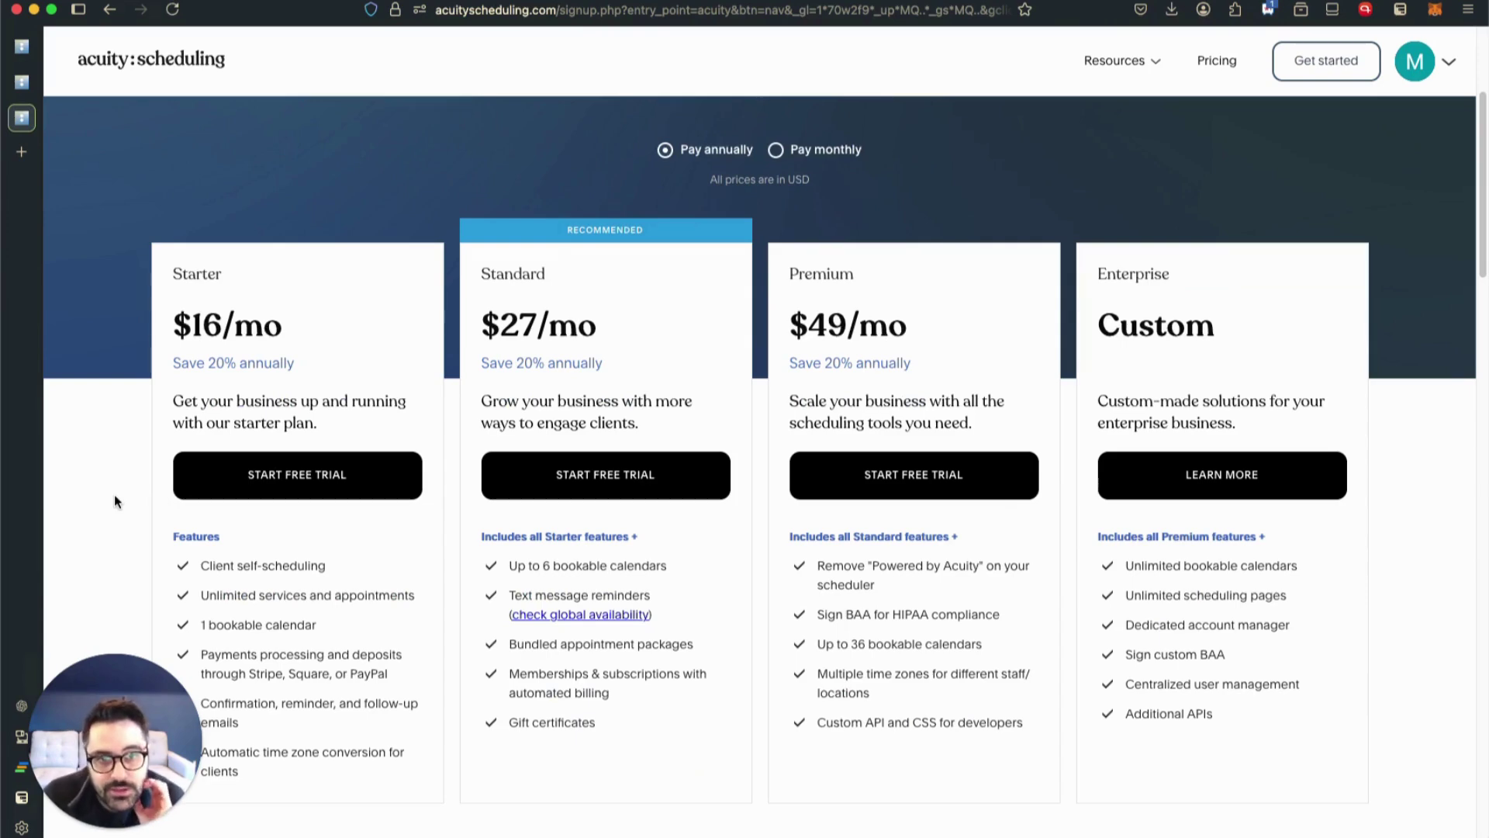
{"action": "scroll", "coordinate": [117, 490], "scroll_direction": "down", "scroll_amount": 1}
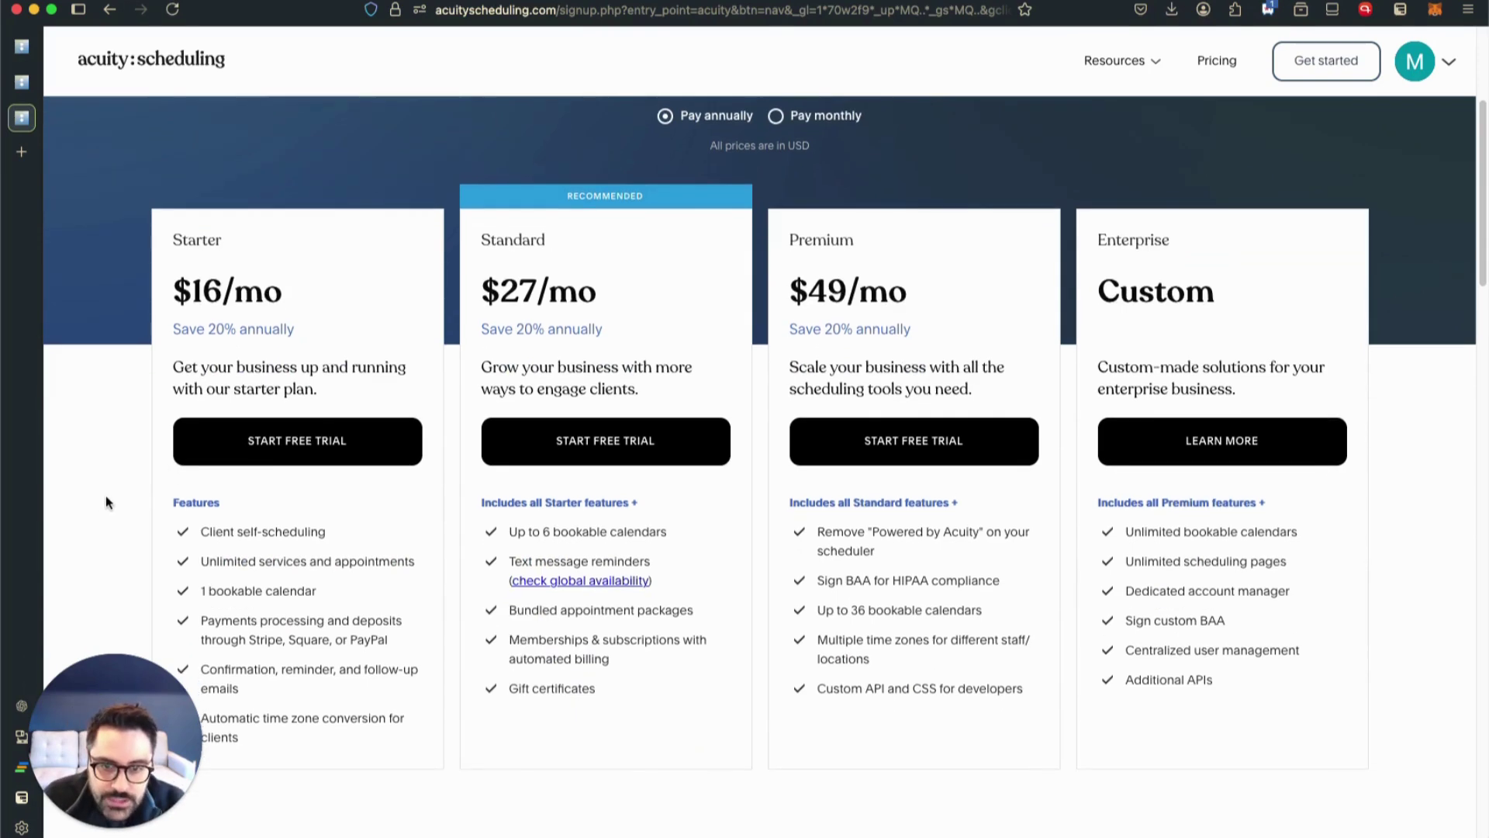
{"action": "left_click_drag", "start_coordinate": [502, 276], "coordinate": [535, 294]}
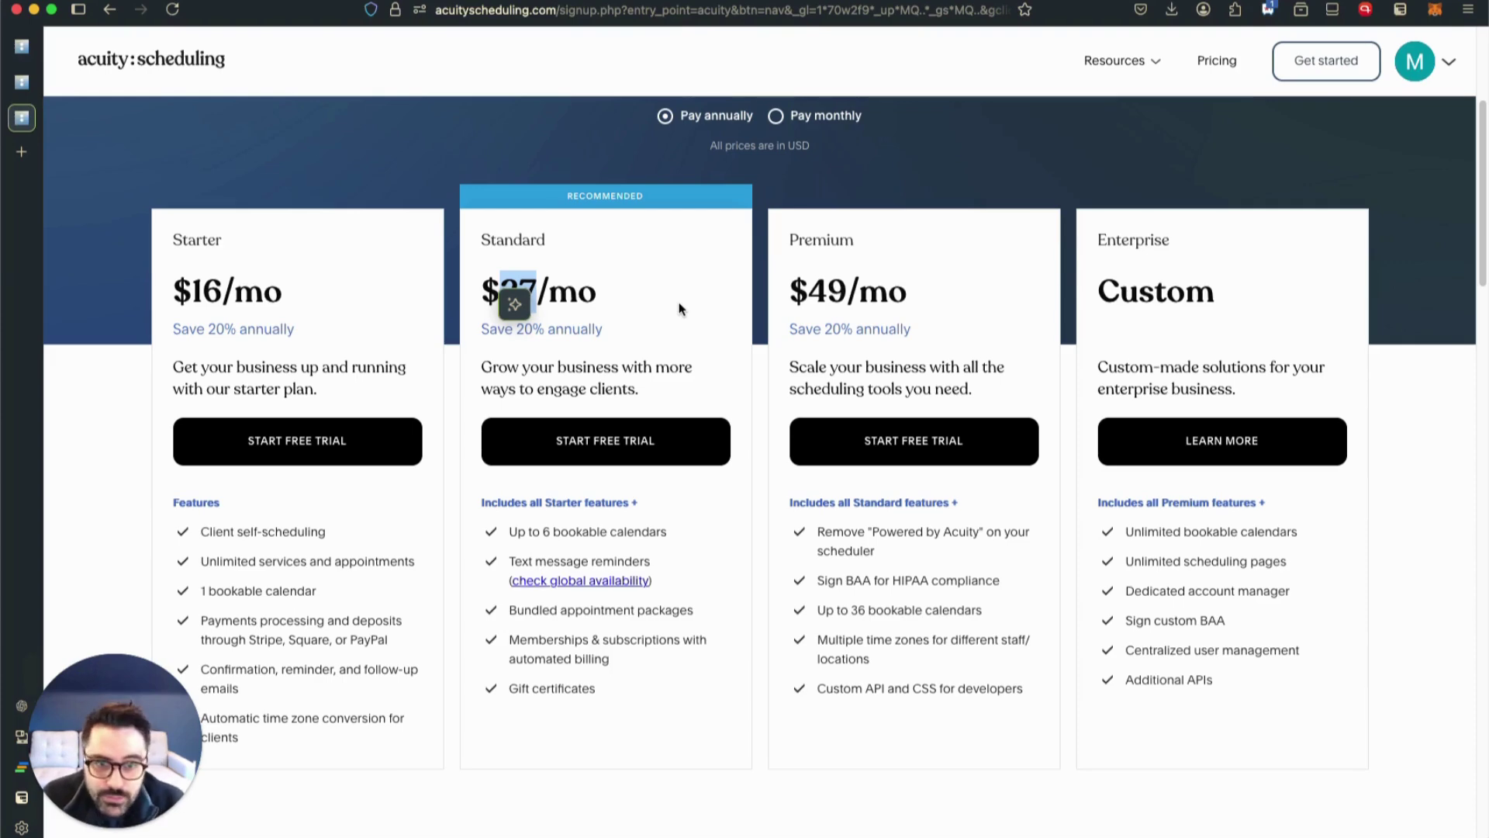
{"action": "left_click", "coordinate": [415, 194]}
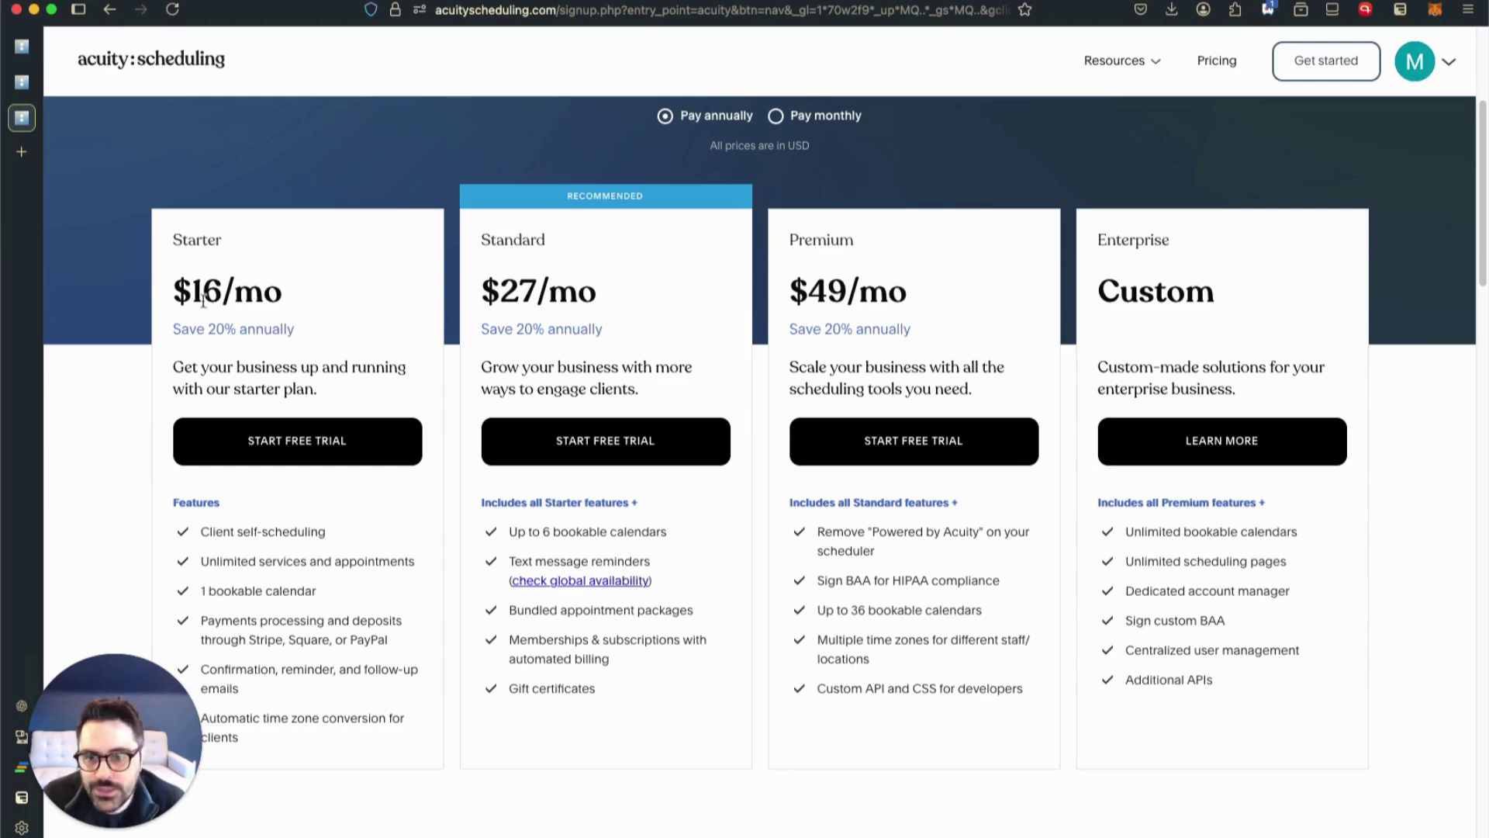
Examine the Starter plan's feature list, including its bookable calendar allowance and payment processing
{"action": "scroll", "coordinate": [198, 330], "scroll_direction": "down", "scroll_amount": 1}
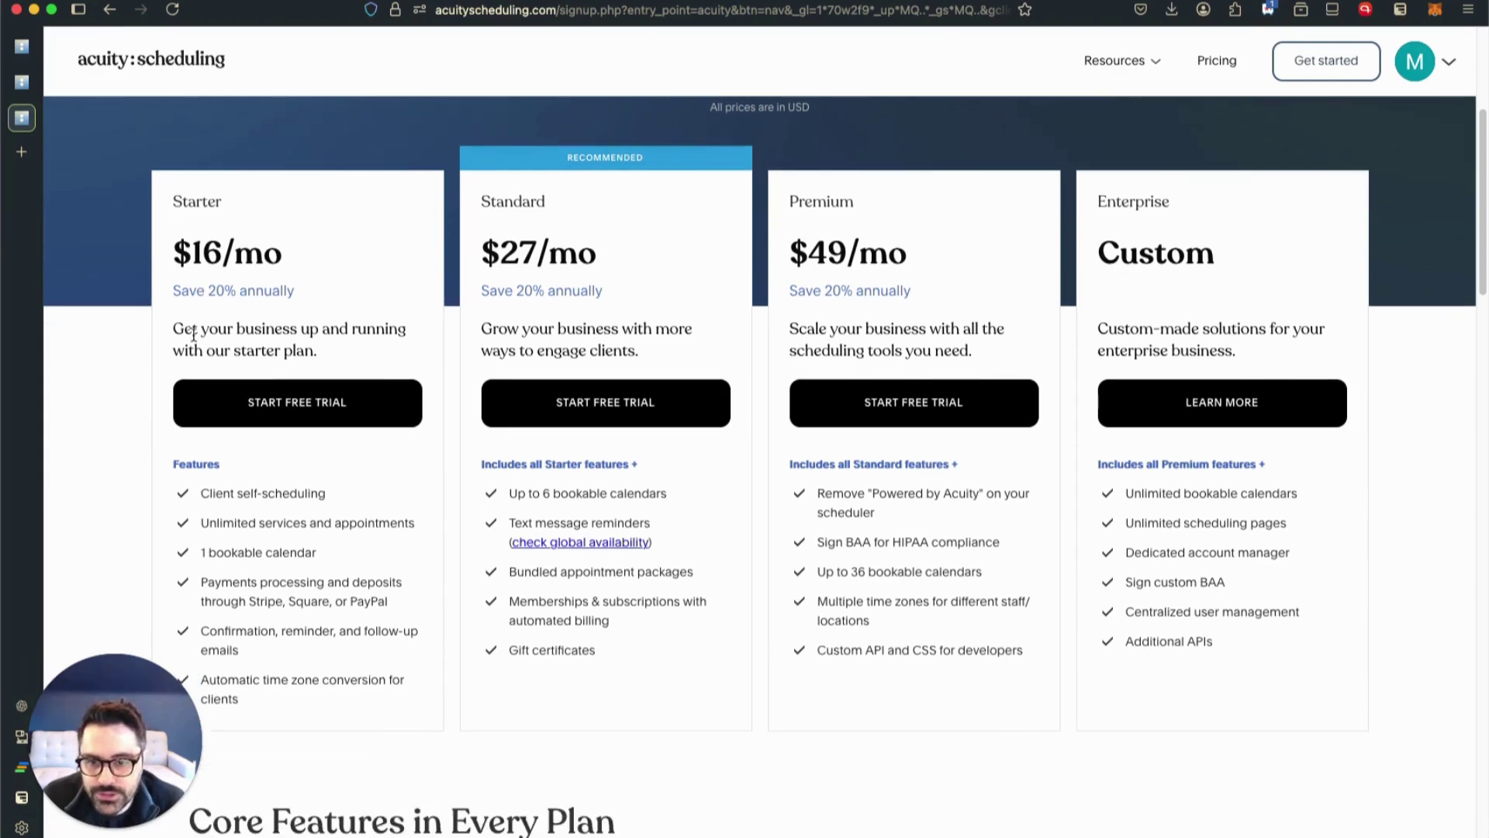
{"action": "triple_click", "coordinate": [198, 552]}
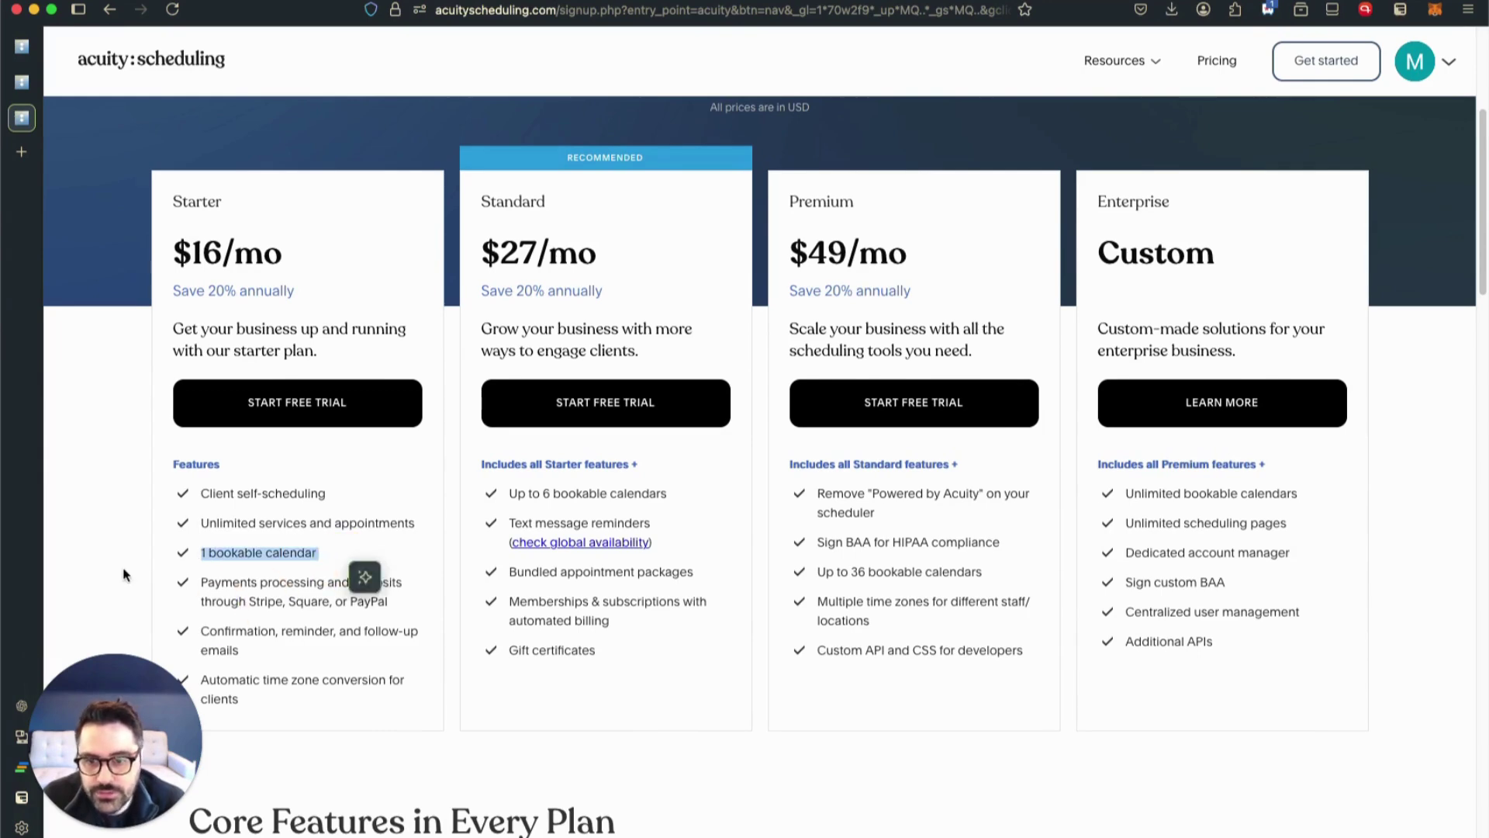
{"action": "left_click", "coordinate": [238, 582]}
{"action": "scroll", "coordinate": [237, 578], "scroll_direction": "down", "scroll_amount": 1}
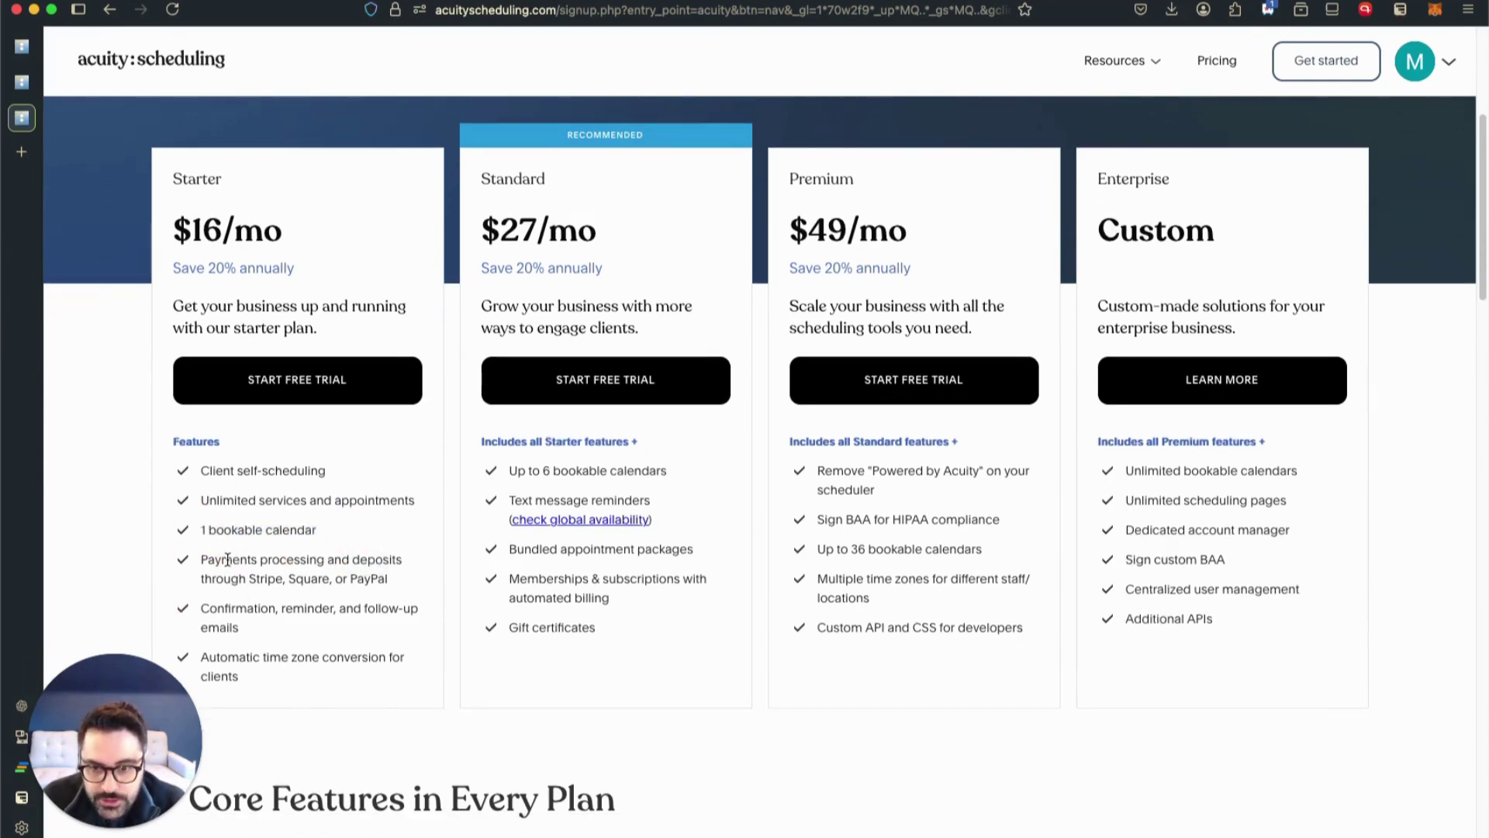
{"action": "scroll", "coordinate": [248, 584], "scroll_direction": "down", "scroll_amount": 1}
{"action": "scroll", "coordinate": [245, 570], "scroll_direction": "up", "scroll_amount": 2}
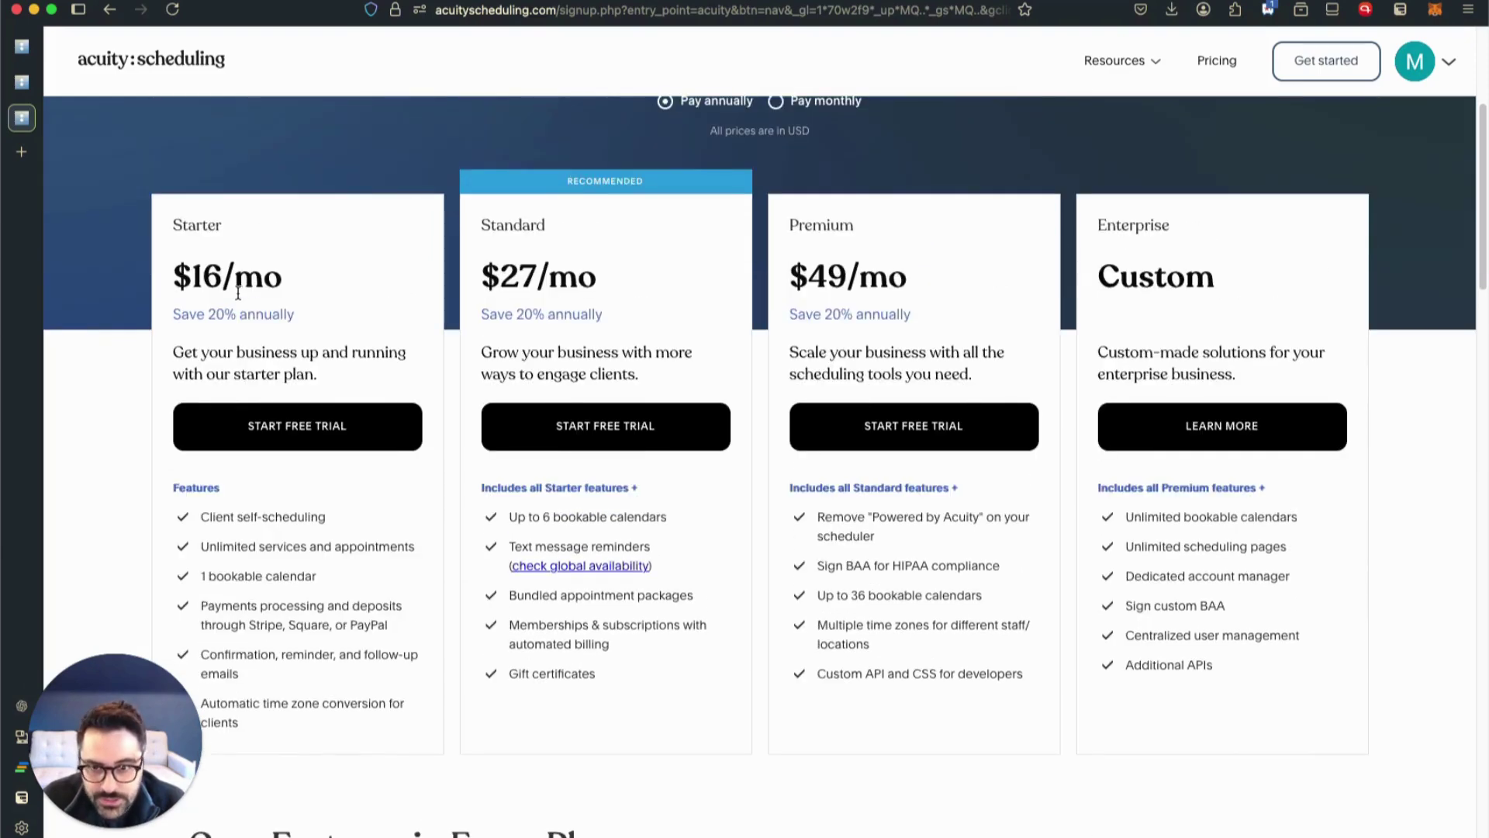
Review the free trial terms and compare monthly with annual plan pricing, ending on annual billing
{"action": "scroll", "coordinate": [238, 293], "scroll_direction": "up", "scroll_amount": 4}
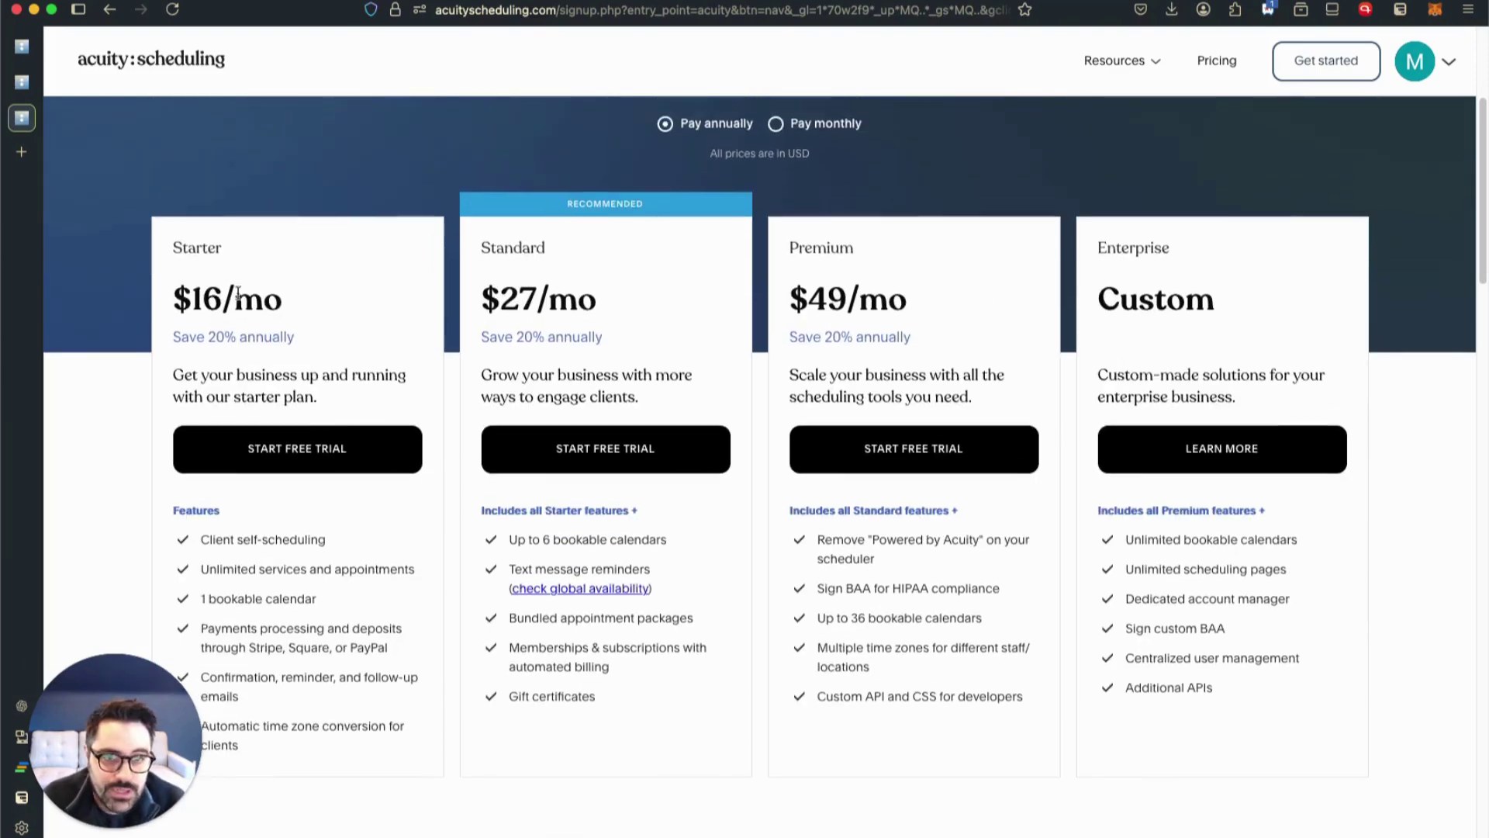
{"action": "scroll", "coordinate": [240, 297], "scroll_direction": "up", "scroll_amount": 2}
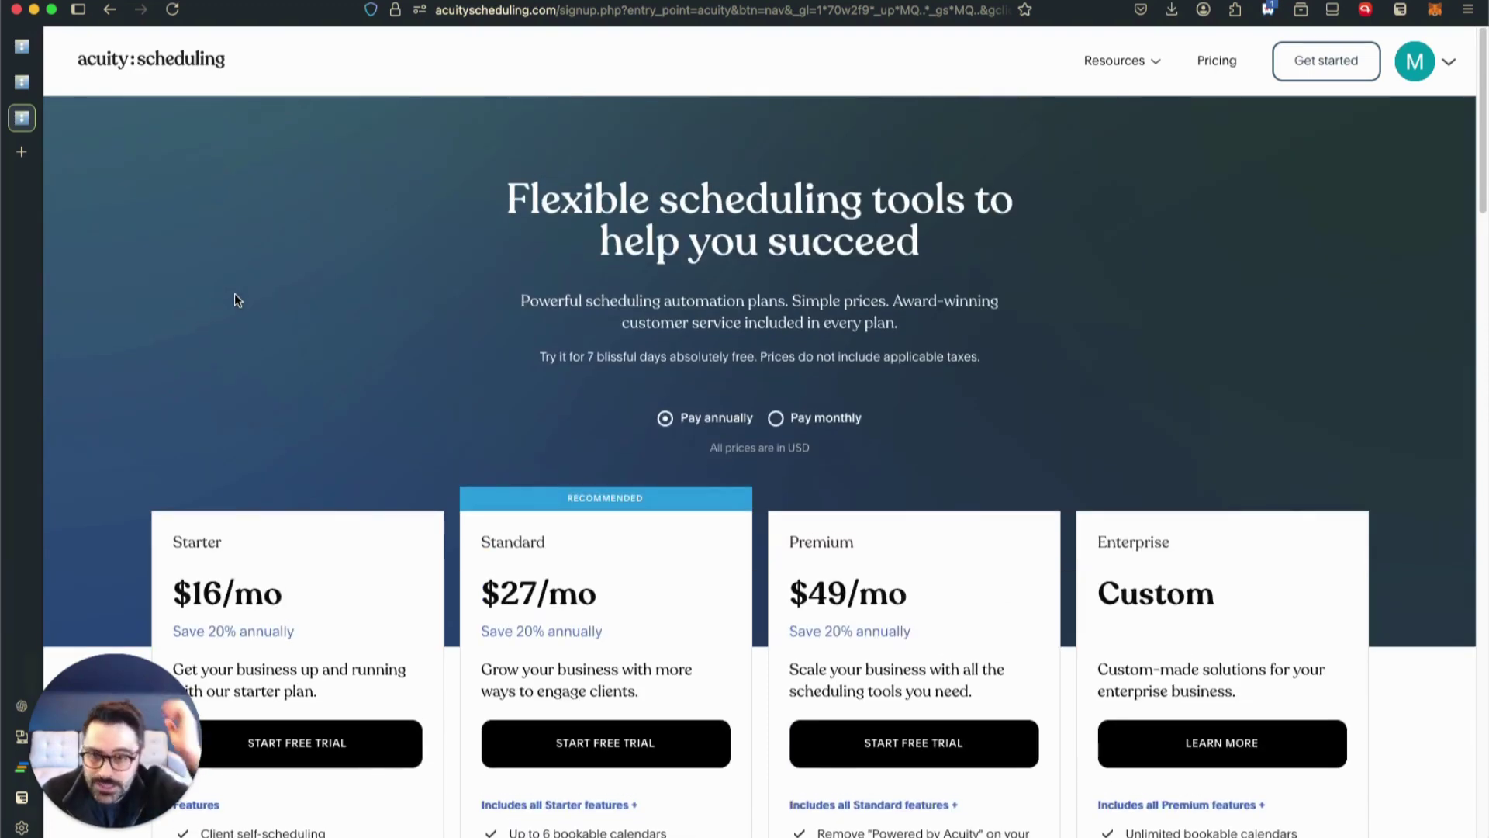
{"action": "scroll", "coordinate": [268, 307], "scroll_direction": "down", "scroll_amount": 1}
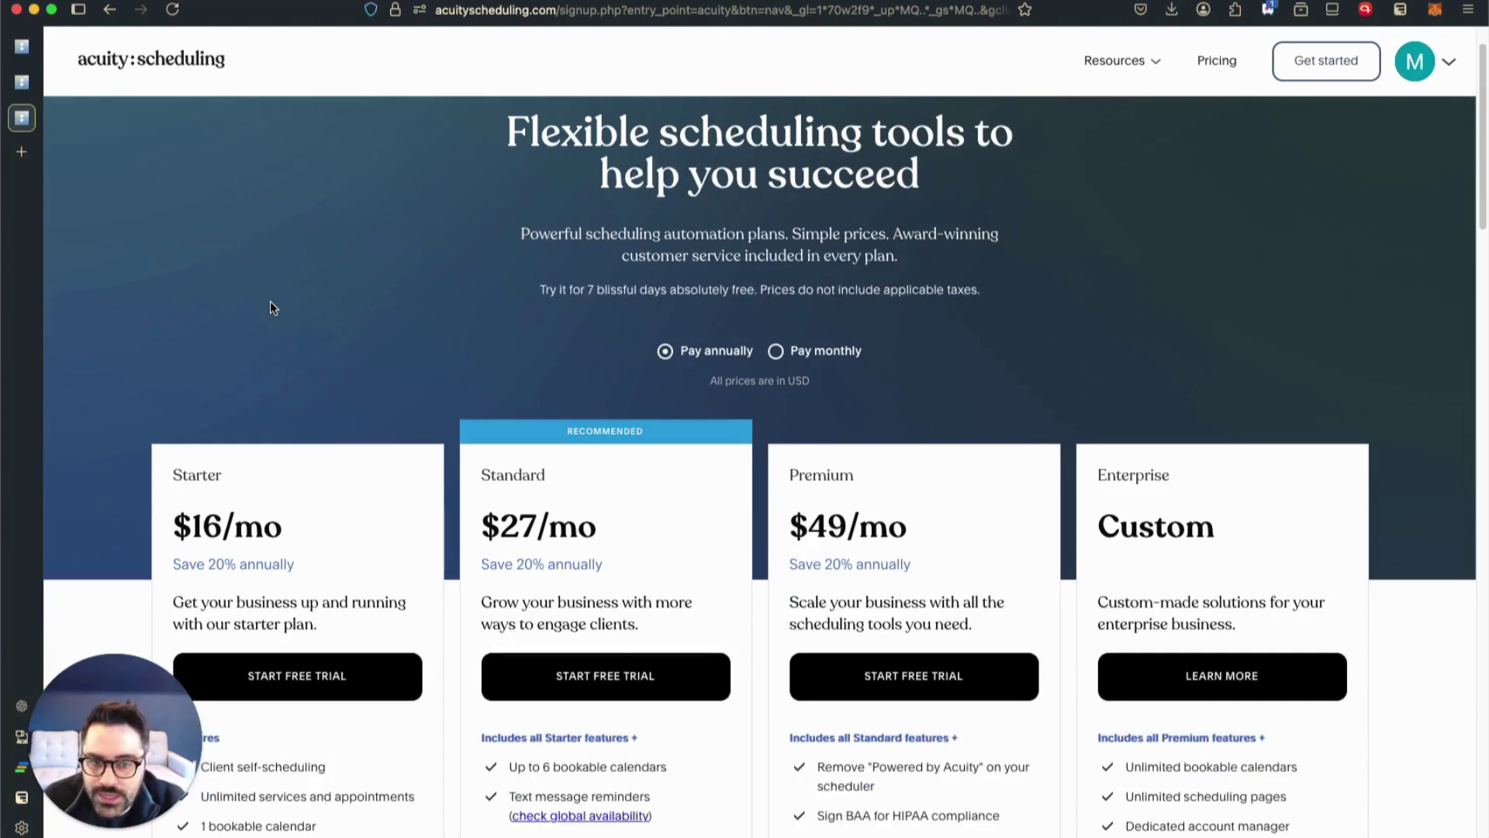
{"action": "scroll", "coordinate": [256, 309], "scroll_direction": "down", "scroll_amount": 1}
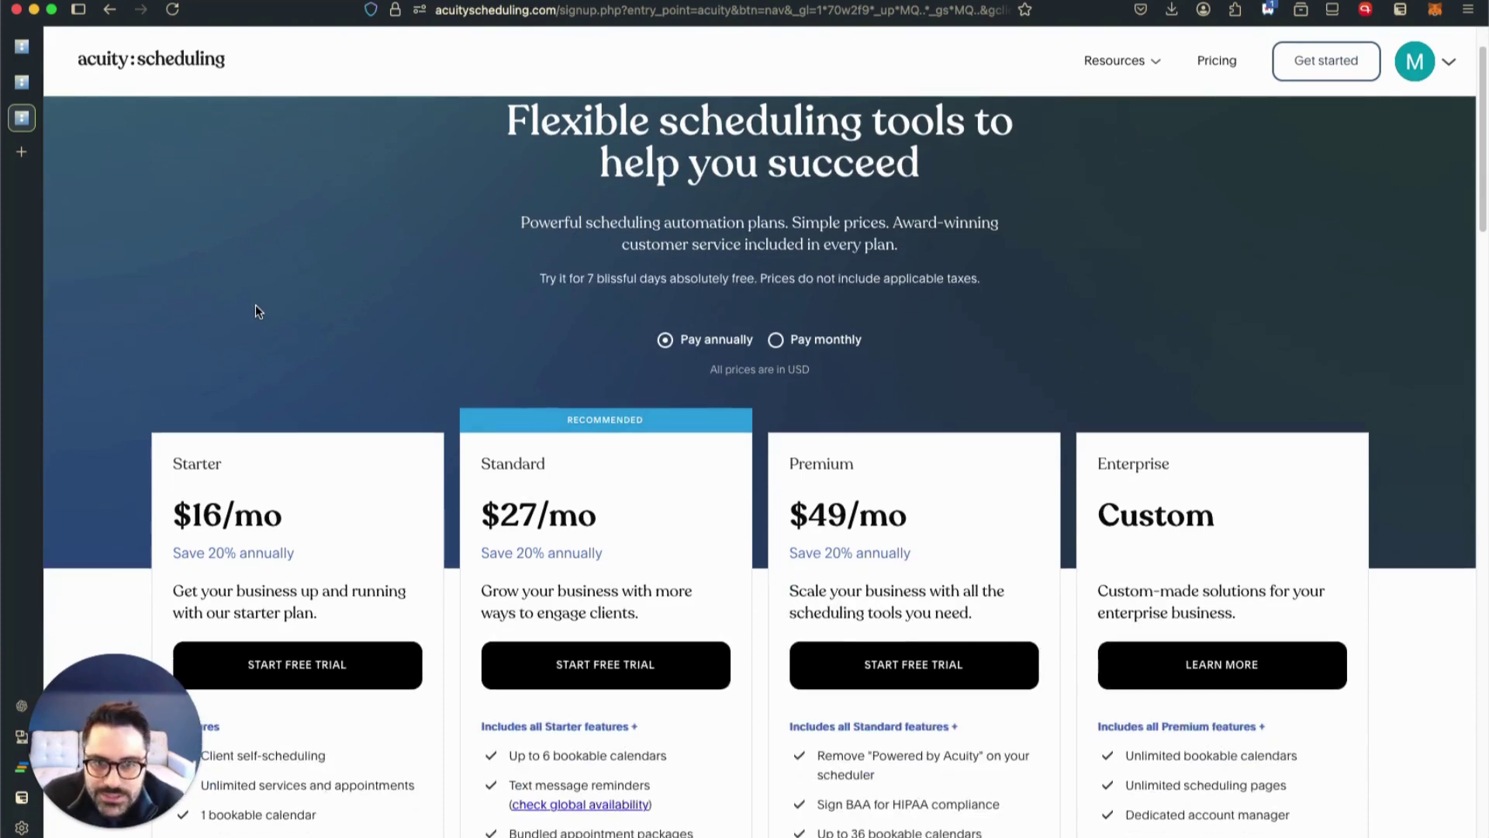
{"action": "scroll", "coordinate": [256, 311], "scroll_direction": "down", "scroll_amount": 2}
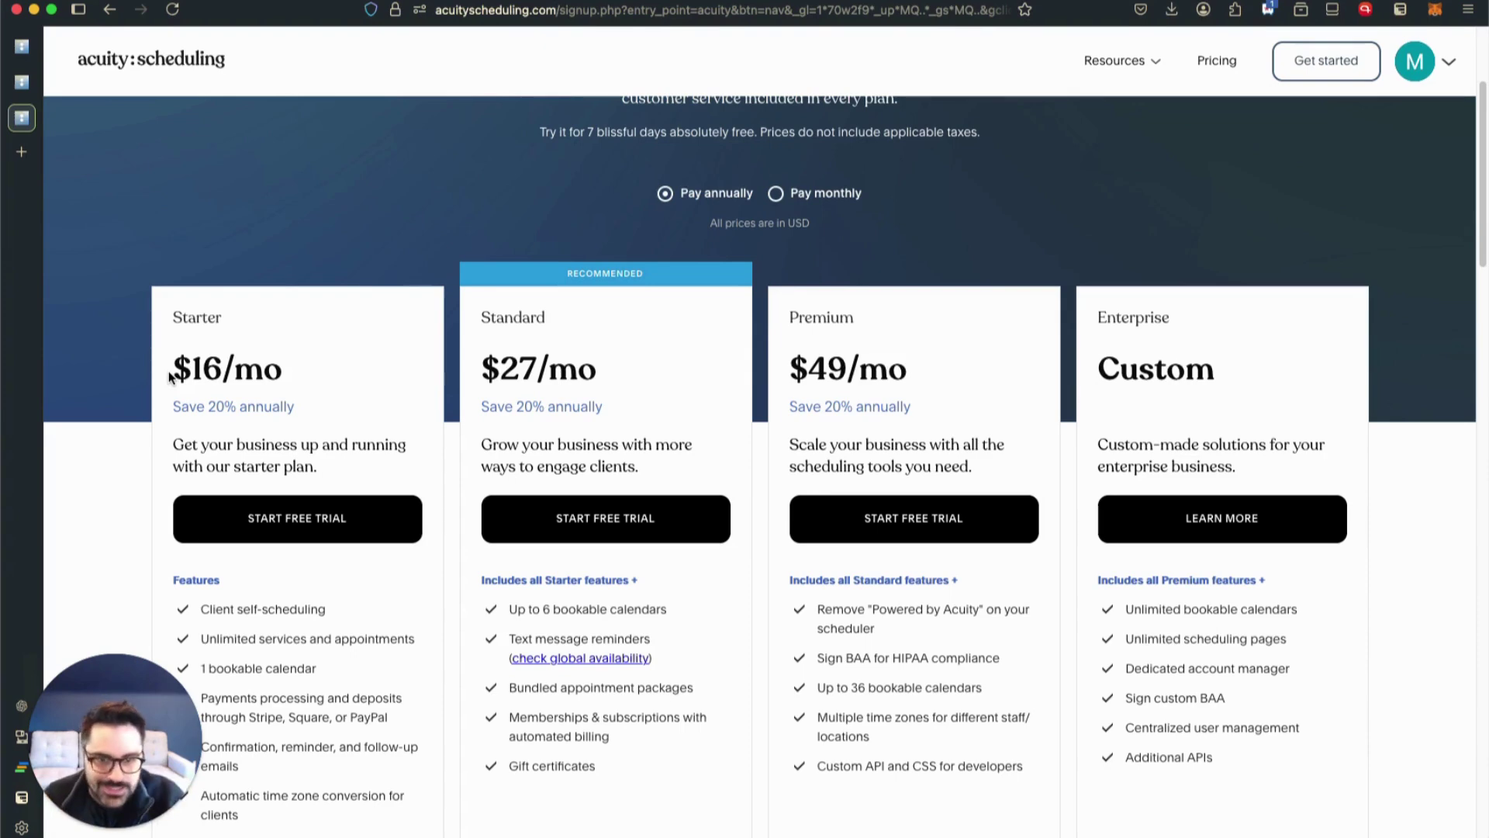
{"action": "left_click", "coordinate": [776, 194]}
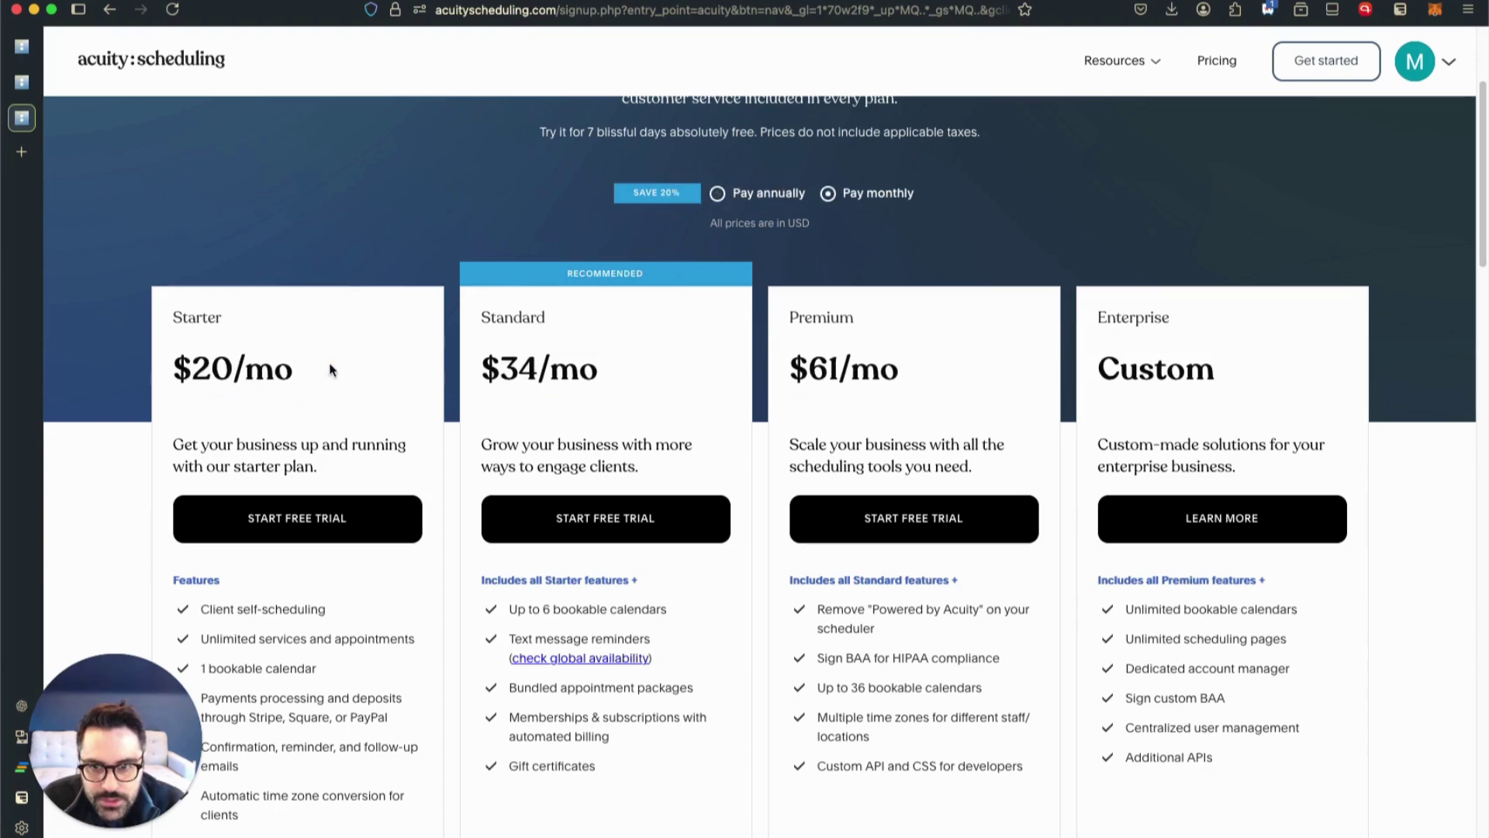
{"action": "left_click", "coordinate": [737, 200]}
{"action": "left_click", "coordinate": [813, 196]}
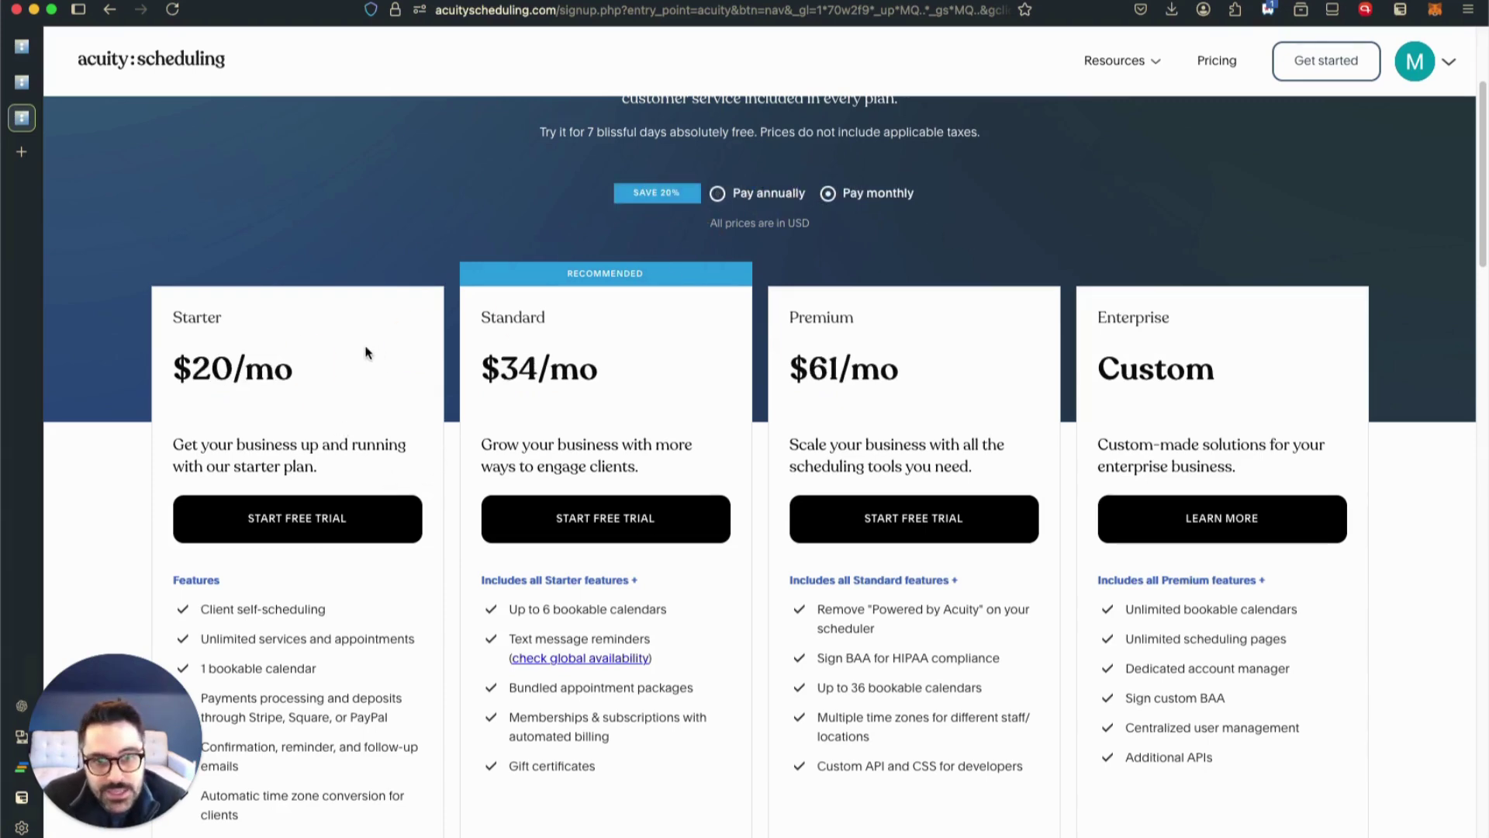
{"action": "scroll", "coordinate": [387, 349], "scroll_direction": "up", "scroll_amount": 3}
{"action": "left_click", "coordinate": [721, 408]}
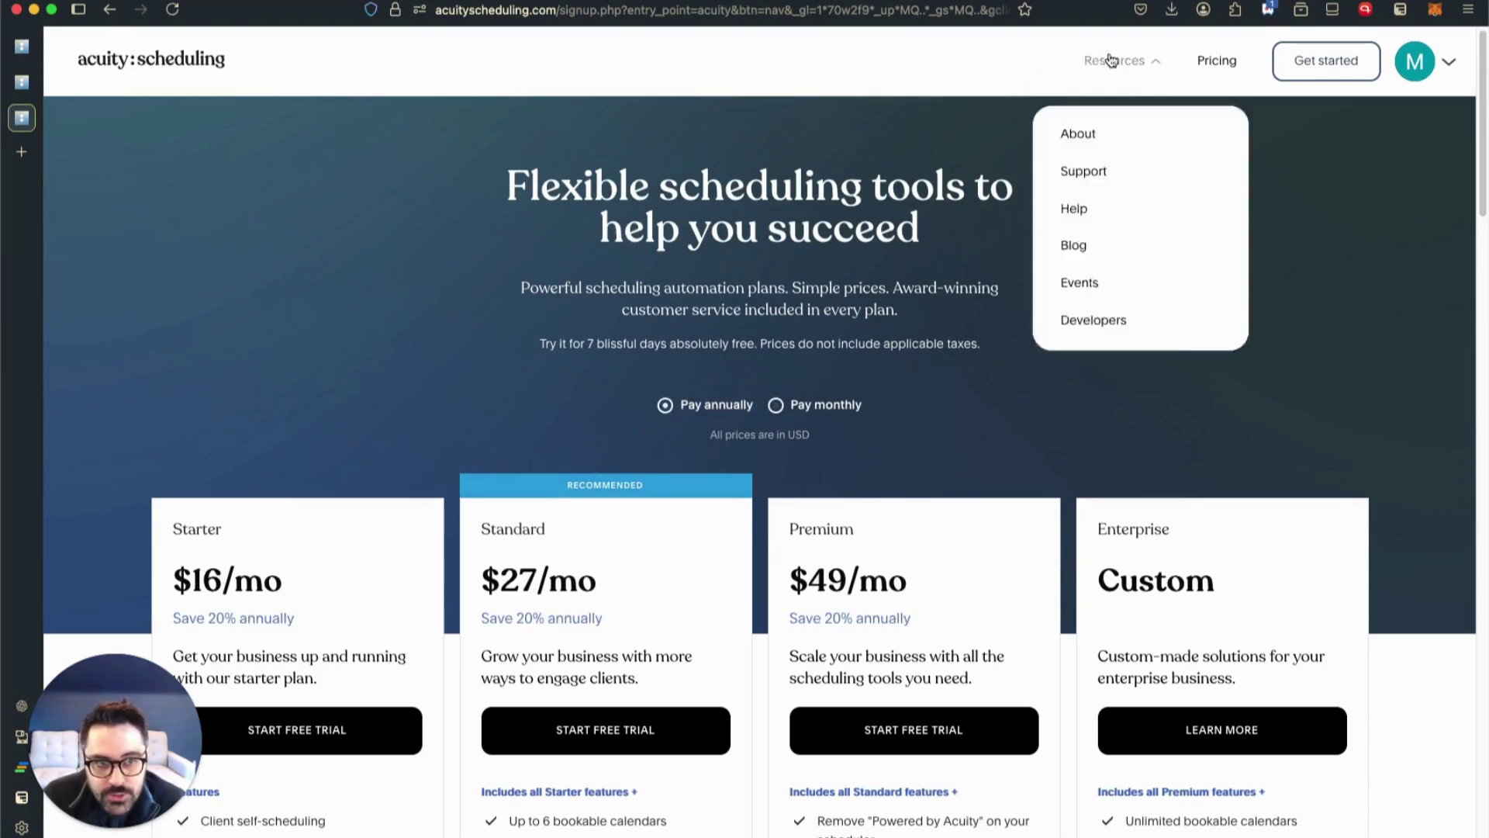
Open the Acuity Scheduling public homepage and look over its feature overview
{"action": "left_click", "coordinate": [194, 66]}
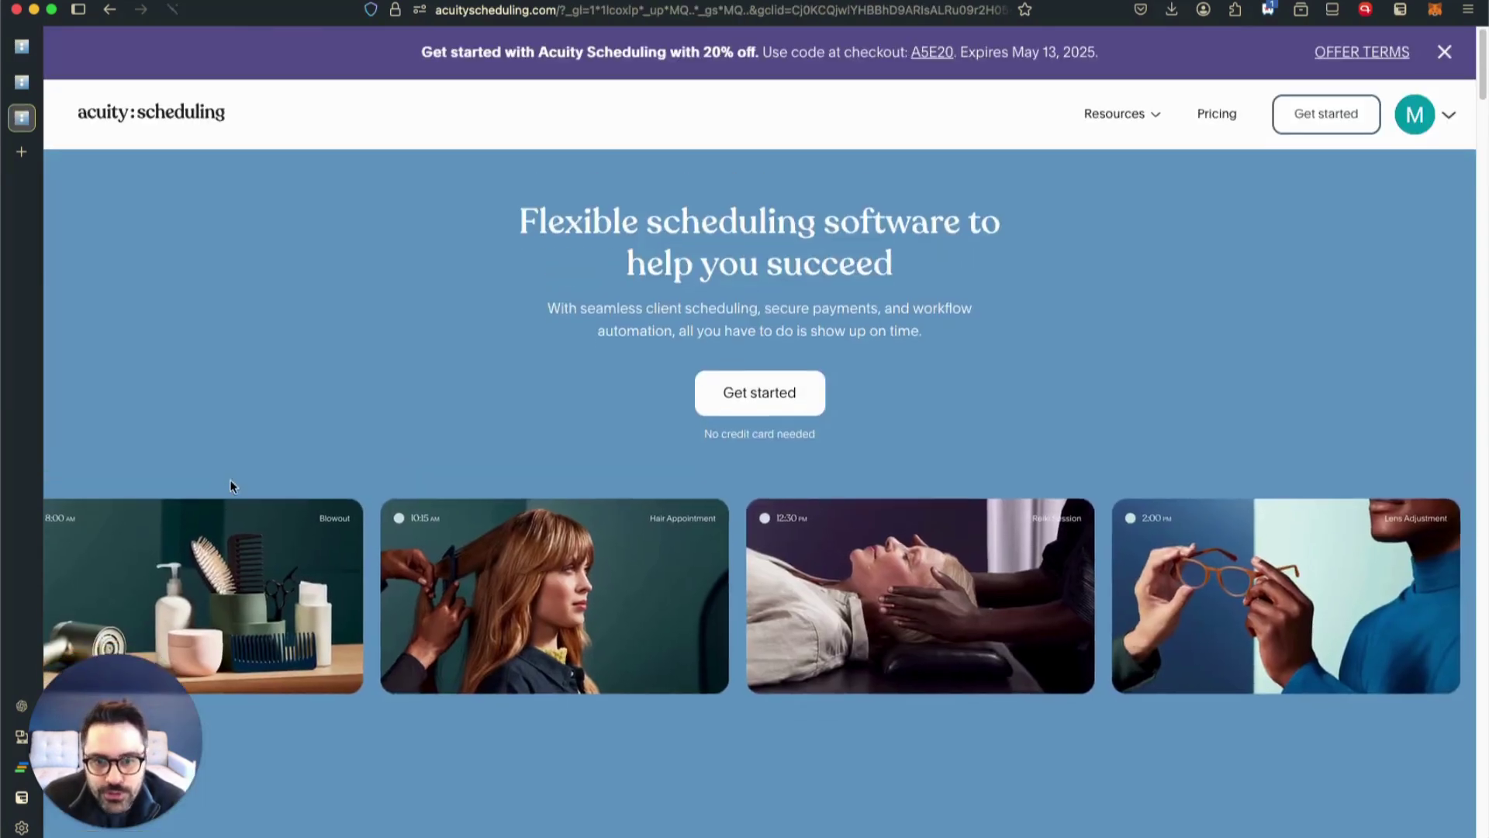
{"action": "scroll", "coordinate": [543, 582], "scroll_direction": "down", "scroll_amount": 5}
{"action": "scroll", "coordinate": [638, 626], "scroll_direction": "down", "scroll_amount": 6}
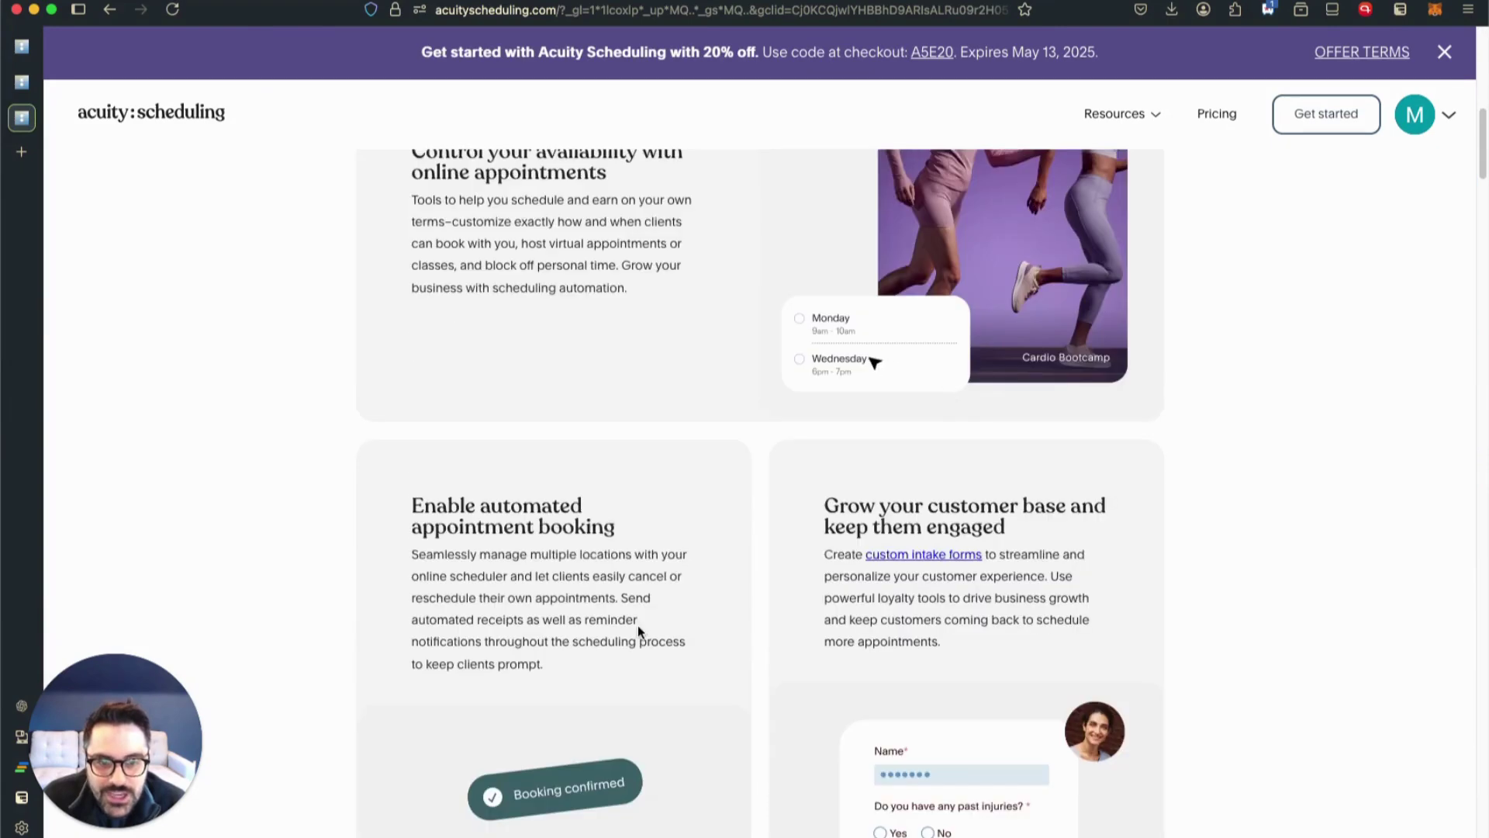
{"action": "scroll", "coordinate": [638, 625], "scroll_direction": "up", "scroll_amount": 10}
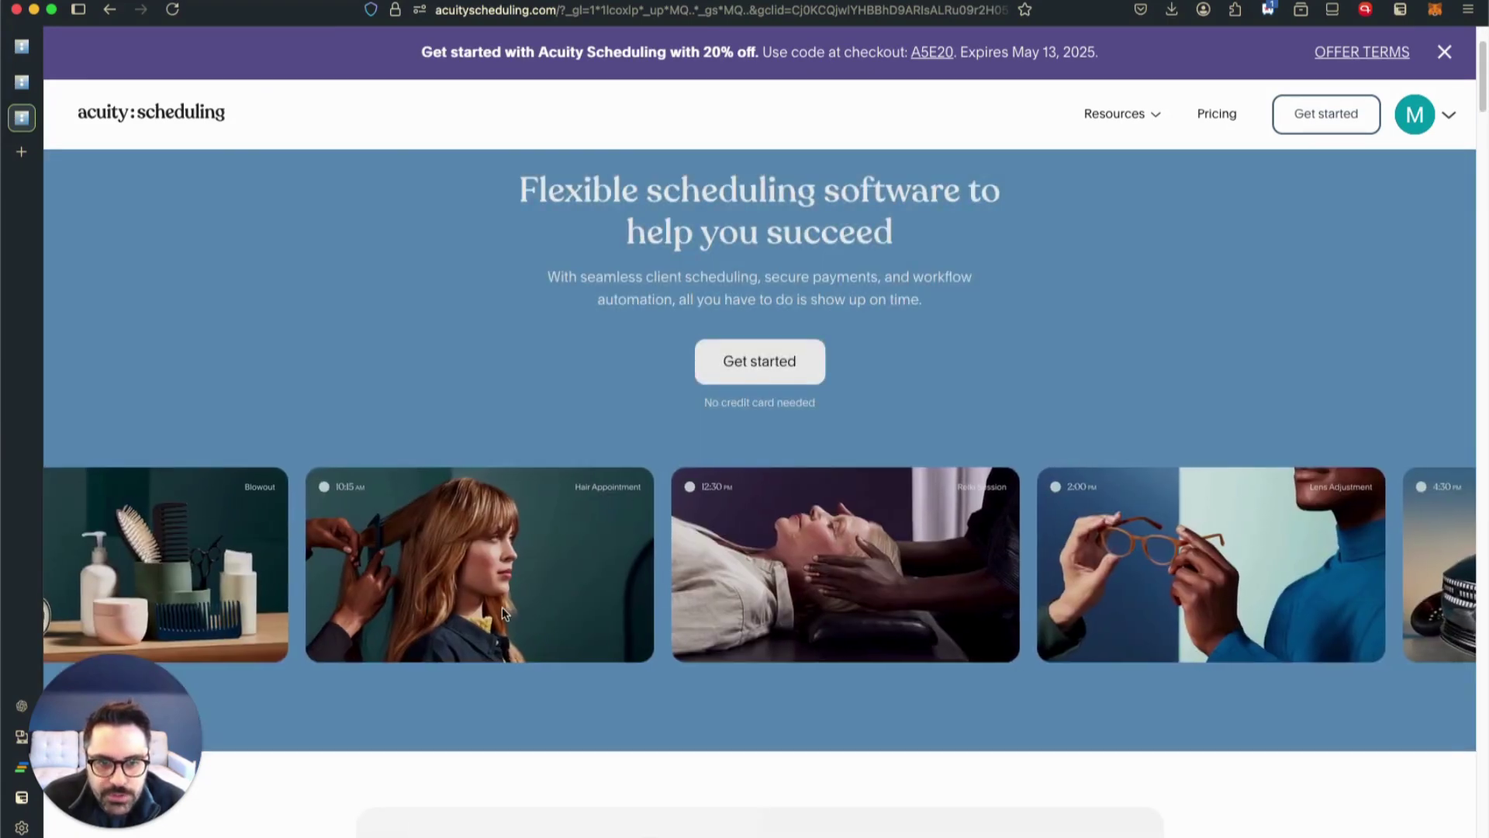